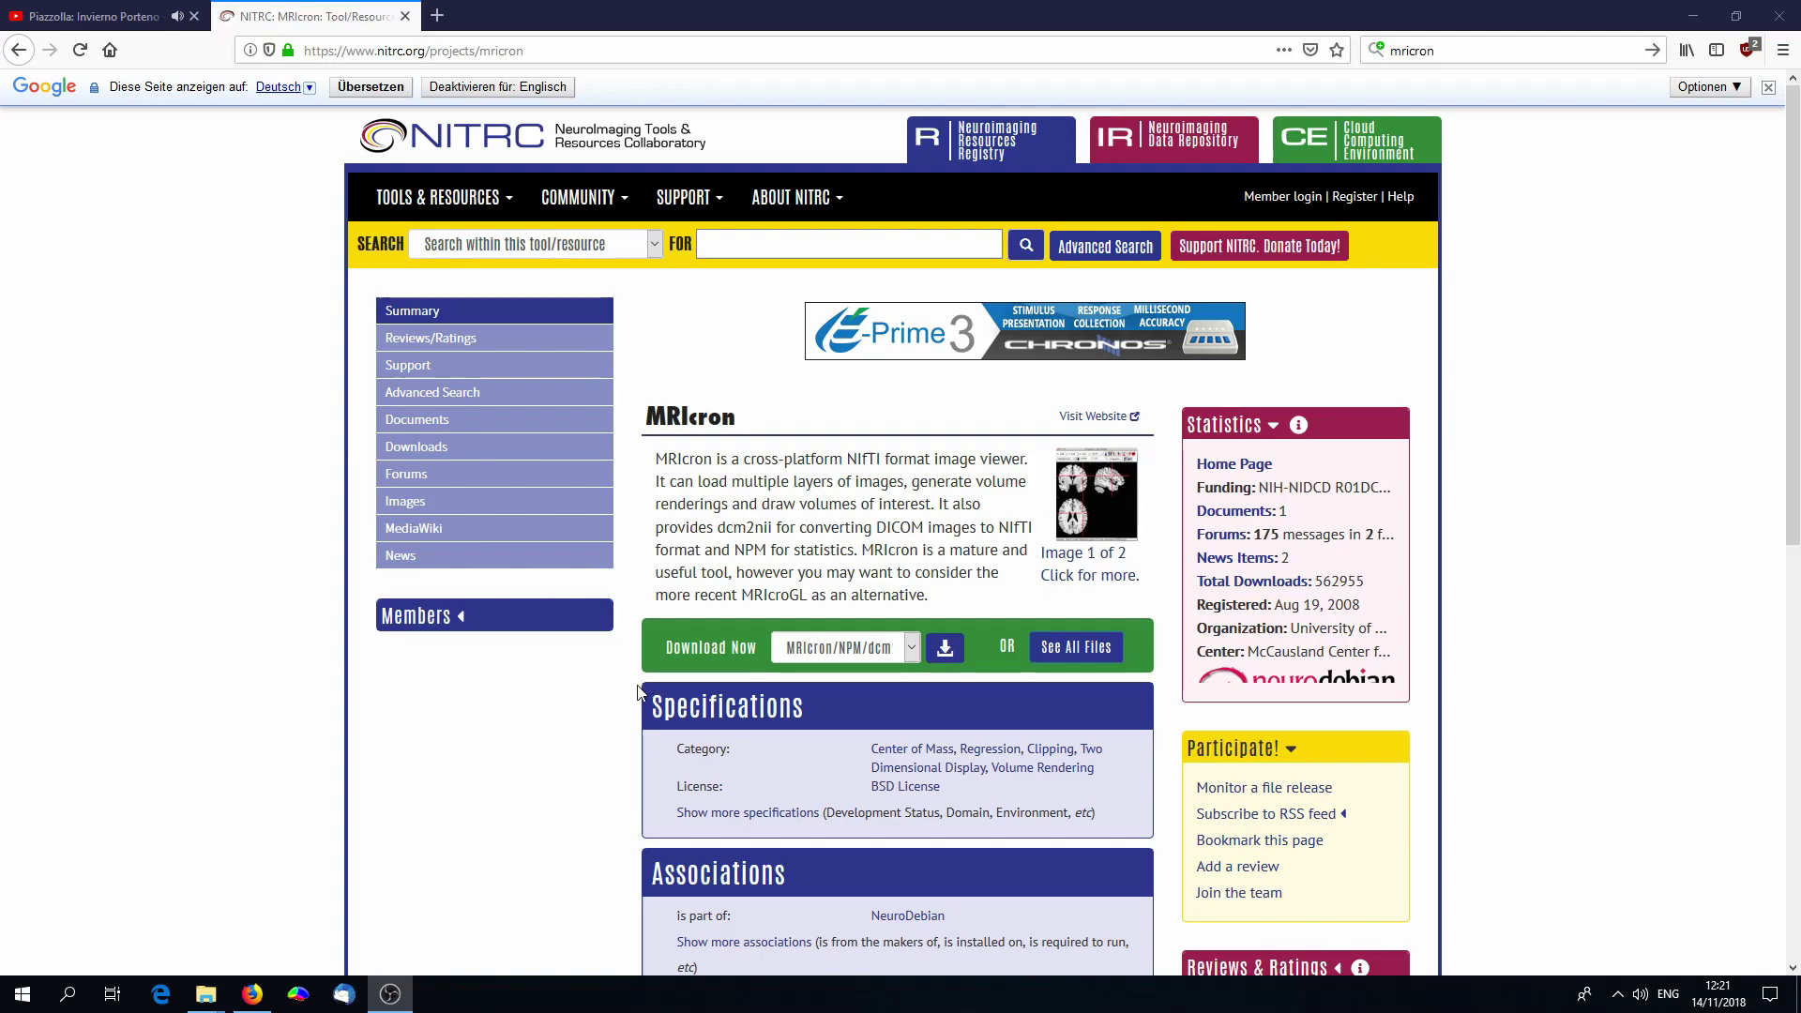
Step: Choose the Windows win.zip package from the MRIcron Download Now list on NITRC
left_click(575, 52)
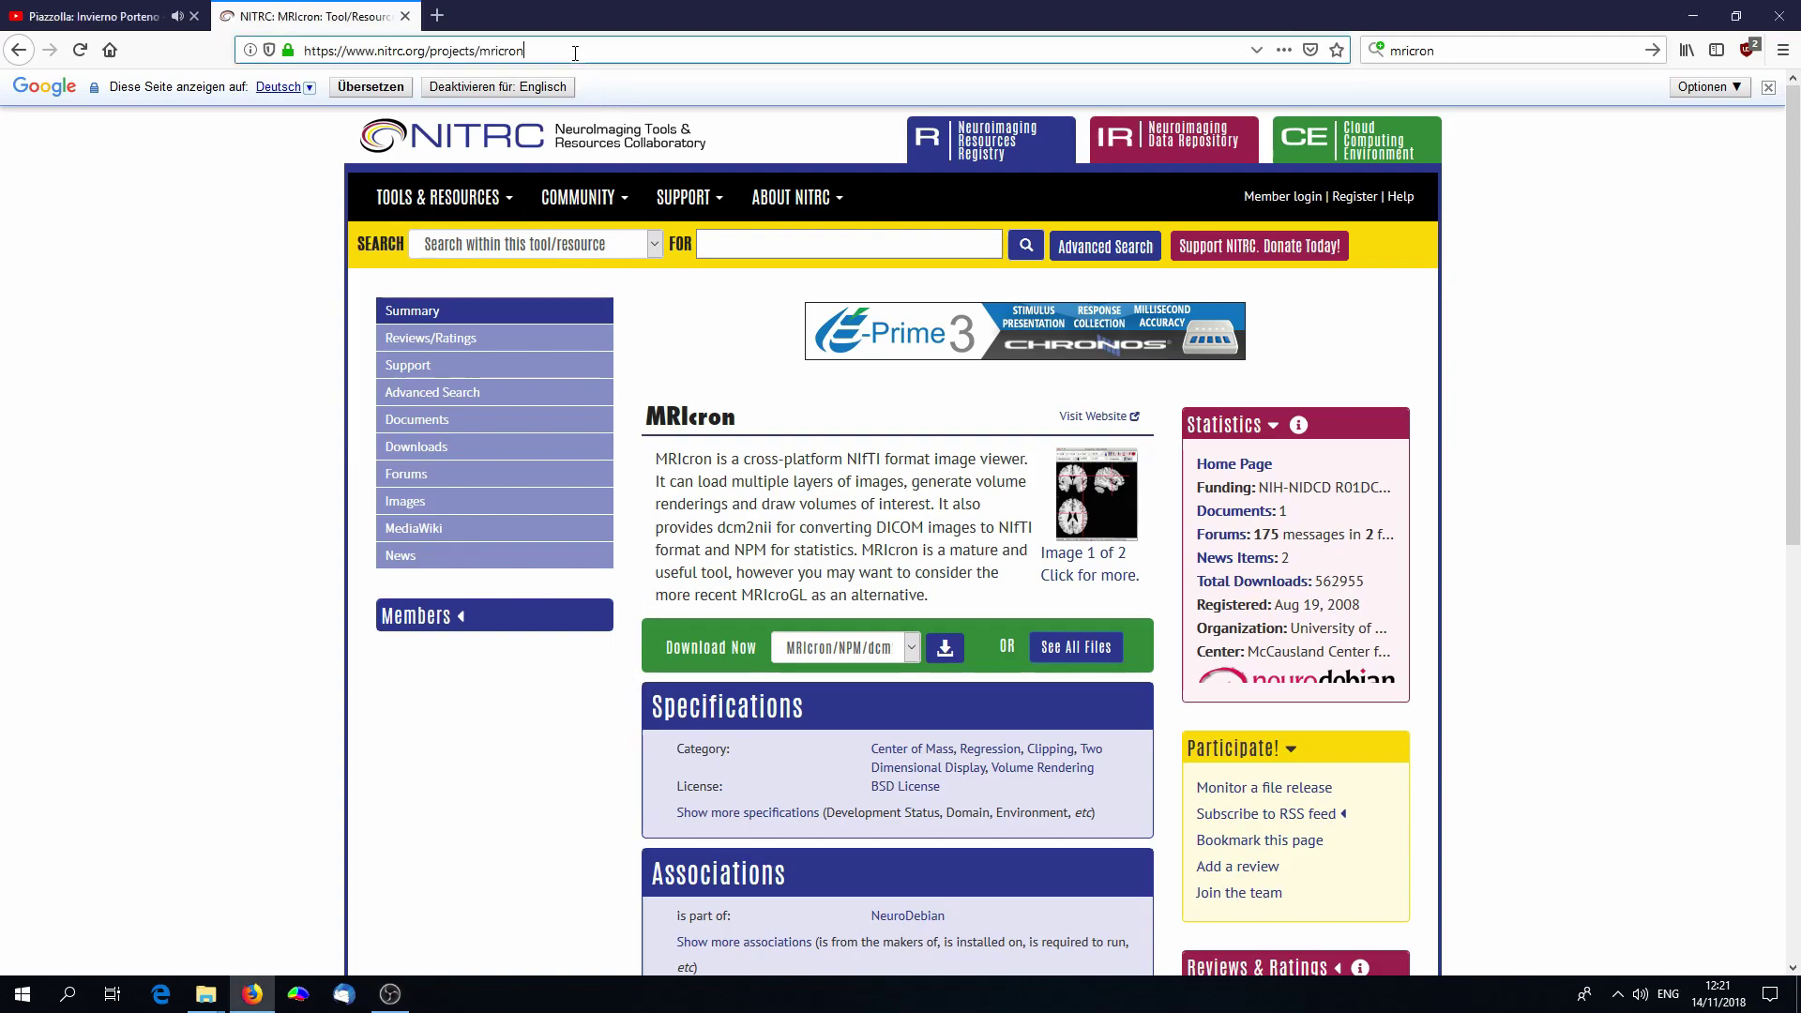
key("ctrl+a")
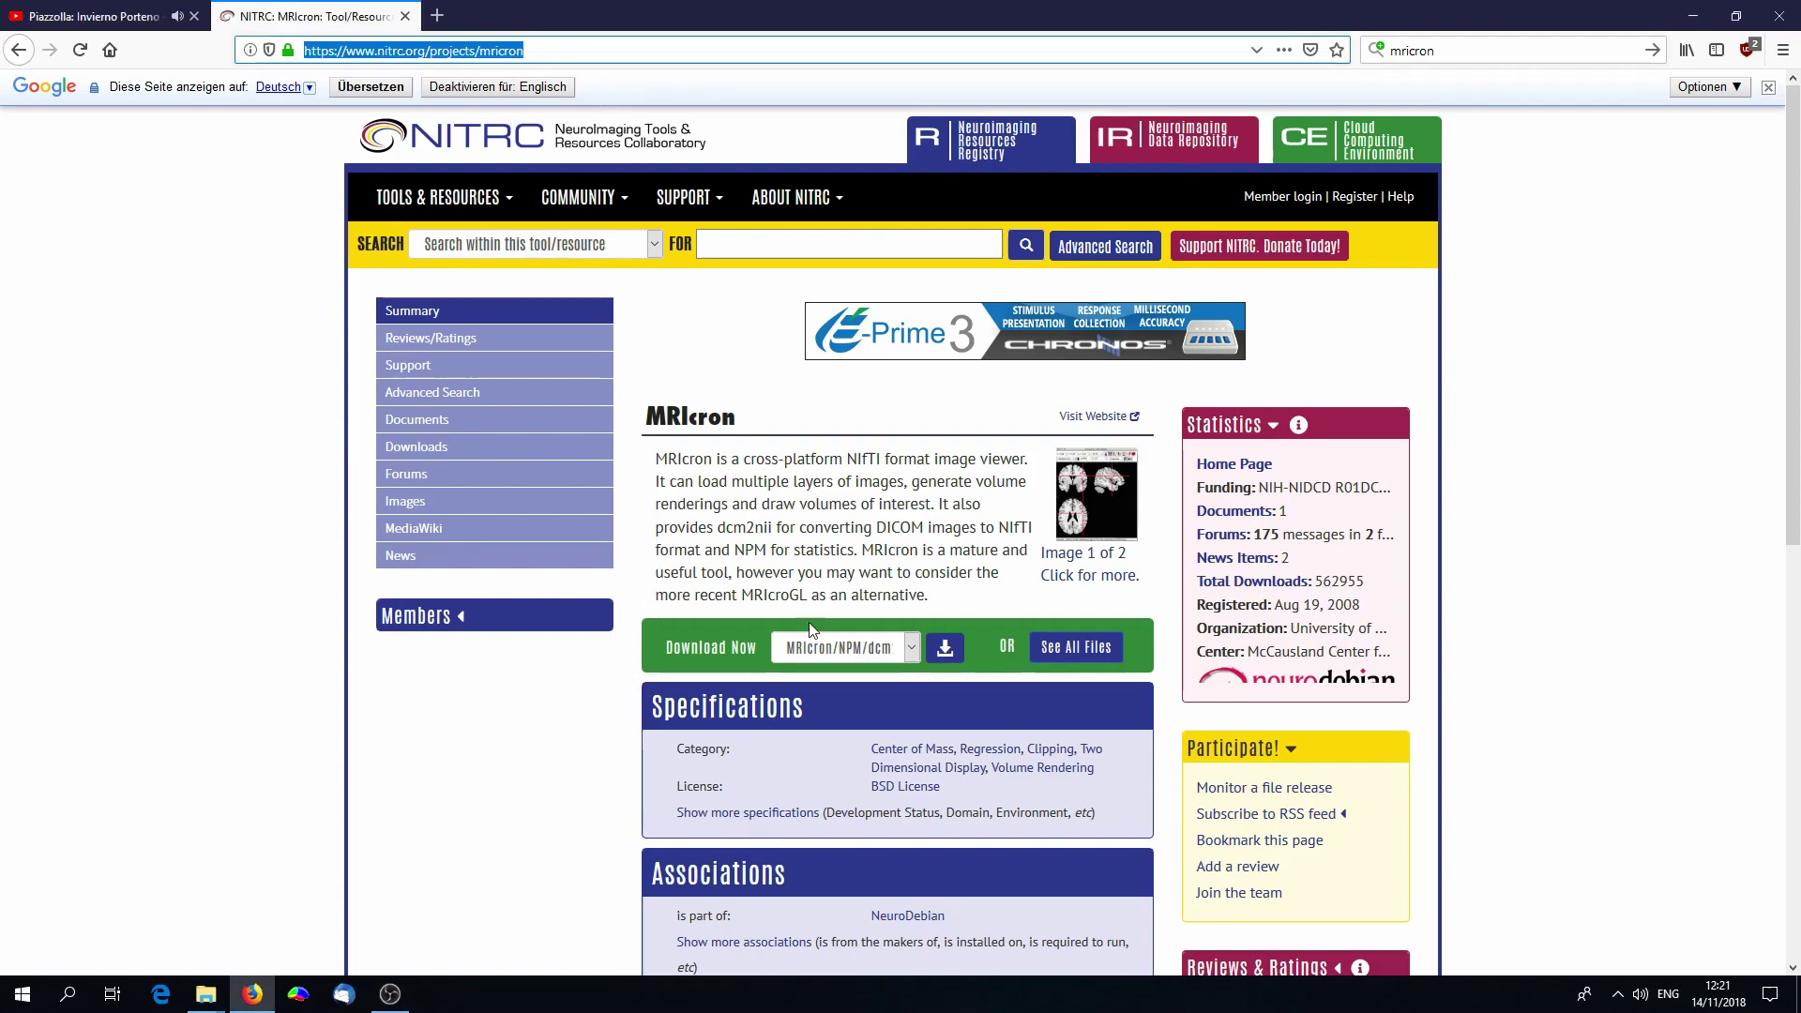
left_click(791, 520)
scroll(891, 530, "down", 2)
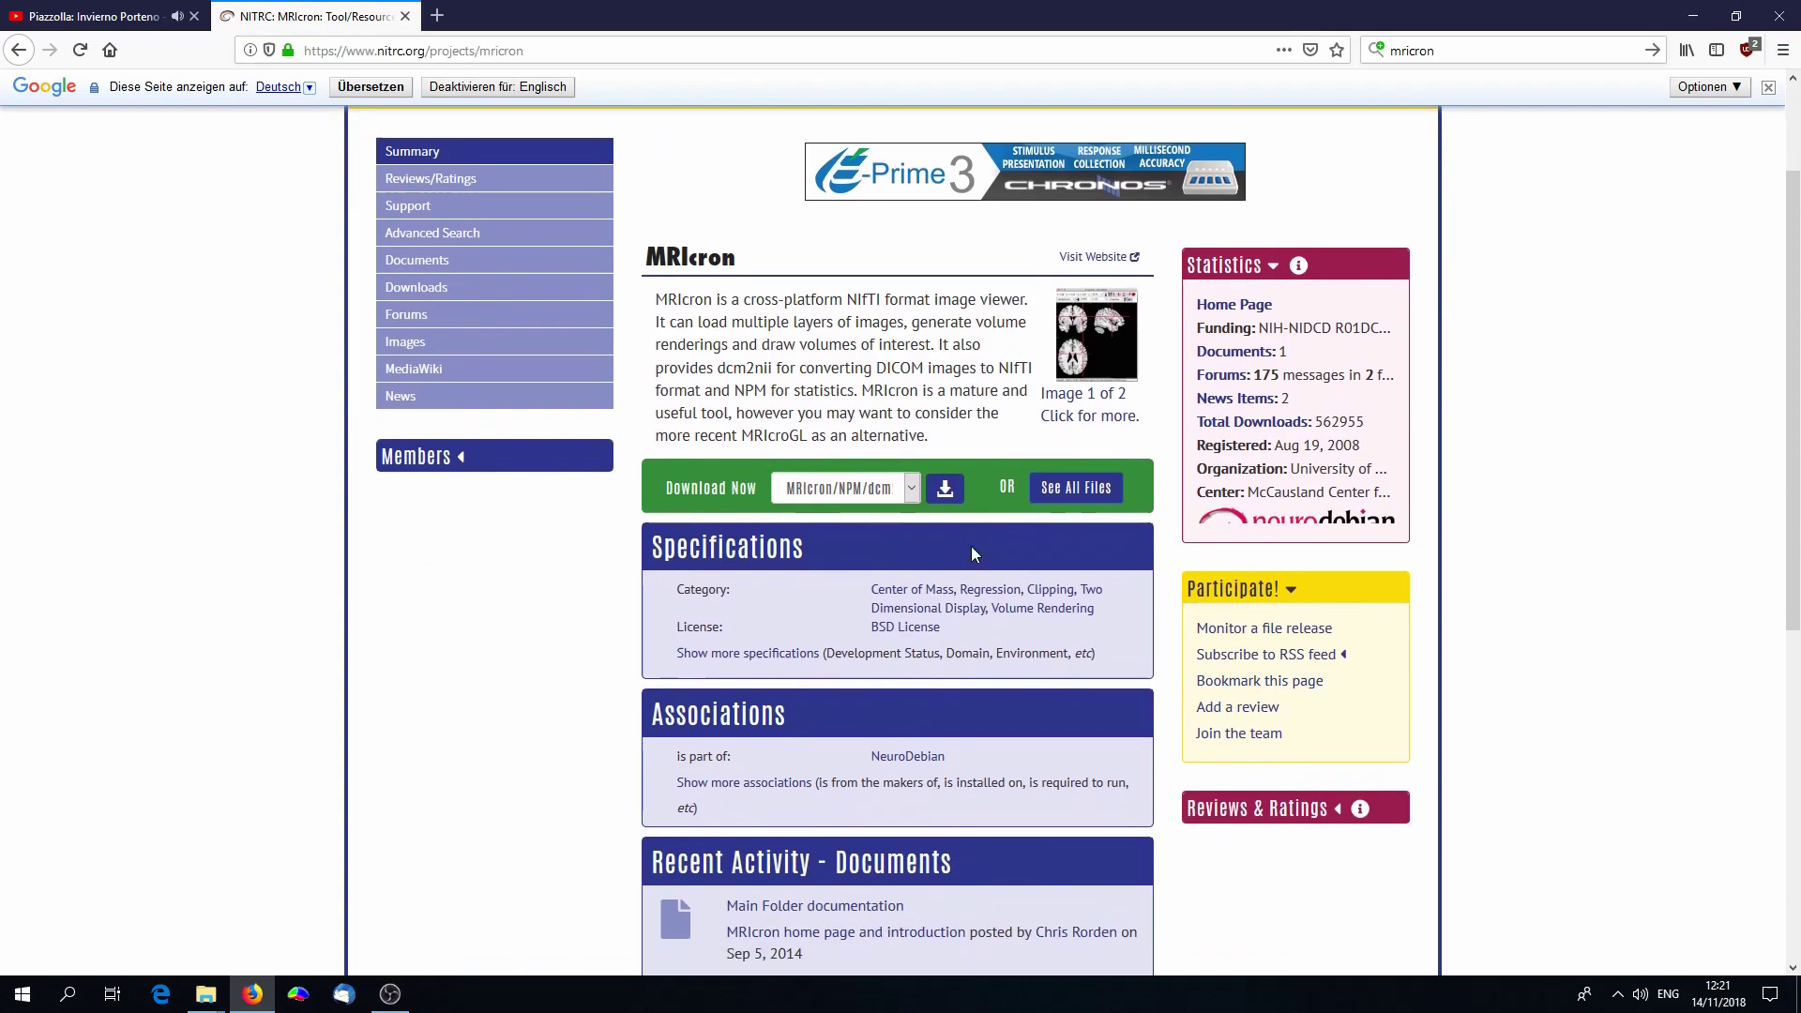
left_click(914, 490)
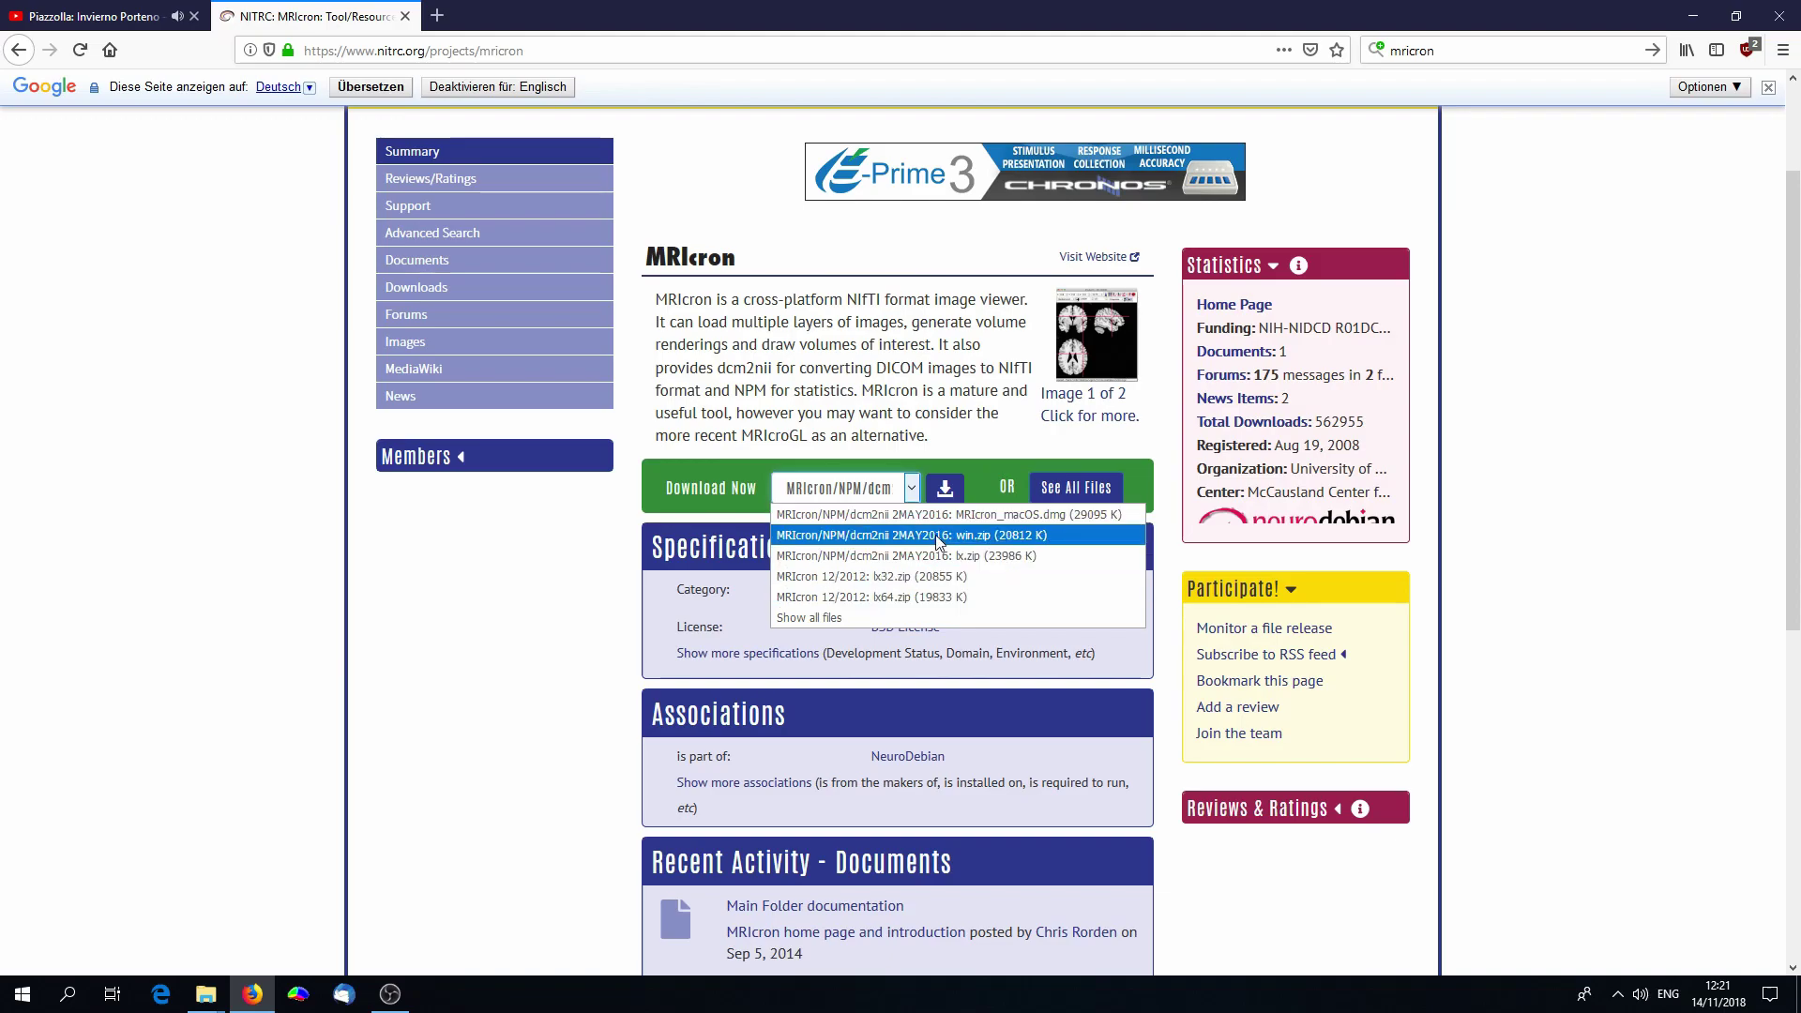
left_click(952, 537)
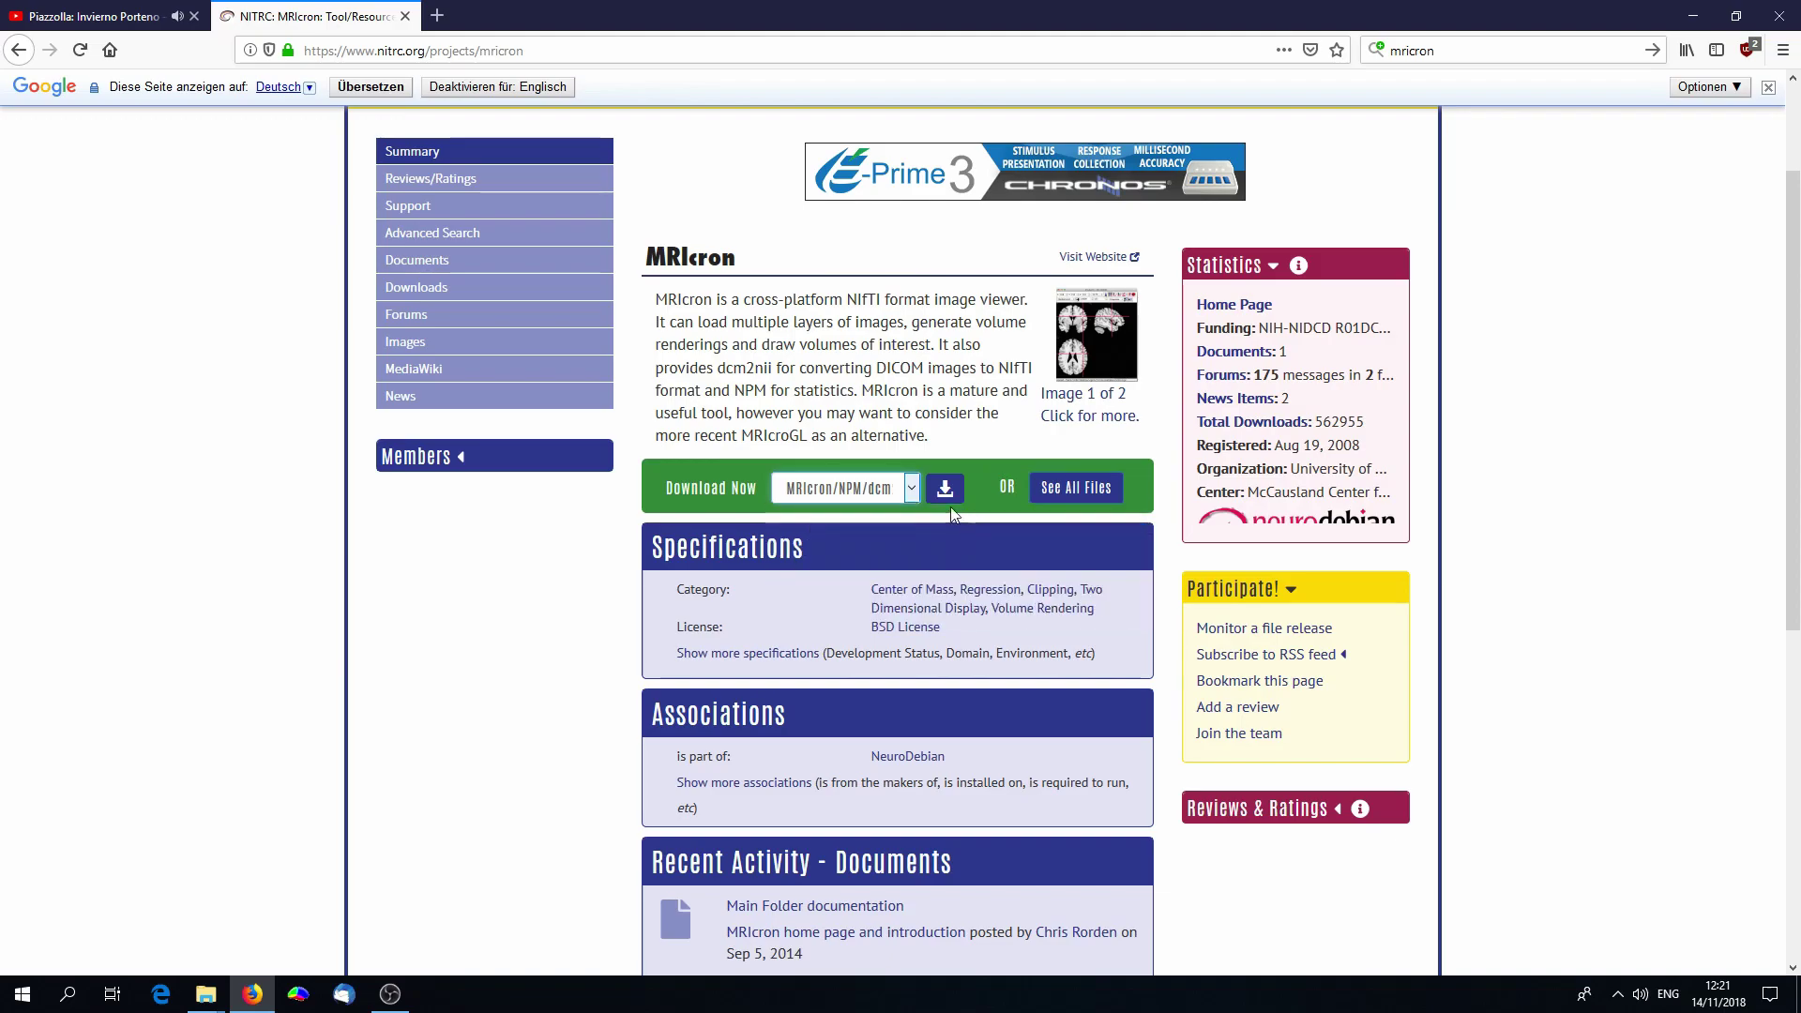
Step: Start the win.zip download, accept the licence agreement and choose Datei speichern
left_click(945, 489)
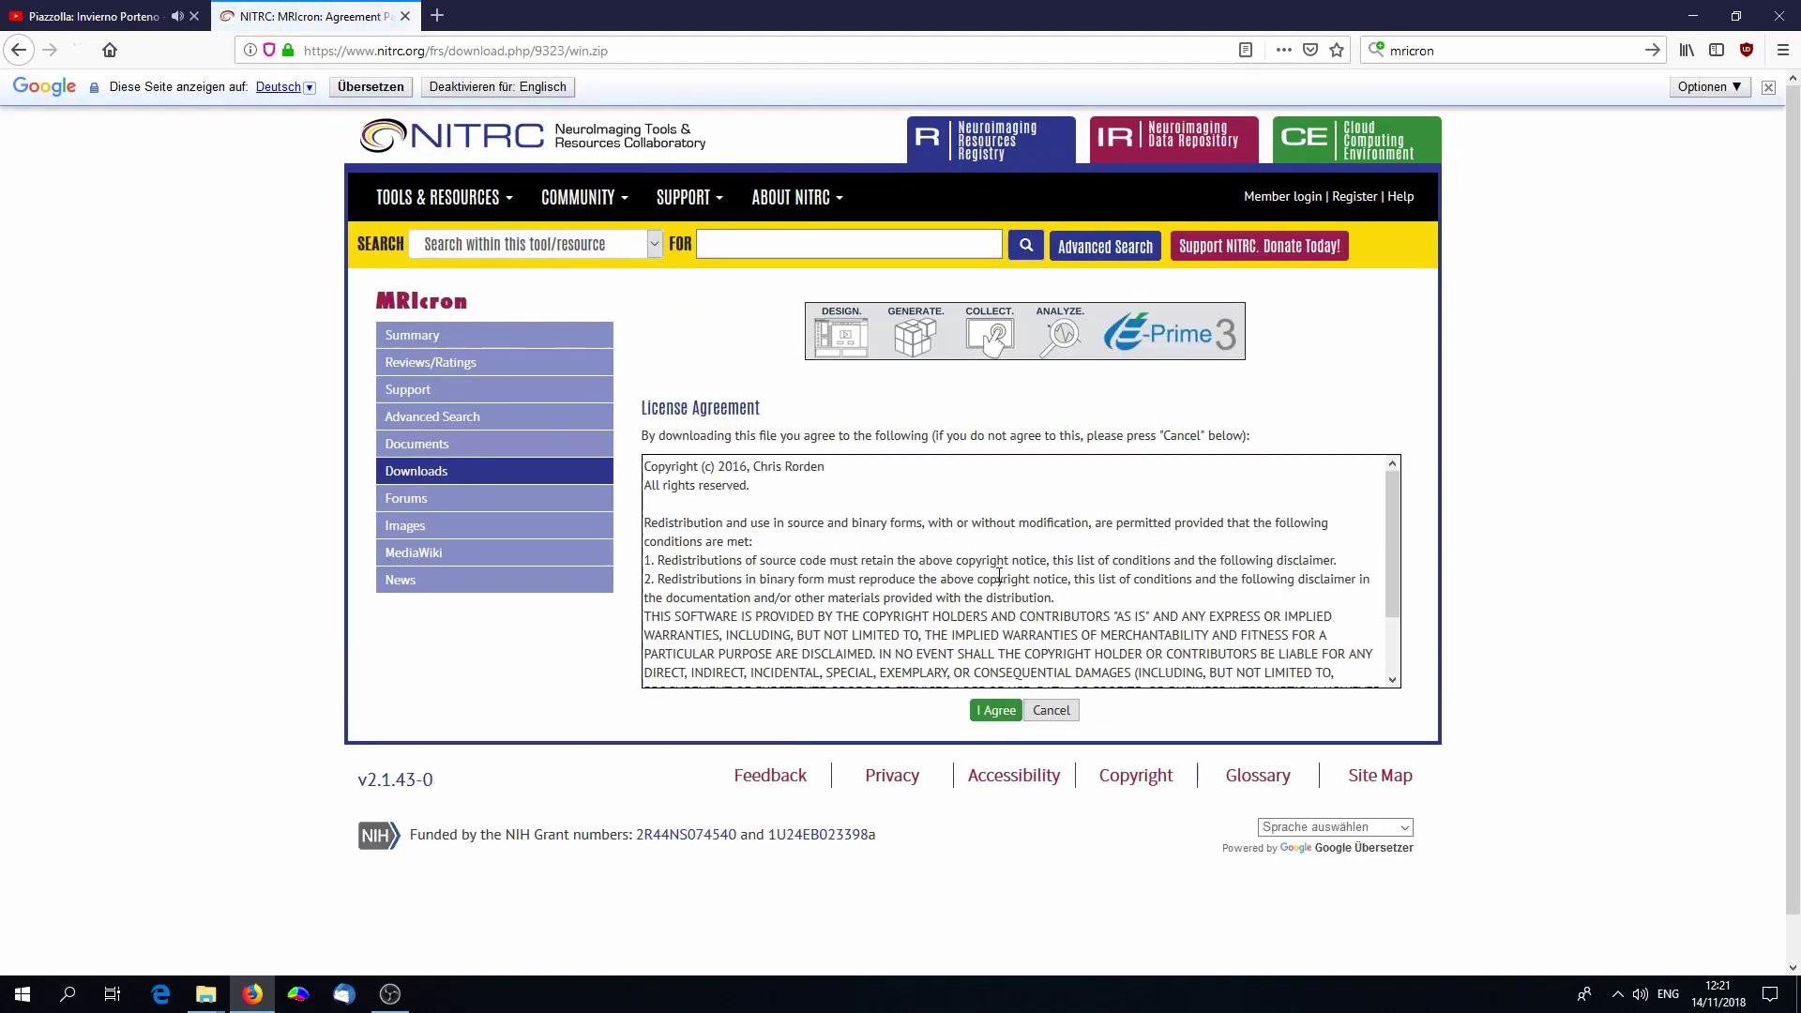
left_click(996, 713)
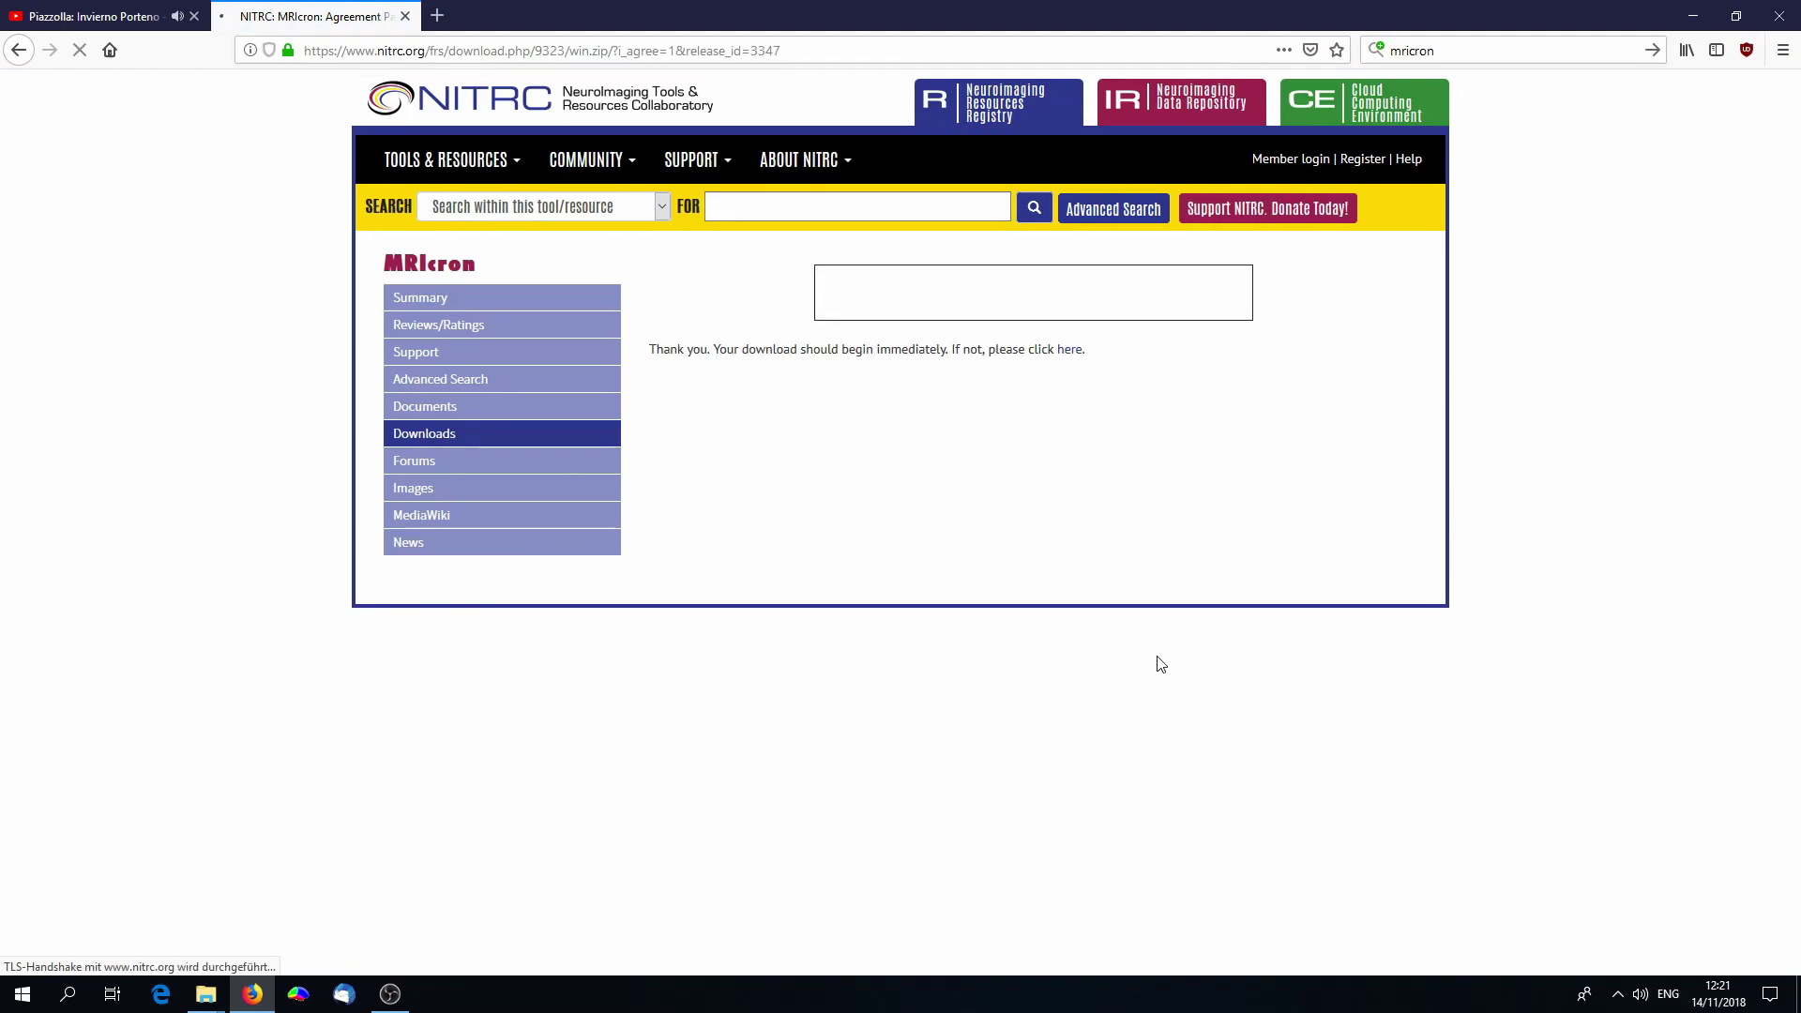
left_click(485, 488)
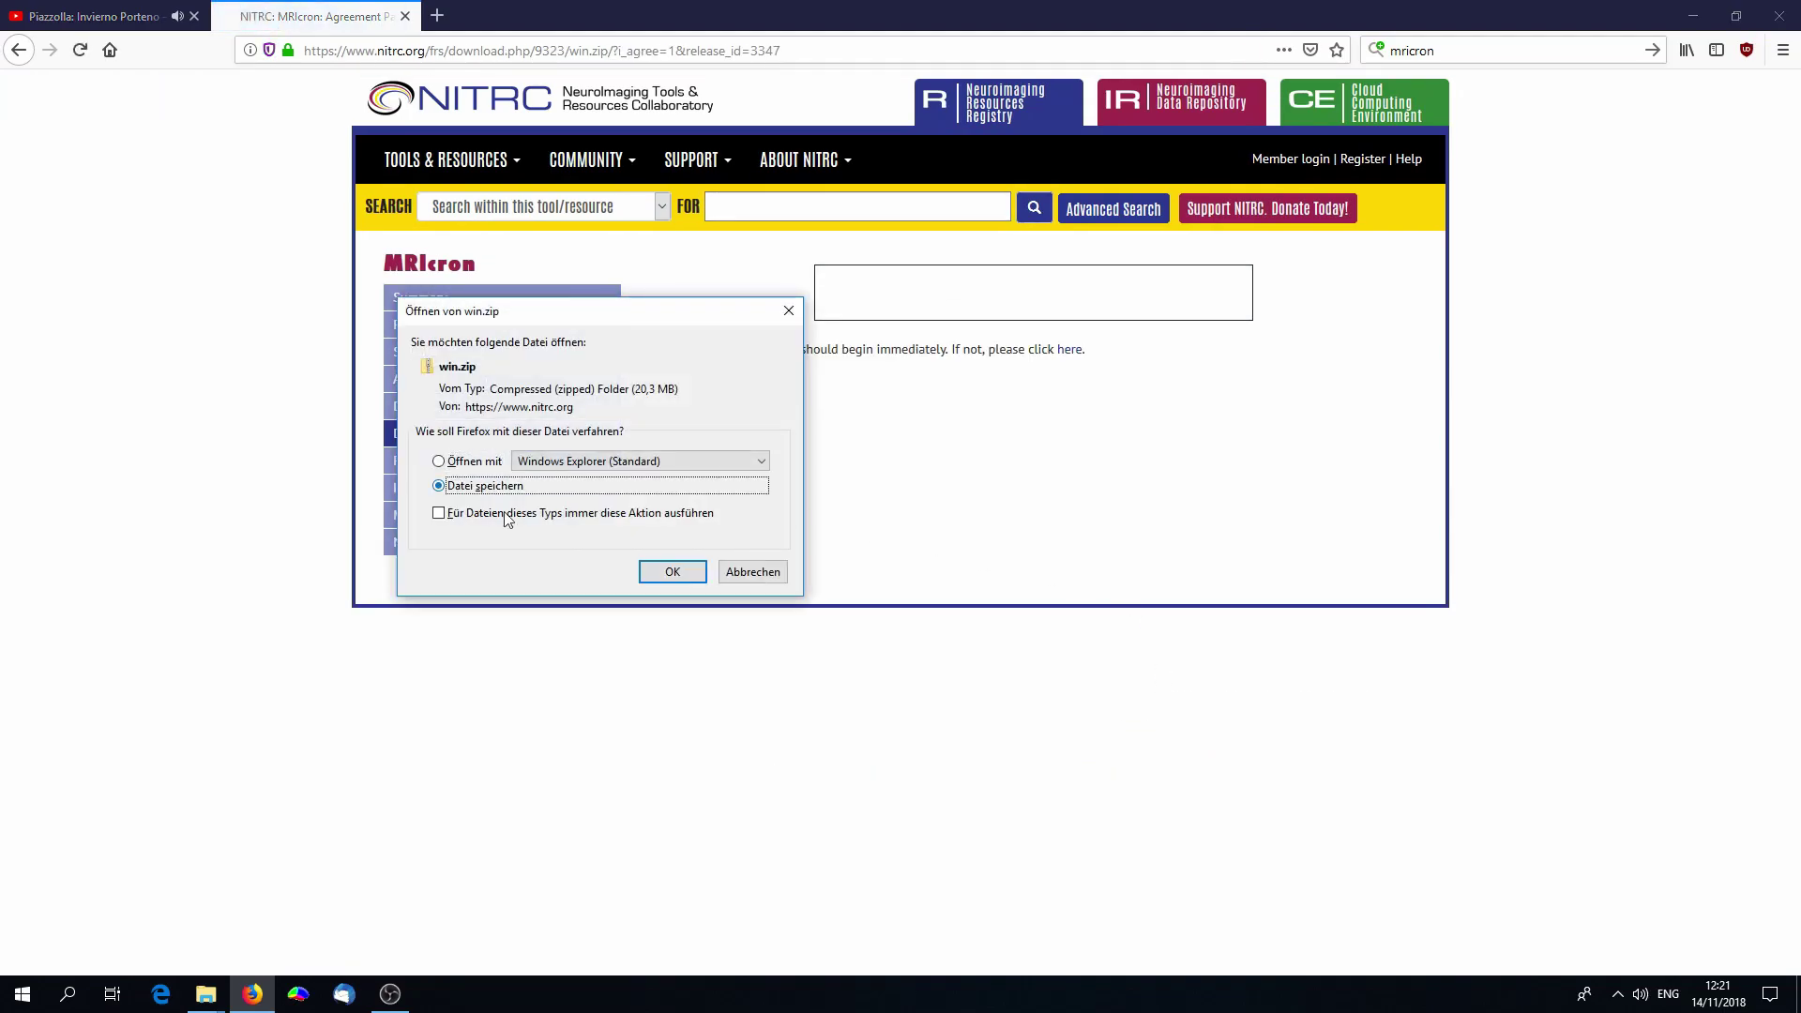
left_click(685, 574)
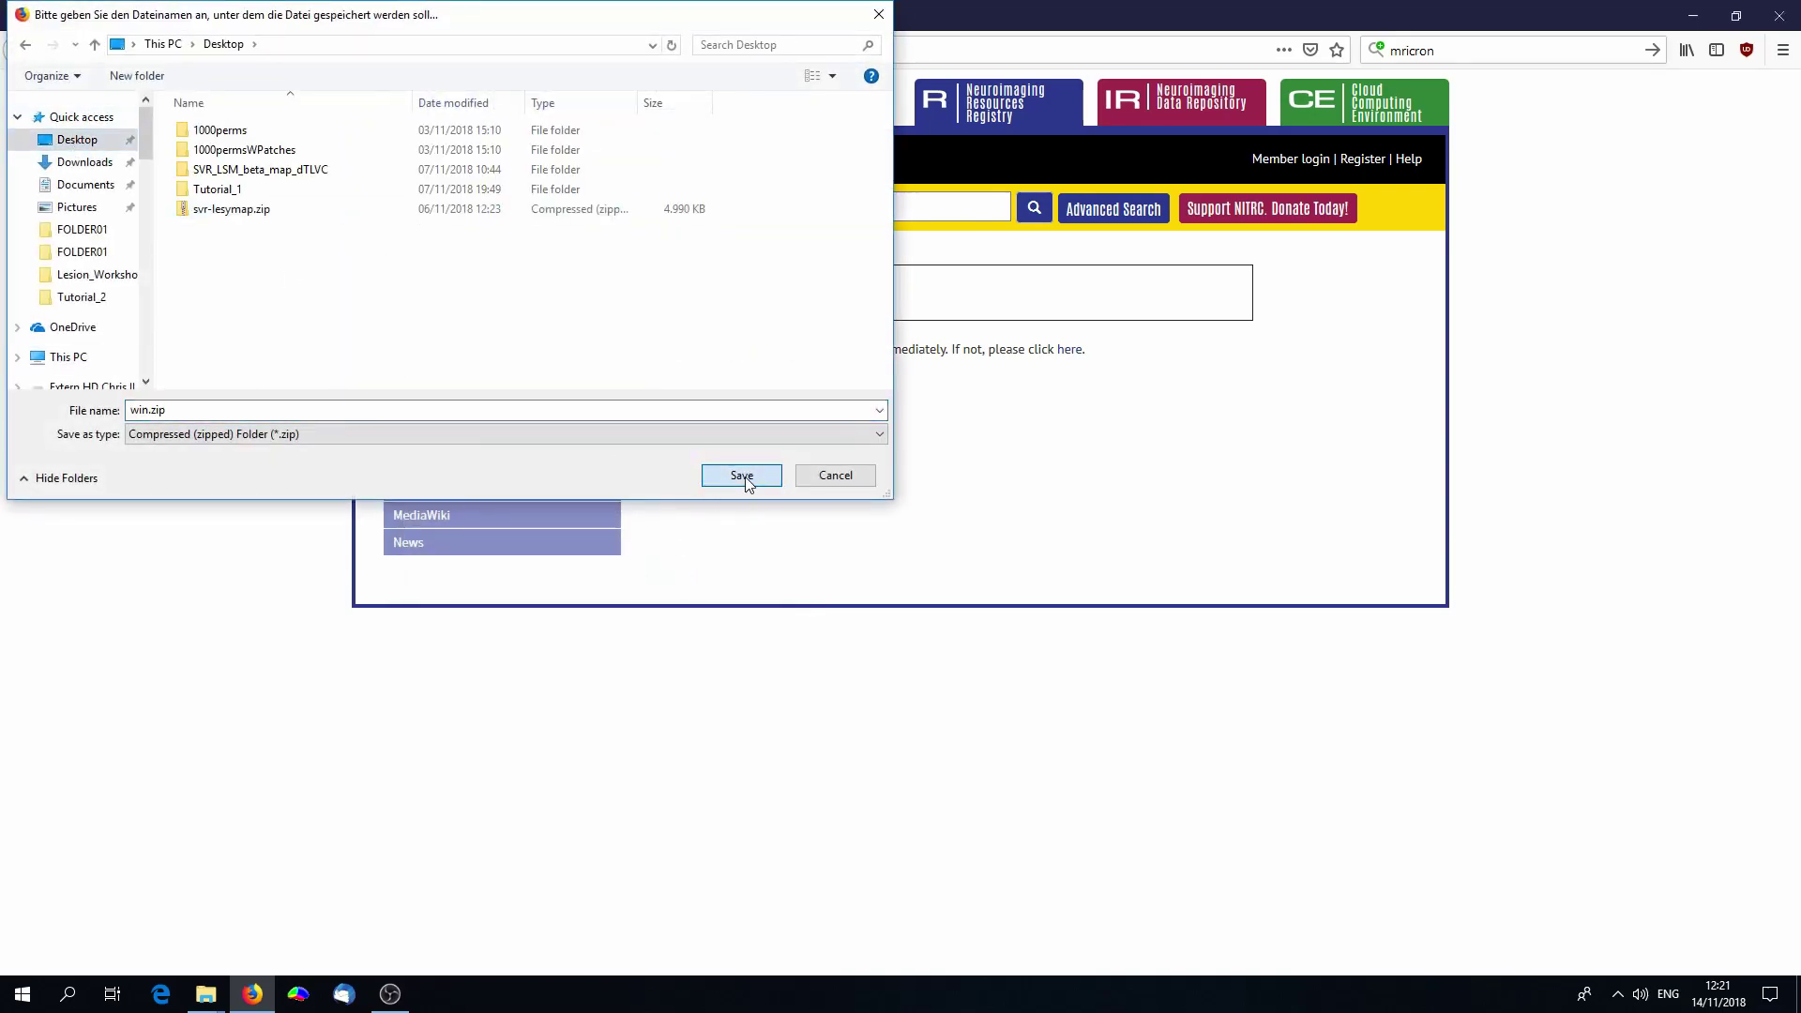
Step: Save win.zip to the Desktop and open it to find npm.exe in its mricron folder
left_click(741, 475)
left_click(1694, 16)
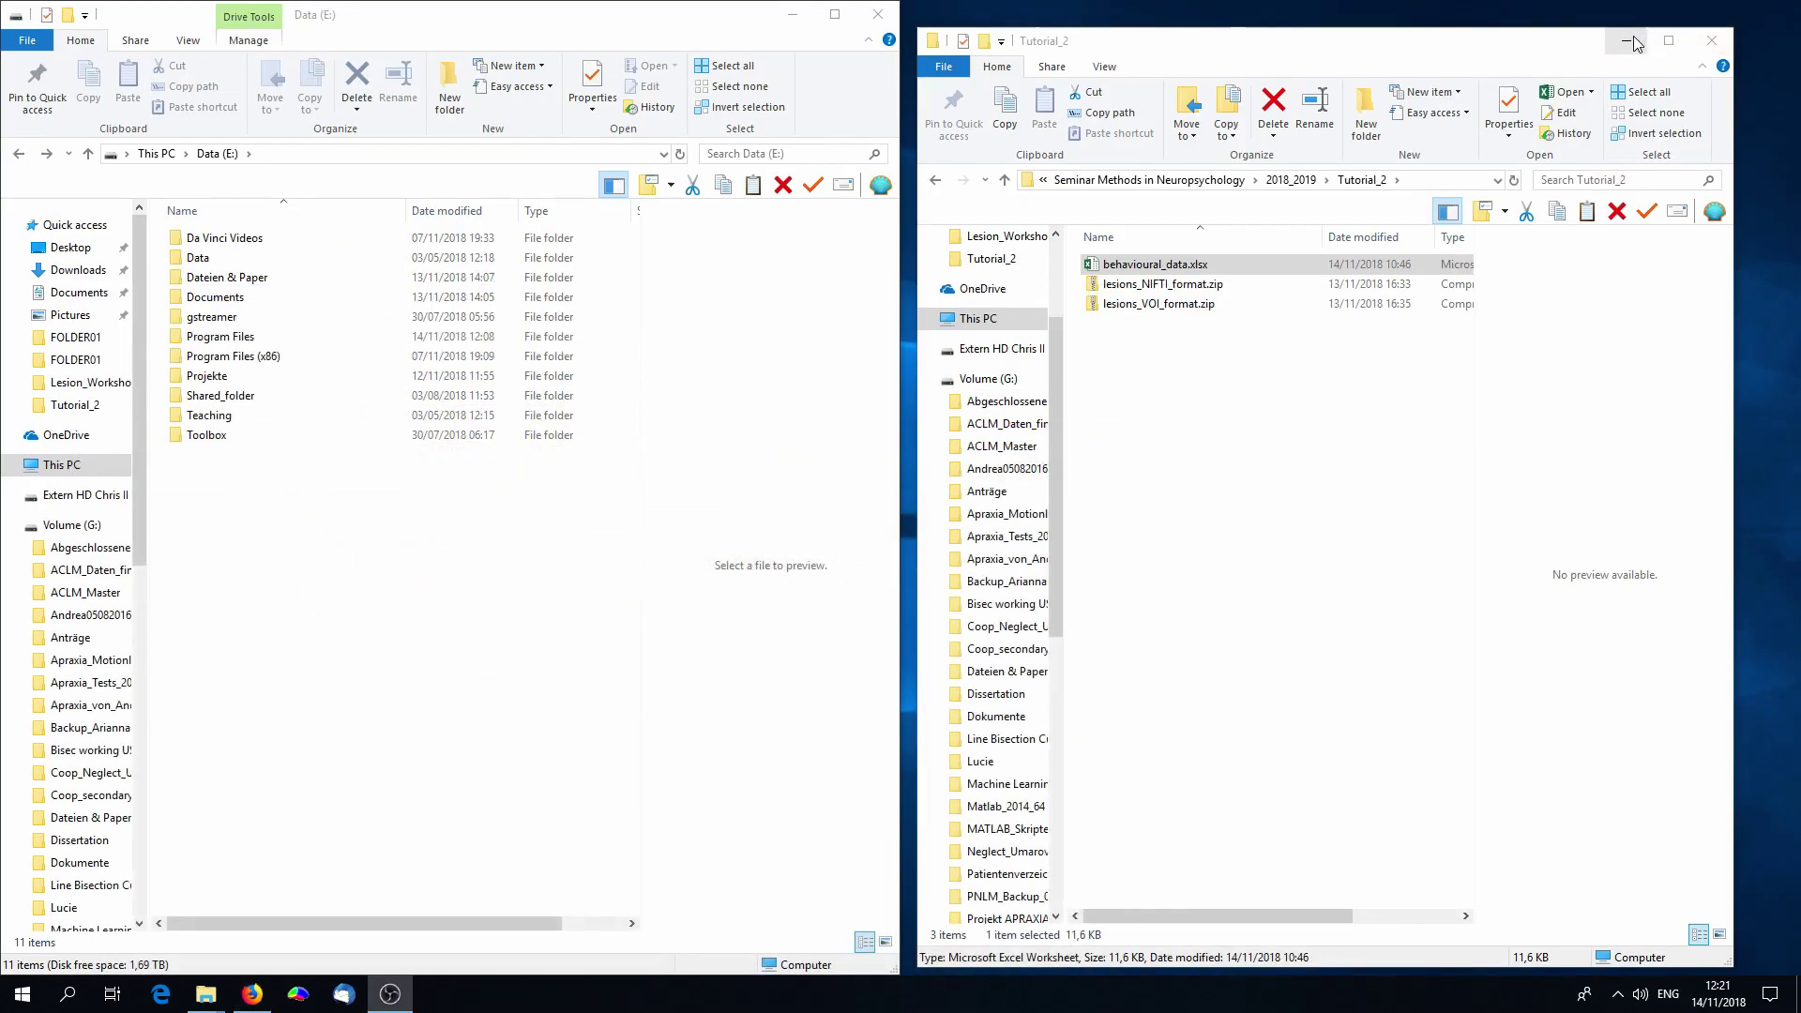
left_click(1711, 39)
key("super+d")
double_click(183, 412)
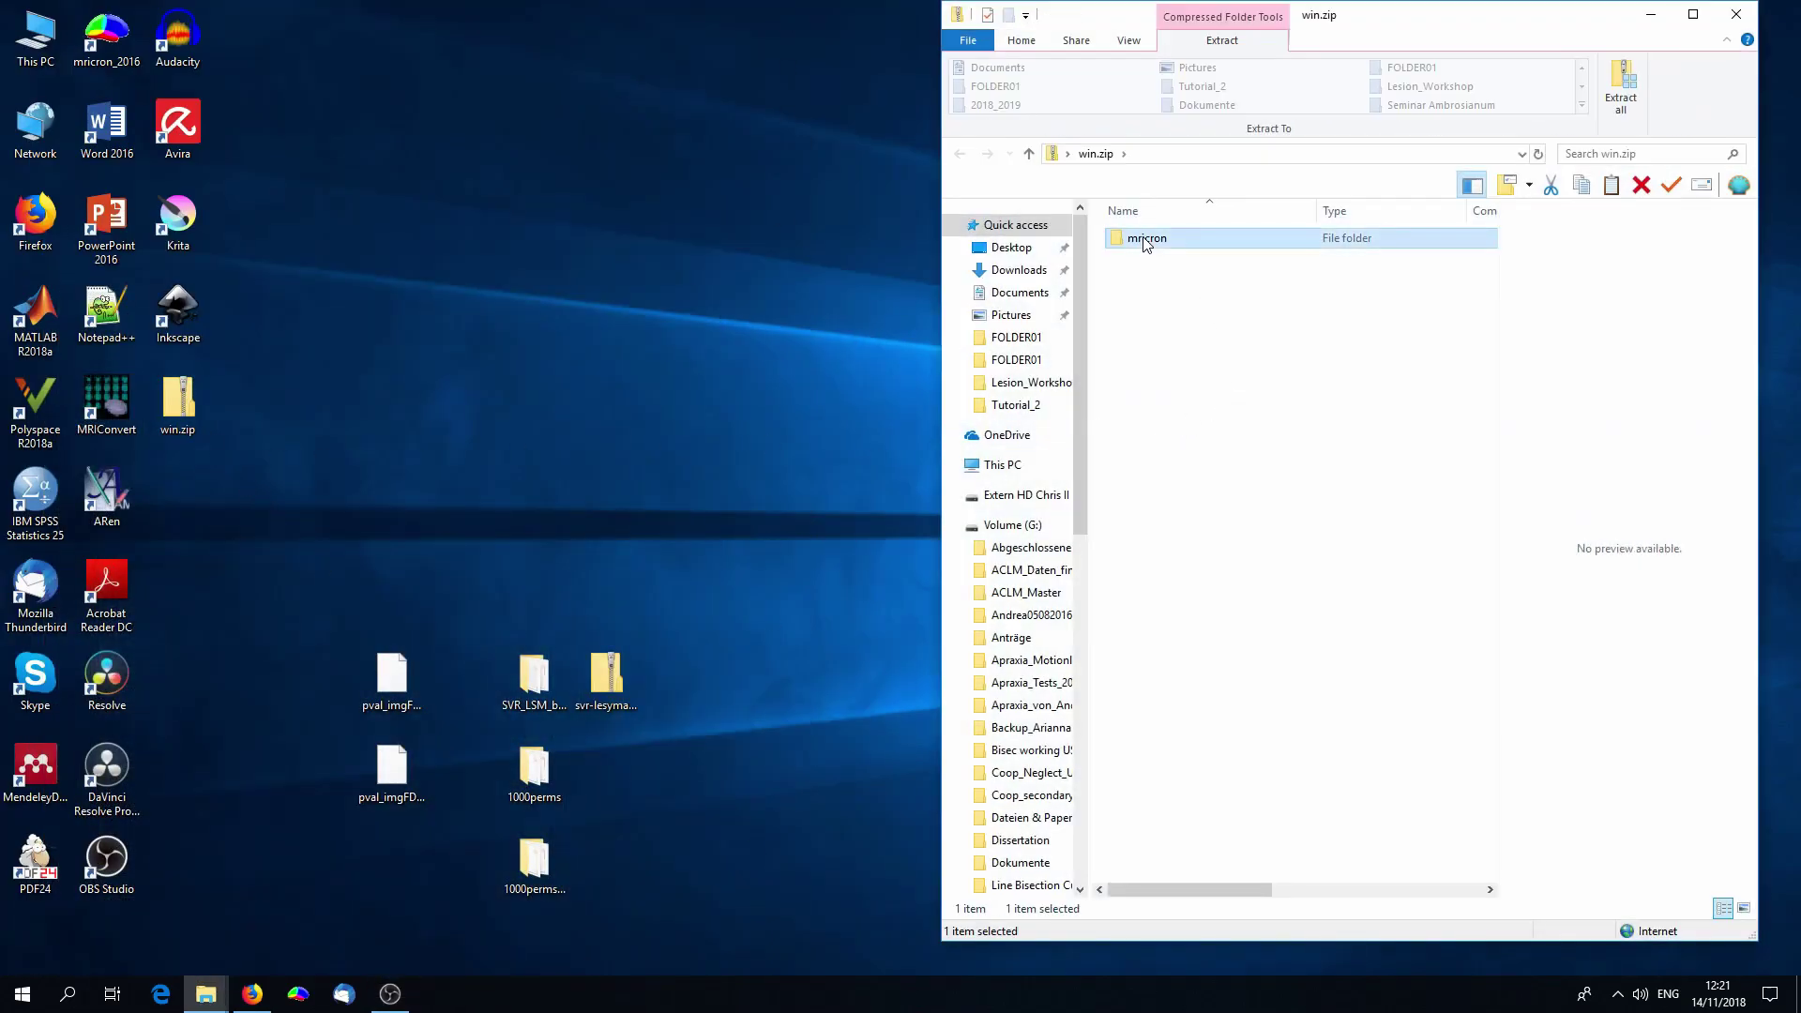
double_click(1160, 240)
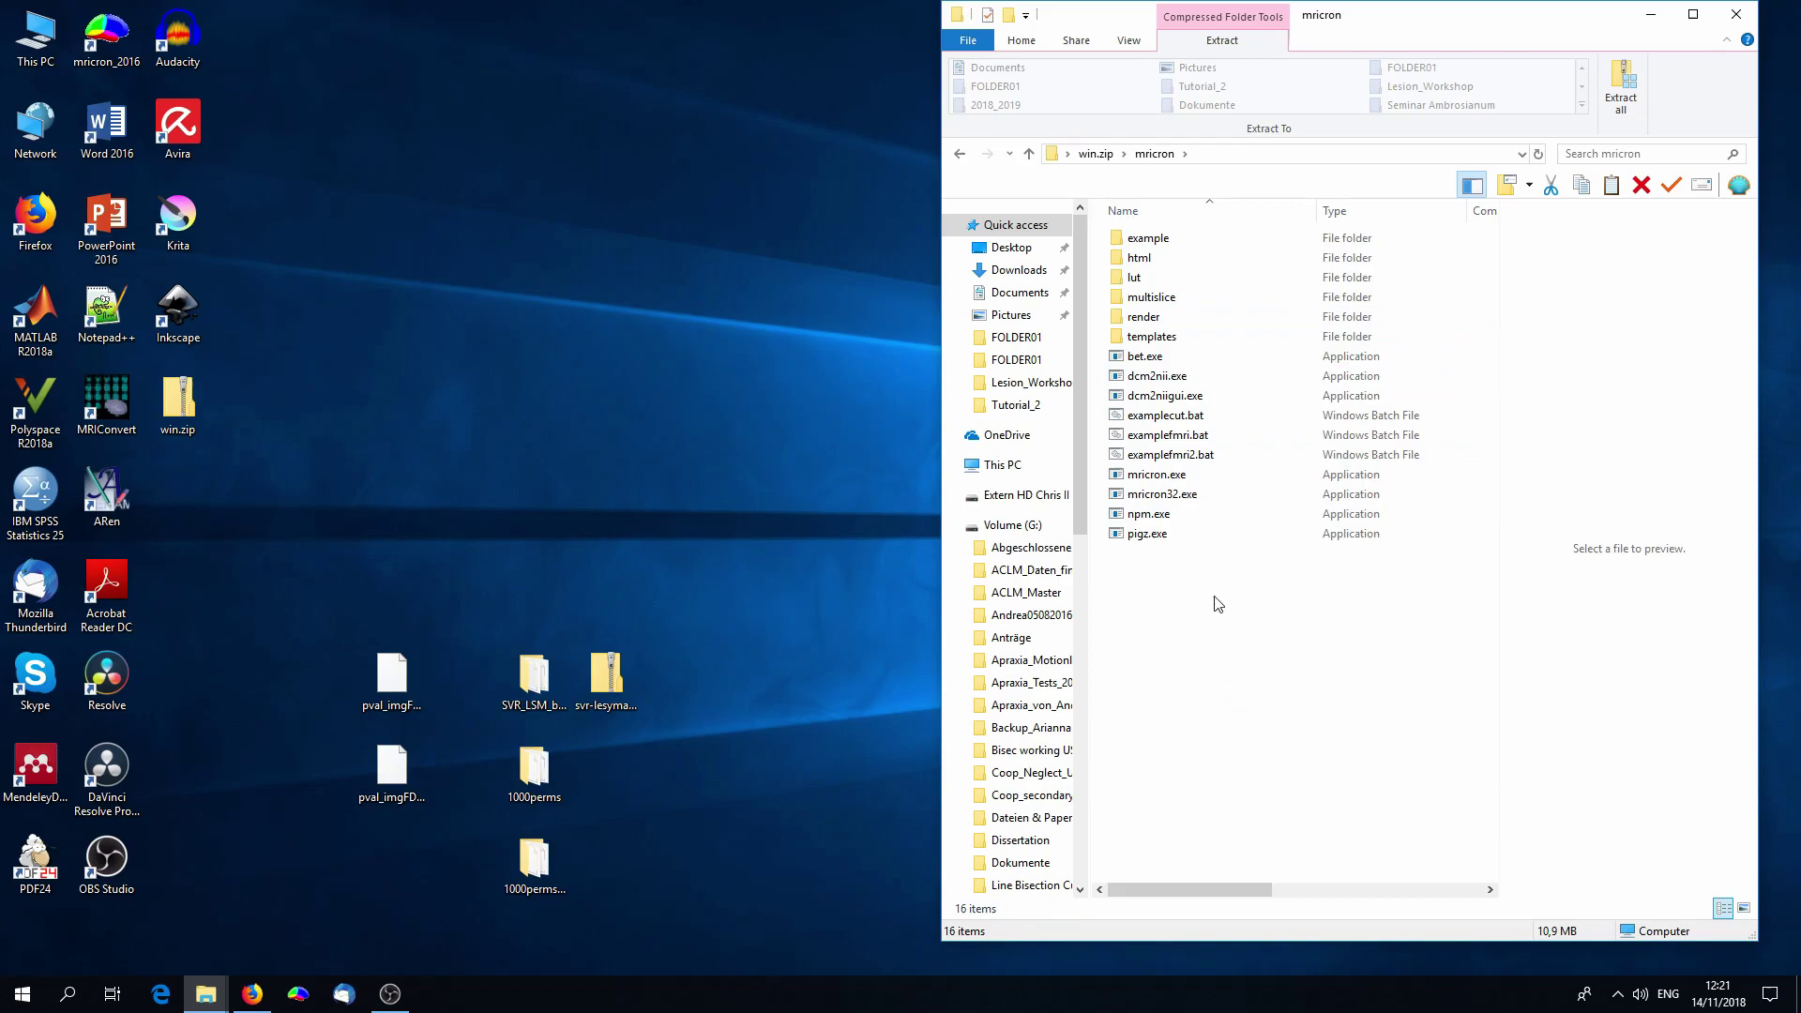
left_click(1144, 517)
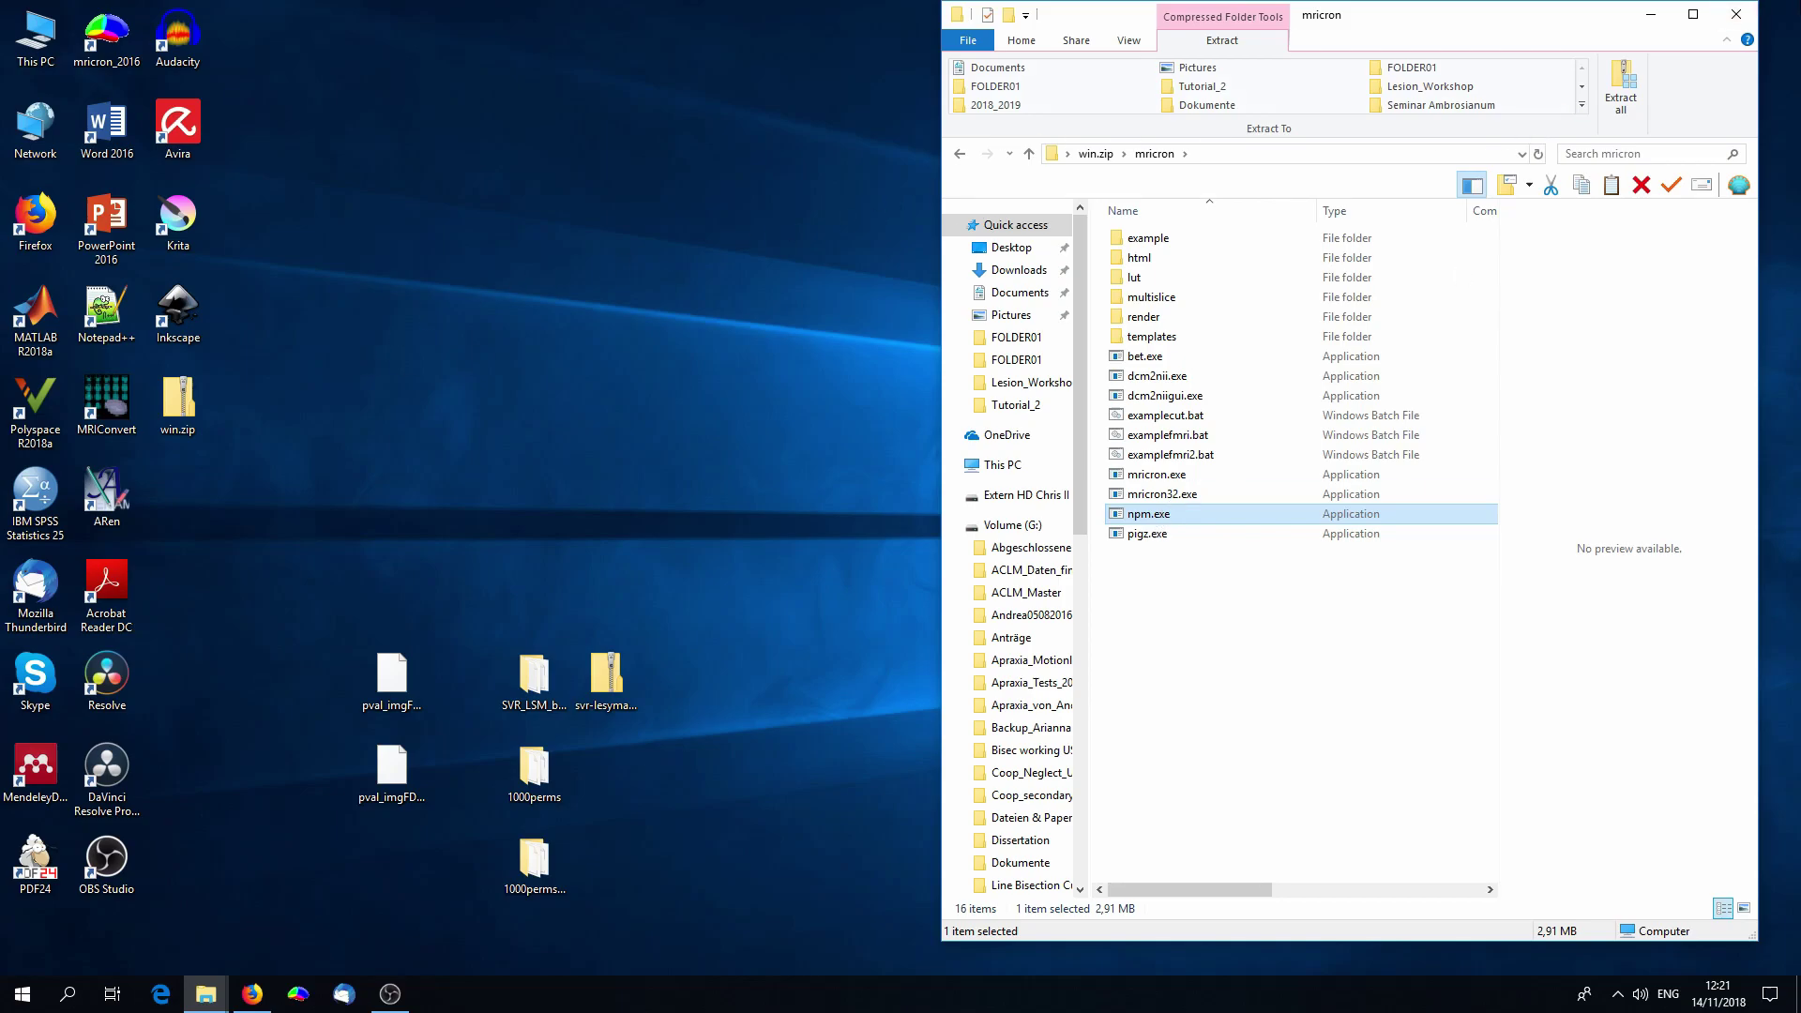
left_click(1737, 14)
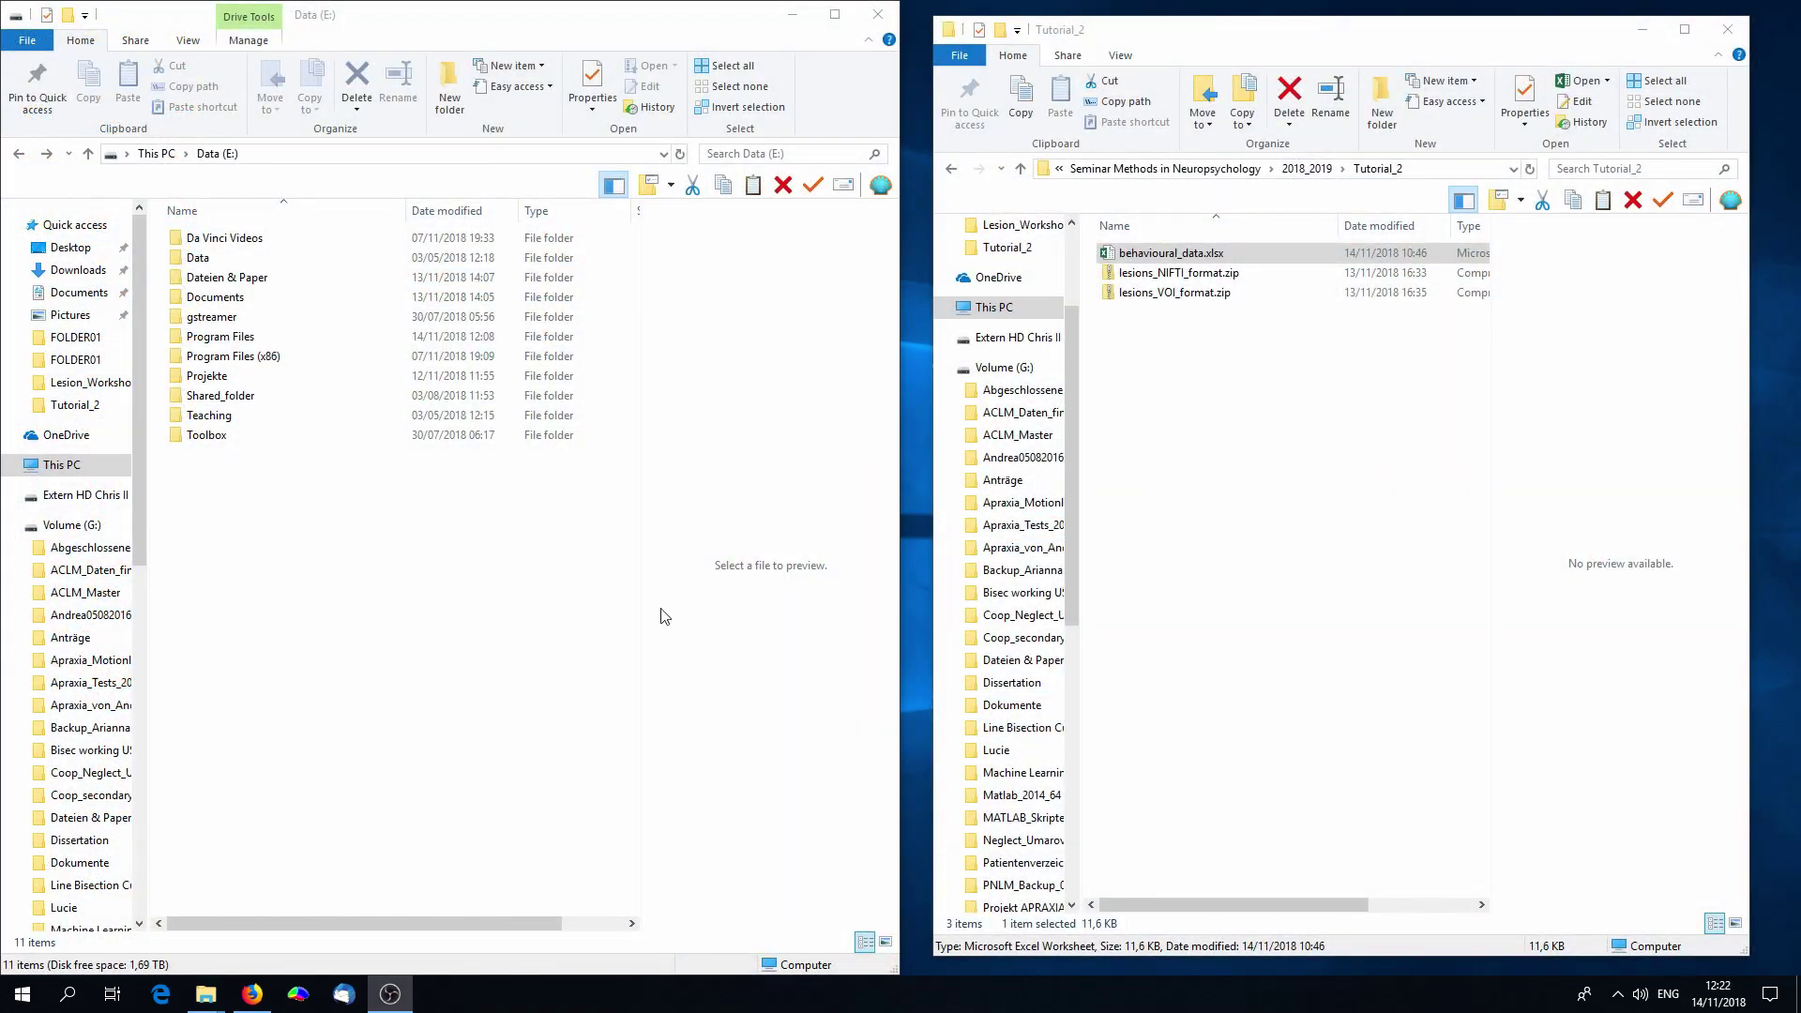
Step: Browse Data (E:) to Program Files > mricron_2016 to show the installed program files
double_click(233, 339)
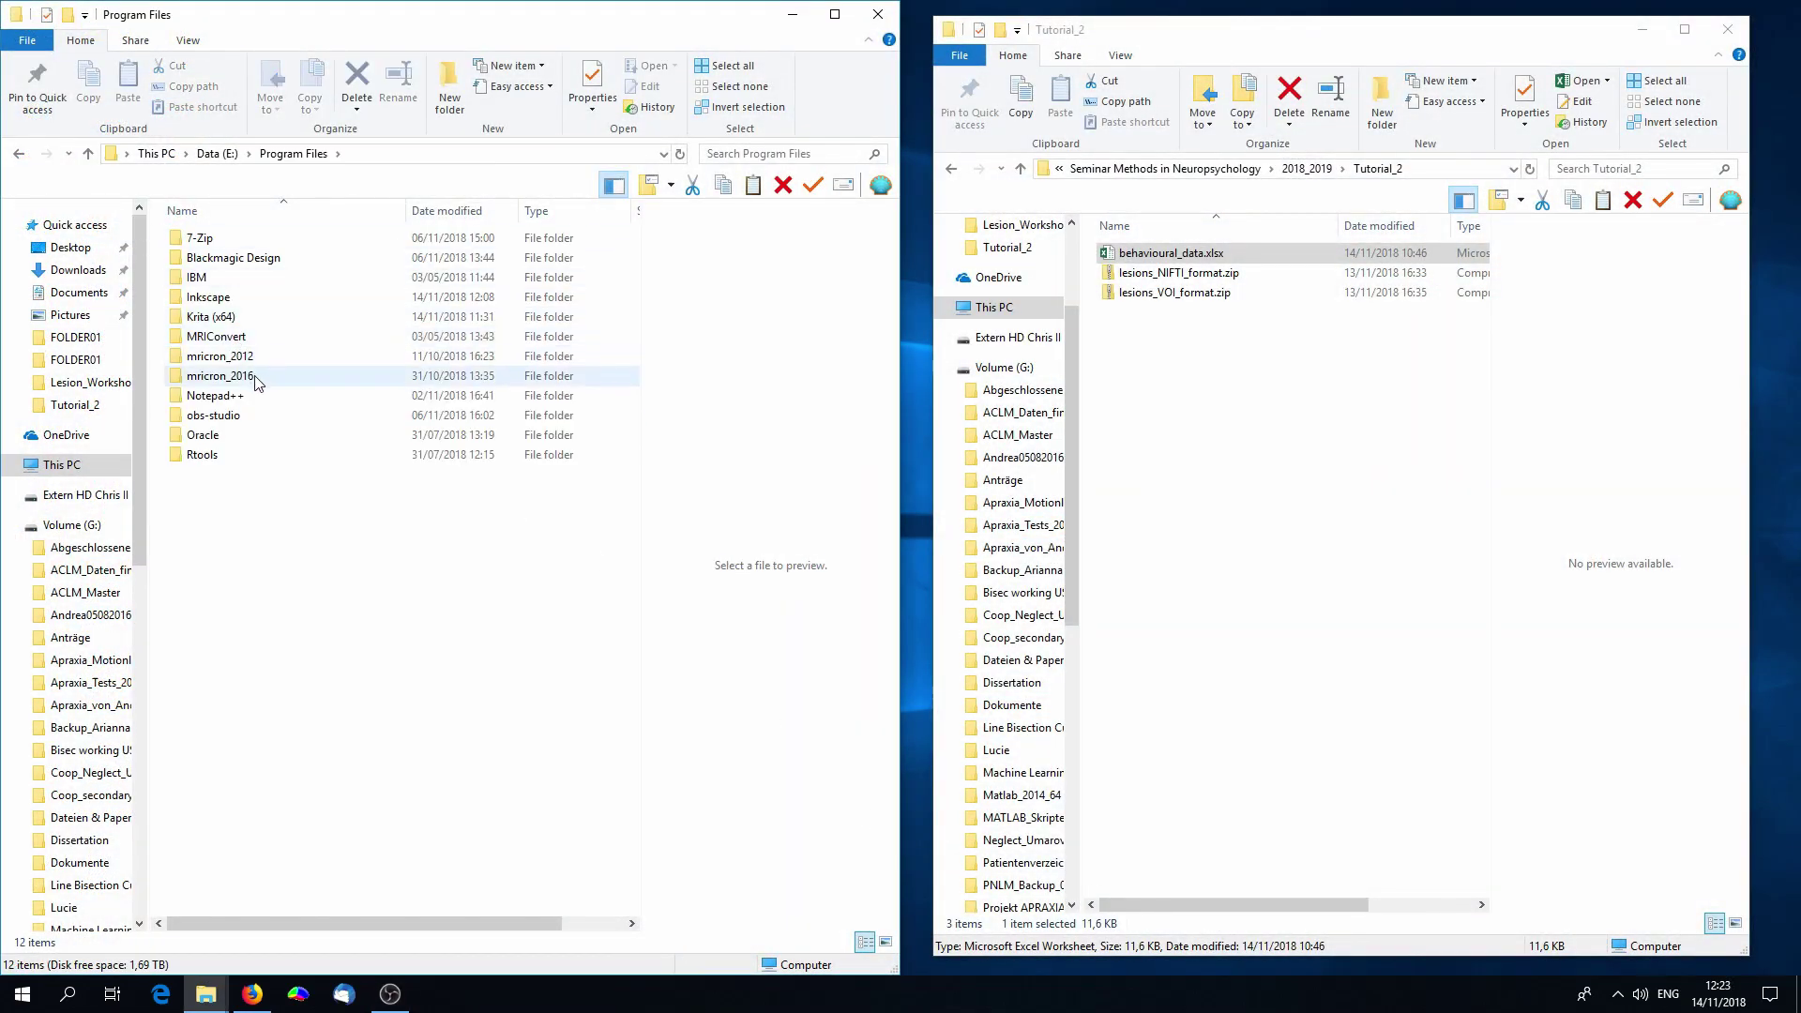
double_click(222, 375)
left_click_drag(338, 723, 178, 227)
left_click(346, 755)
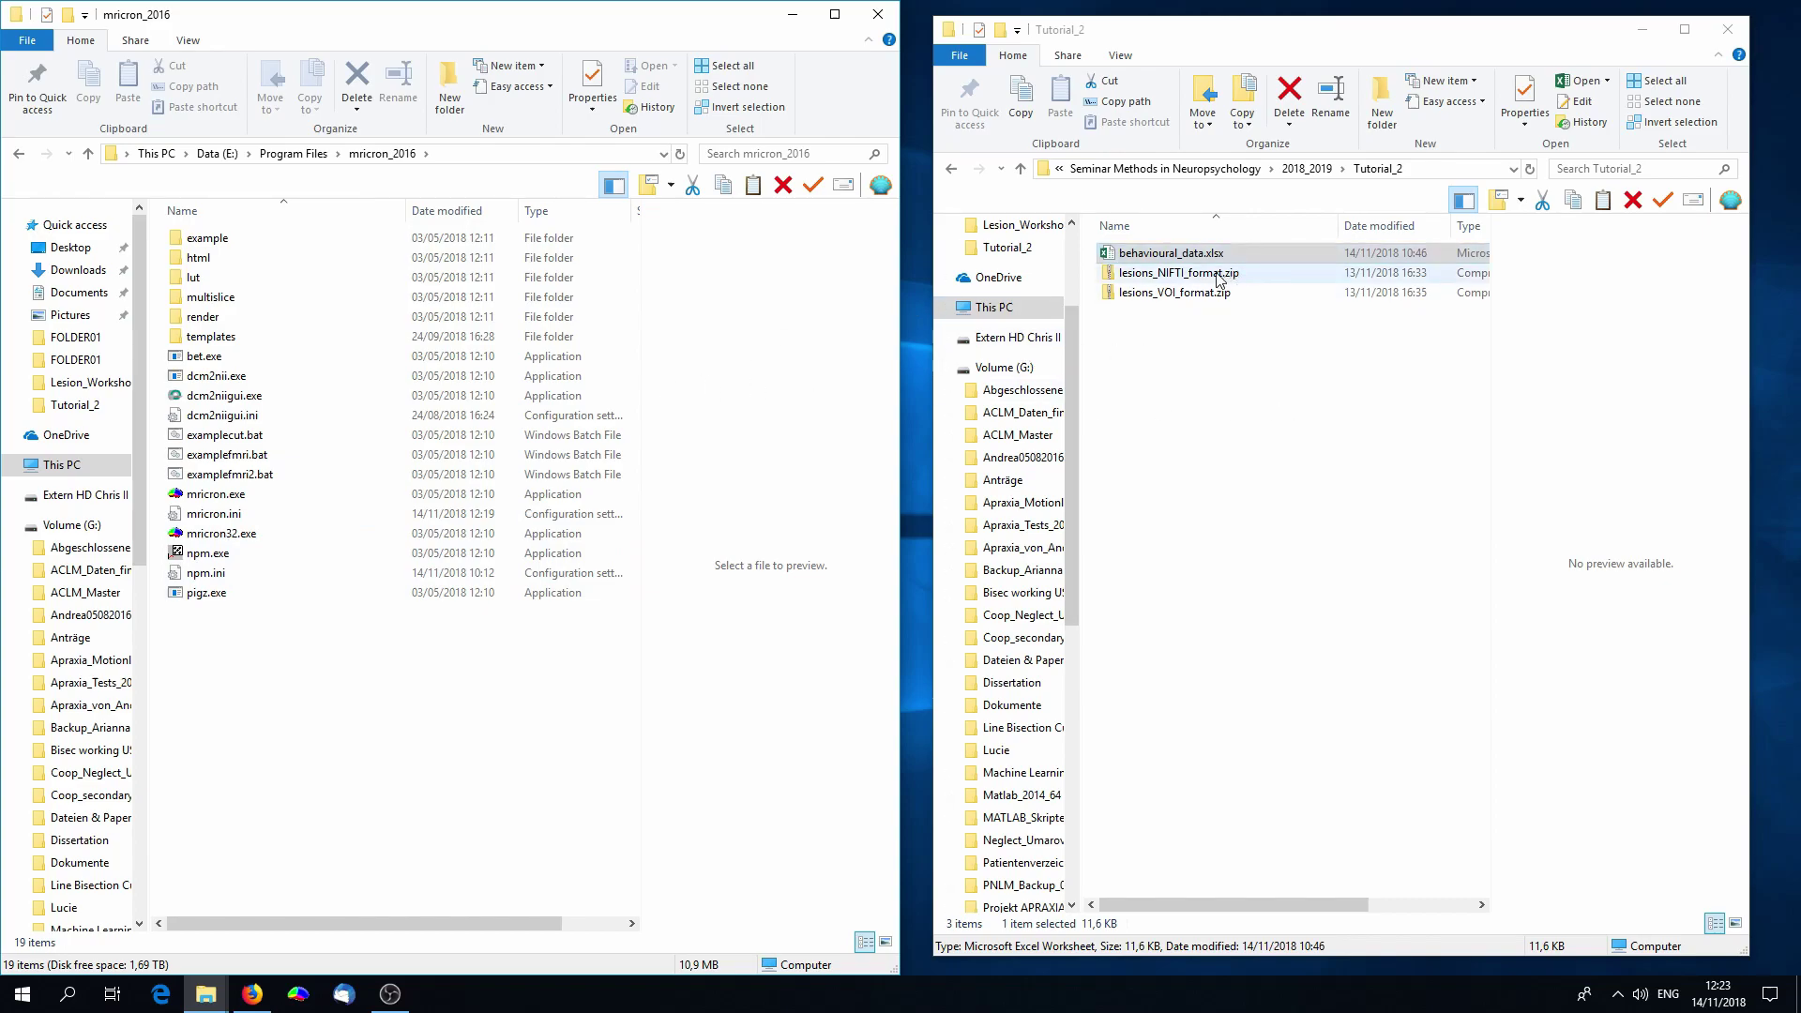
Step: Extract lesions_VOI_format.zip into Tutorial_2 with 7-Zip's Extract Here
left_click_drag(1318, 363, 1106, 240)
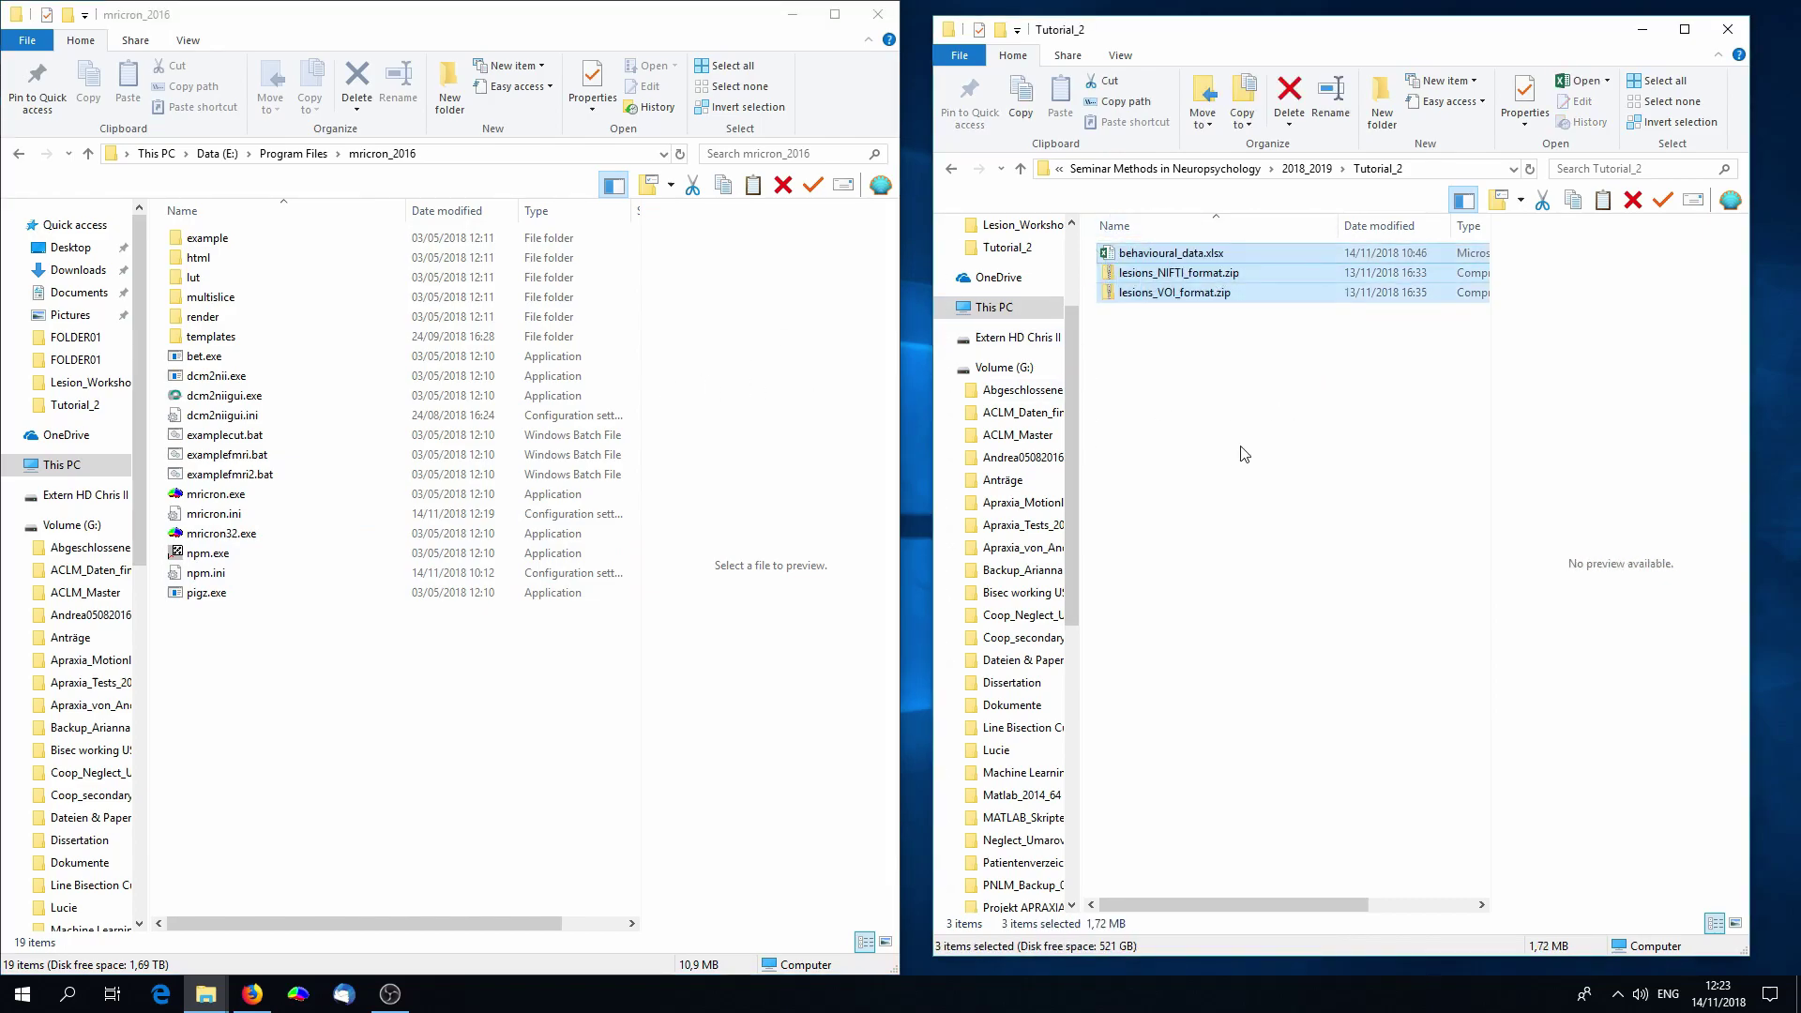
left_click(1264, 410)
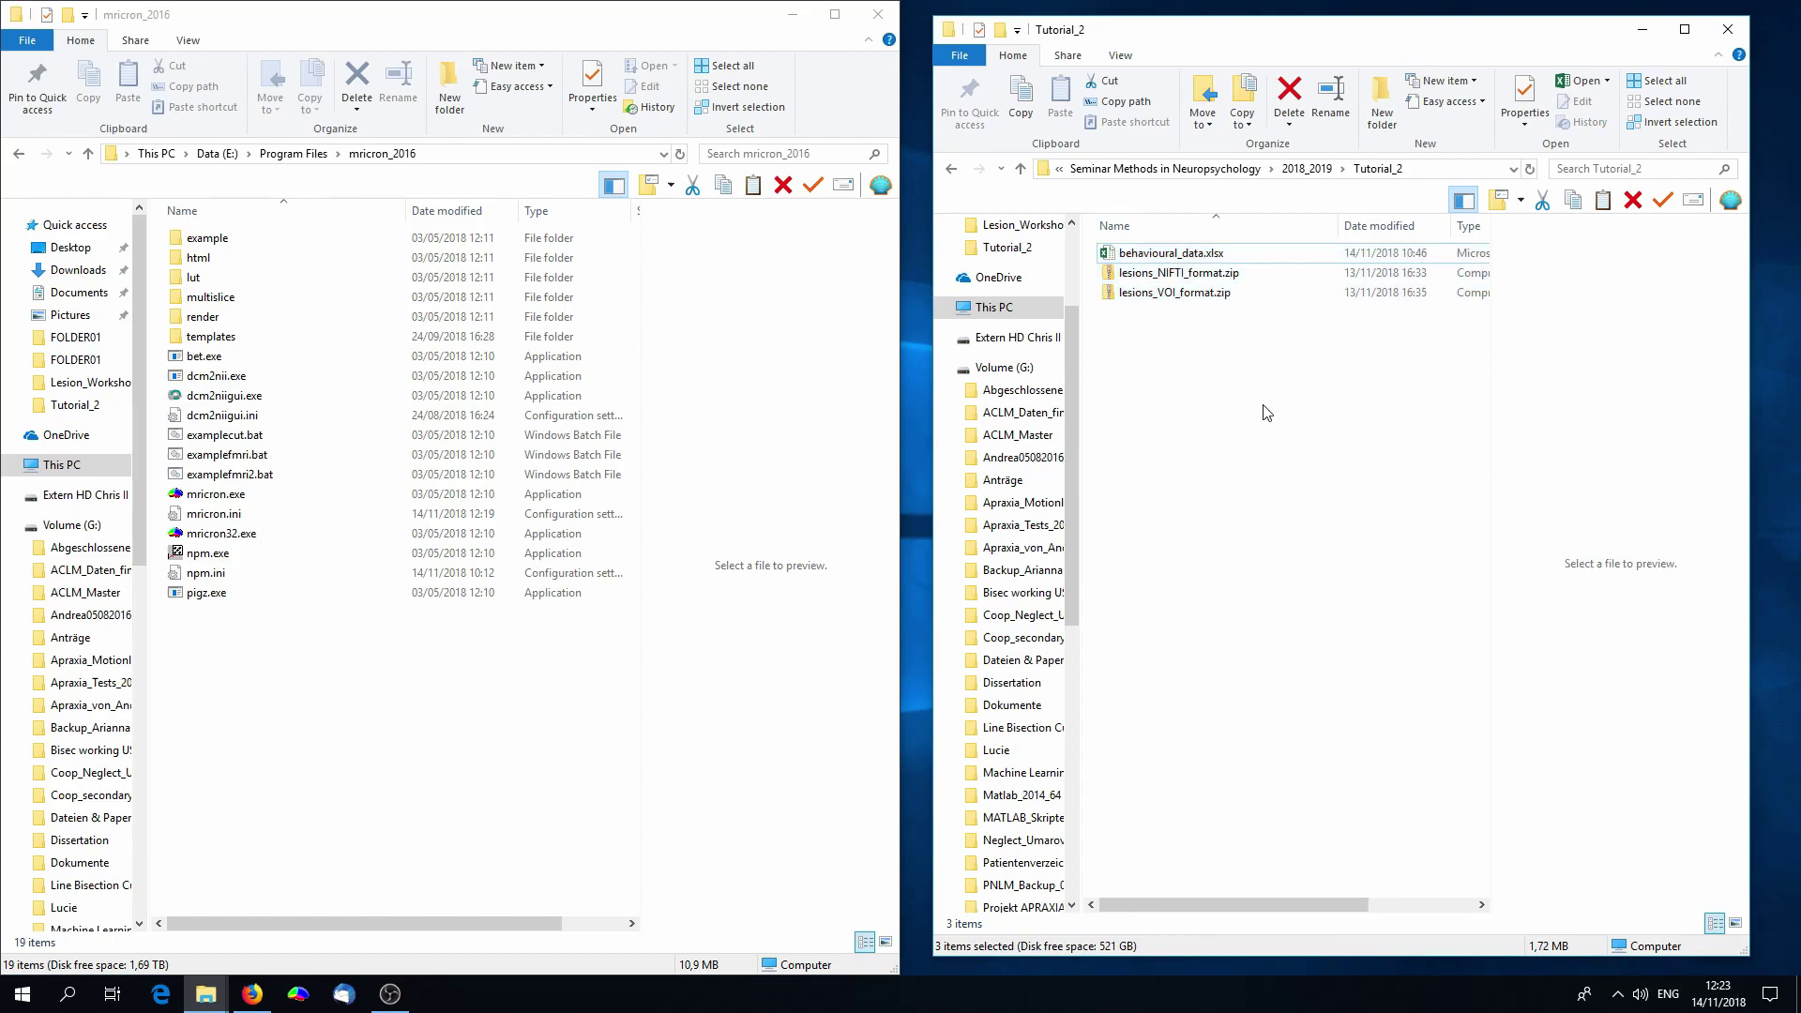
left_click(1188, 279)
key("Down")
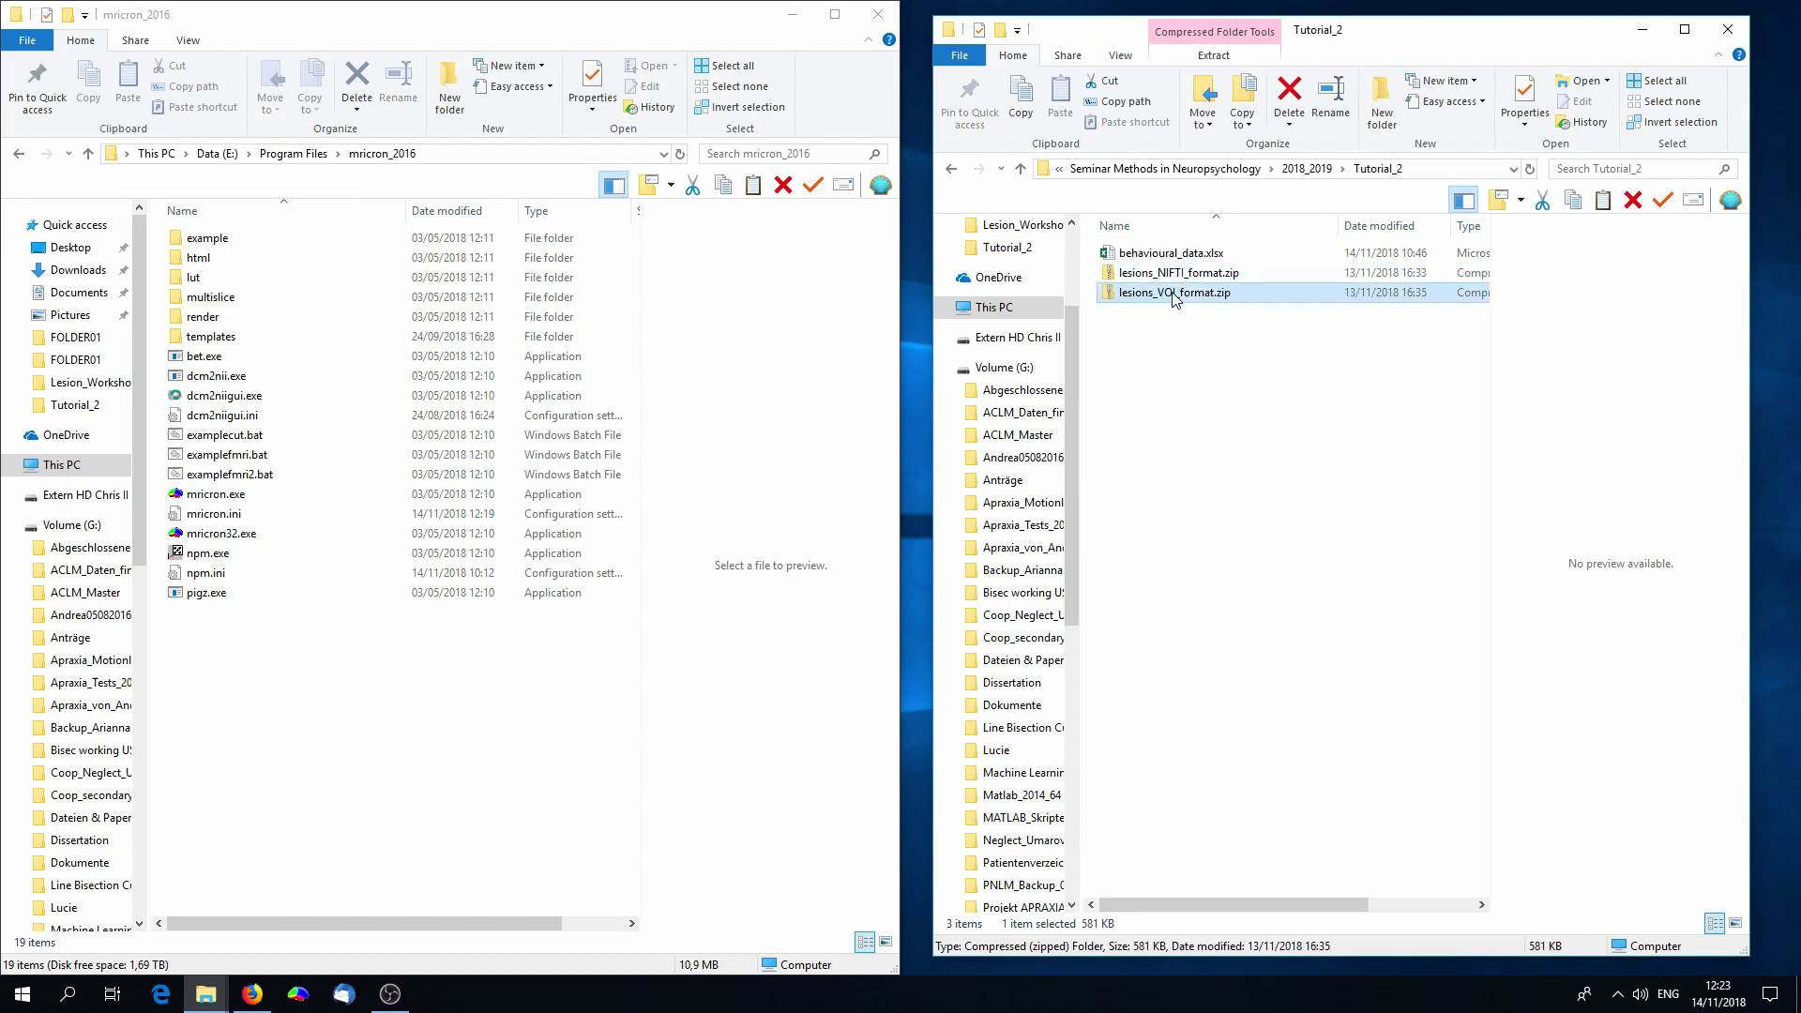
right_click(1173, 299)
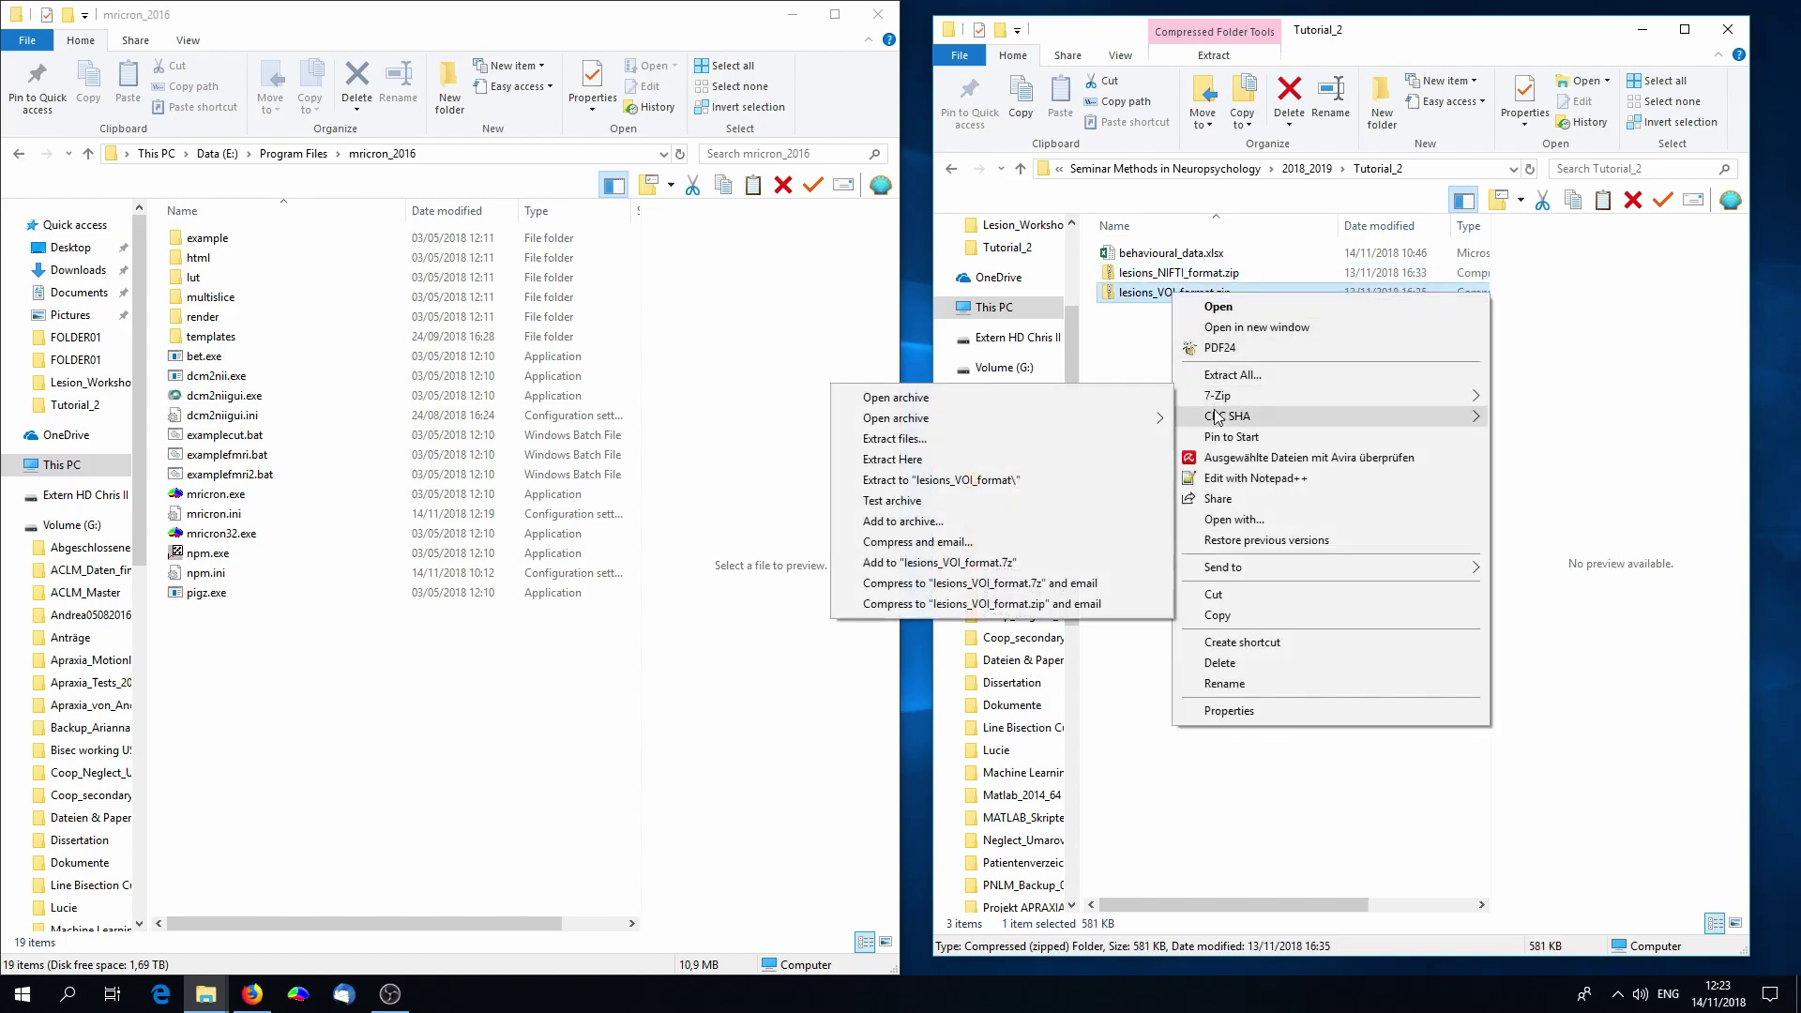
mouse_move(1216, 402)
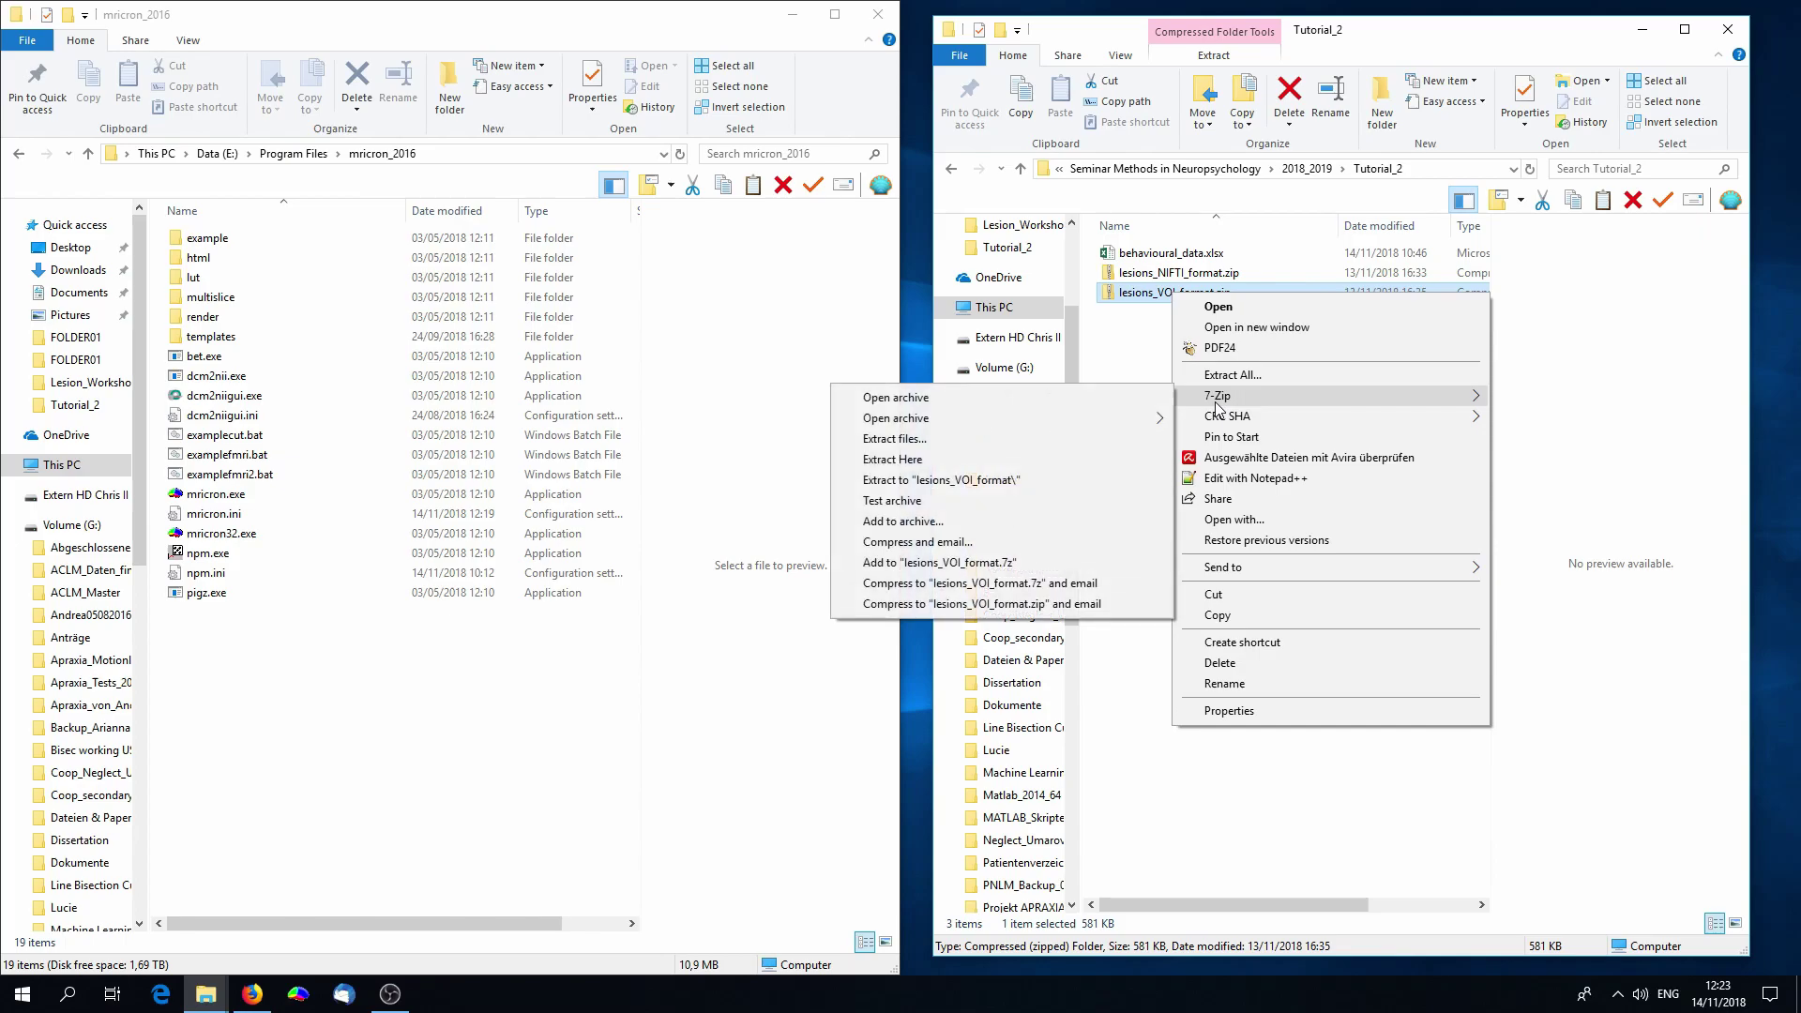
left_click(937, 460)
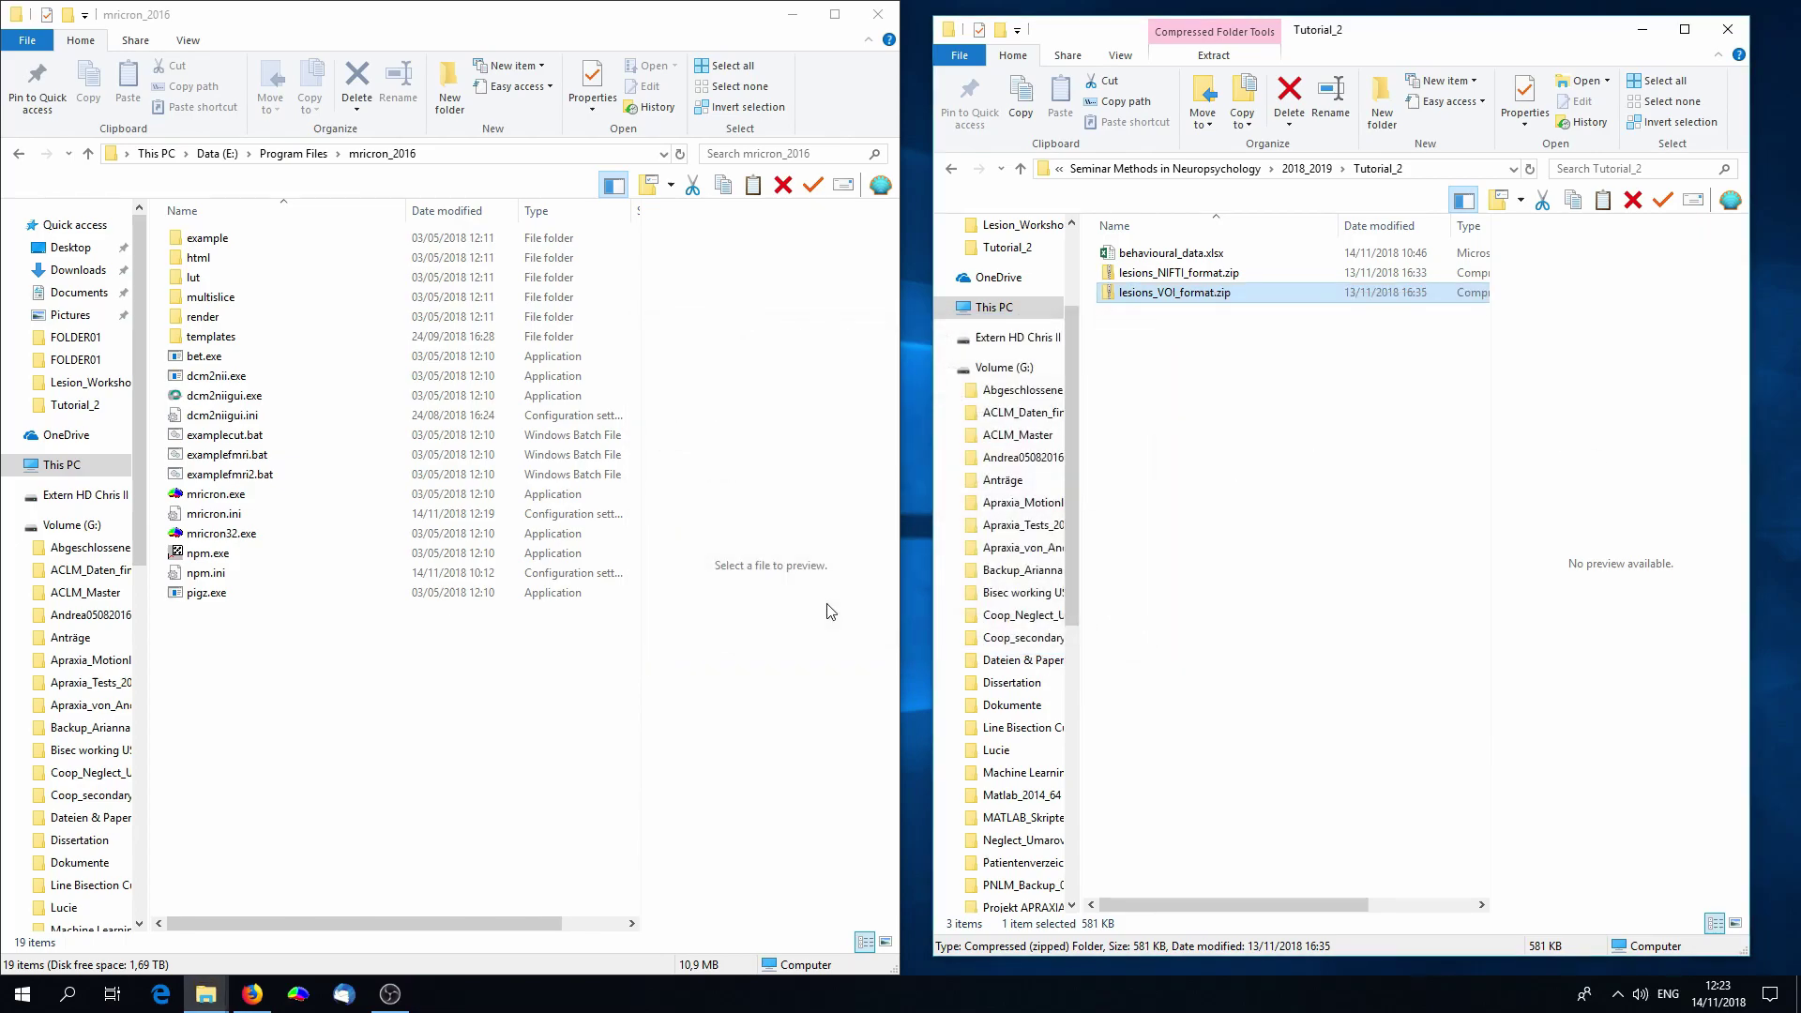
Step: Load the ch2 template brain in MRIcron and dock the viewer to the left half
left_click(297, 997)
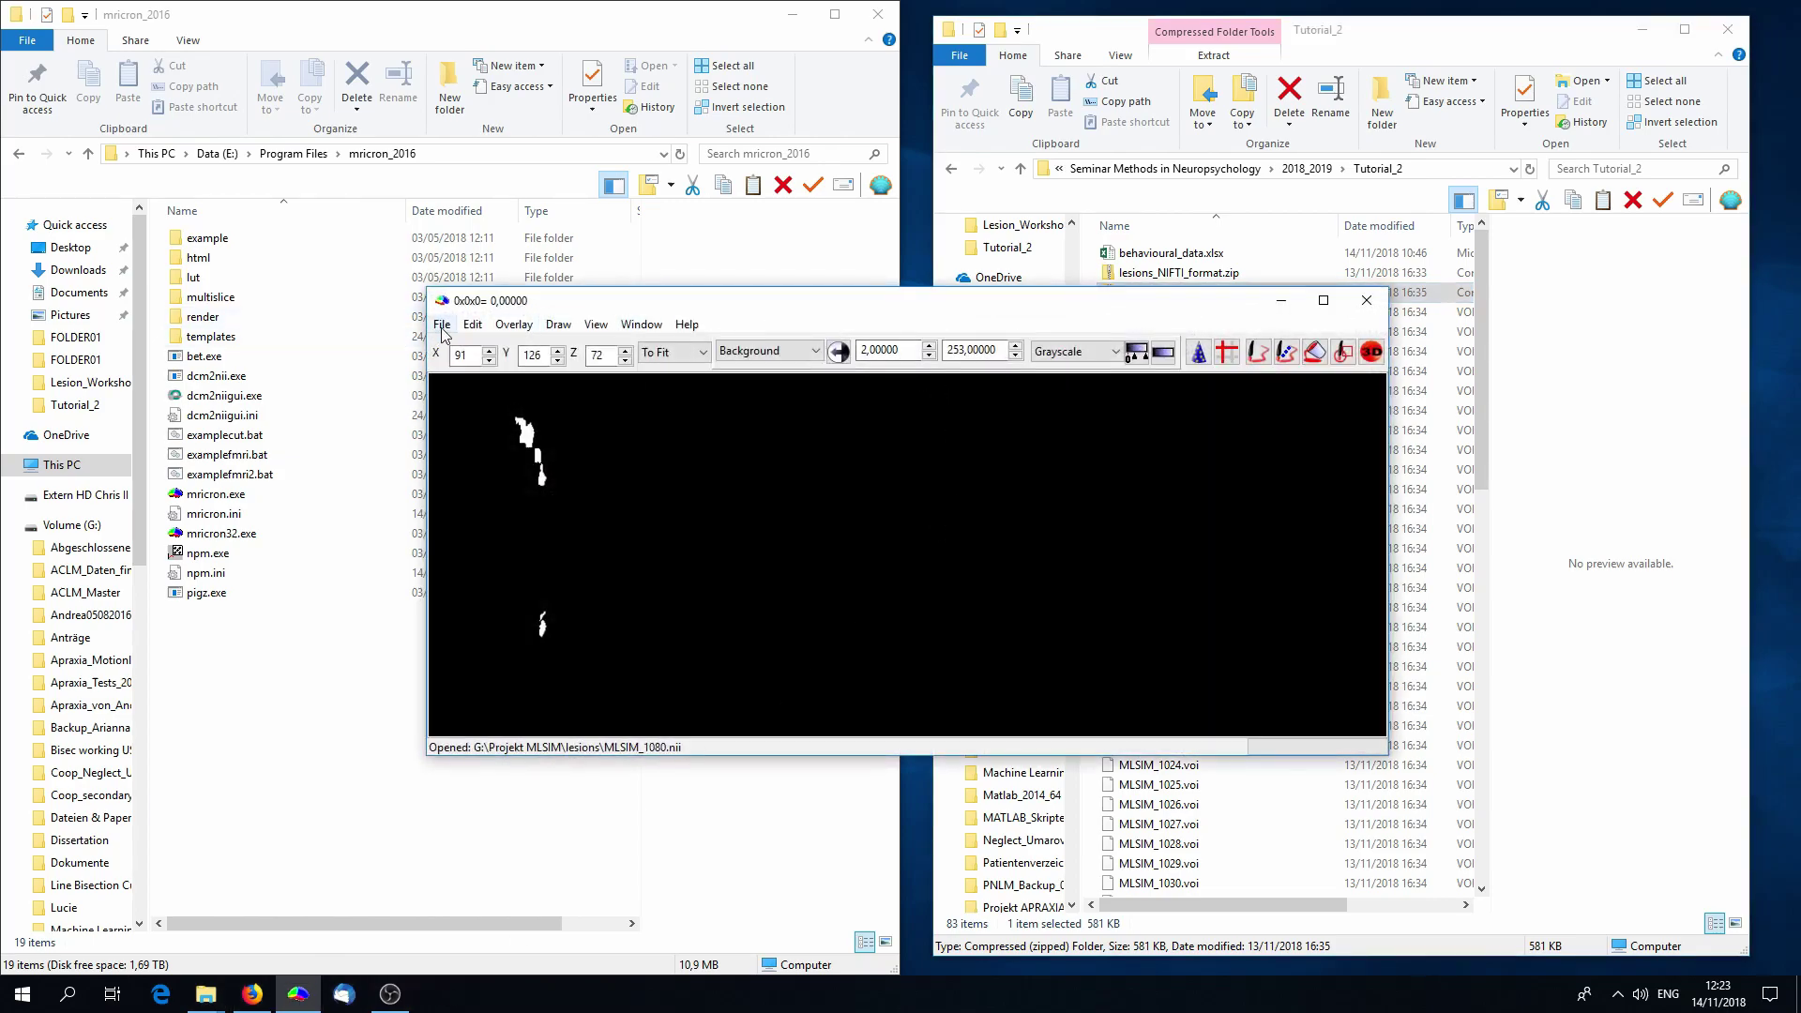
left_click(442, 326)
mouse_move(497, 390)
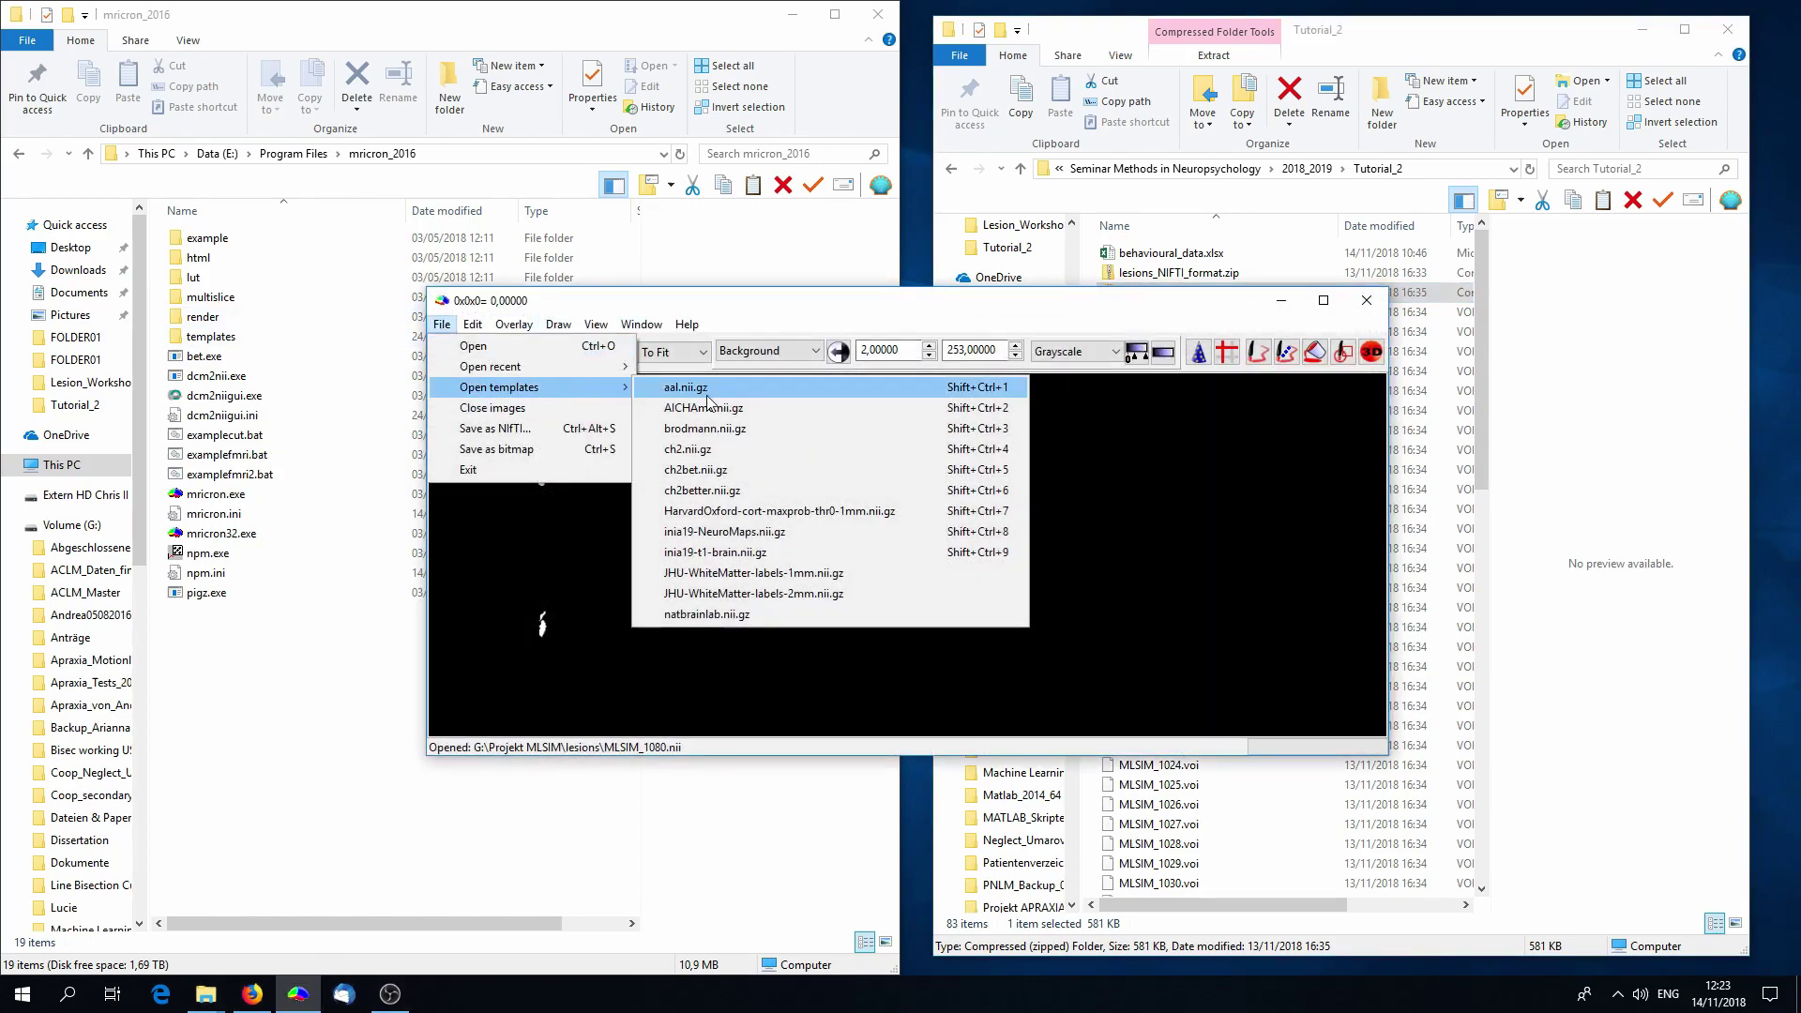
left_click(690, 451)
key("super+Left")
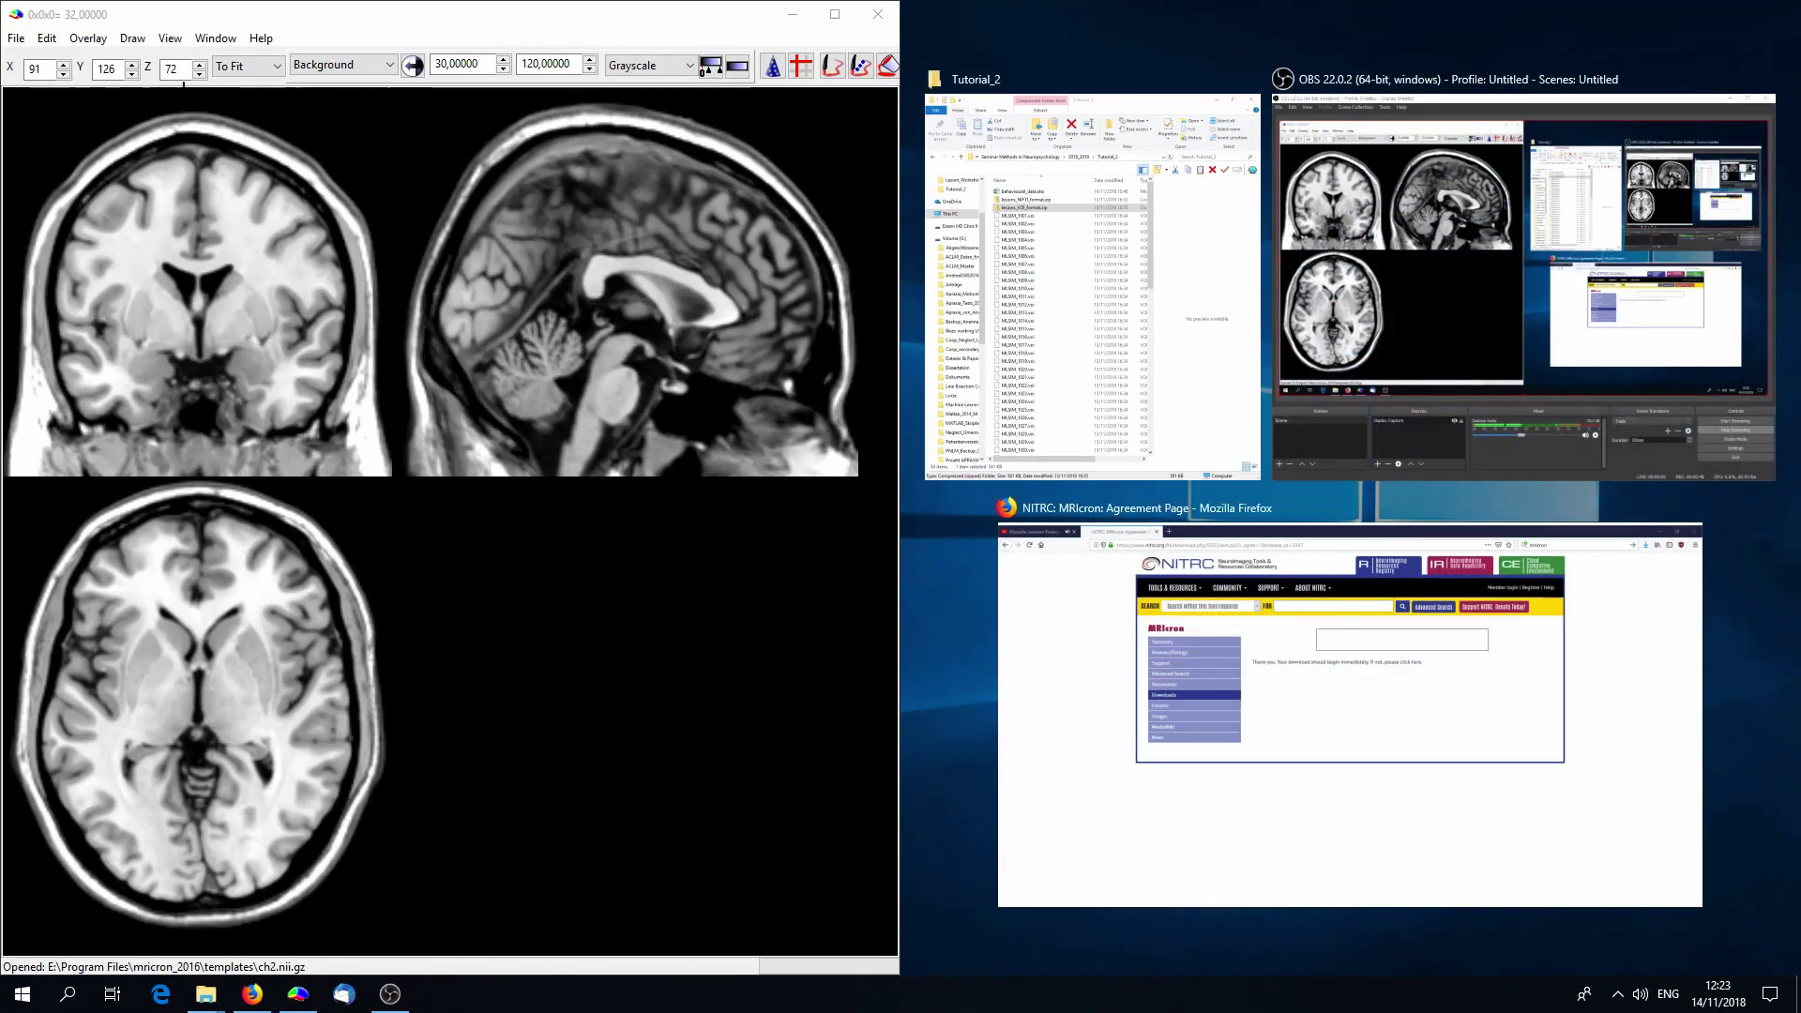
Step: Open a lesion .voi from Teaching > Seminar Methods in Neuropsychology > 2018_2019 > Tutorial_2 and find it
left_click(133, 37)
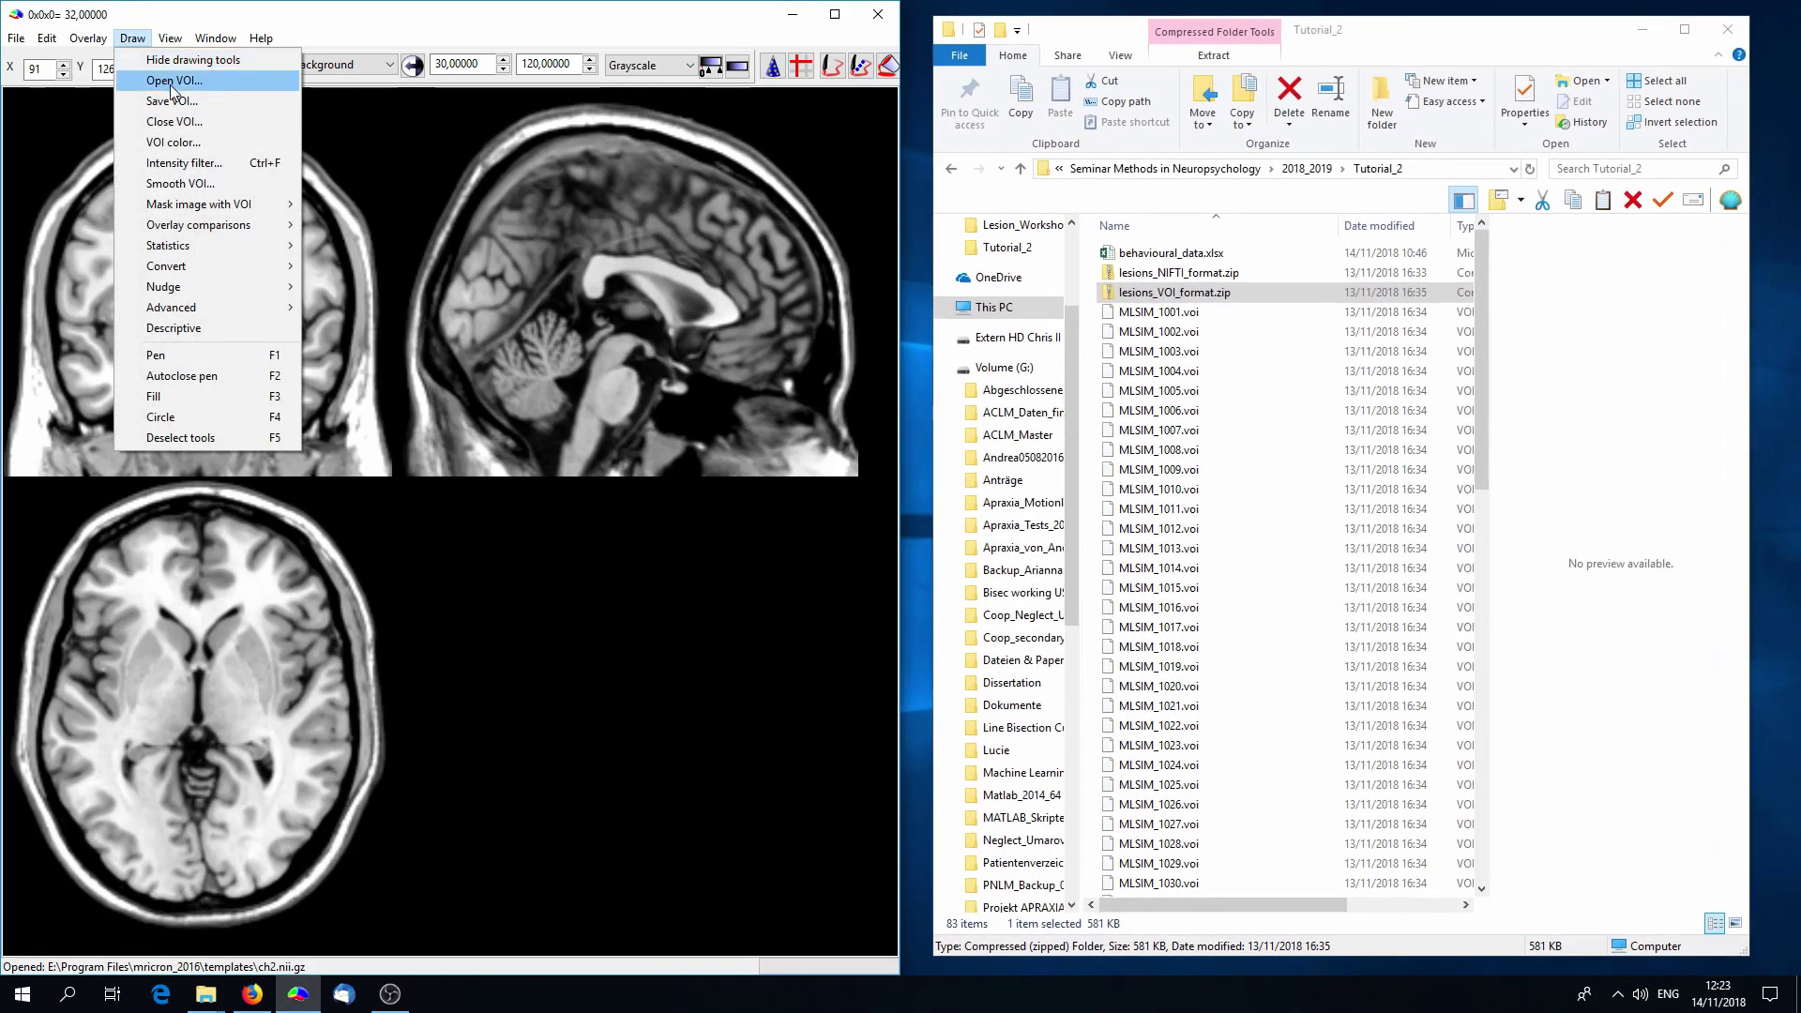
left_click(173, 84)
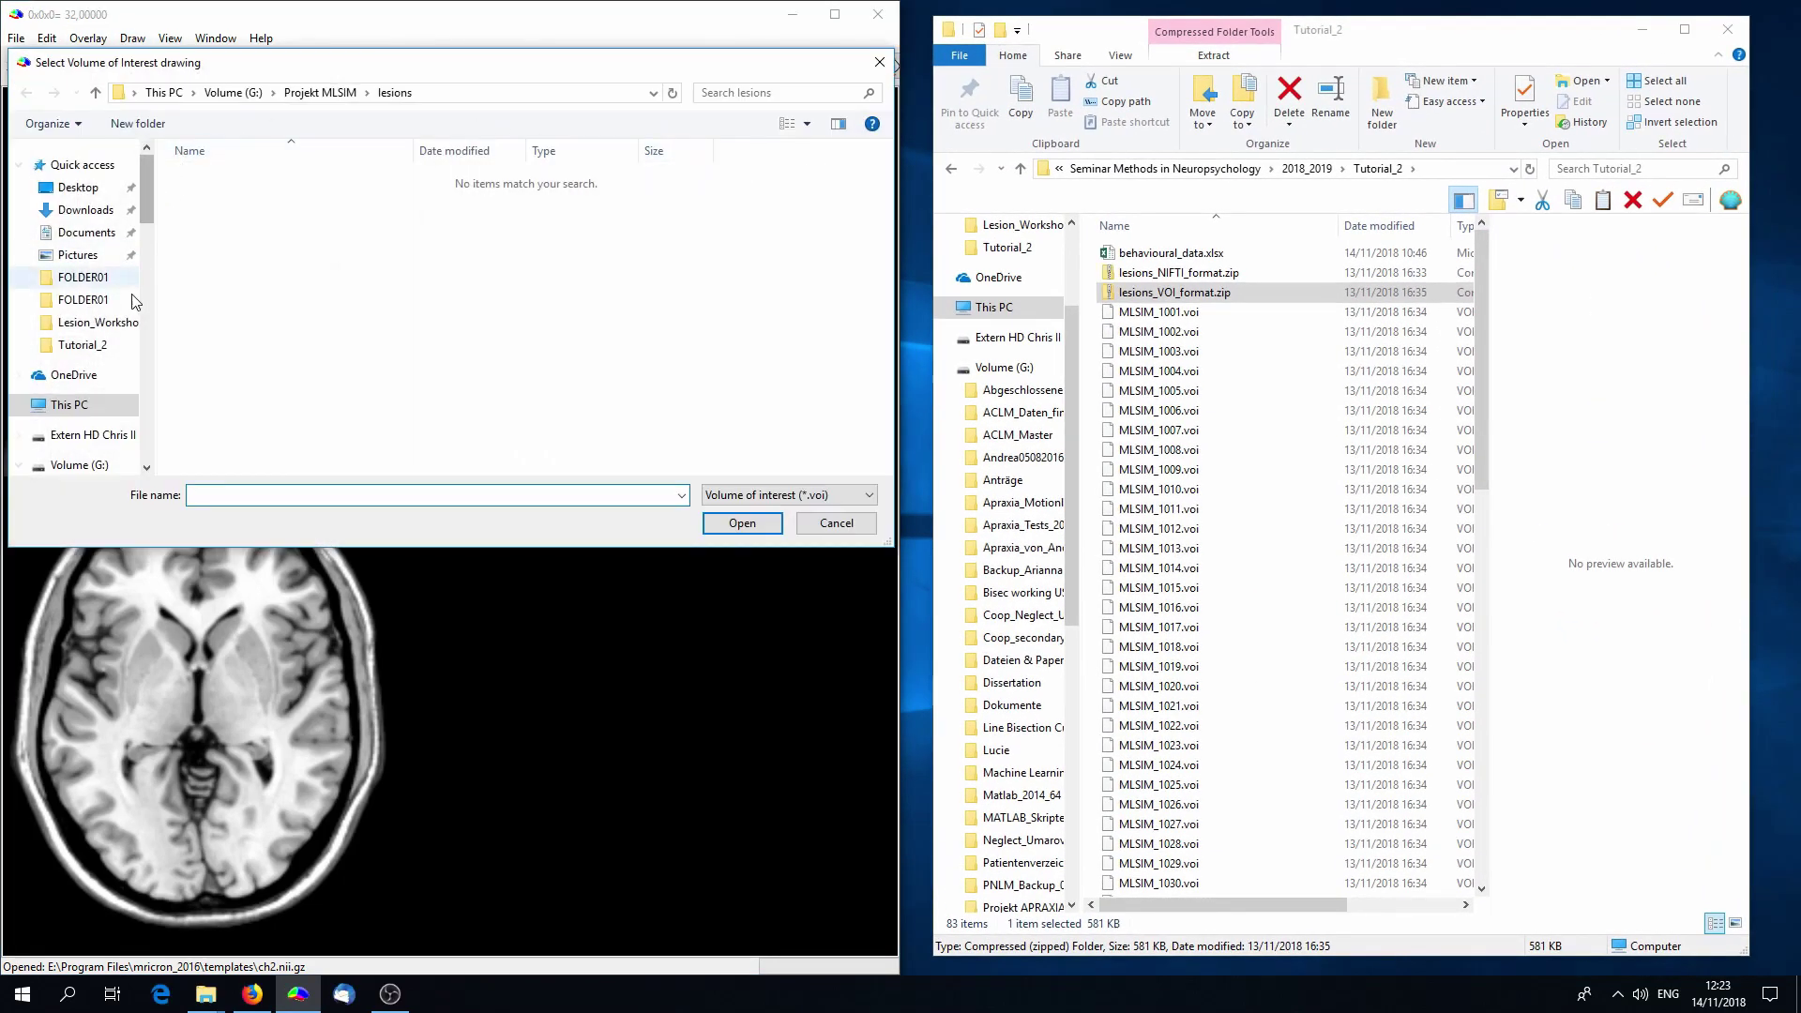
left_click(85, 465)
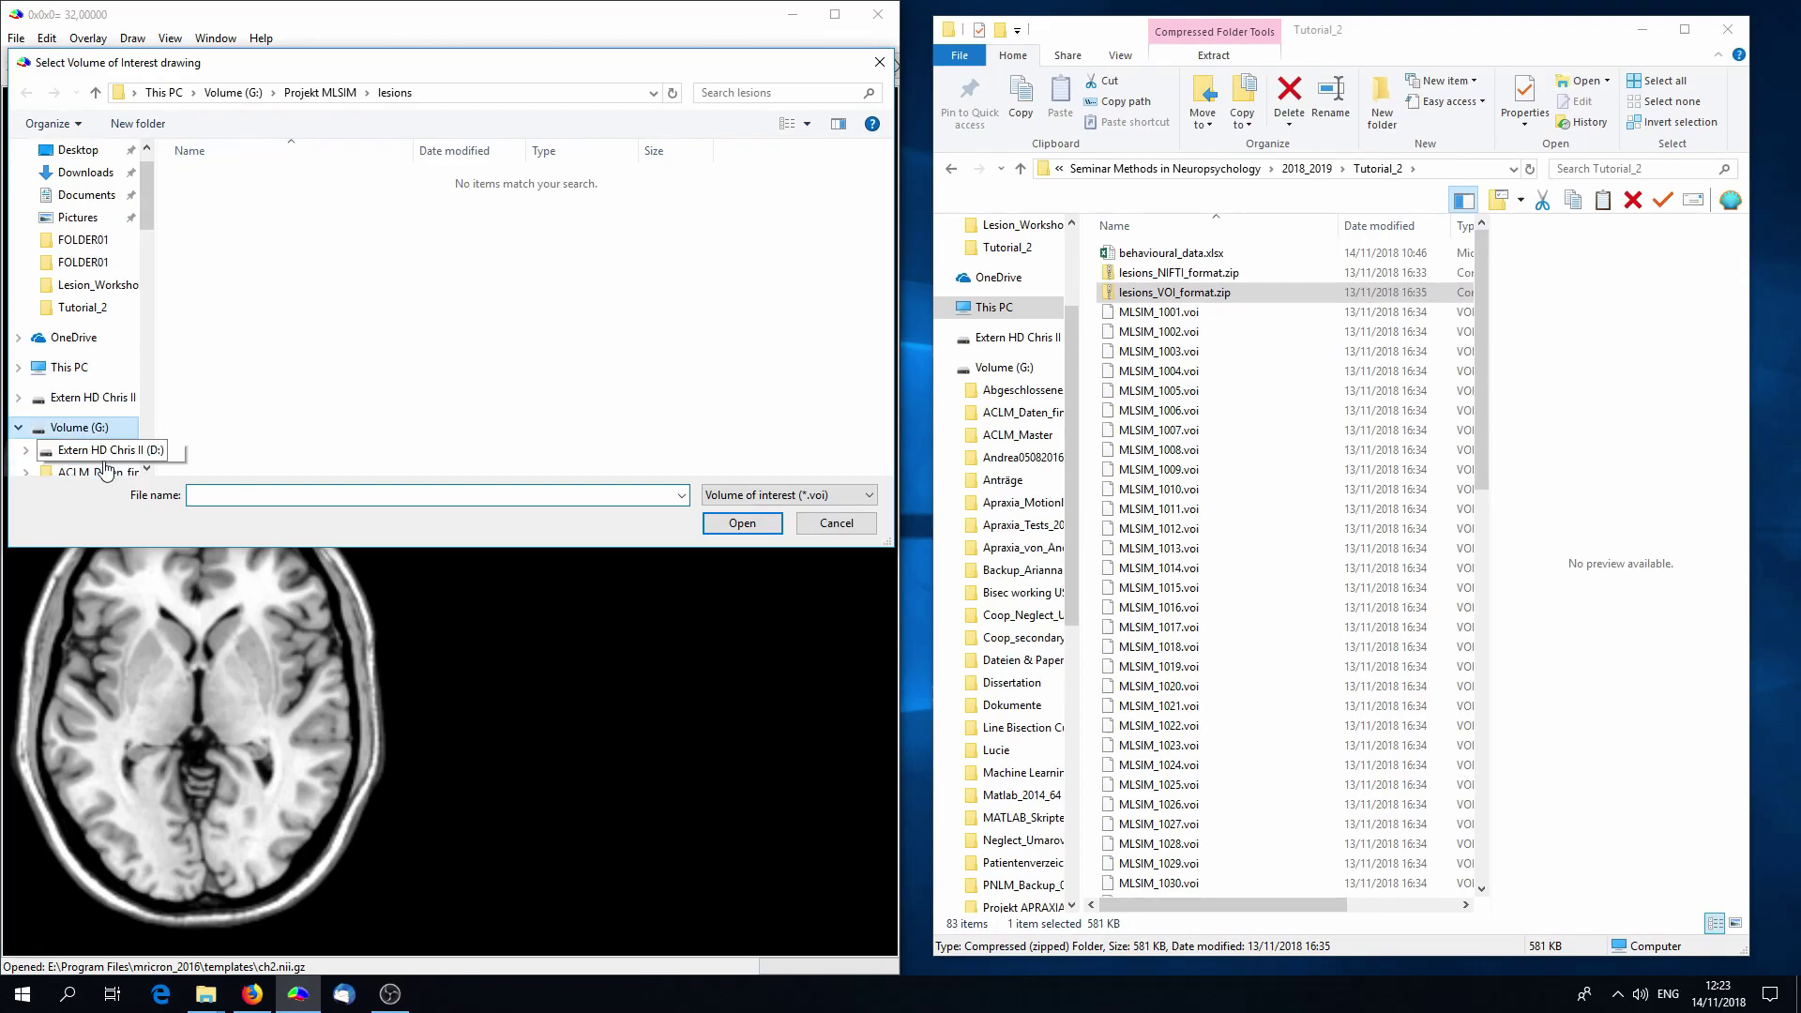
scroll(251, 353, "down", 10)
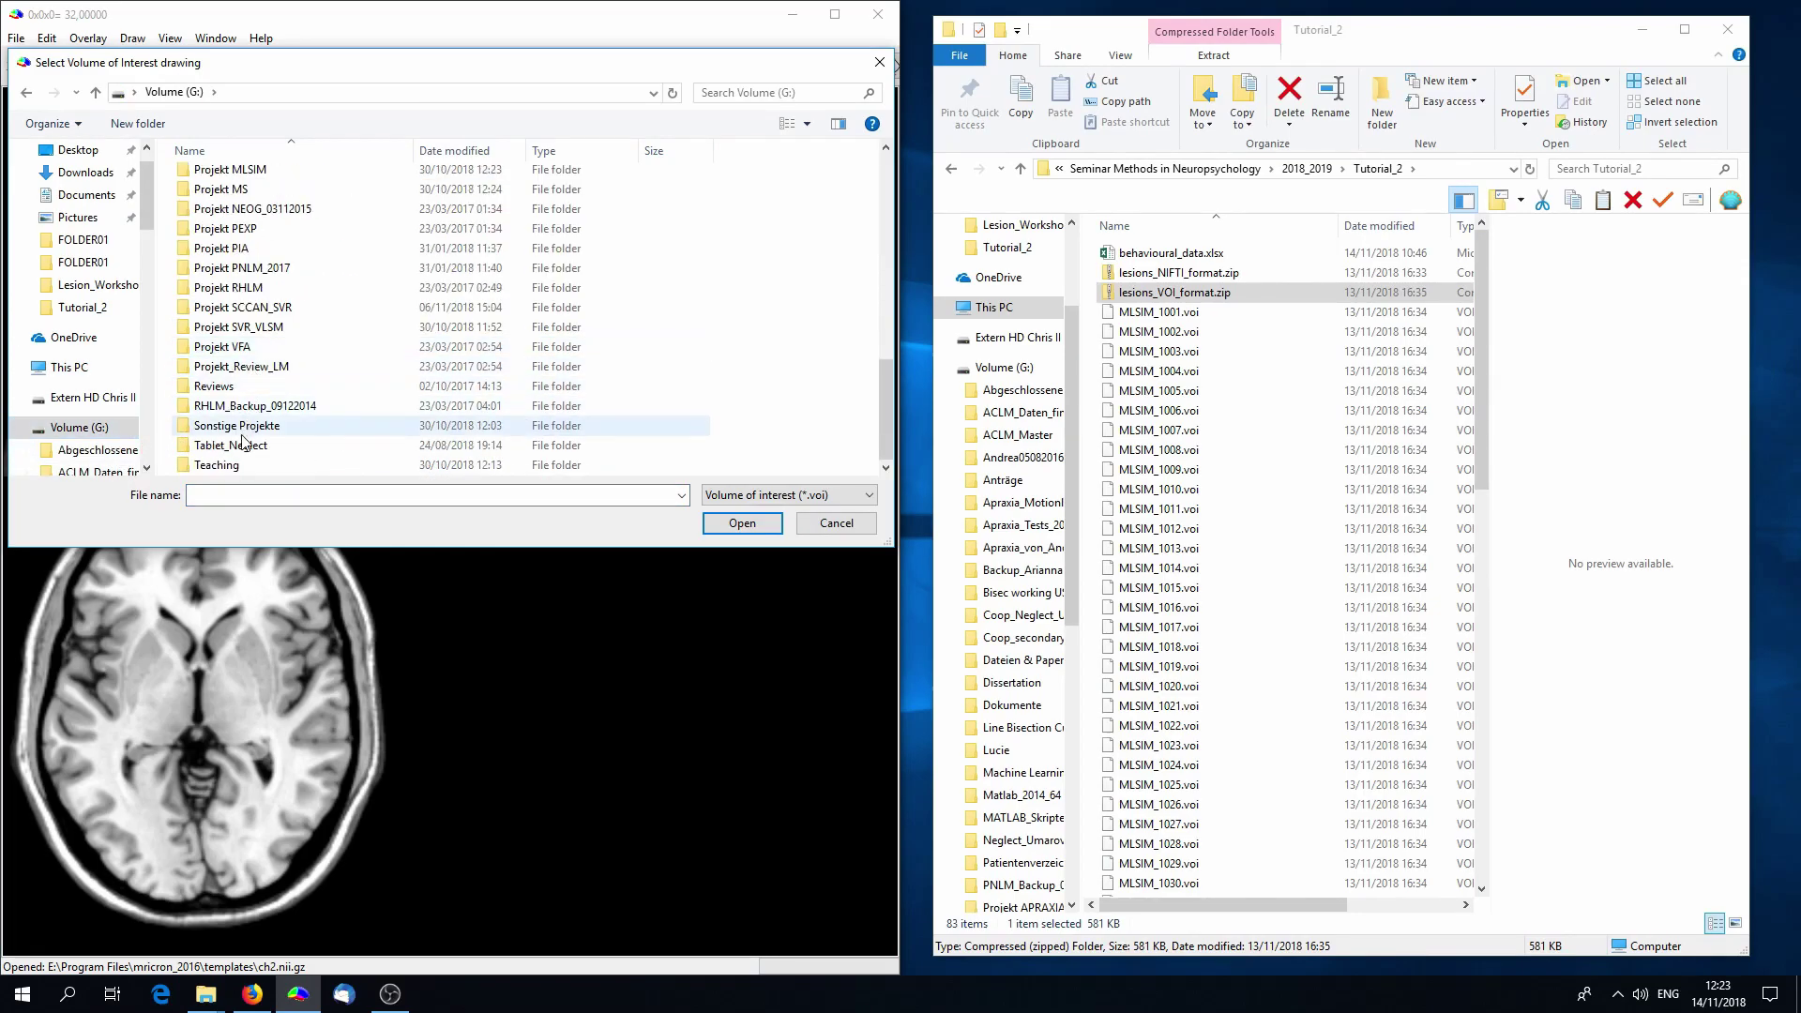
double_click(232, 467)
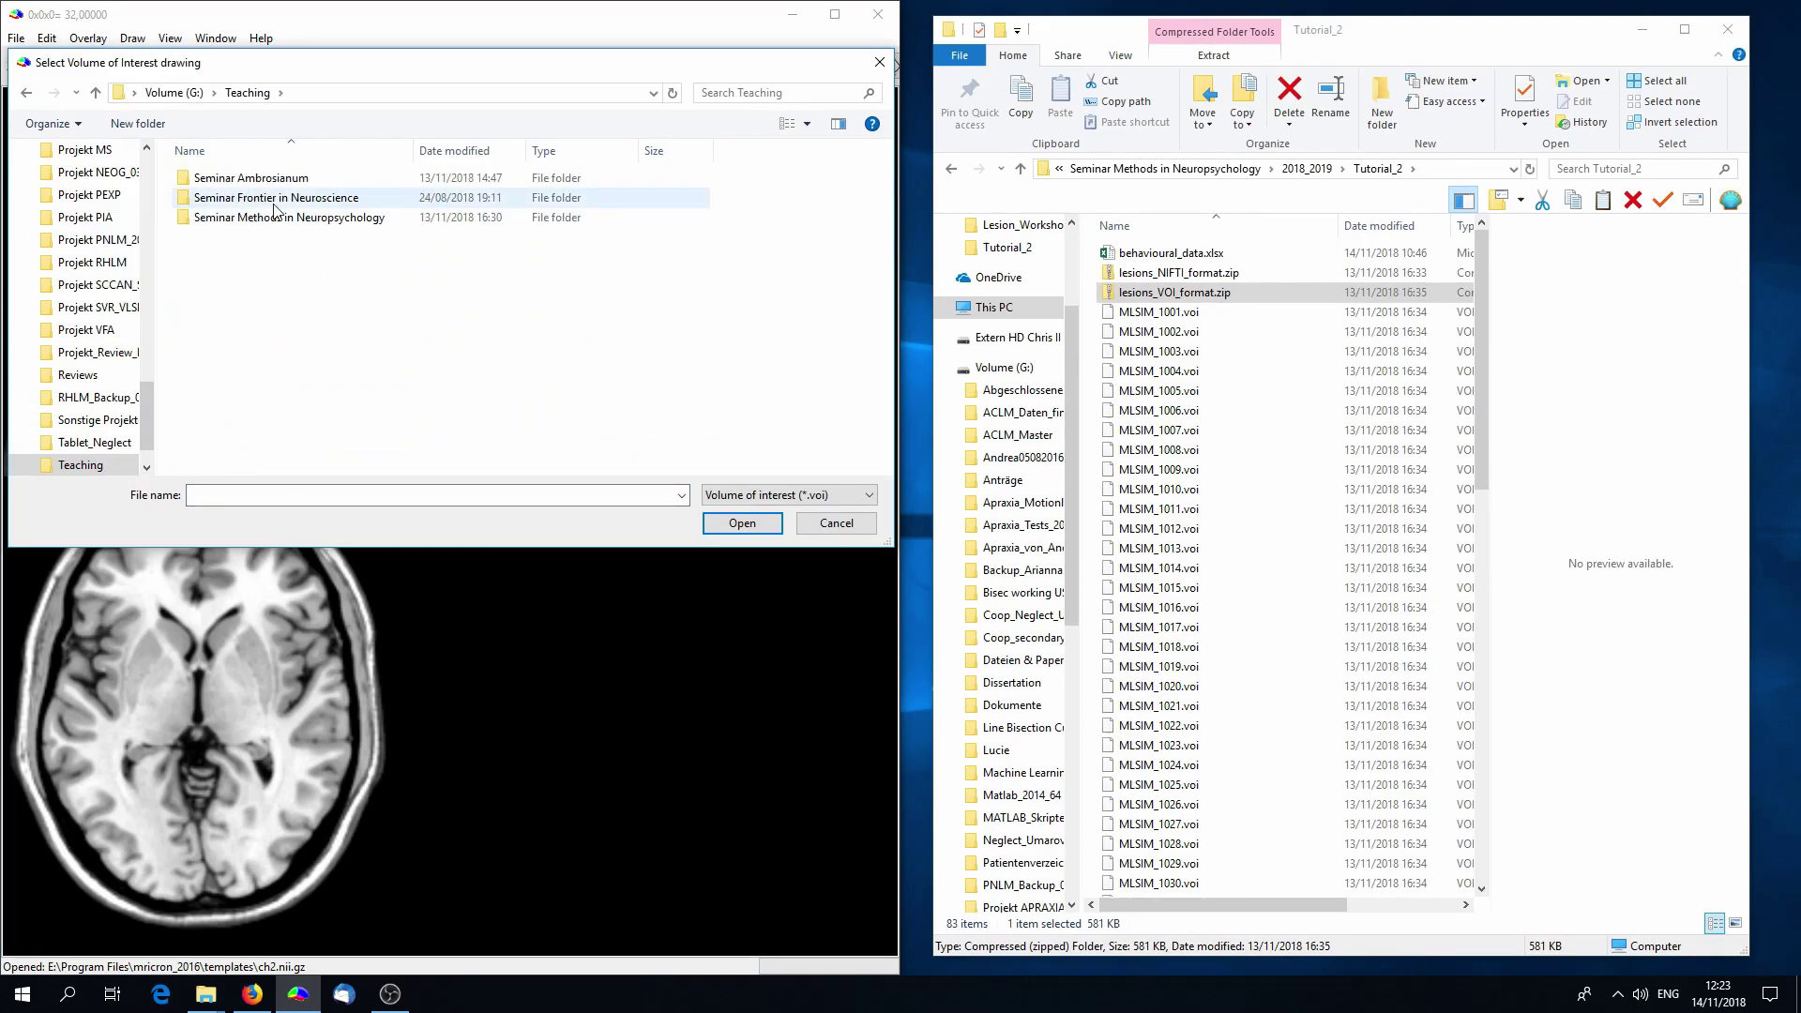
double_click(249, 209)
double_click(233, 198)
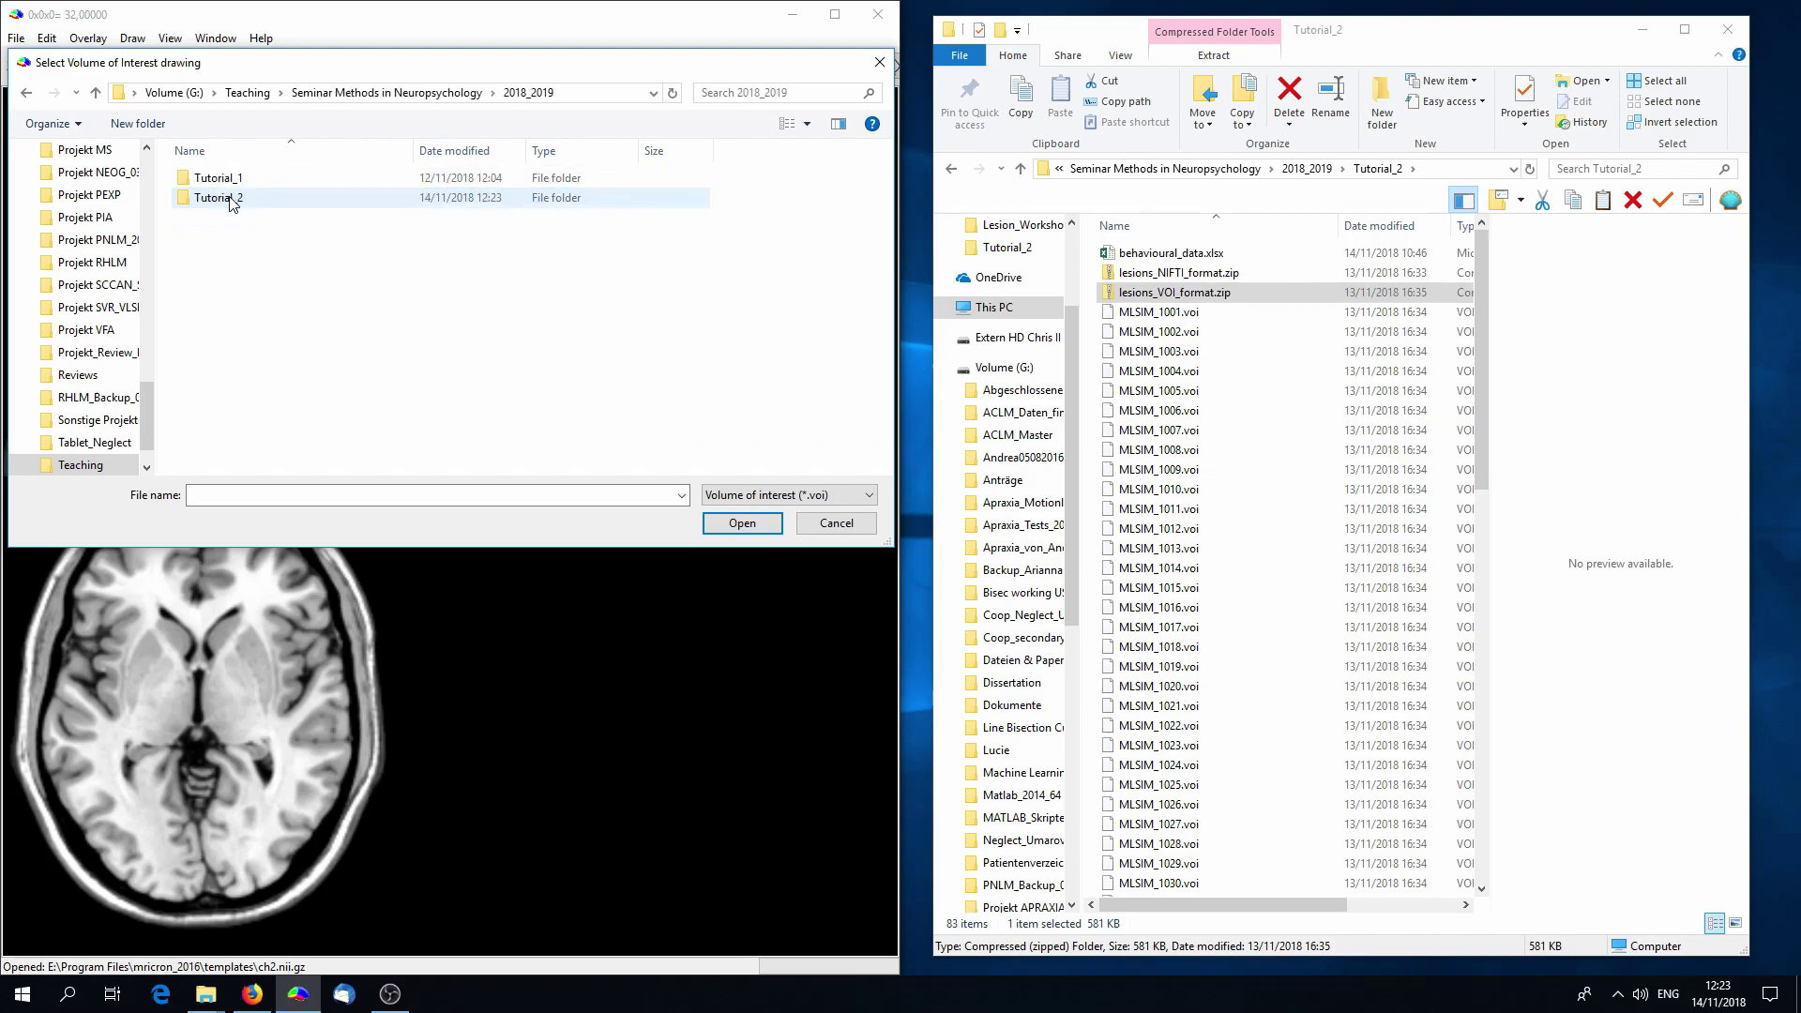
double_click(232, 200)
double_click(266, 180)
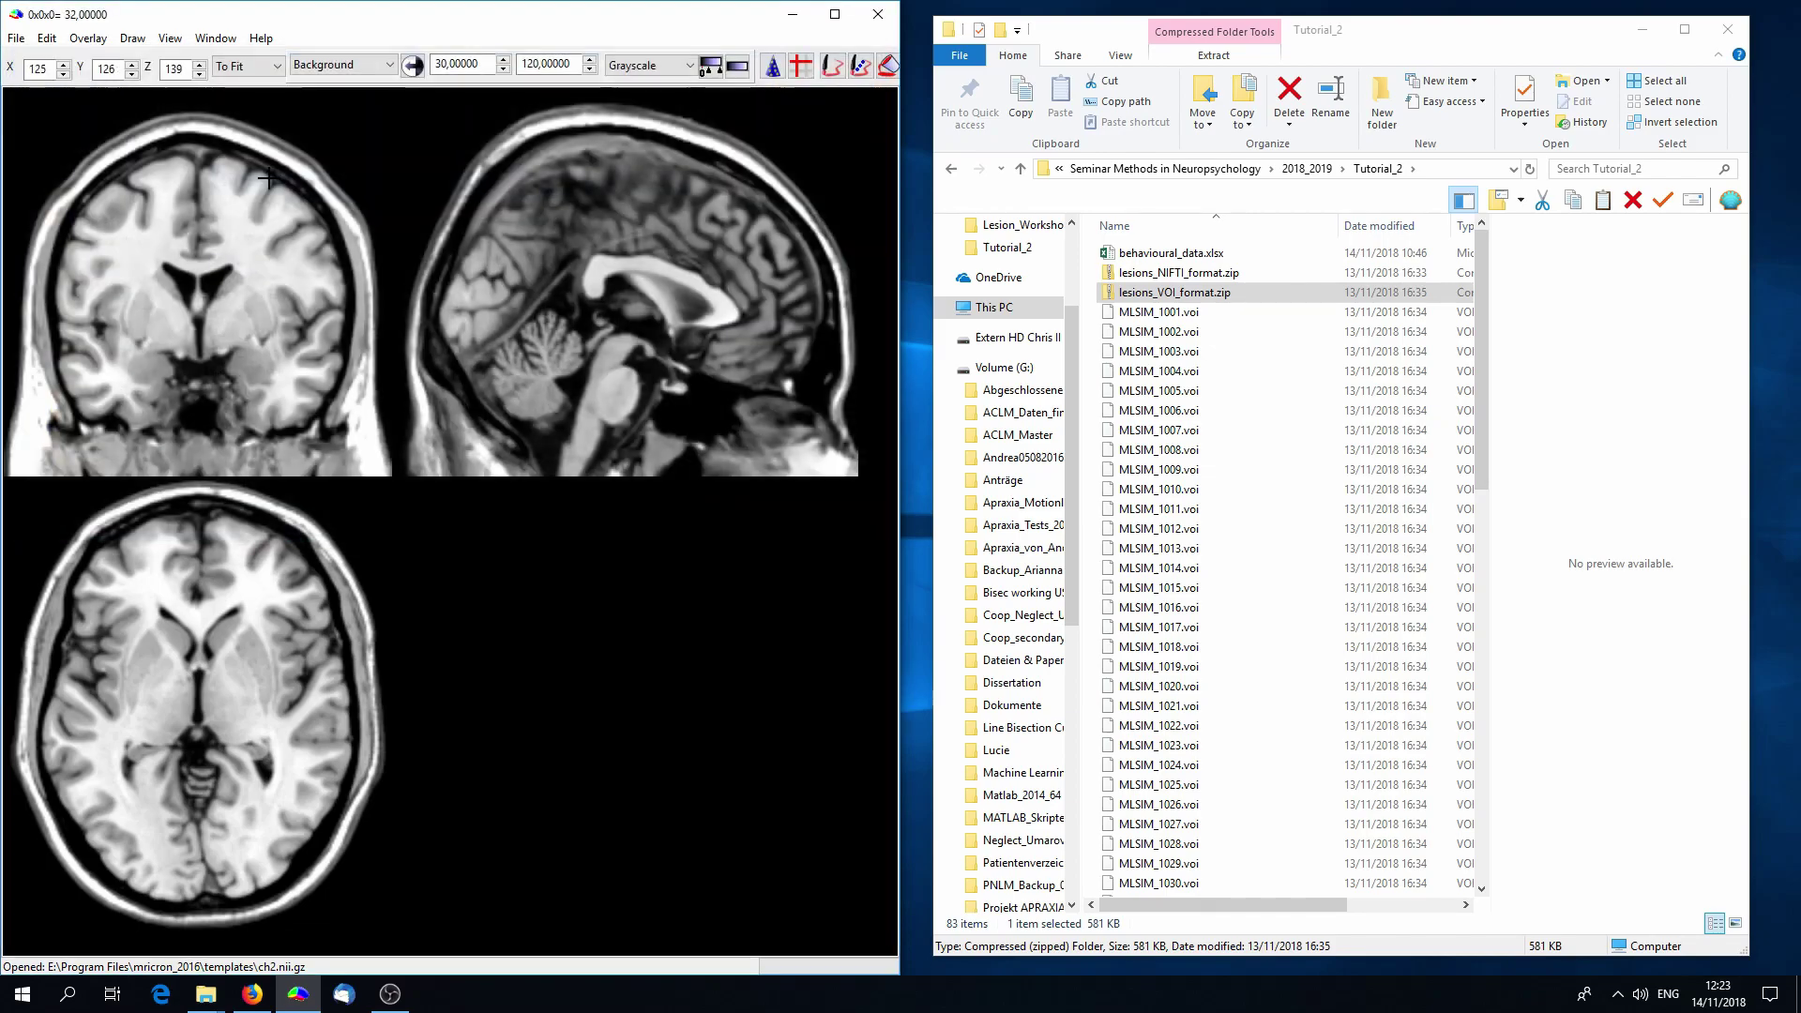
left_click_drag(218, 132, 192, 344)
Step: Swap in the MLSIM_1001.voi lesion, scroll through its slices, then close the drawing
left_click(133, 38)
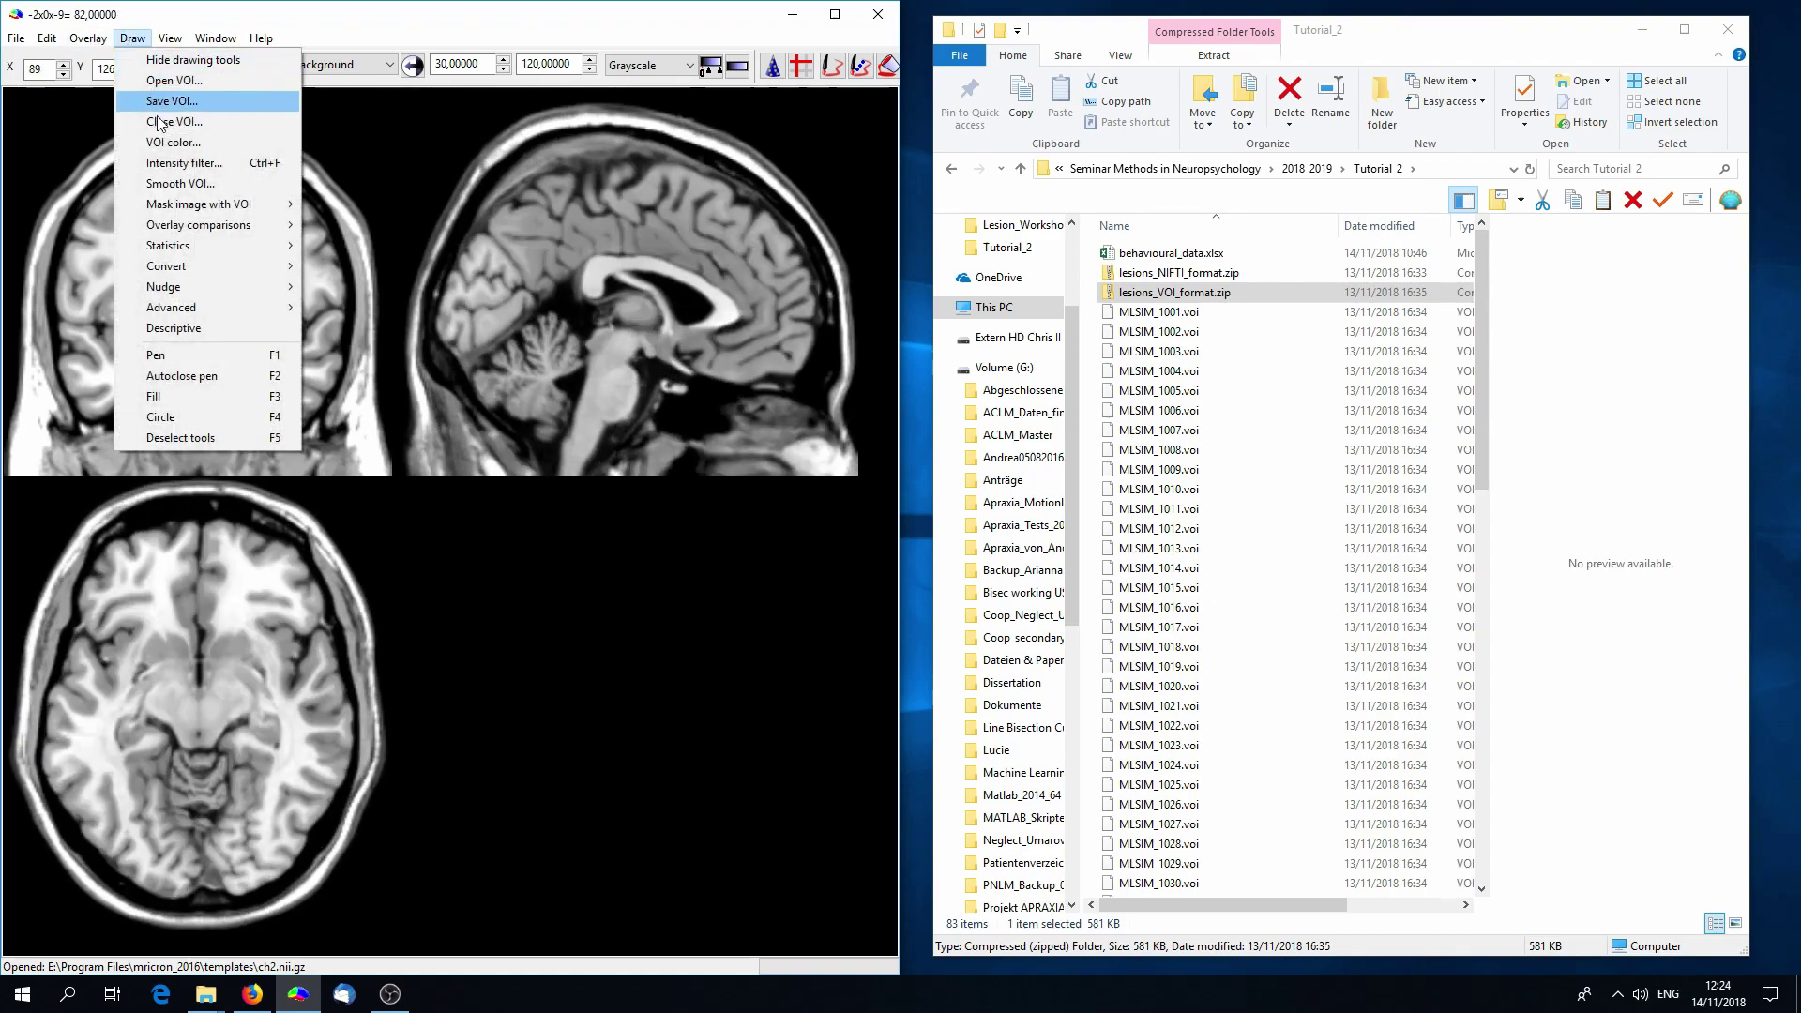
left_click(159, 122)
left_click(132, 39)
left_click(155, 81)
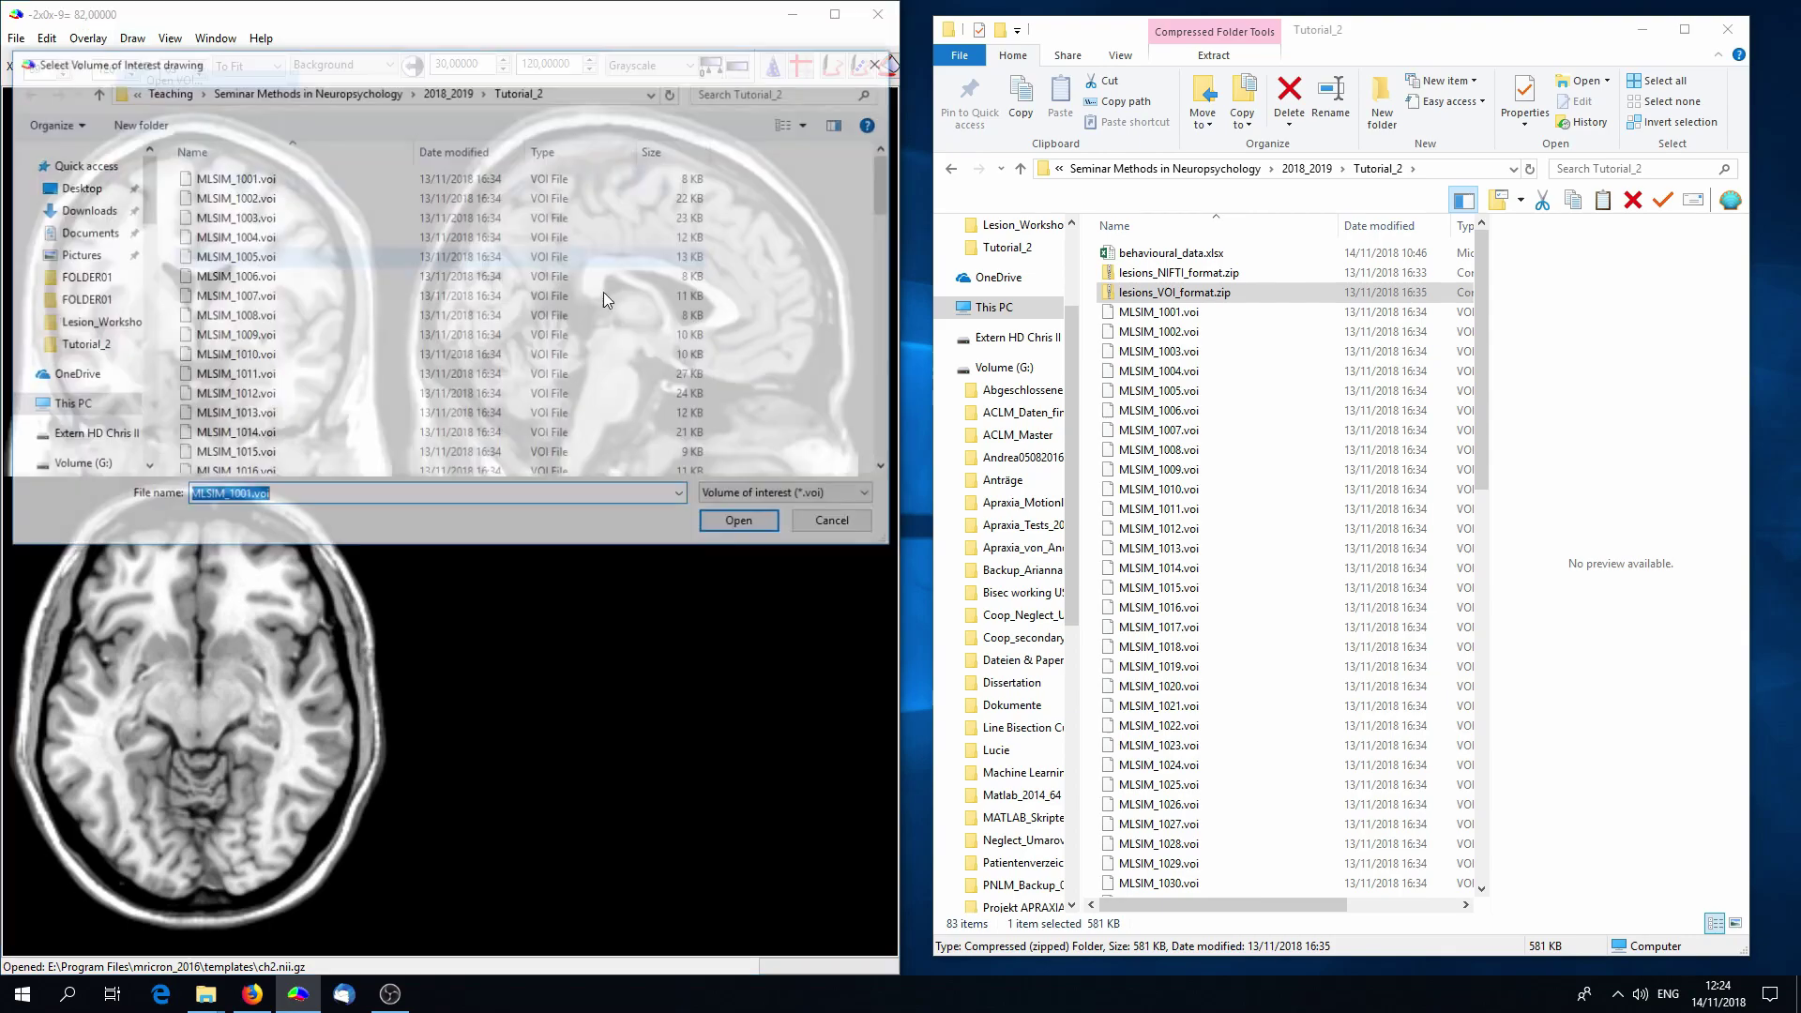
double_click(260, 206)
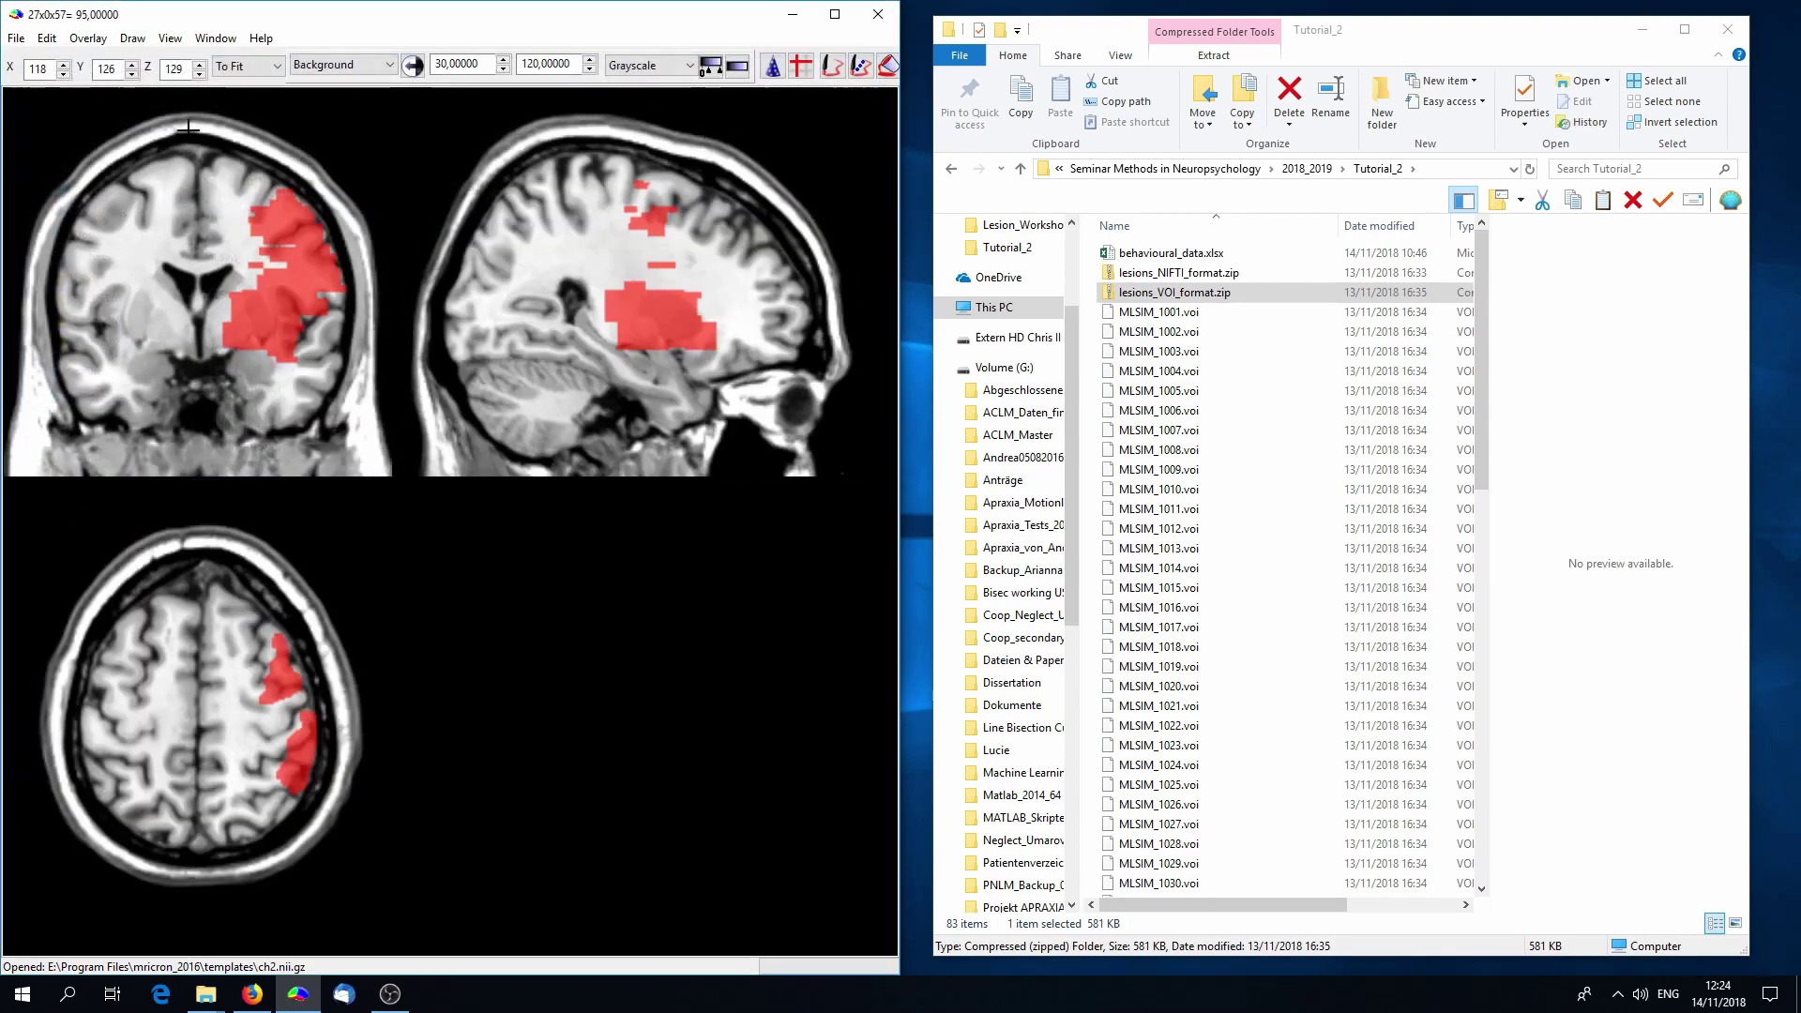
left_click_drag(182, 193, 185, 247)
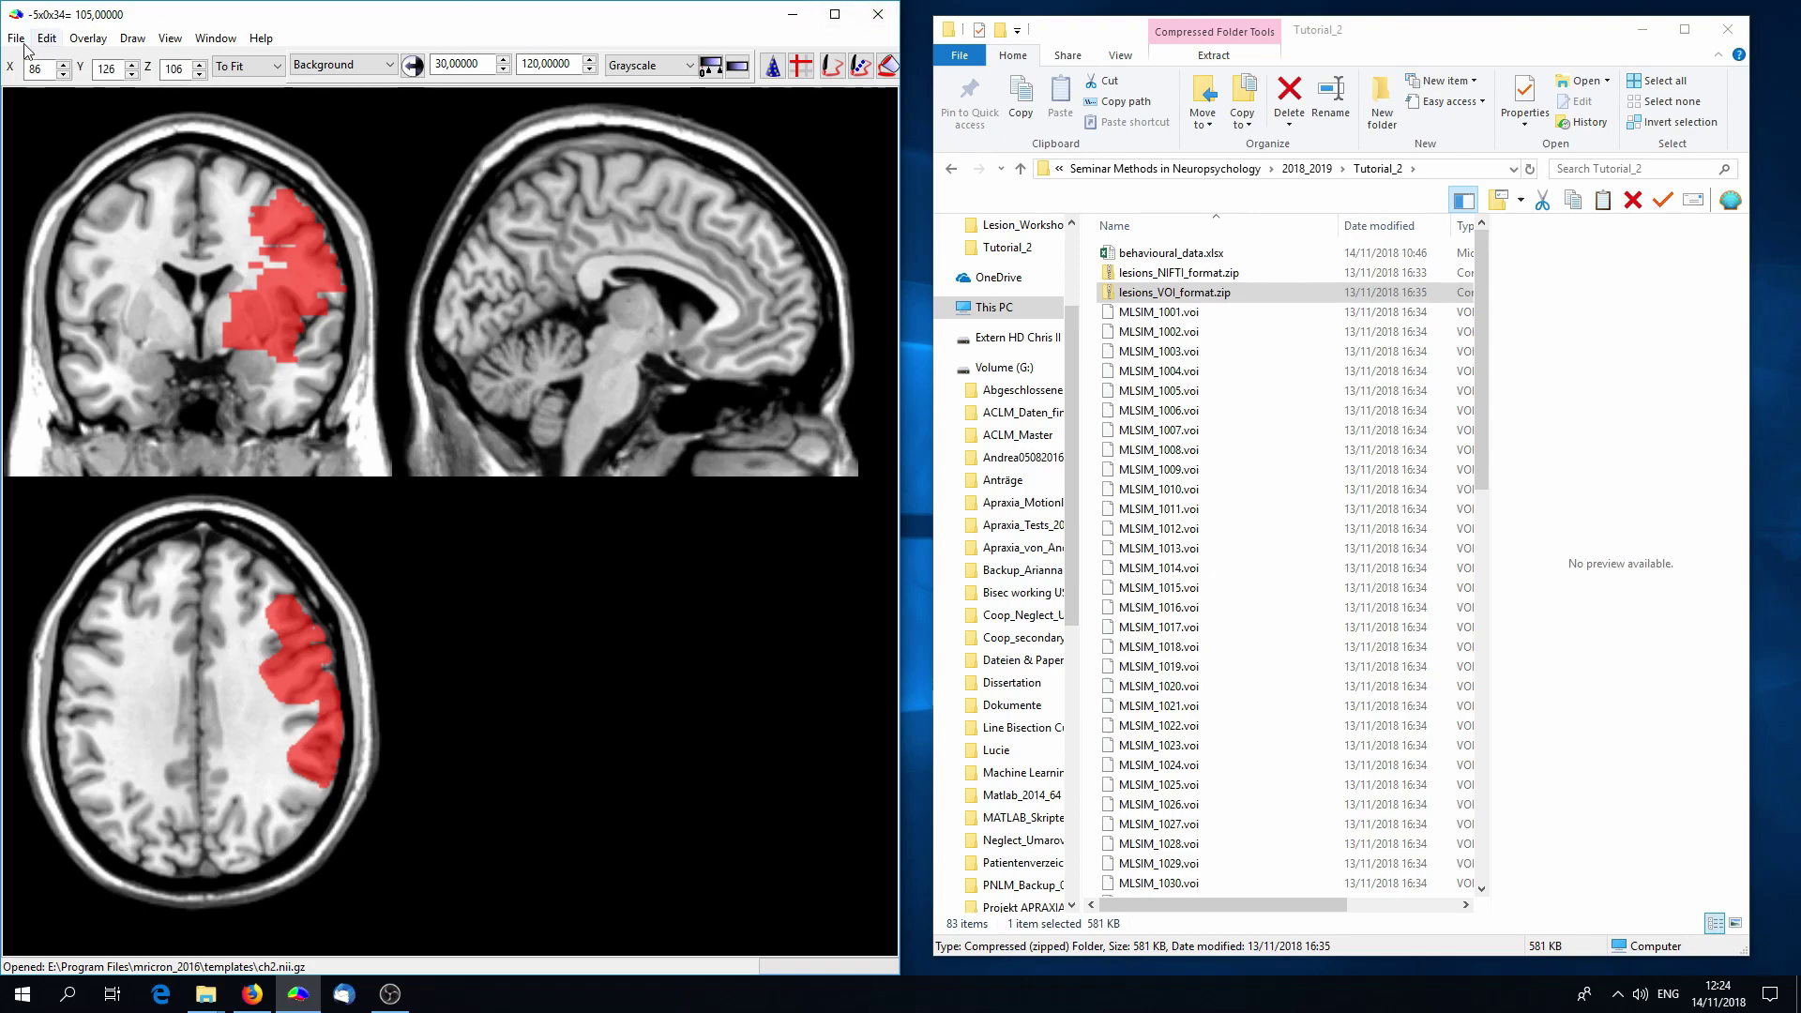
left_click(132, 39)
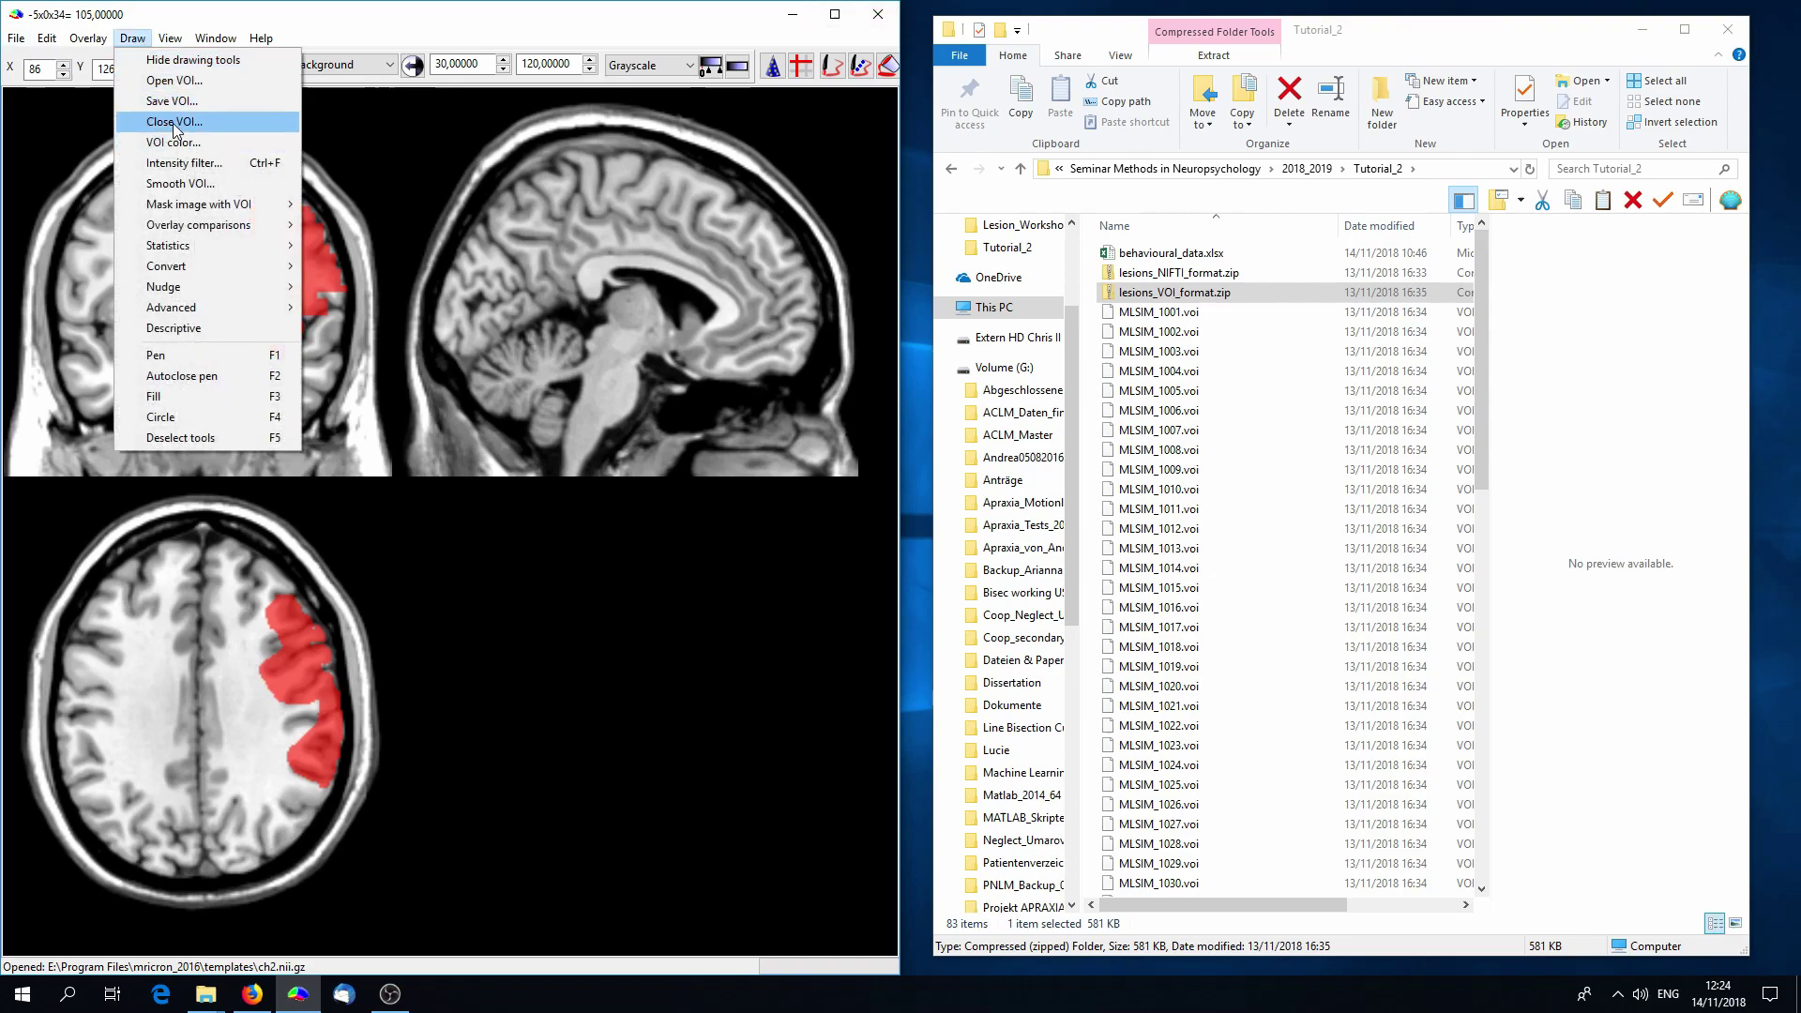
left_click(173, 122)
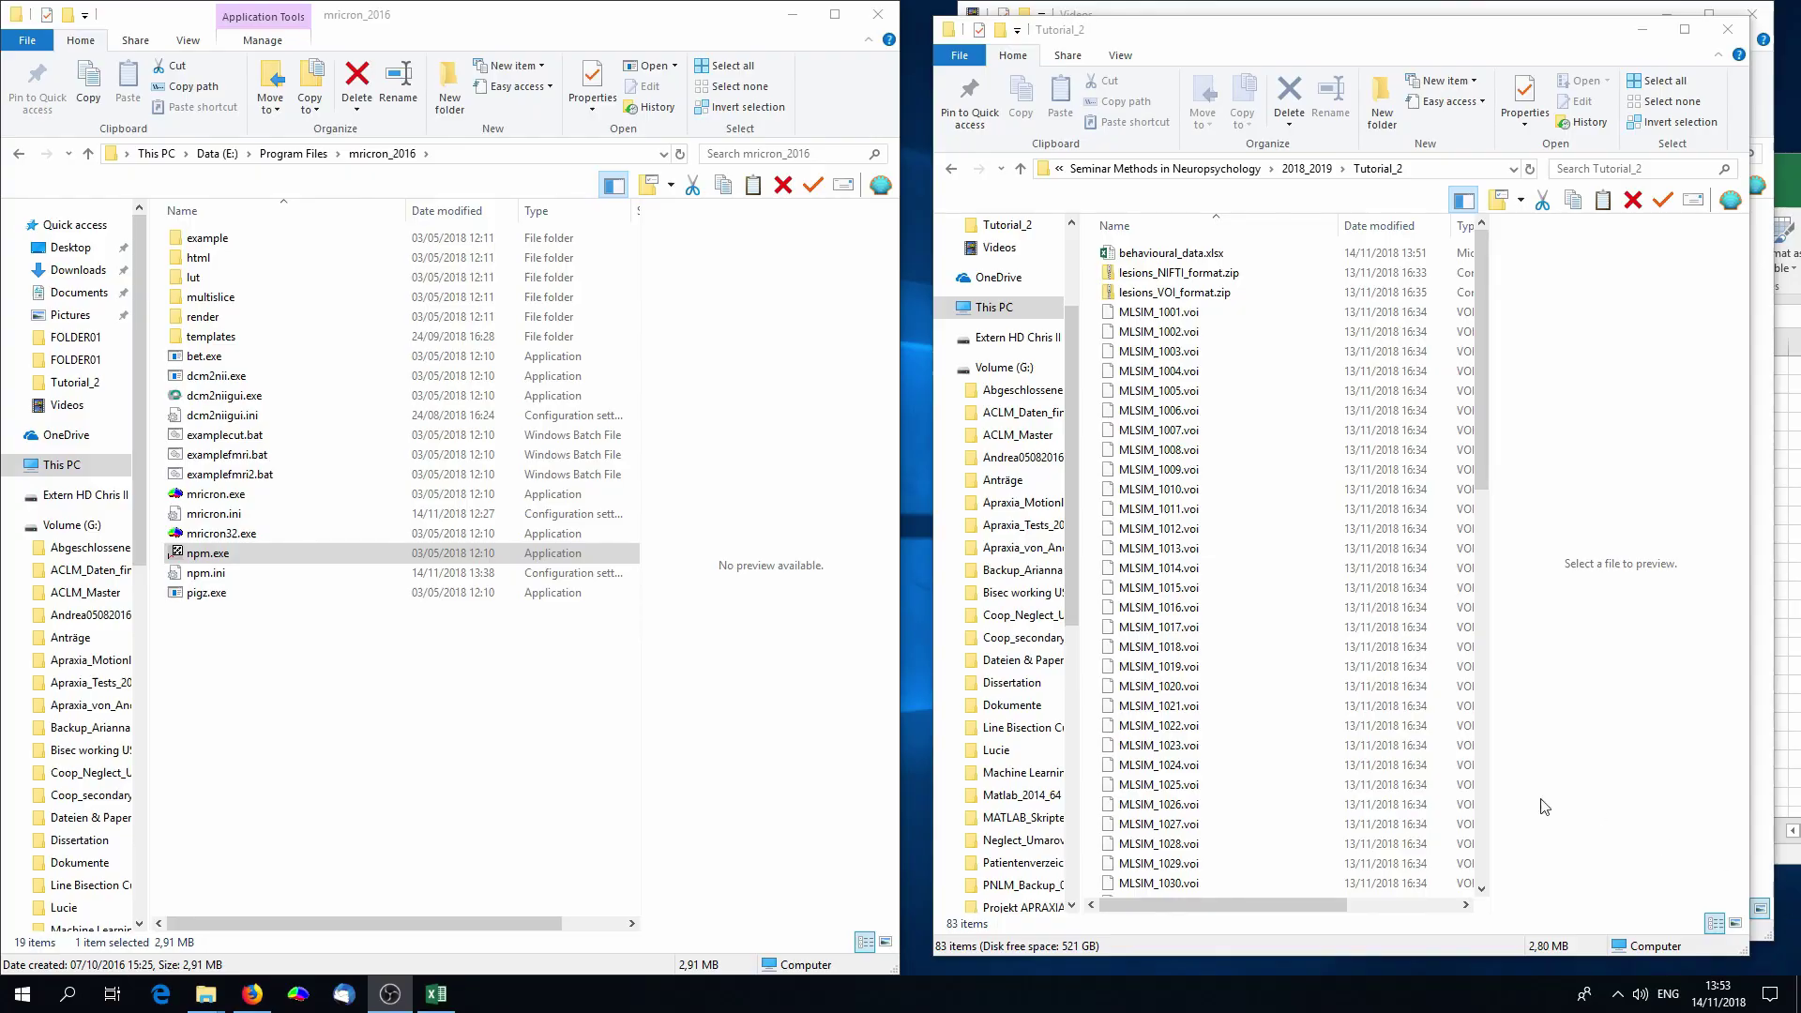
Step: Open behavioural_data.xlsx and highlight the lesion names MLSIM_1001–MLSIM_1080 in column A
left_click(1170, 263)
double_click(1170, 261)
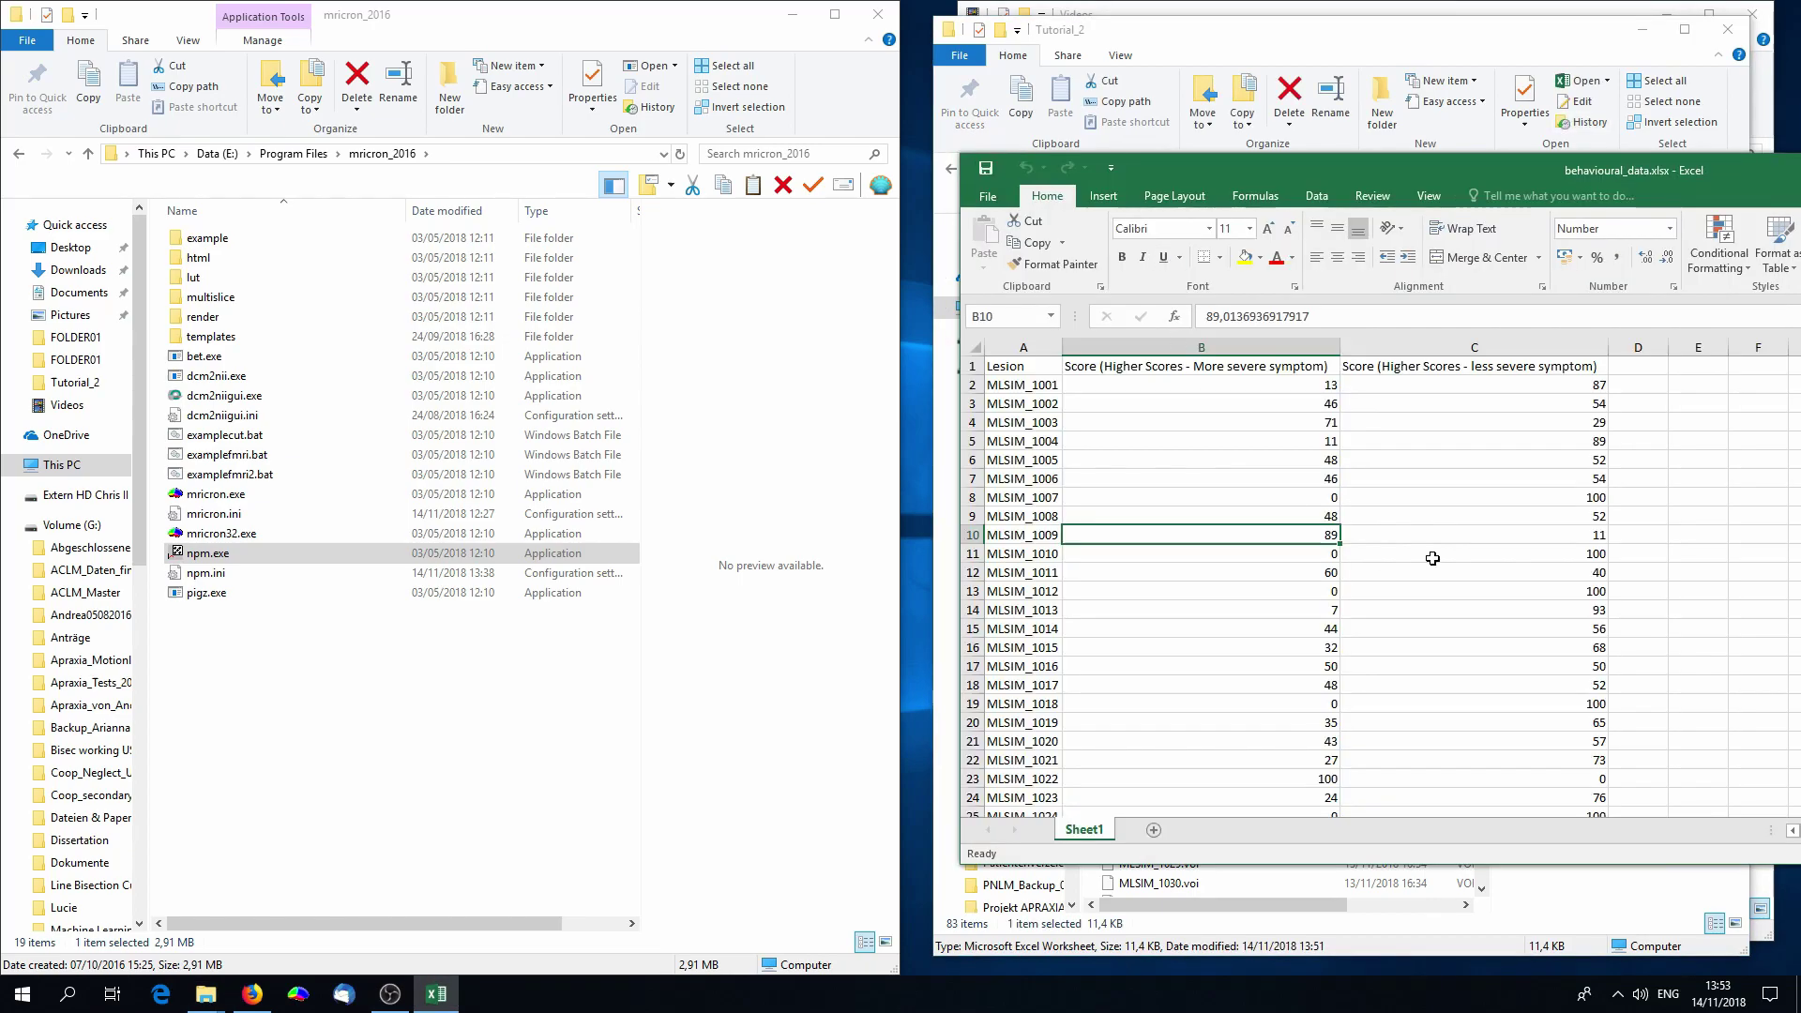
scroll(1111, 480, "down", 20)
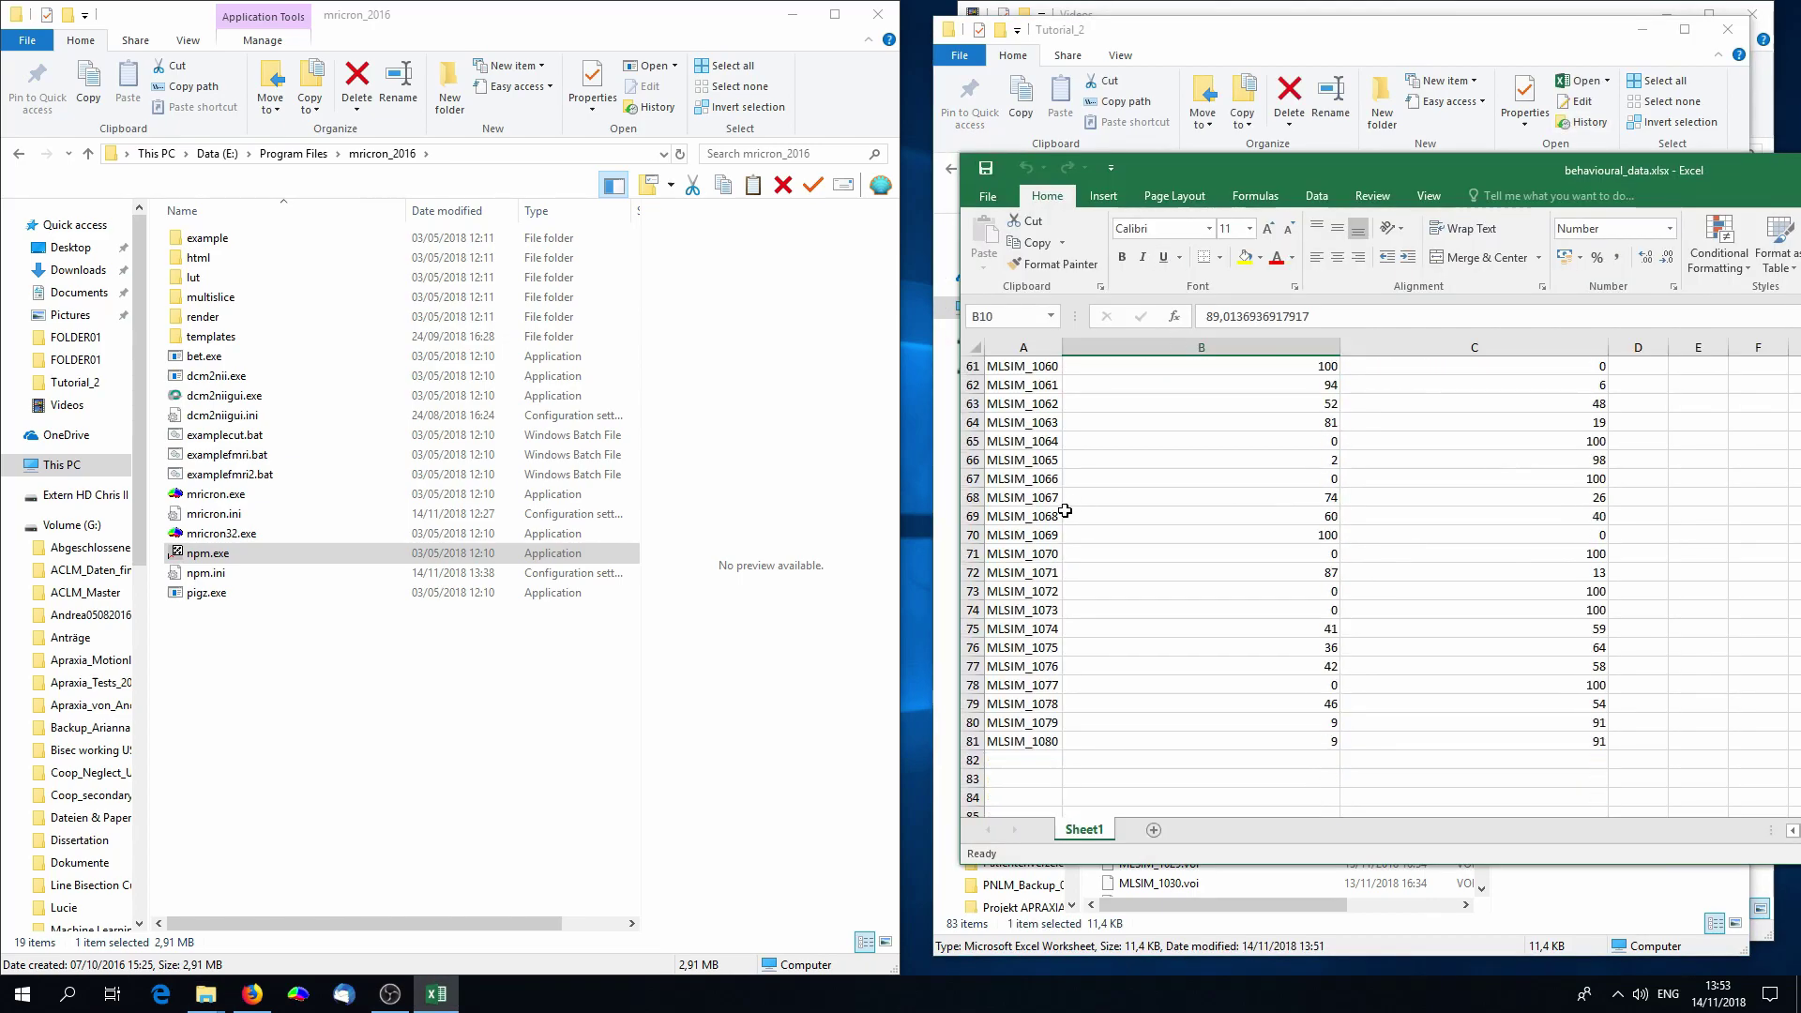
left_click_drag(1025, 518, 1030, 401)
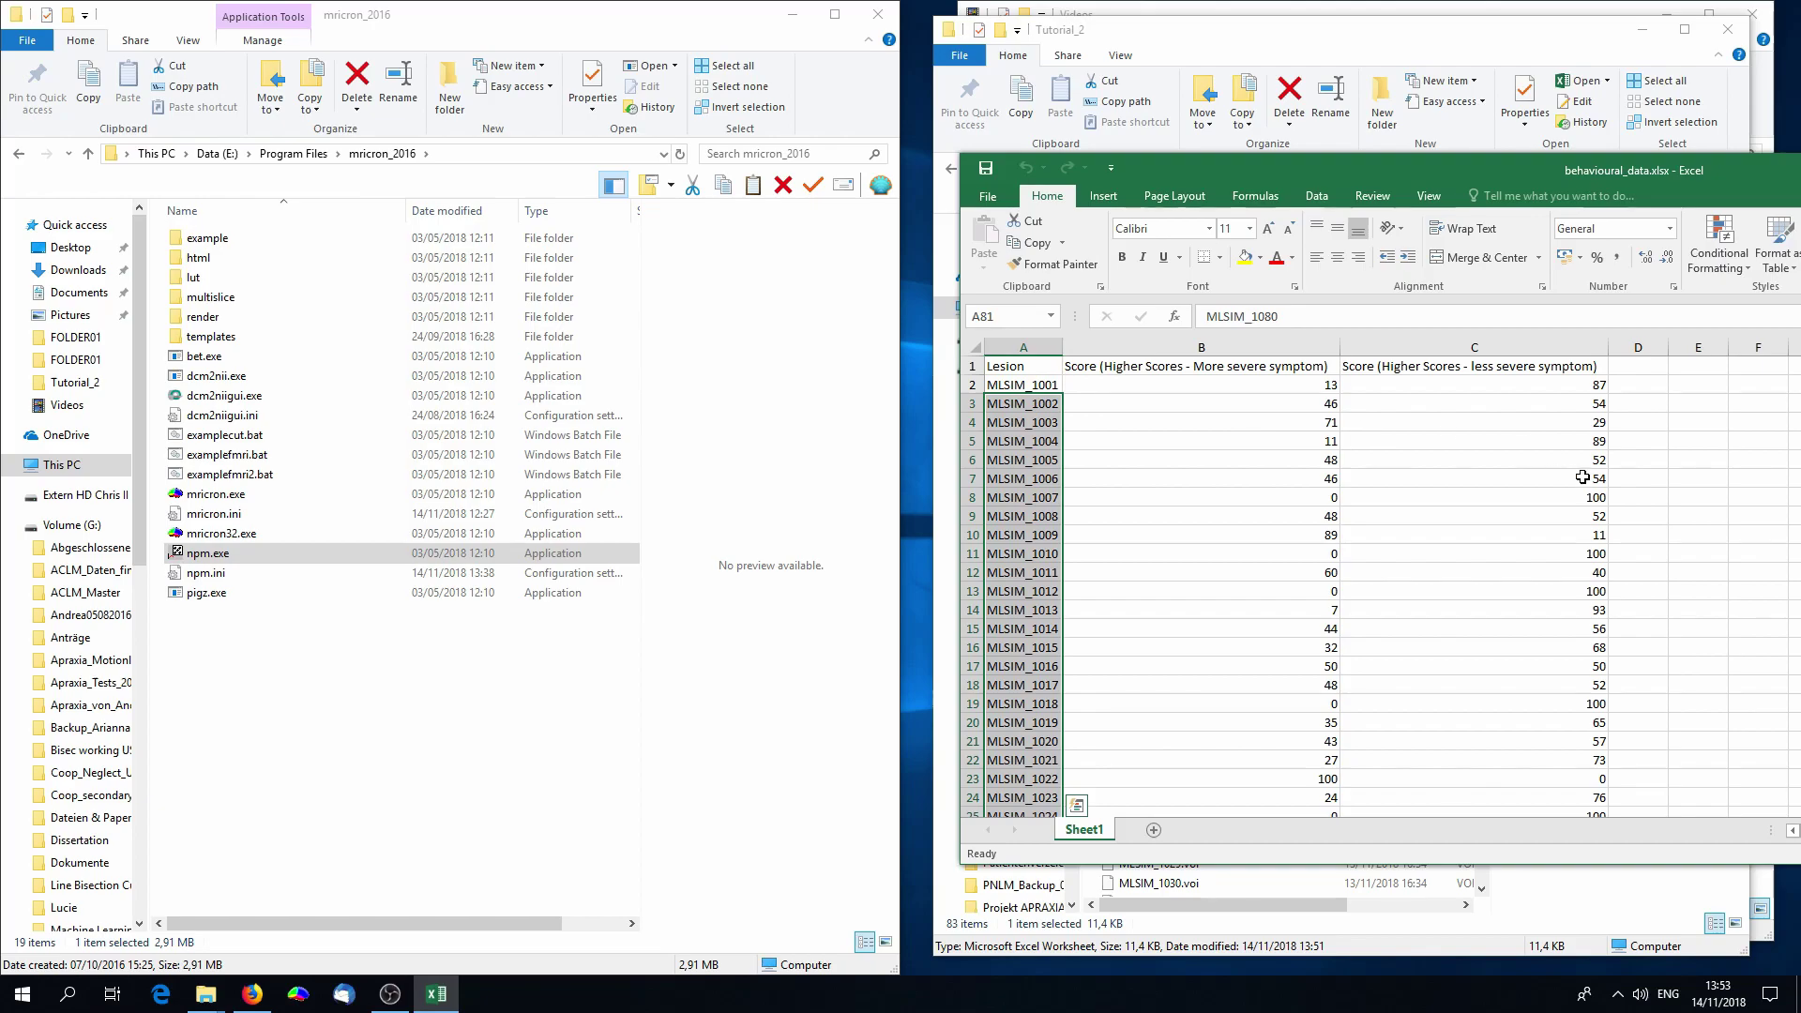
left_click(1220, 422)
scroll(1399, 480, "down", 1)
scroll(1355, 434, "up", 1)
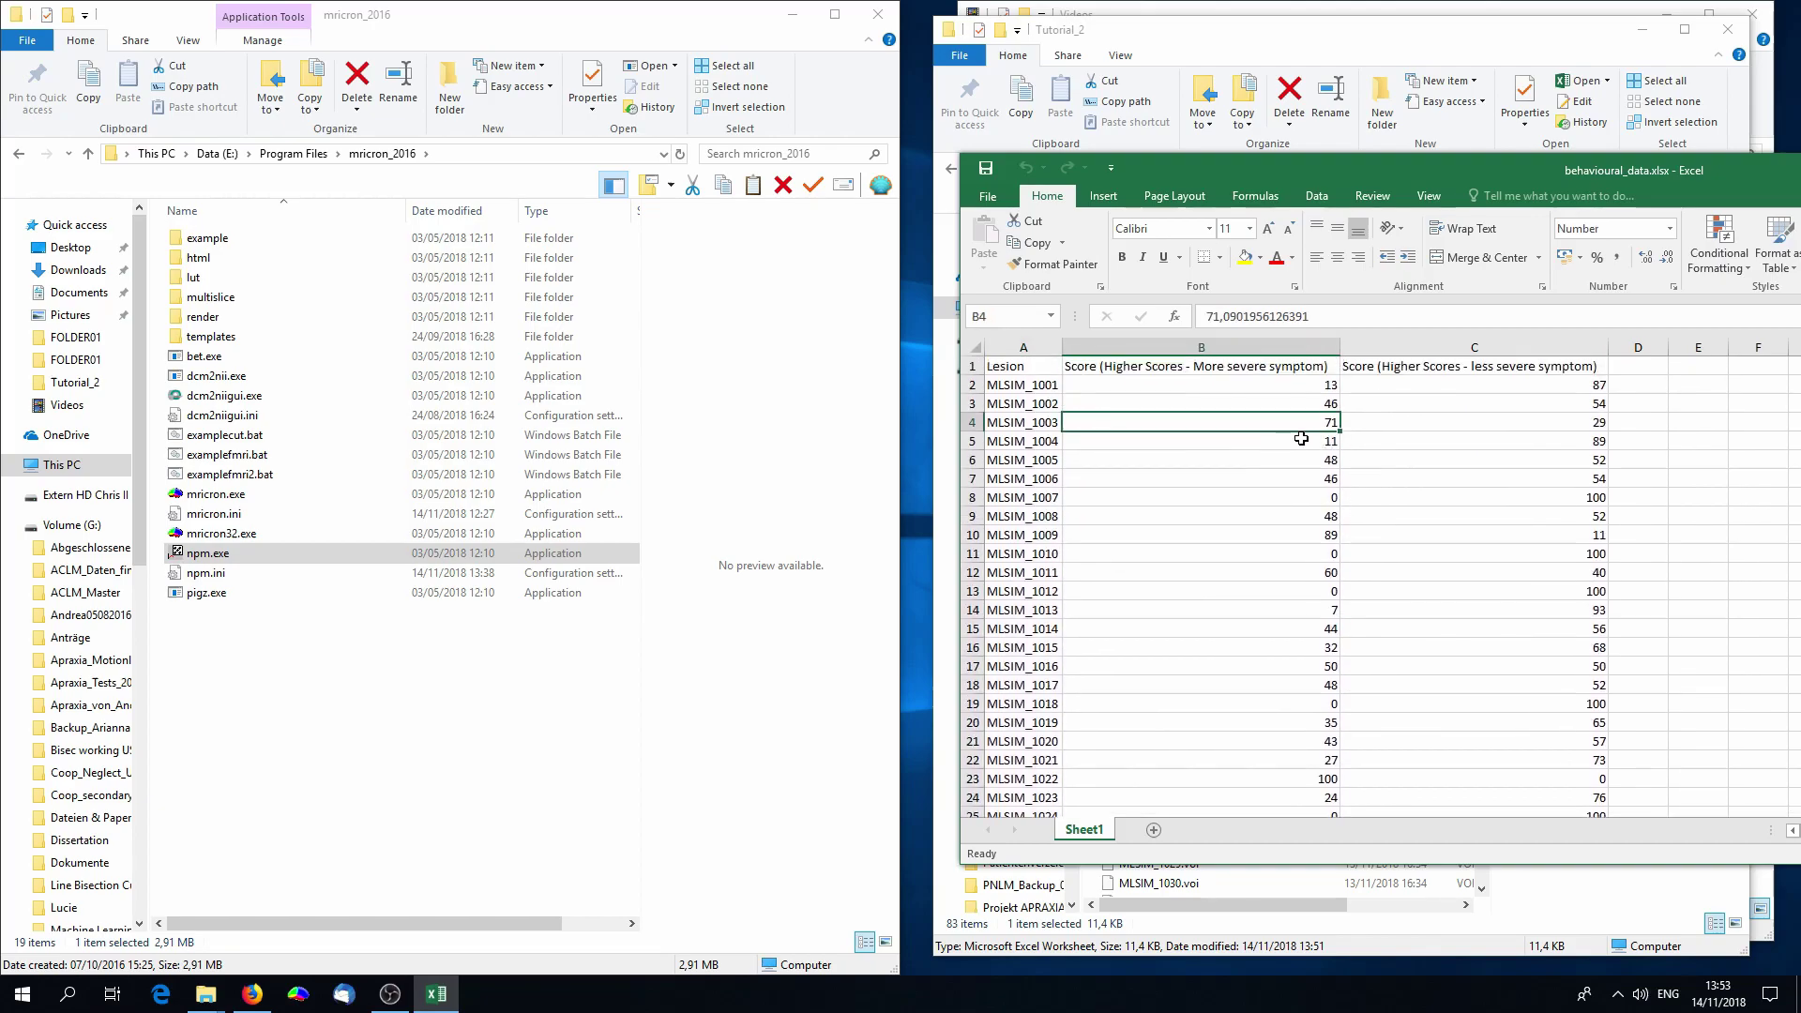
left_click_drag(1258, 372, 1497, 364)
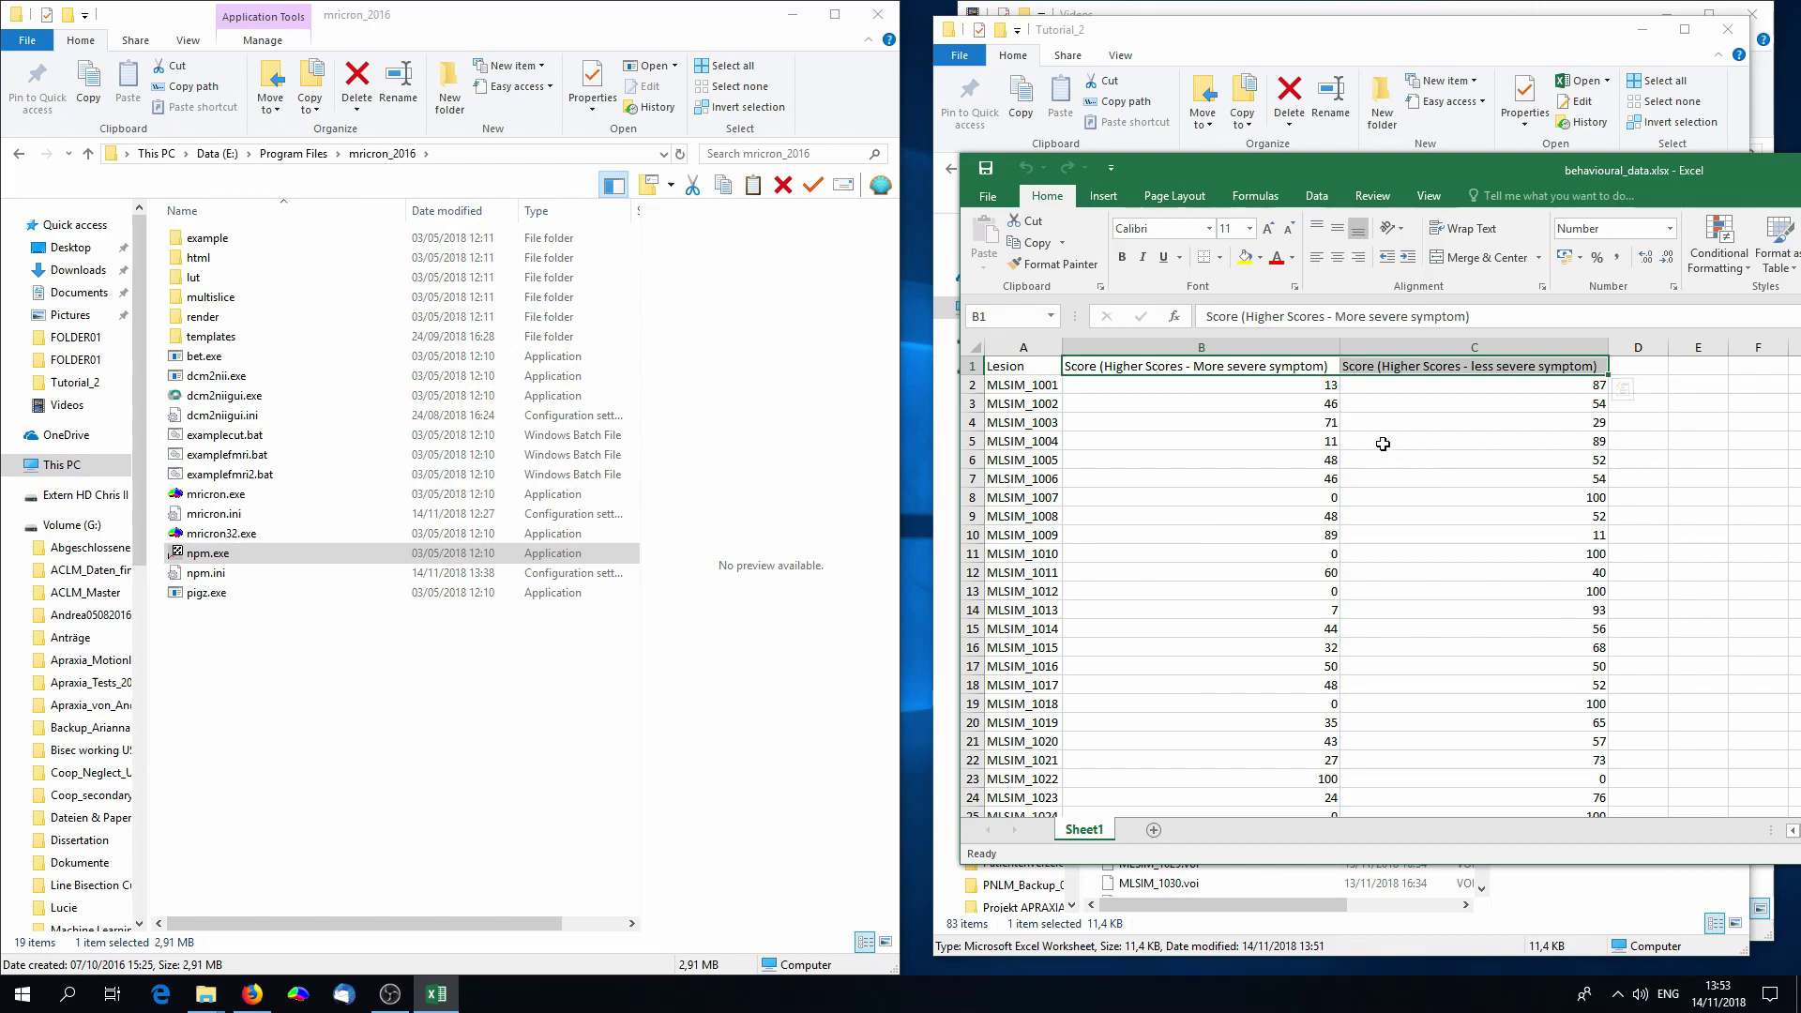
Step: Highlight the column B and C score headings and MLSIM_1001's two scores
left_click(1178, 370)
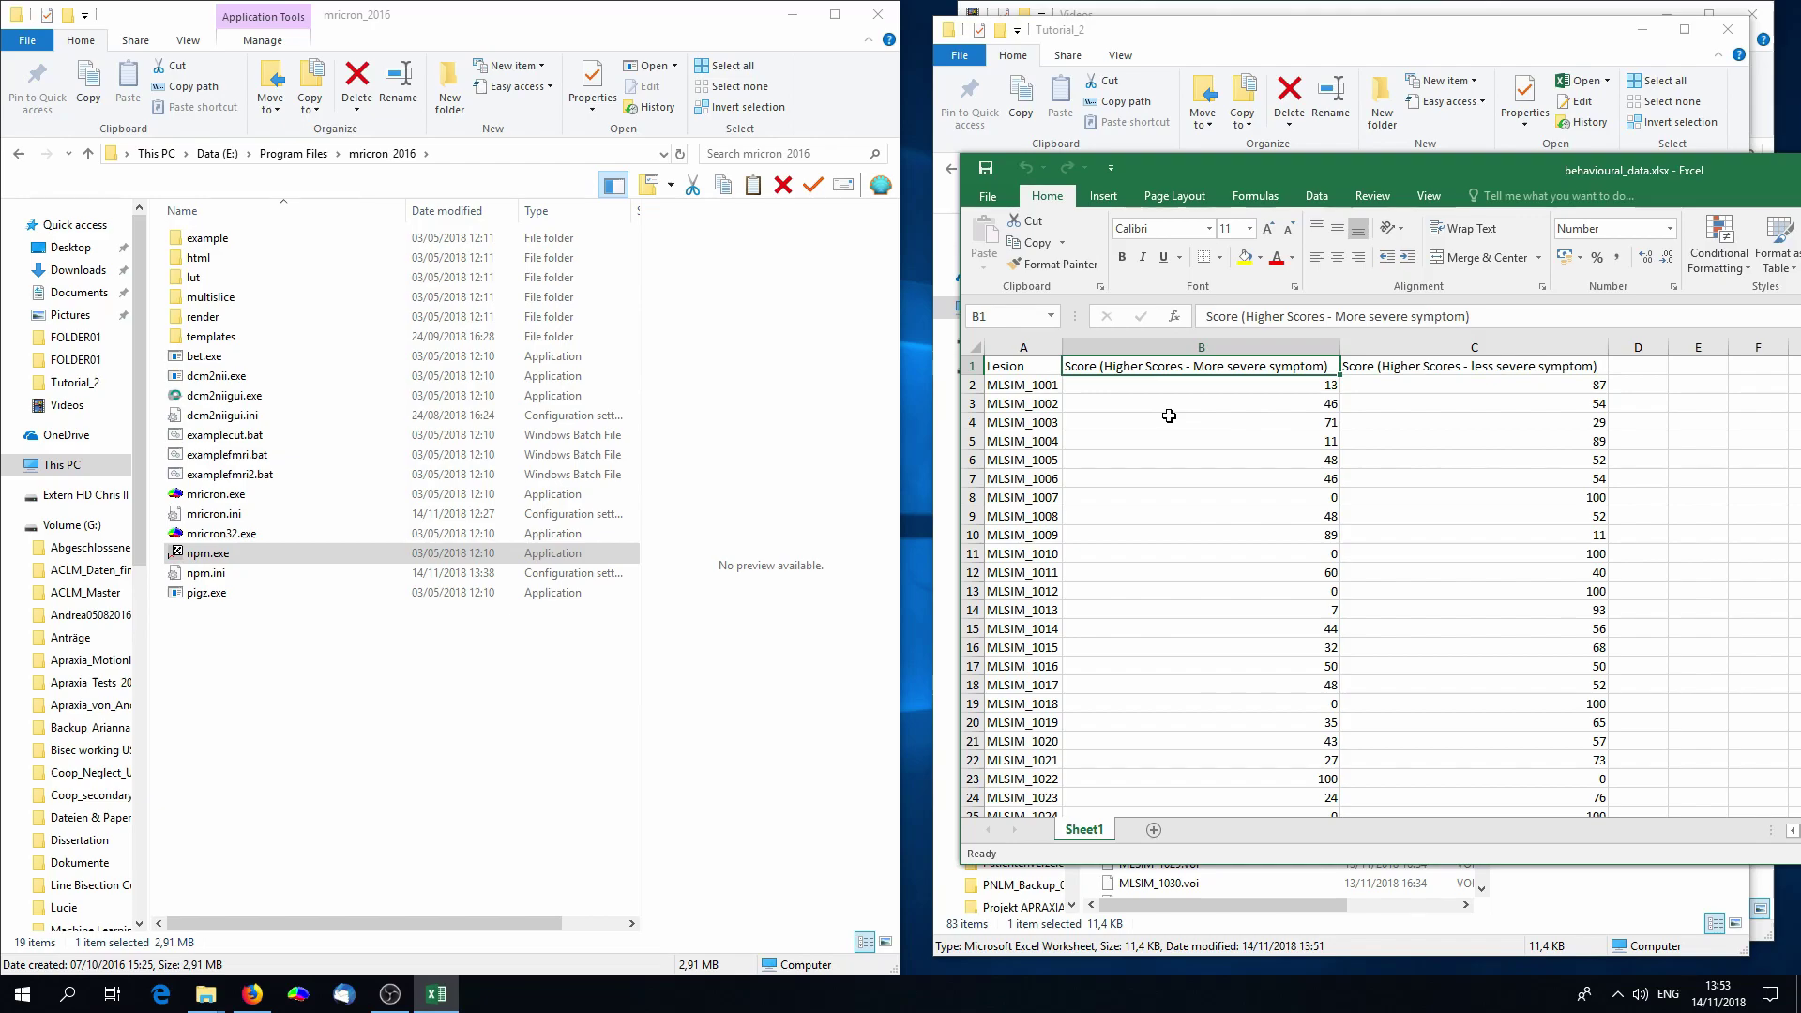
left_click(1397, 368)
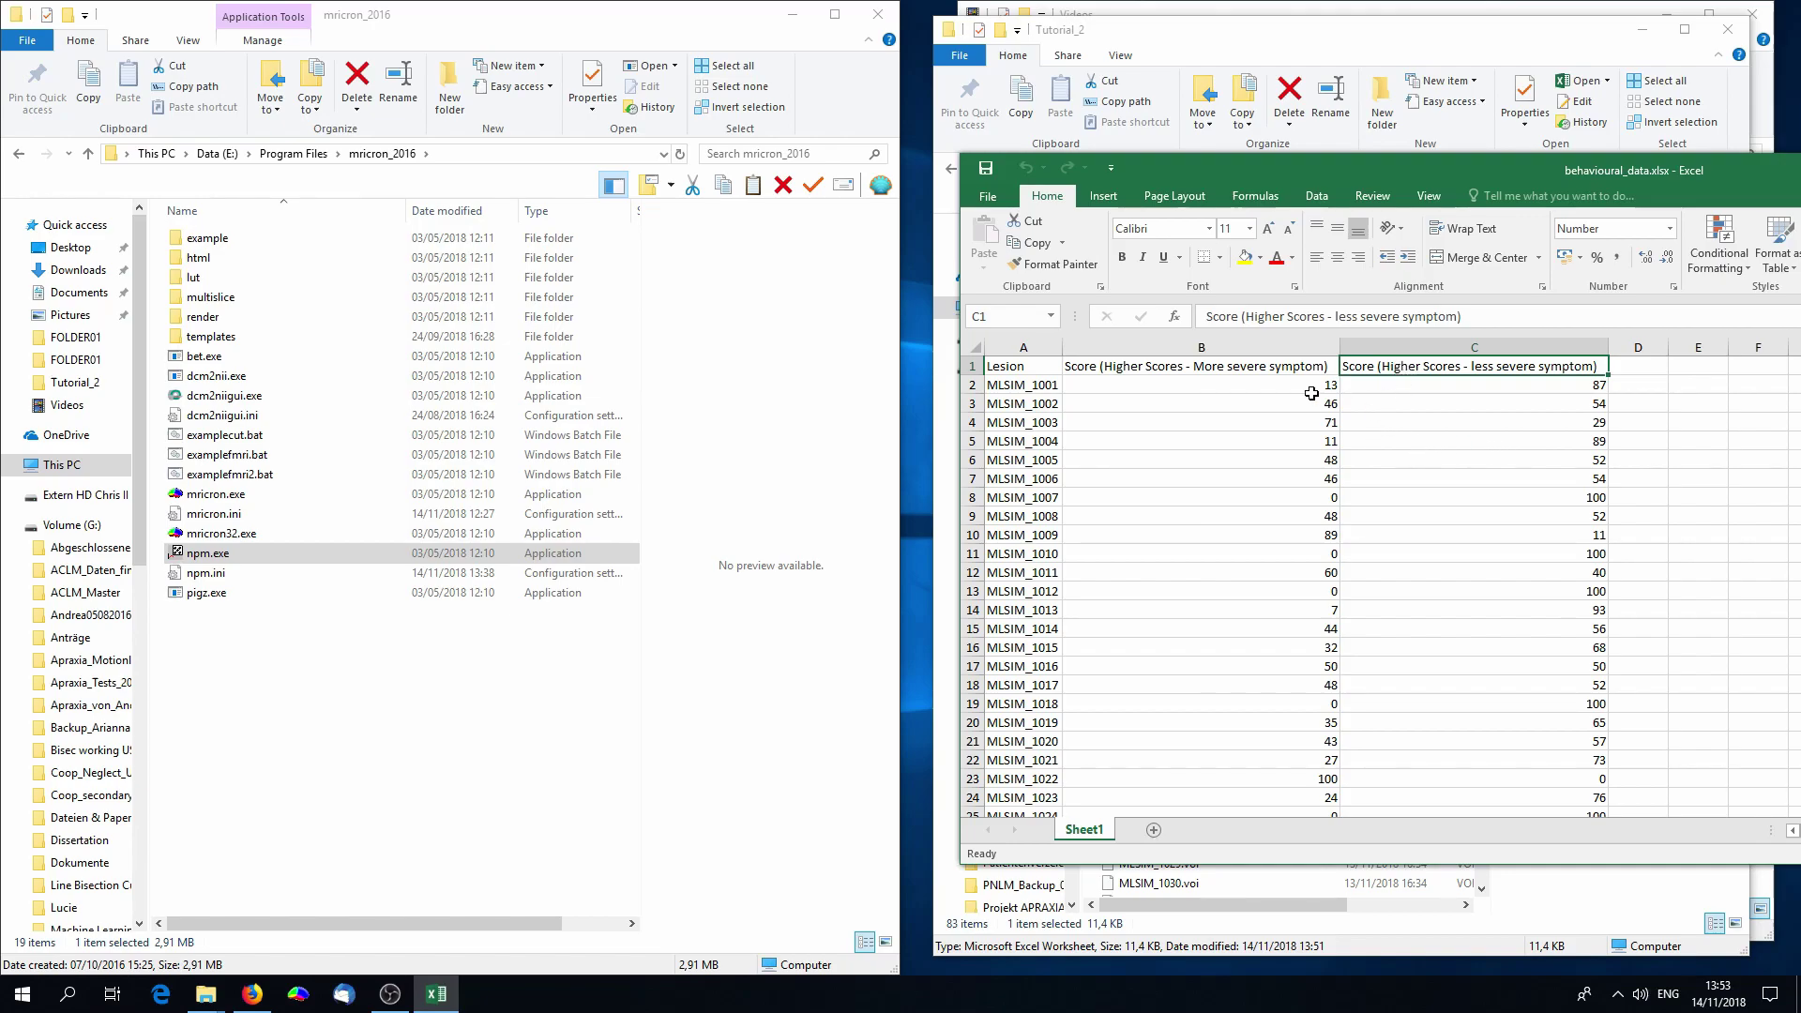
left_click_drag(1311, 388, 1433, 388)
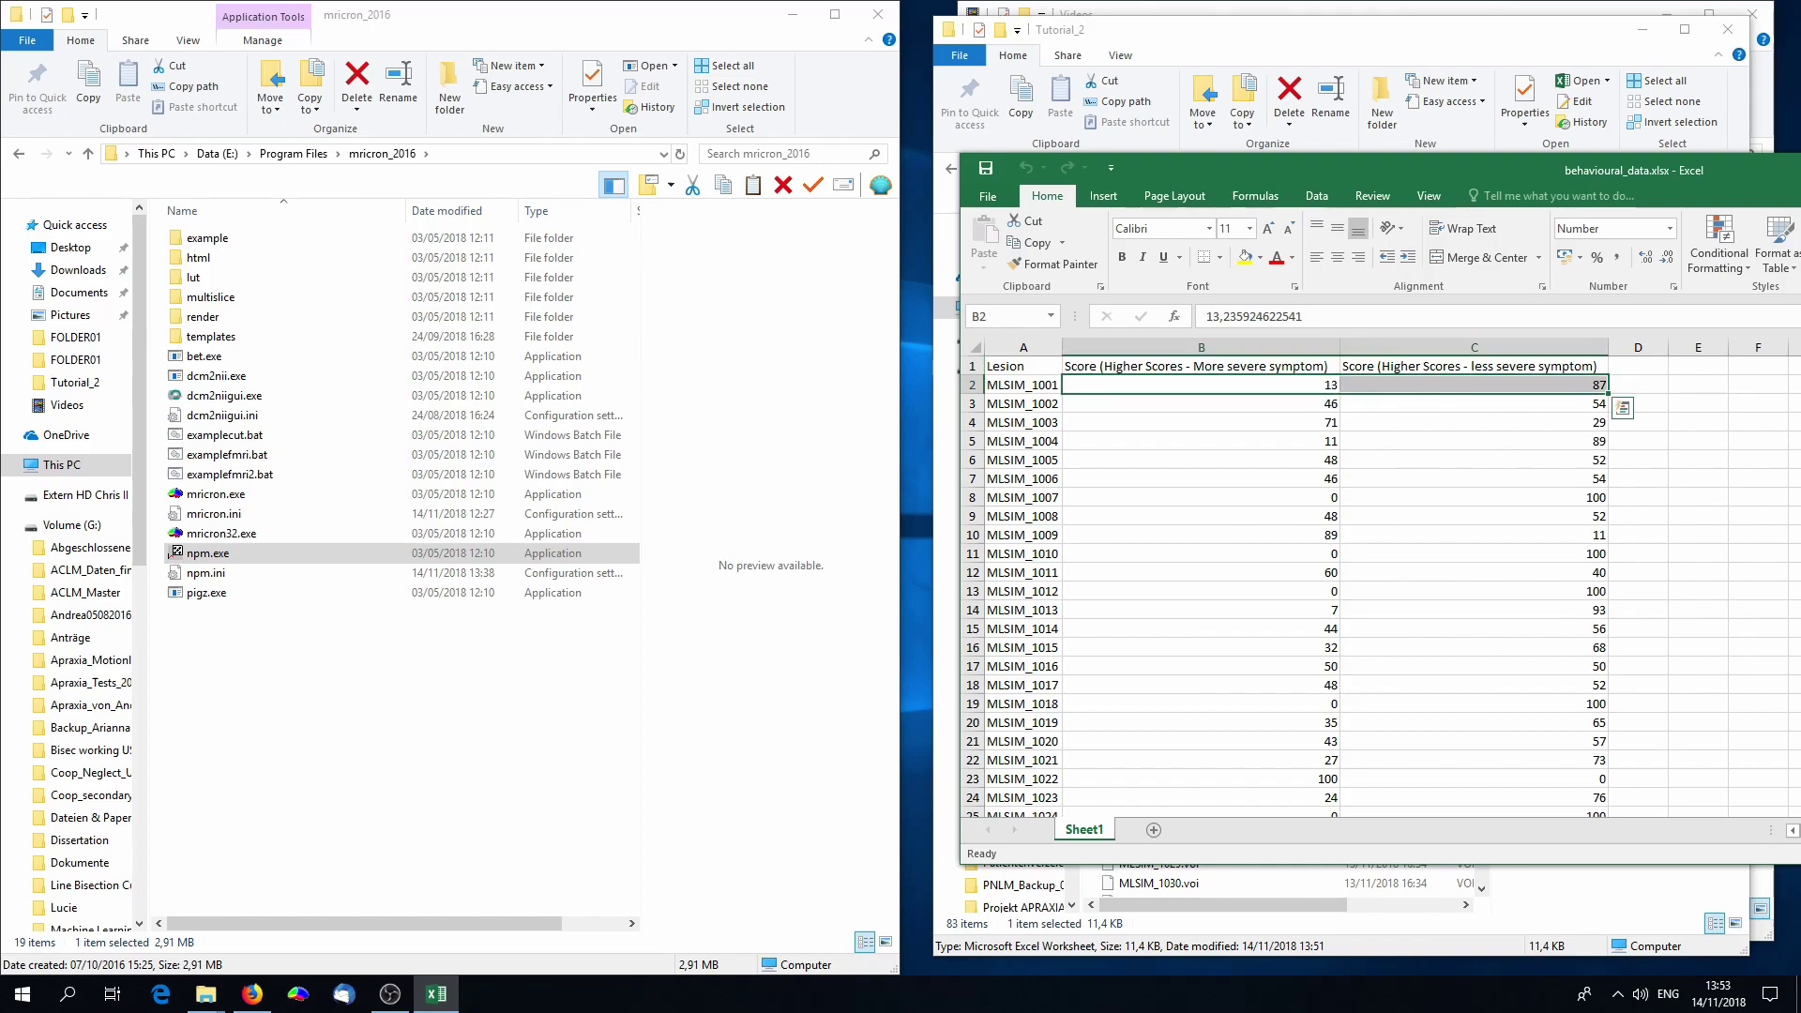
key("alt+Tab")
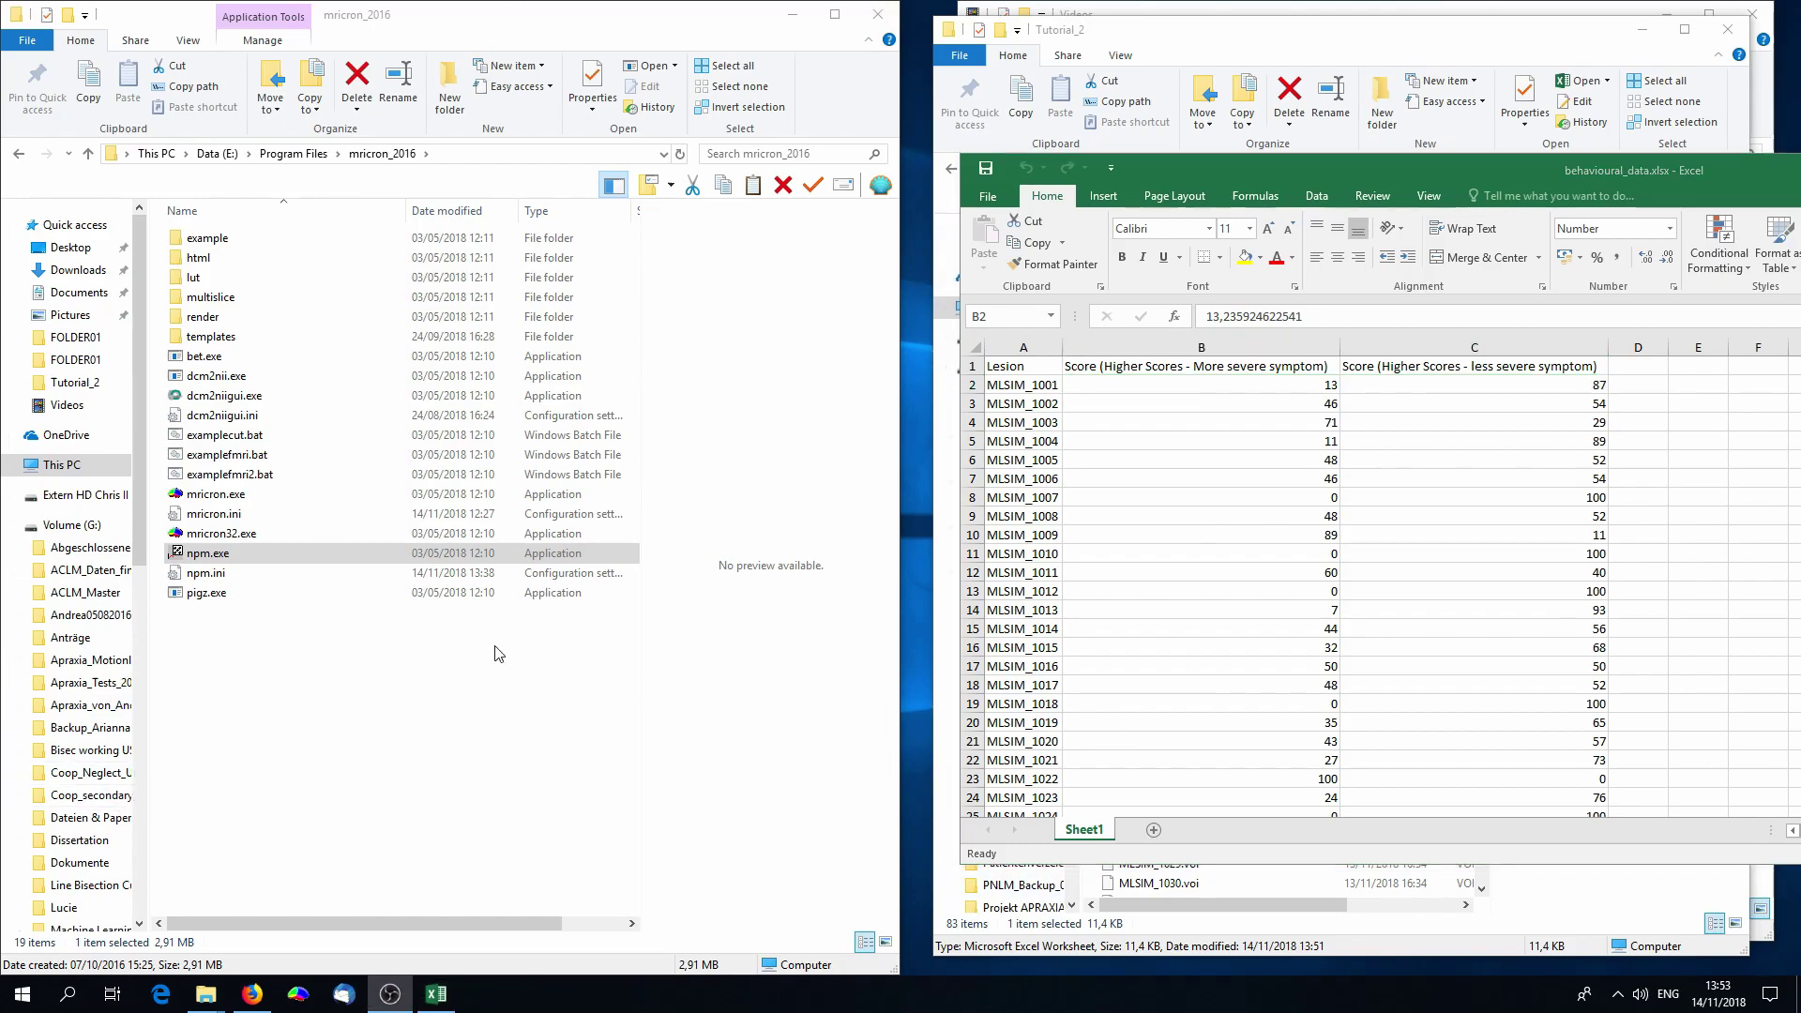
left_click(214, 561)
Step: Launch npm.exe, allow it past the security warning, and open the VLSM menu
double_click(216, 561)
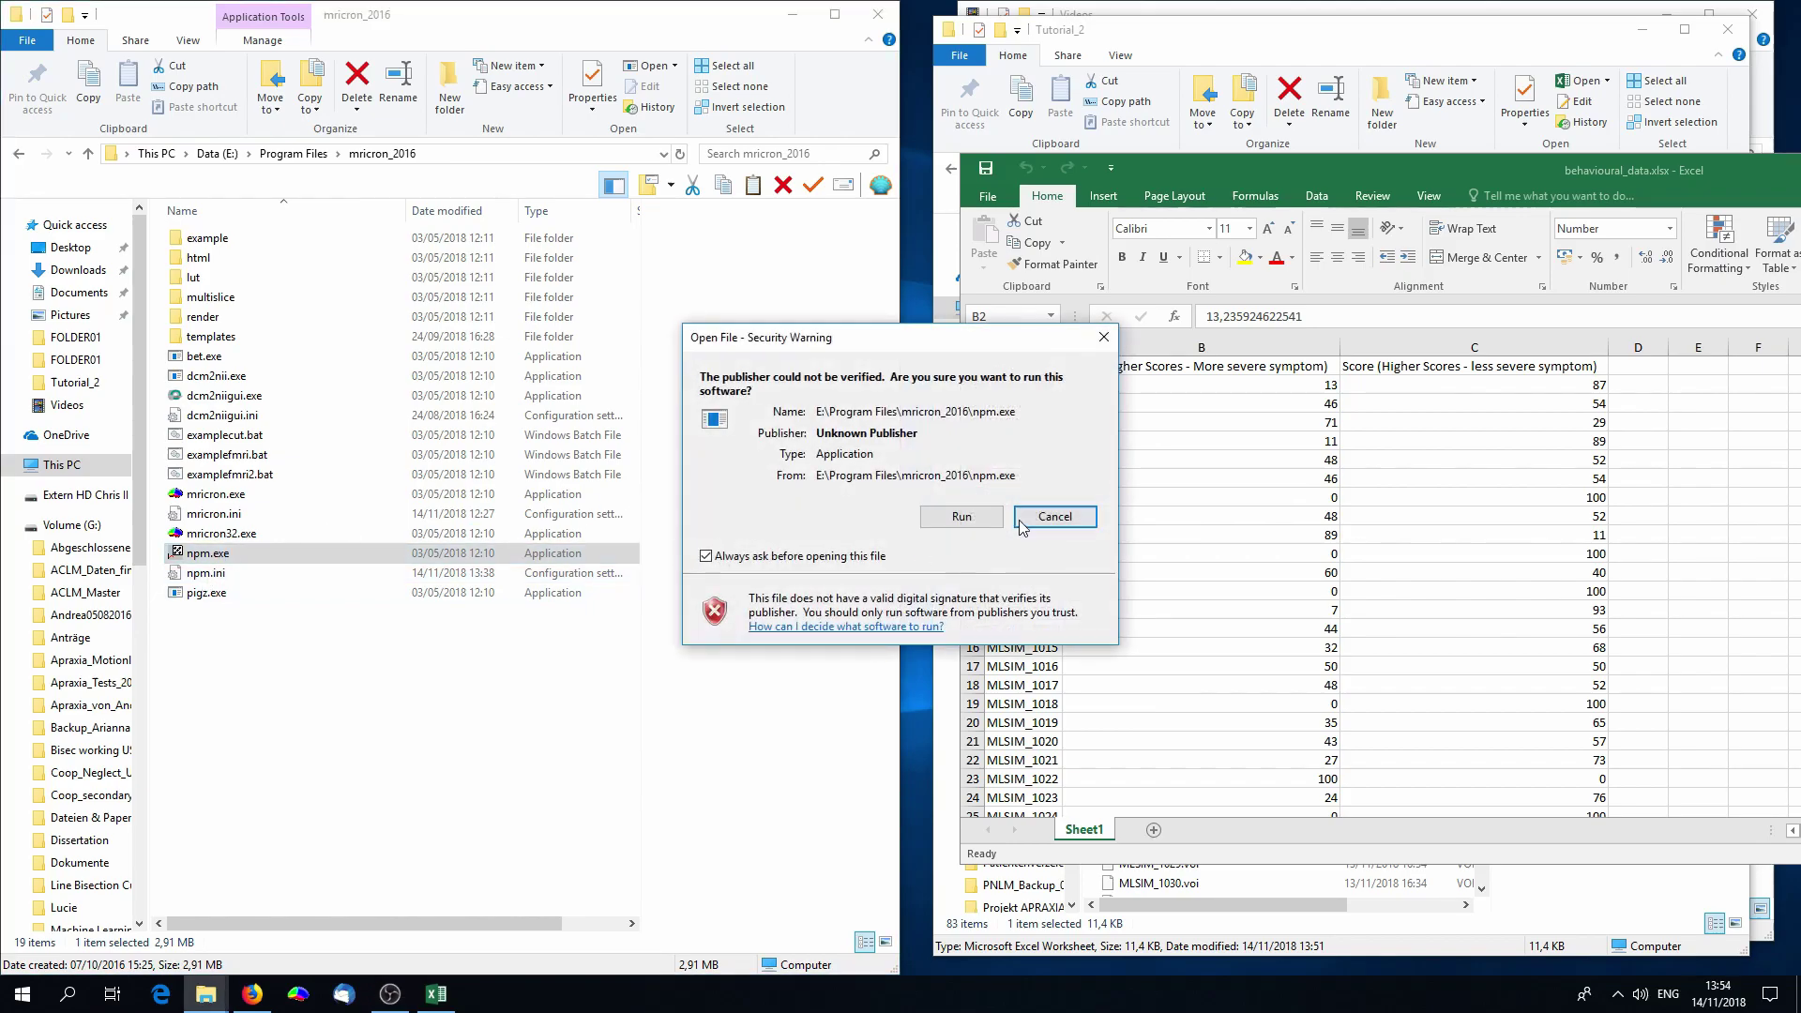
left_click(962, 518)
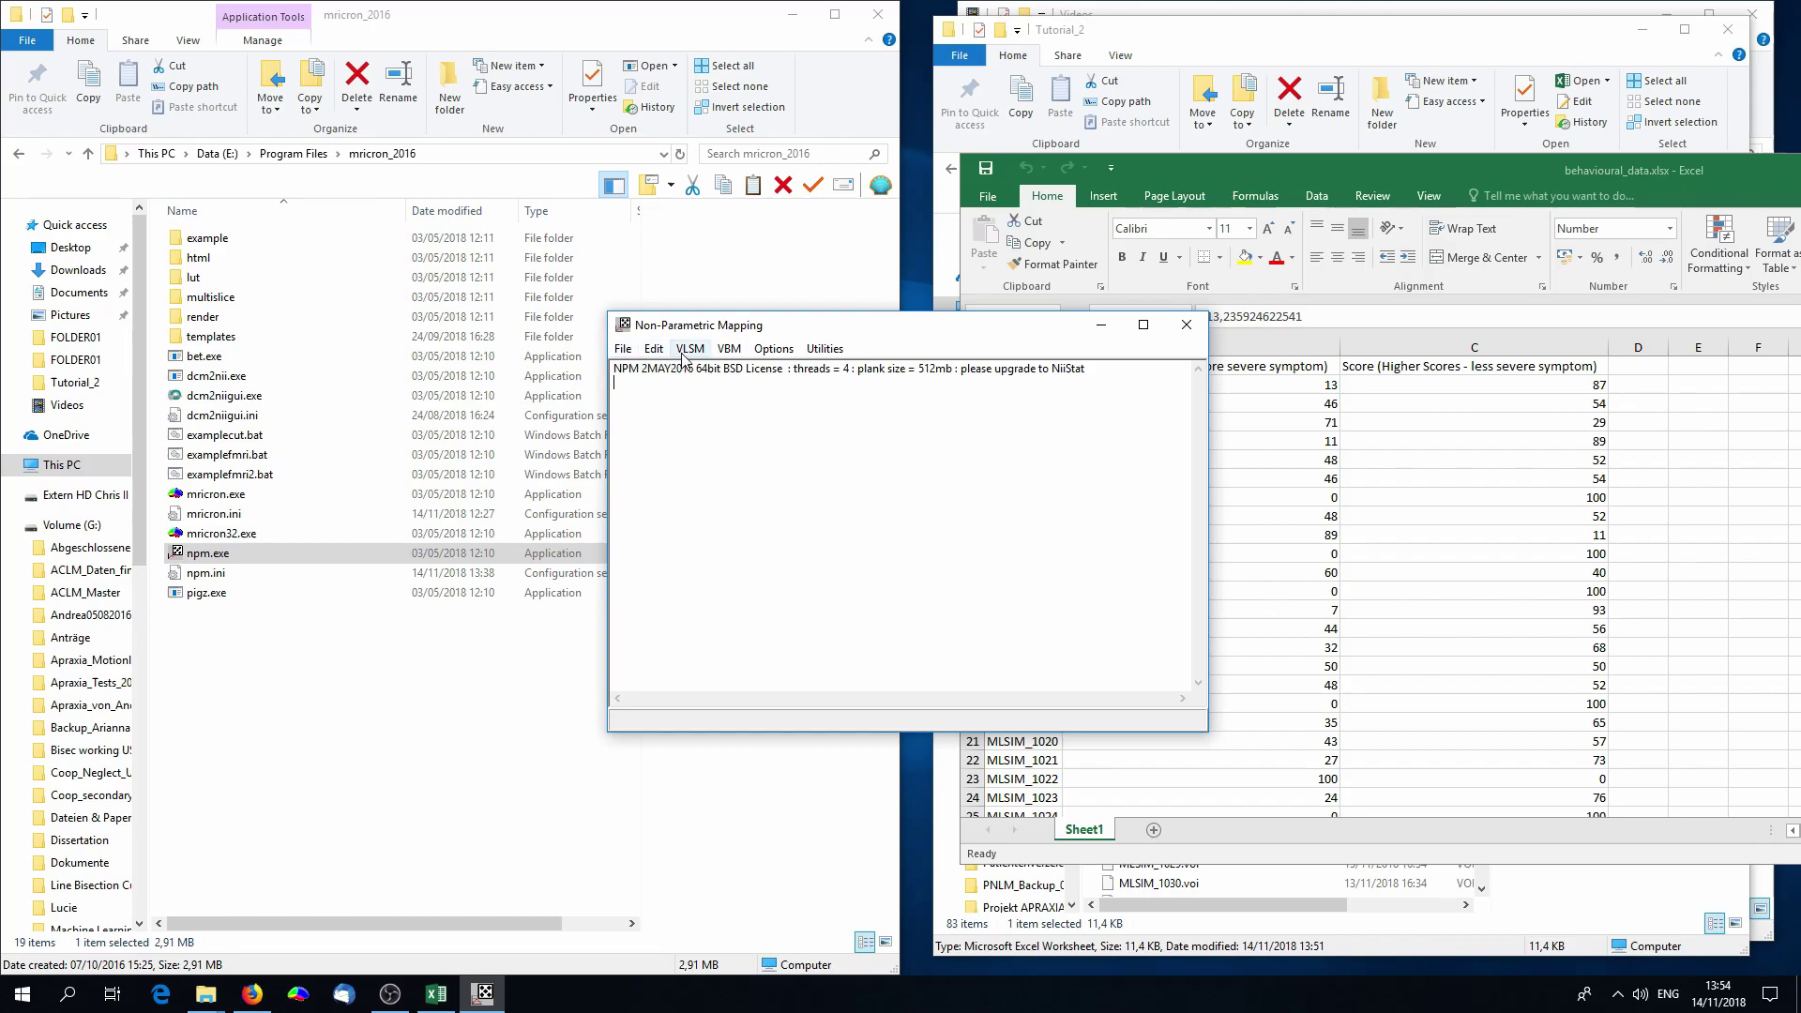
left_click(686, 353)
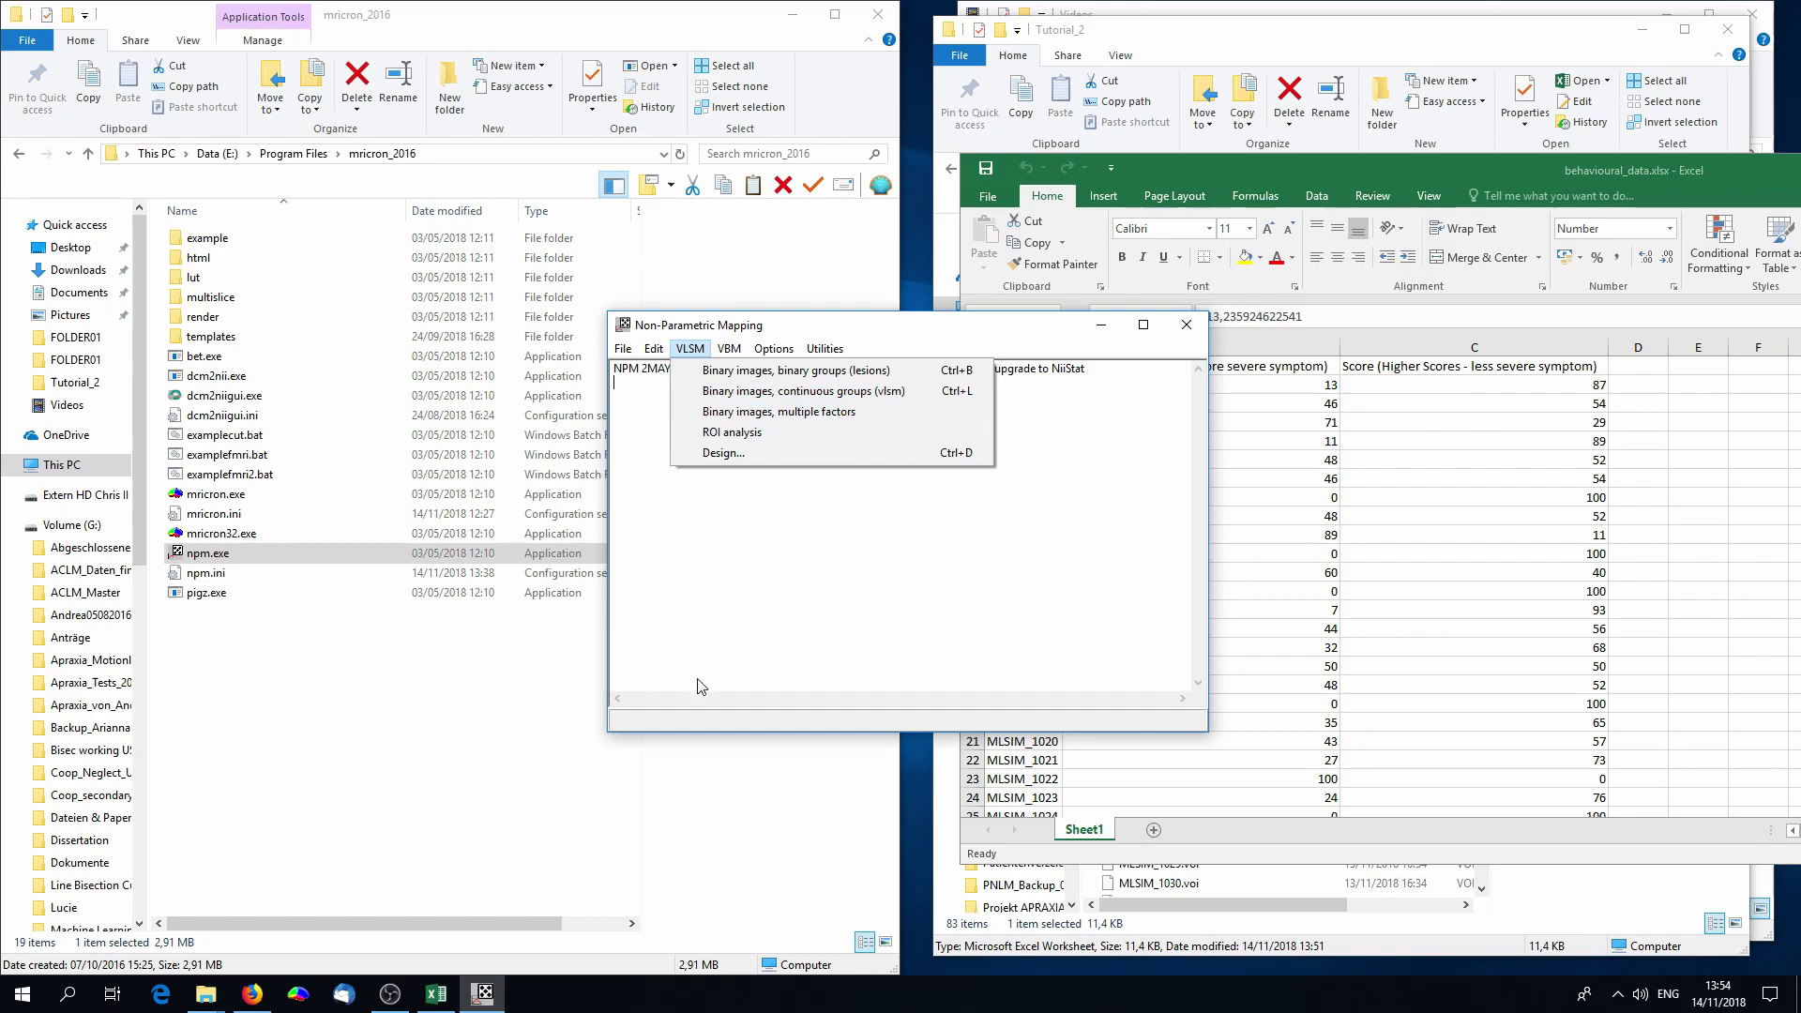
Step: Create a VLSM design with 1 predictor and the lesion images MLSIM_1001–MLSIM_1080.voi
left_click(723, 453)
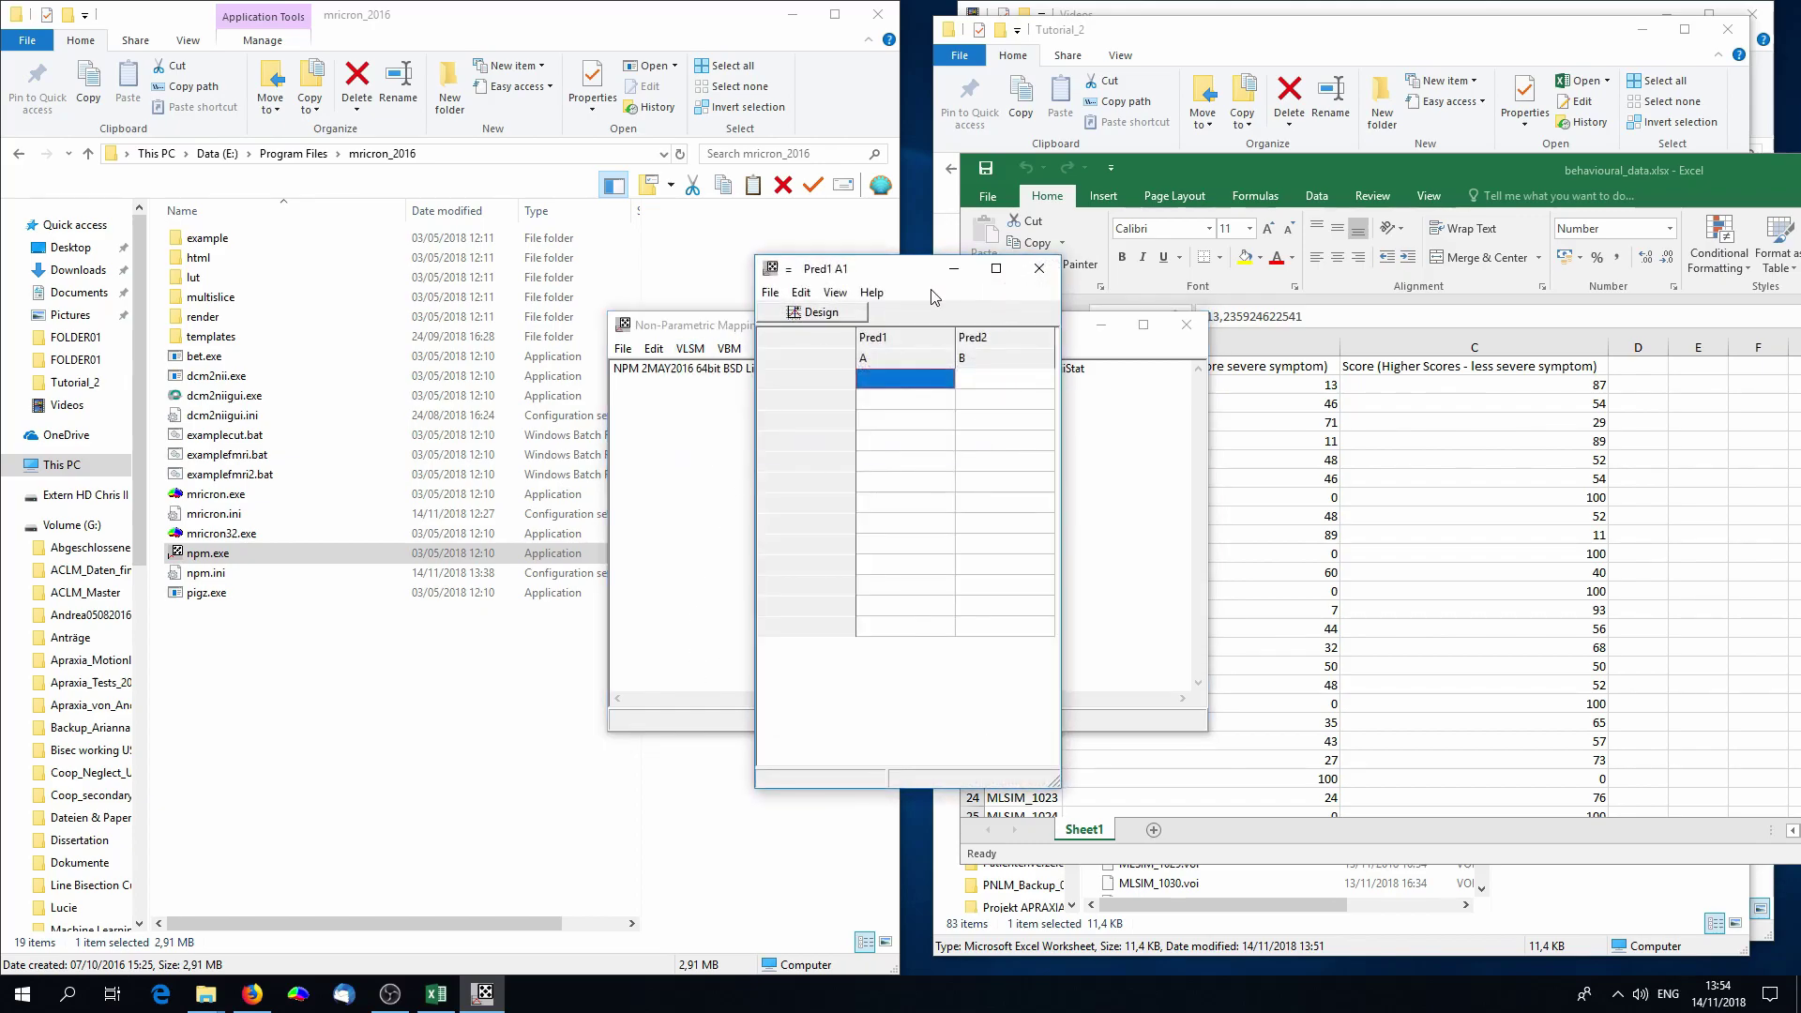
left_click(804, 315)
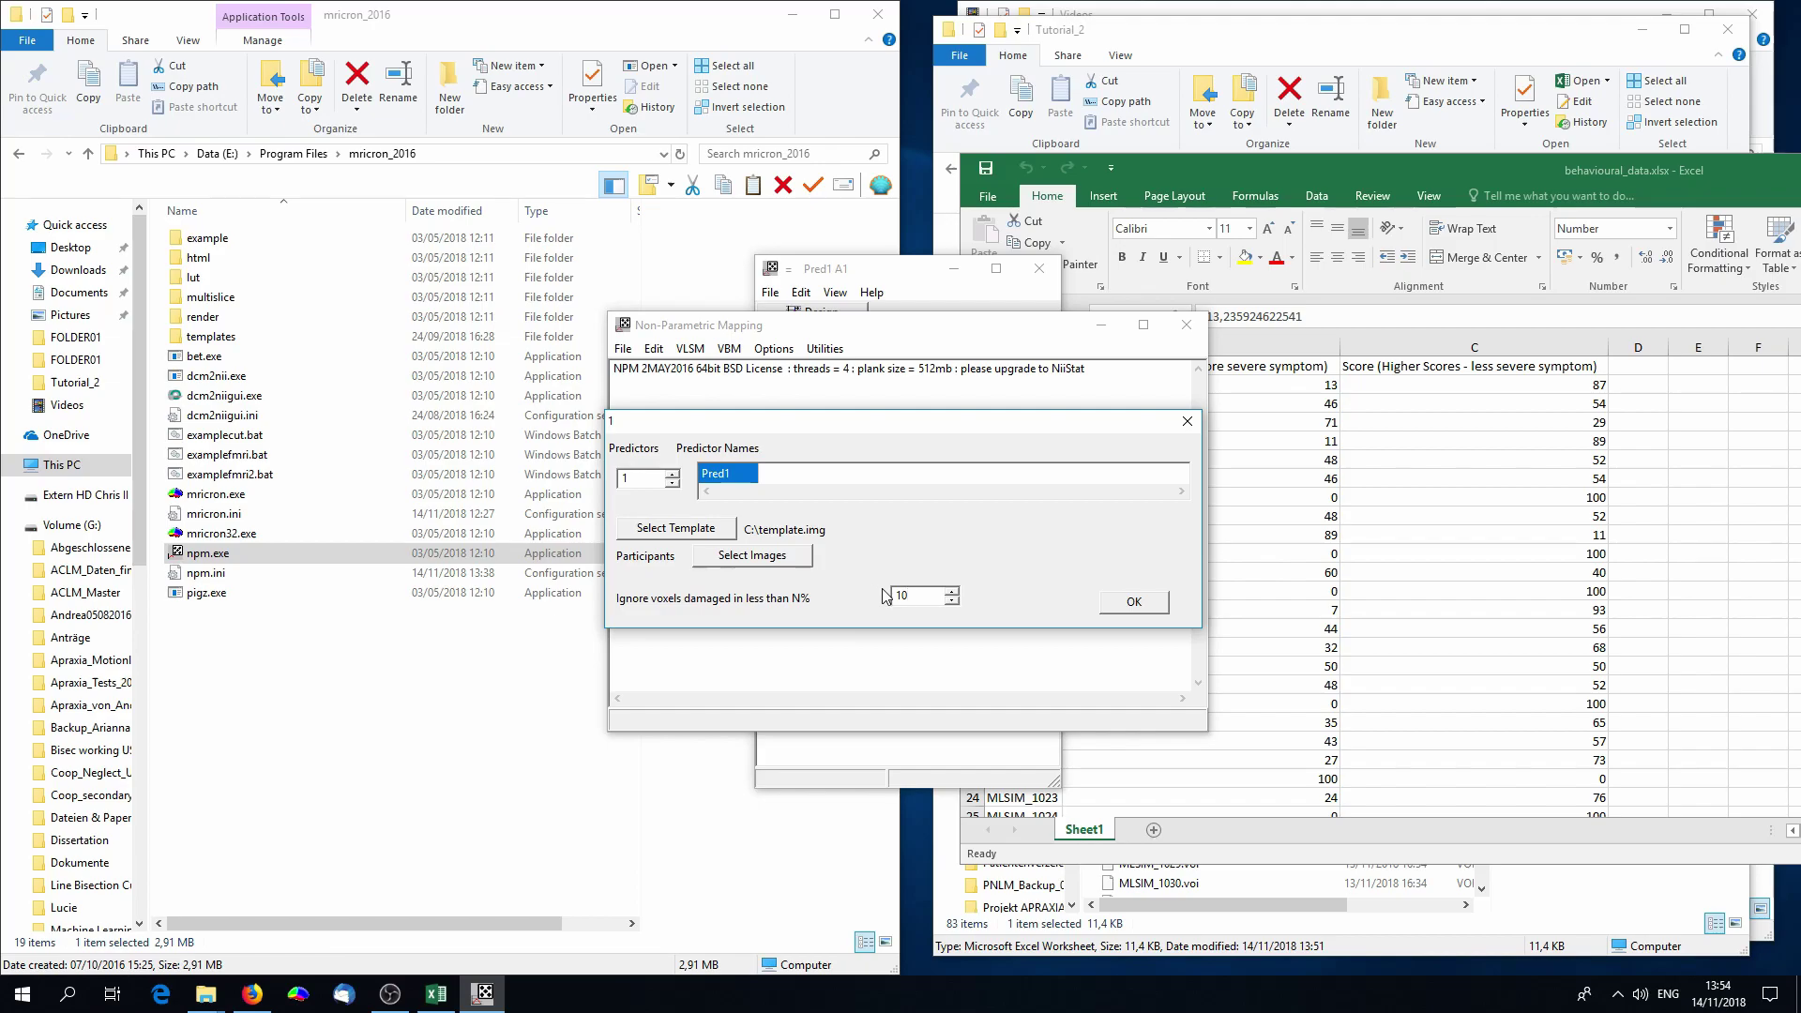
left_click(892, 595)
left_click(717, 559)
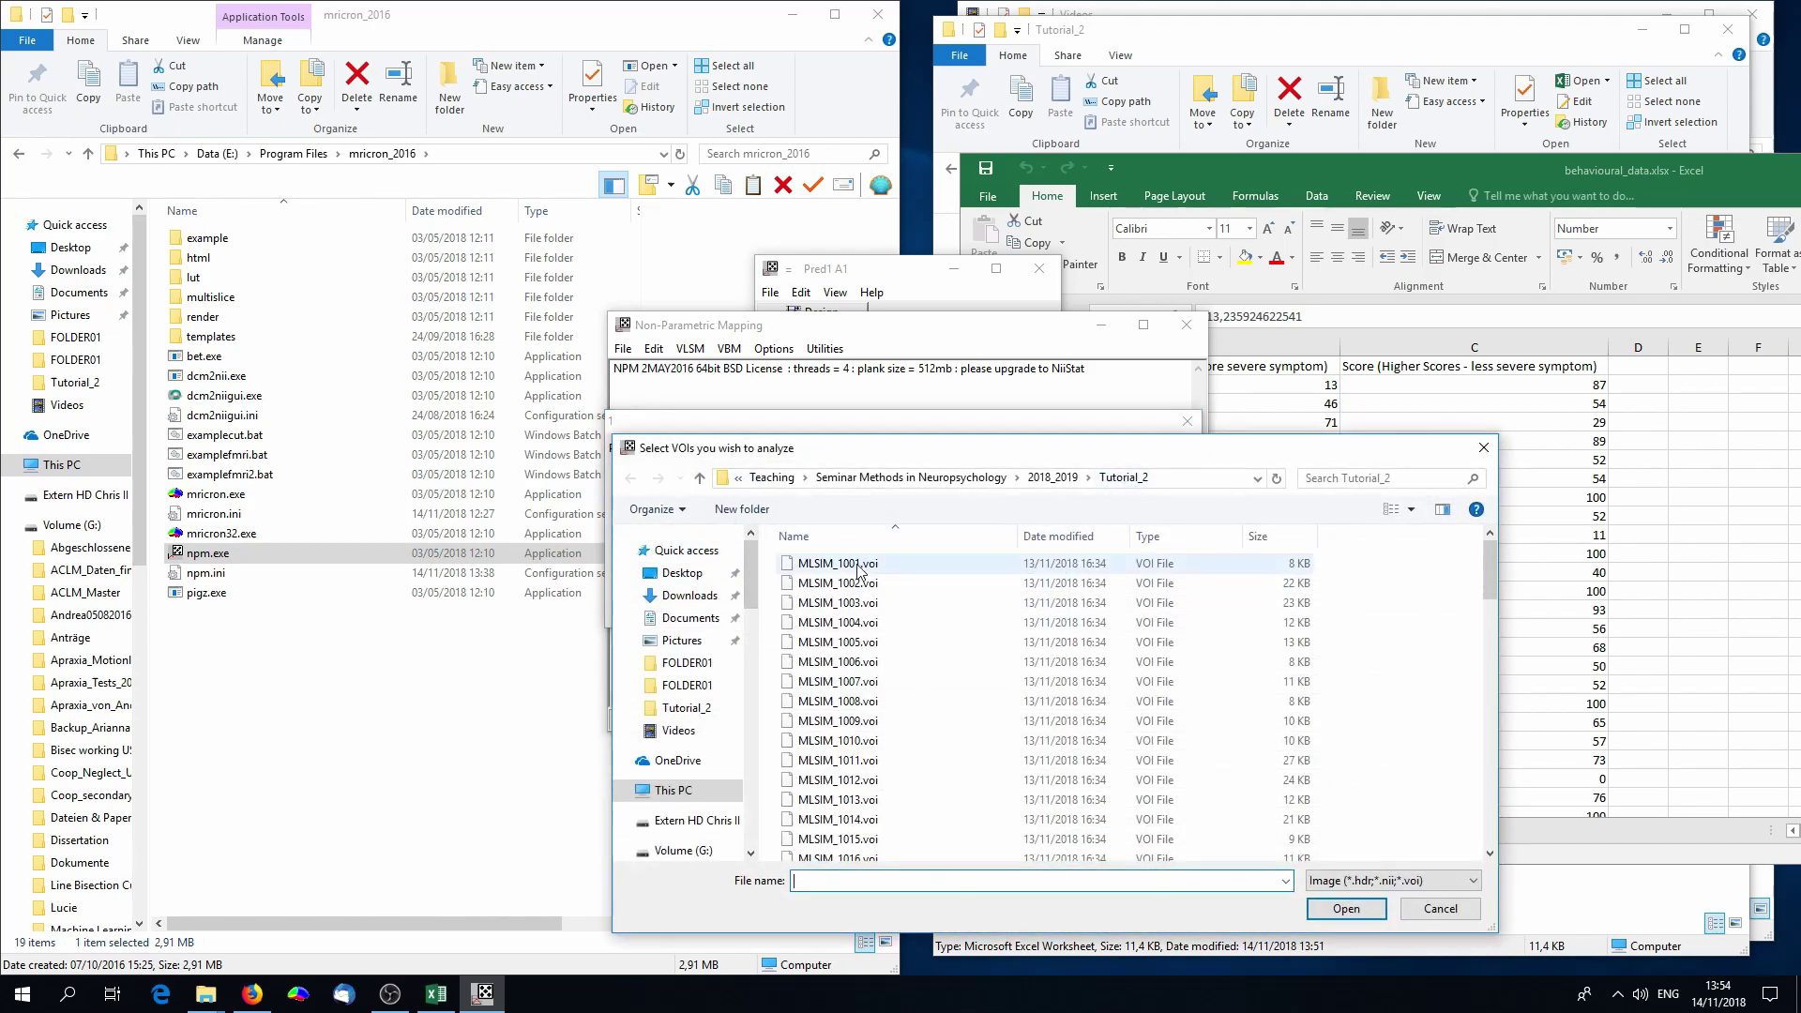
left_click(844, 564)
scroll(936, 636, "down", 20)
scroll(935, 636, "down", 2)
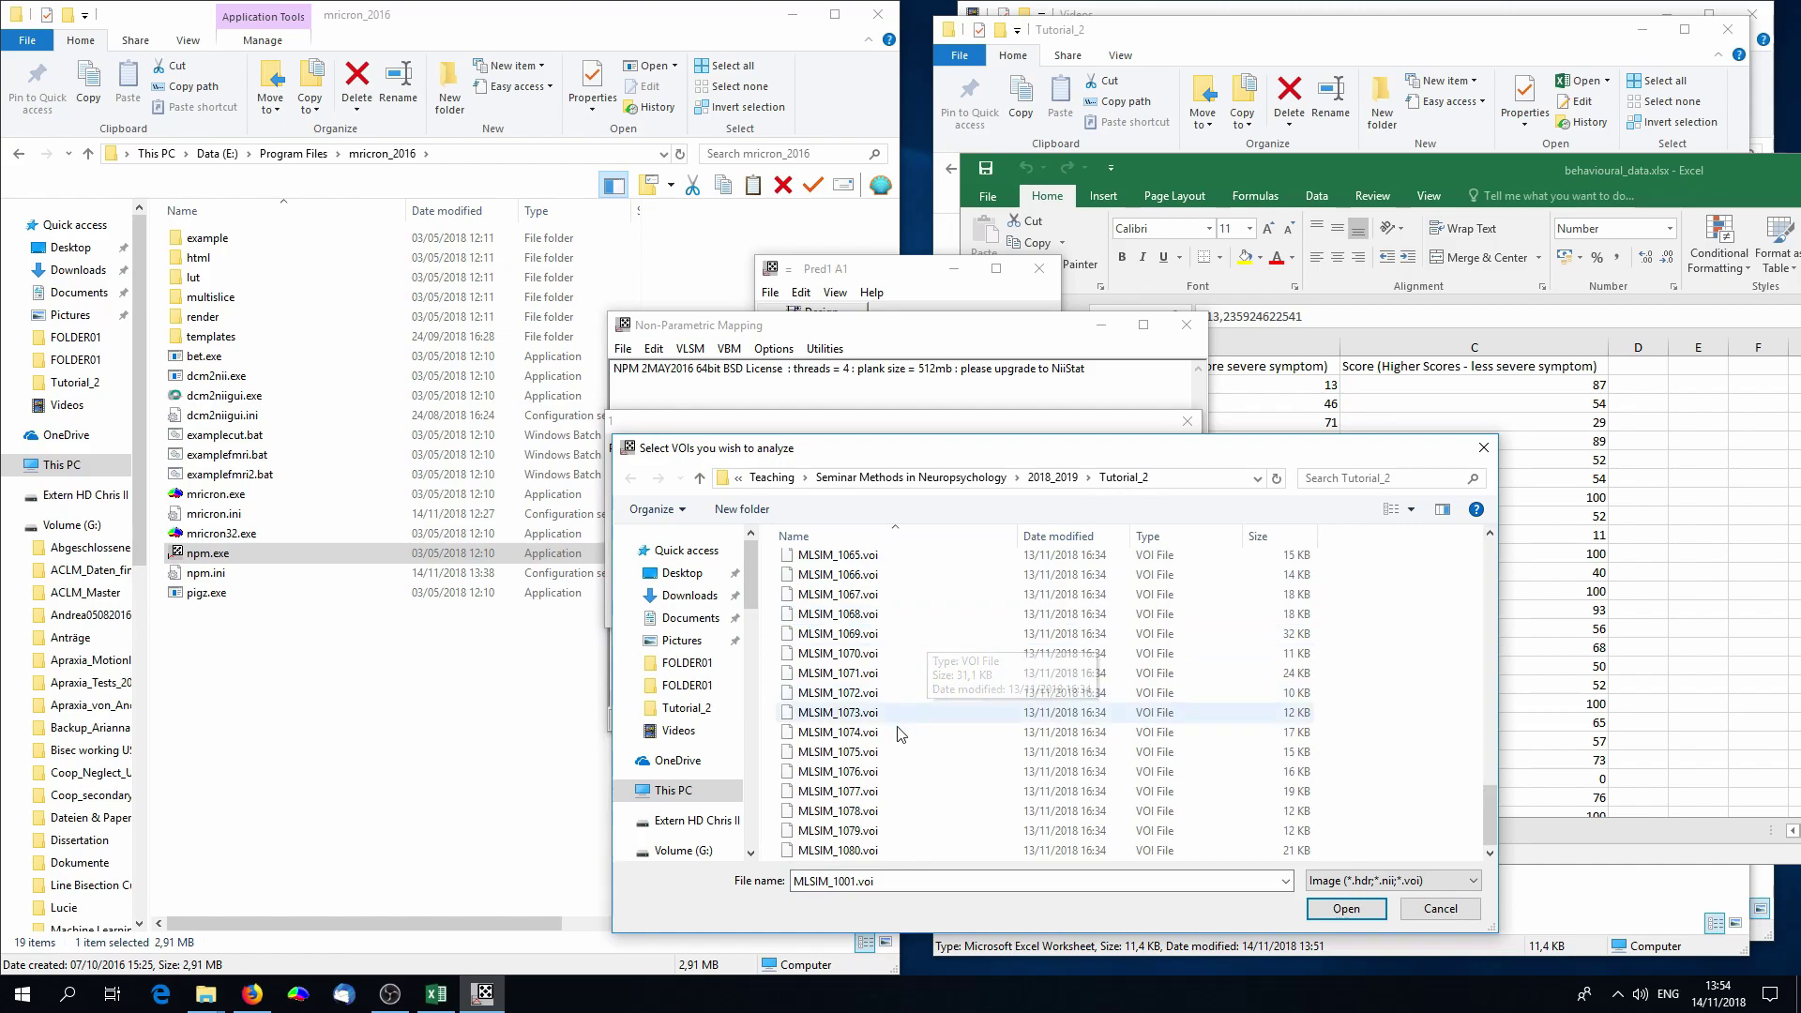
left_click(871, 851, "shift")
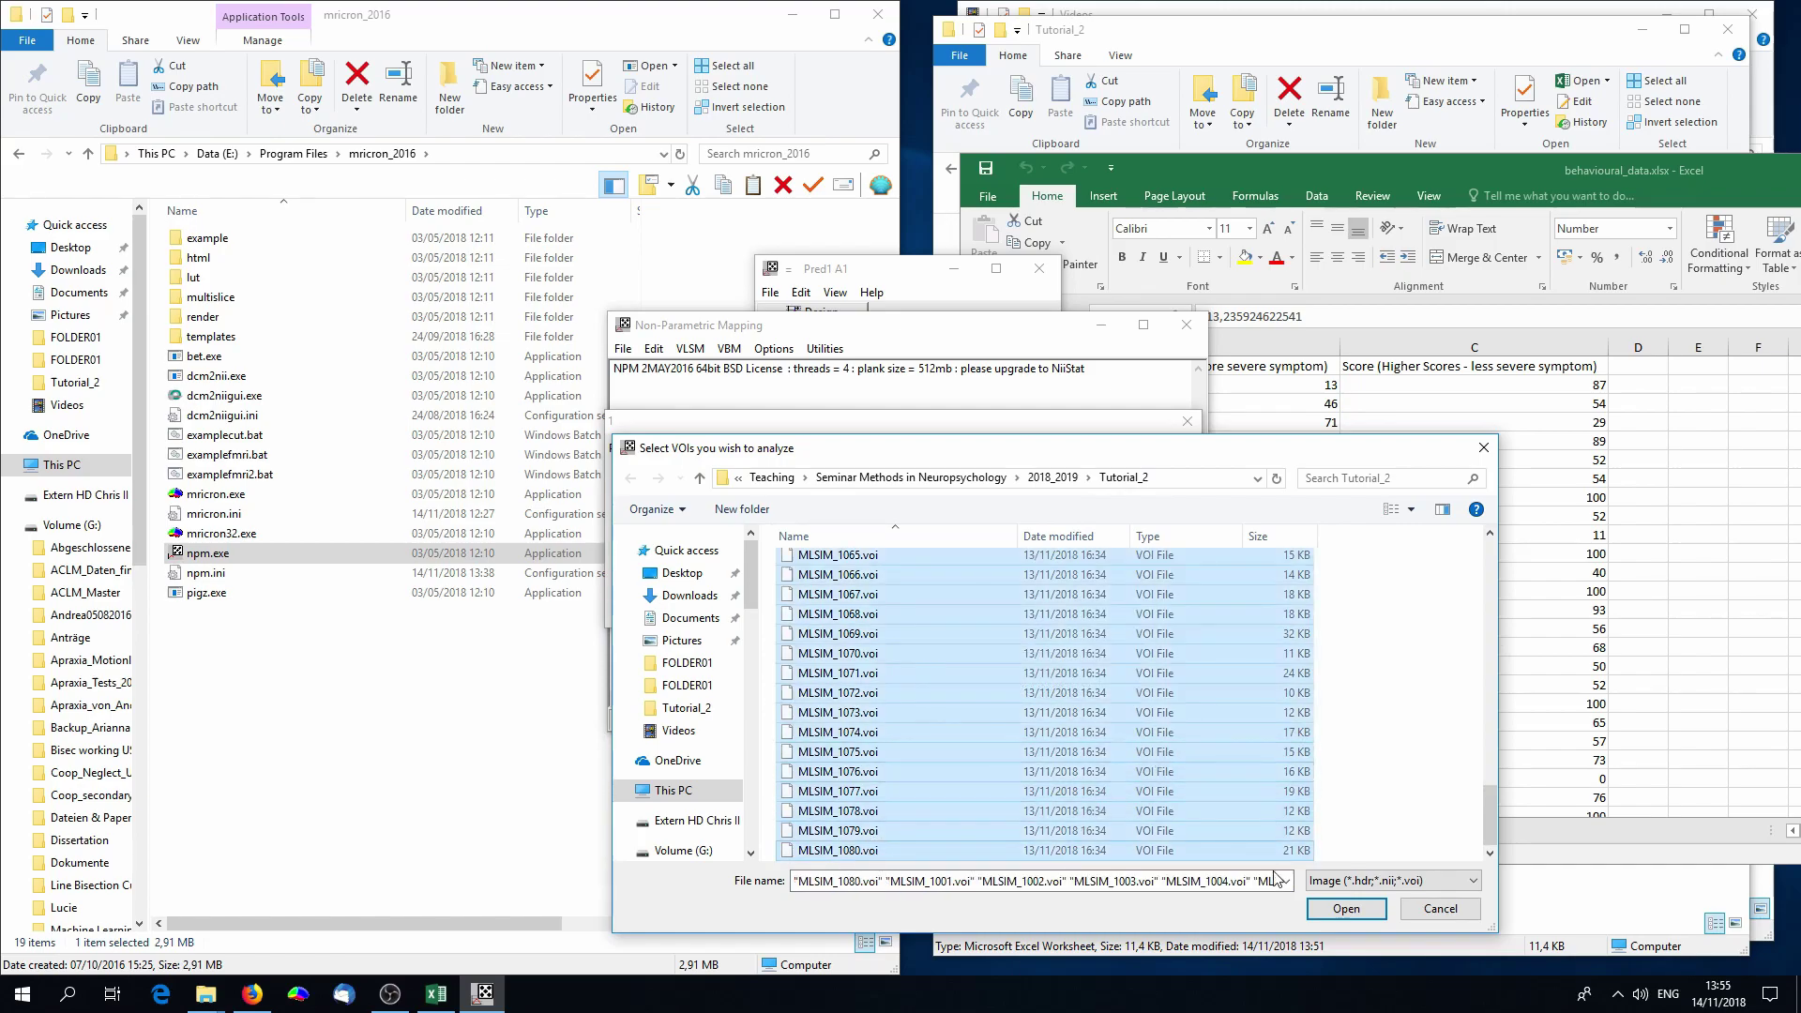
left_click(1337, 910)
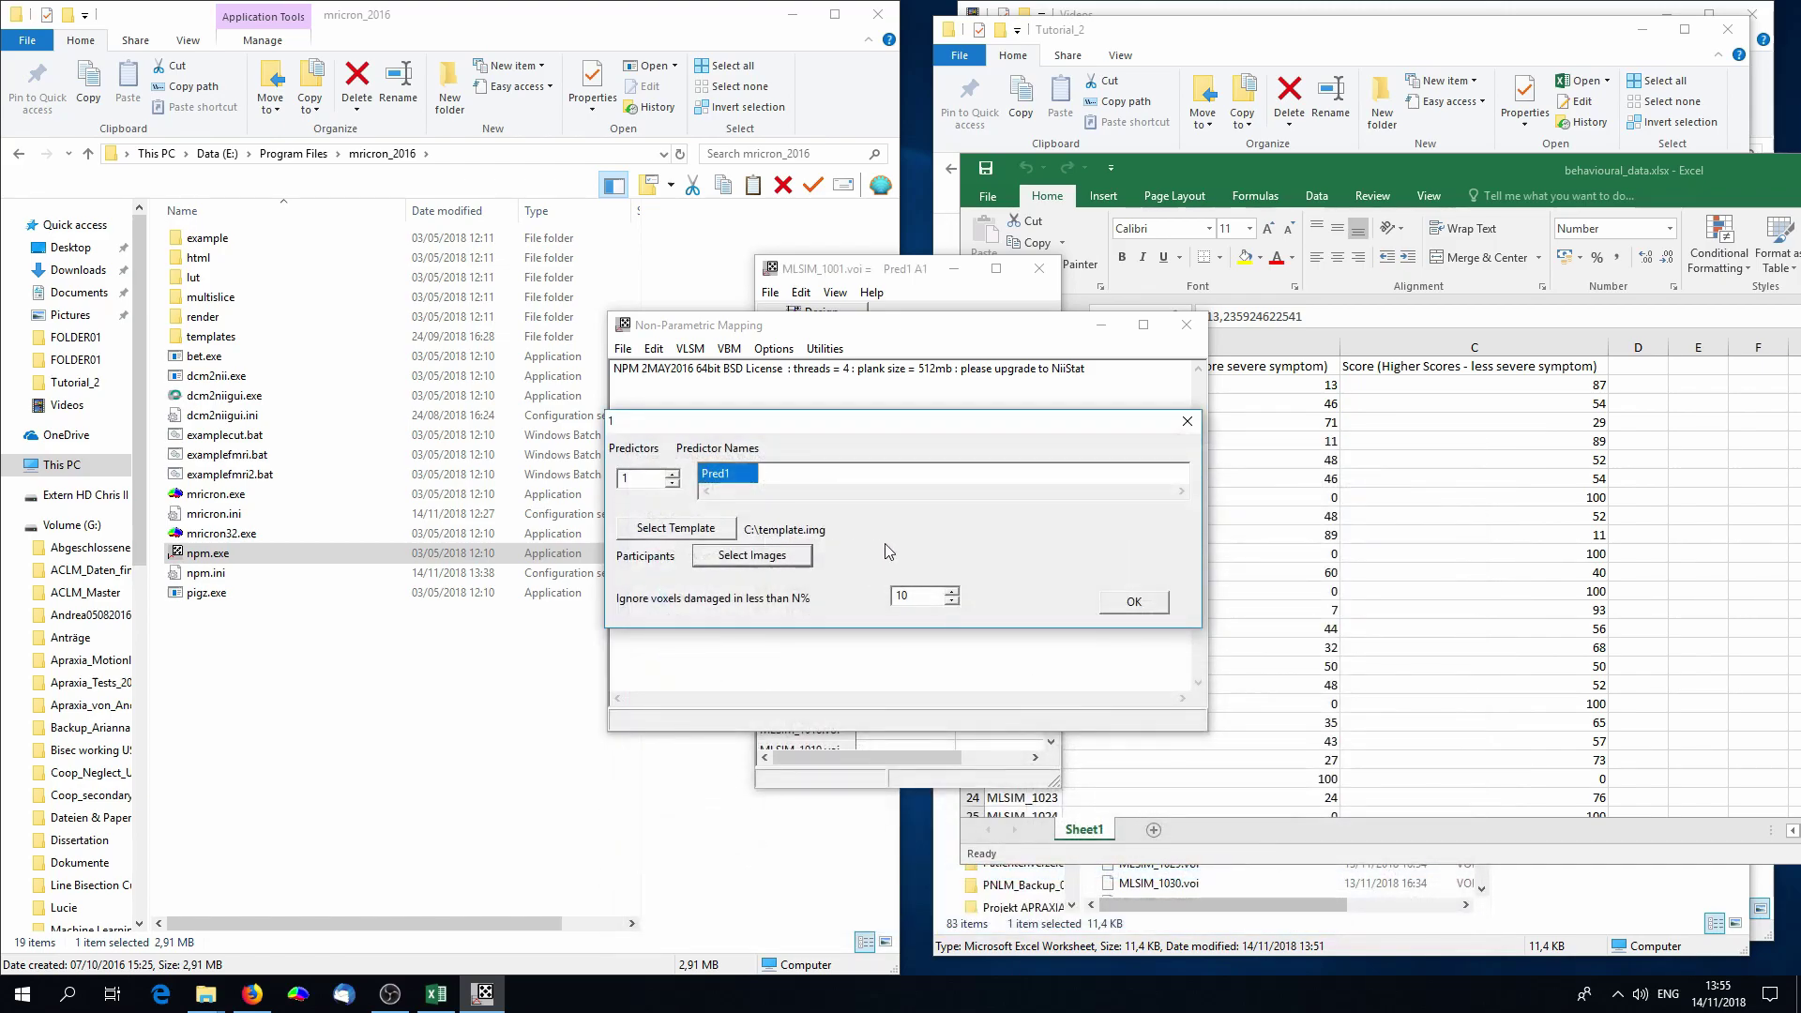
left_click(1130, 605)
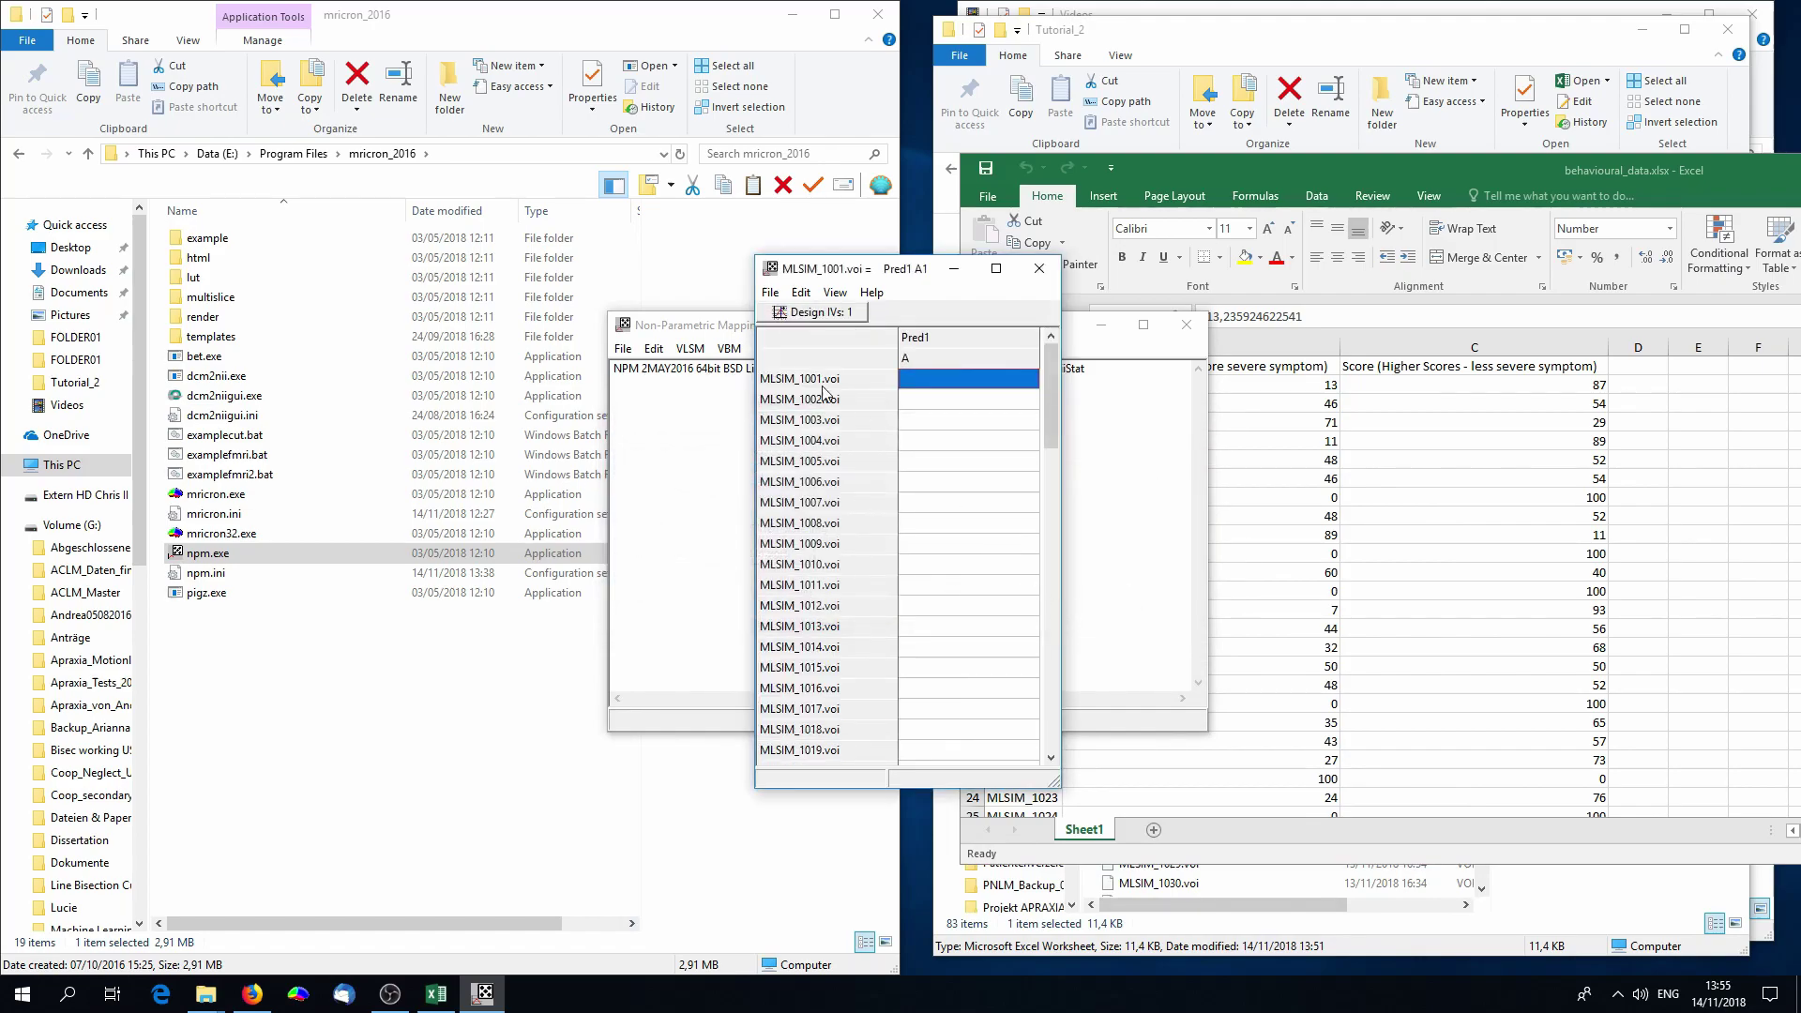
Step: Copy the behavioural scores in cells C2:C81 of the Excel sheet
key("Down")
key("Down")
key("Down")
key("Down")
key("Down")
key("Down")
left_click_drag(1049, 422, 997, 322)
left_click(949, 380)
key("alt+Tab")
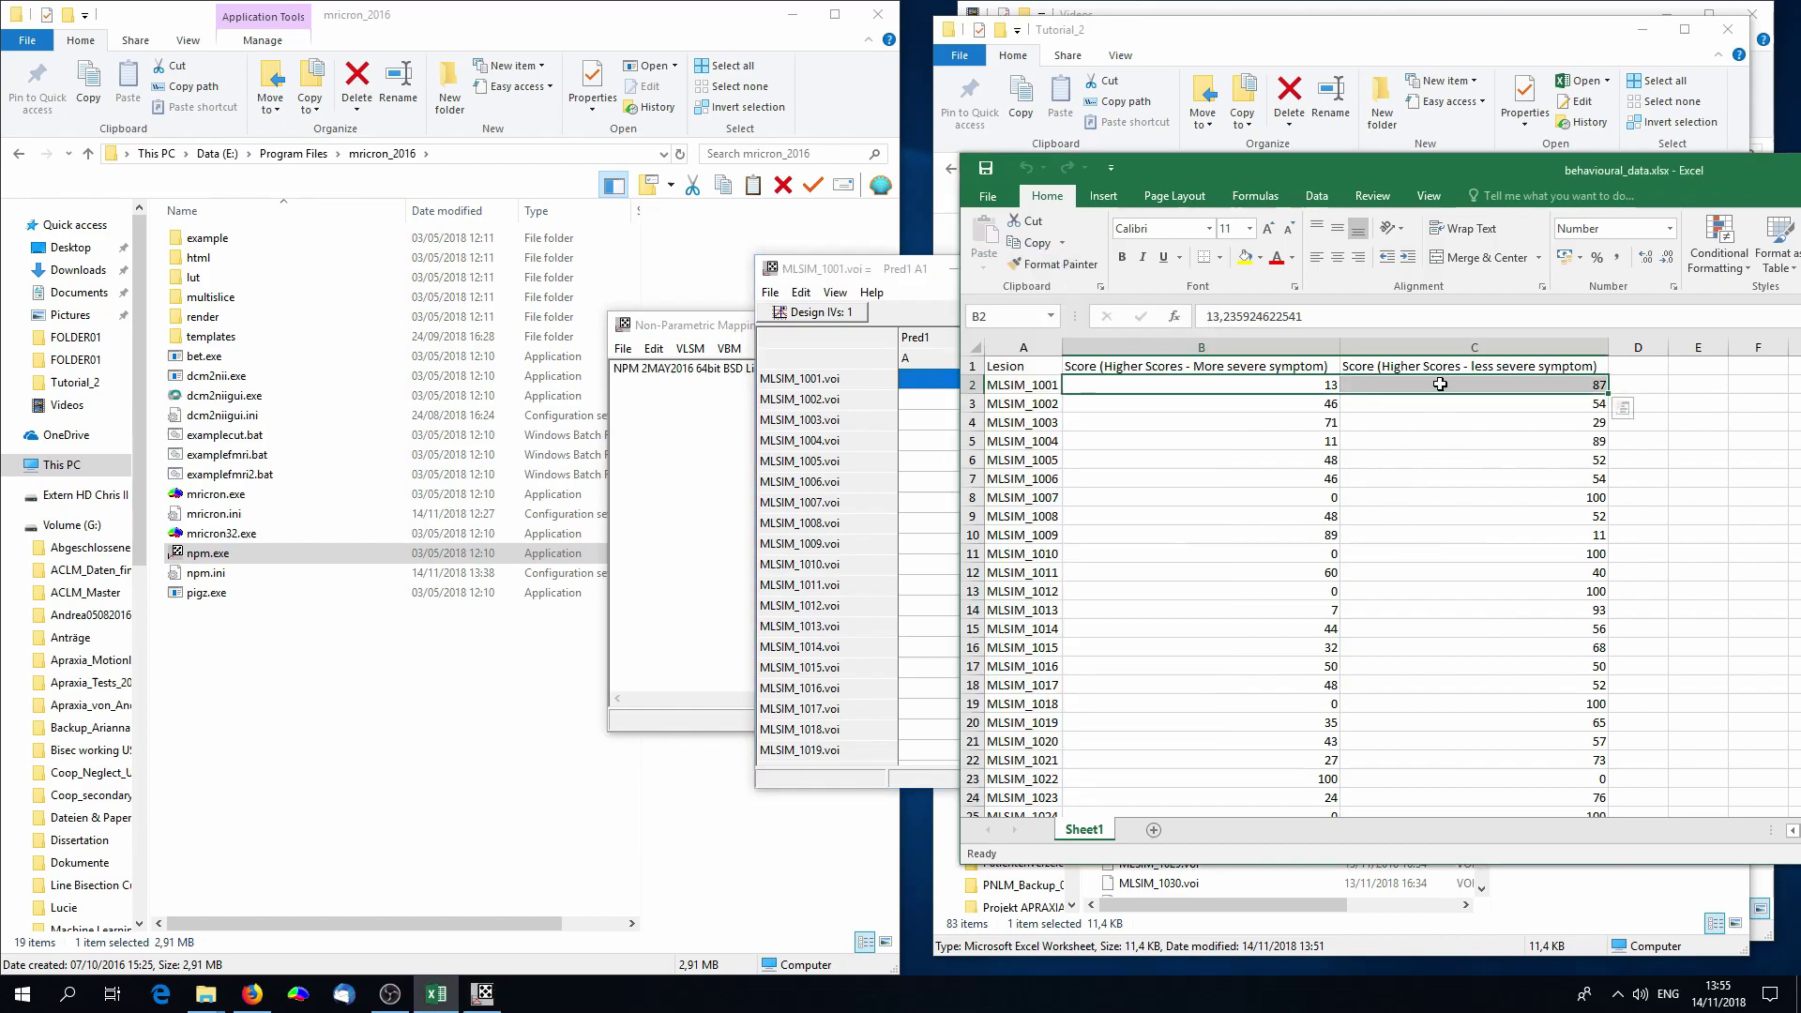
left_click(1440, 384)
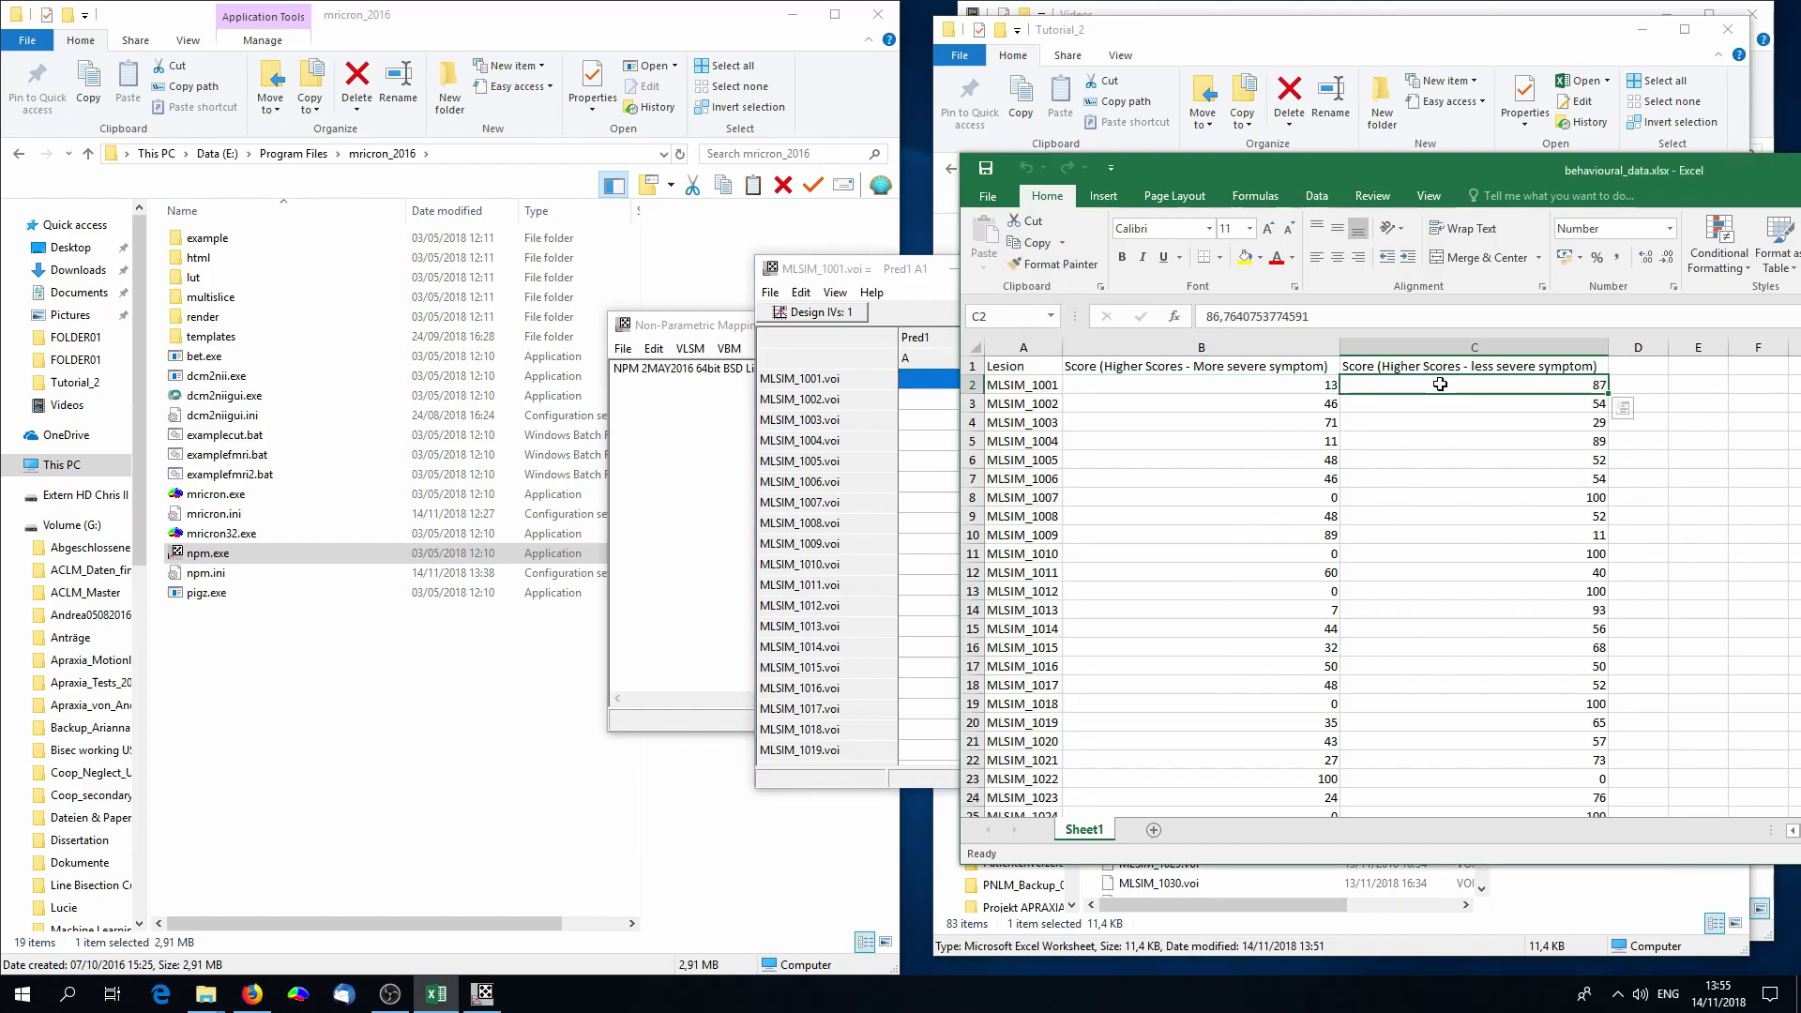
left_click_drag(1440, 384, 1422, 773)
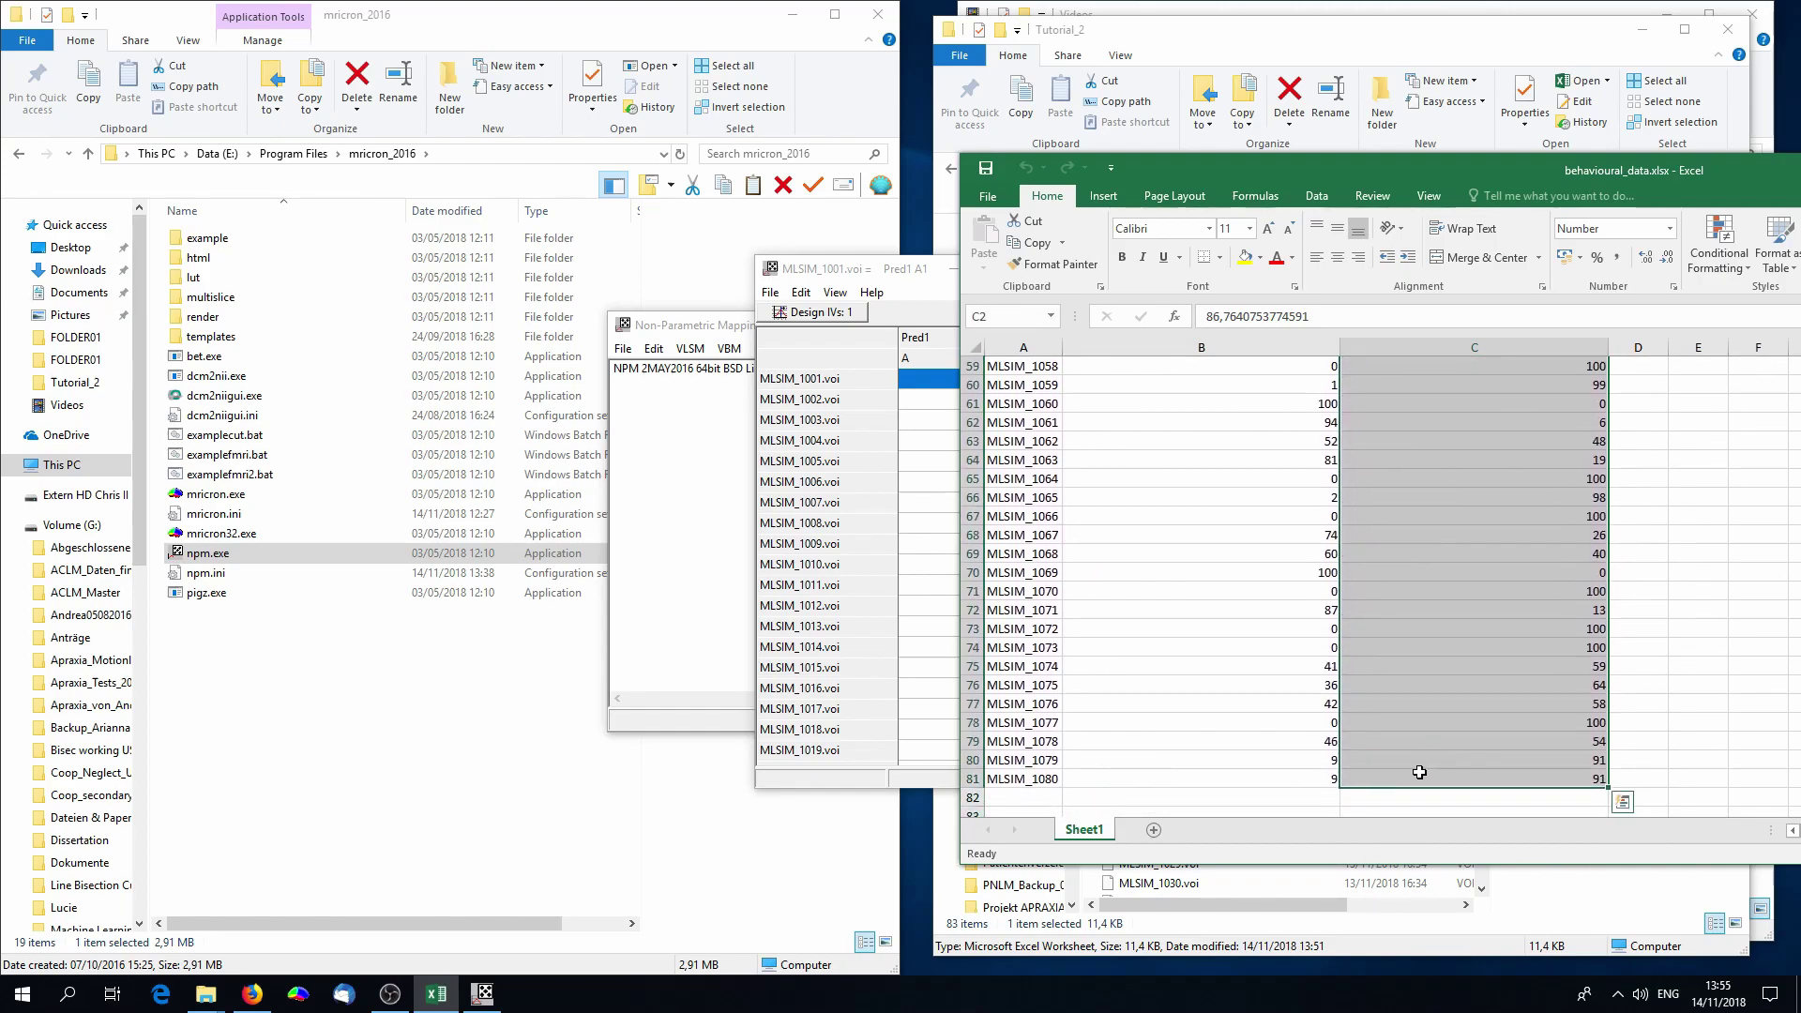
key("ctrl+c")
Step: Paste the copied scores into the Pred1 column of NPM's design grid
key("alt+Tab")
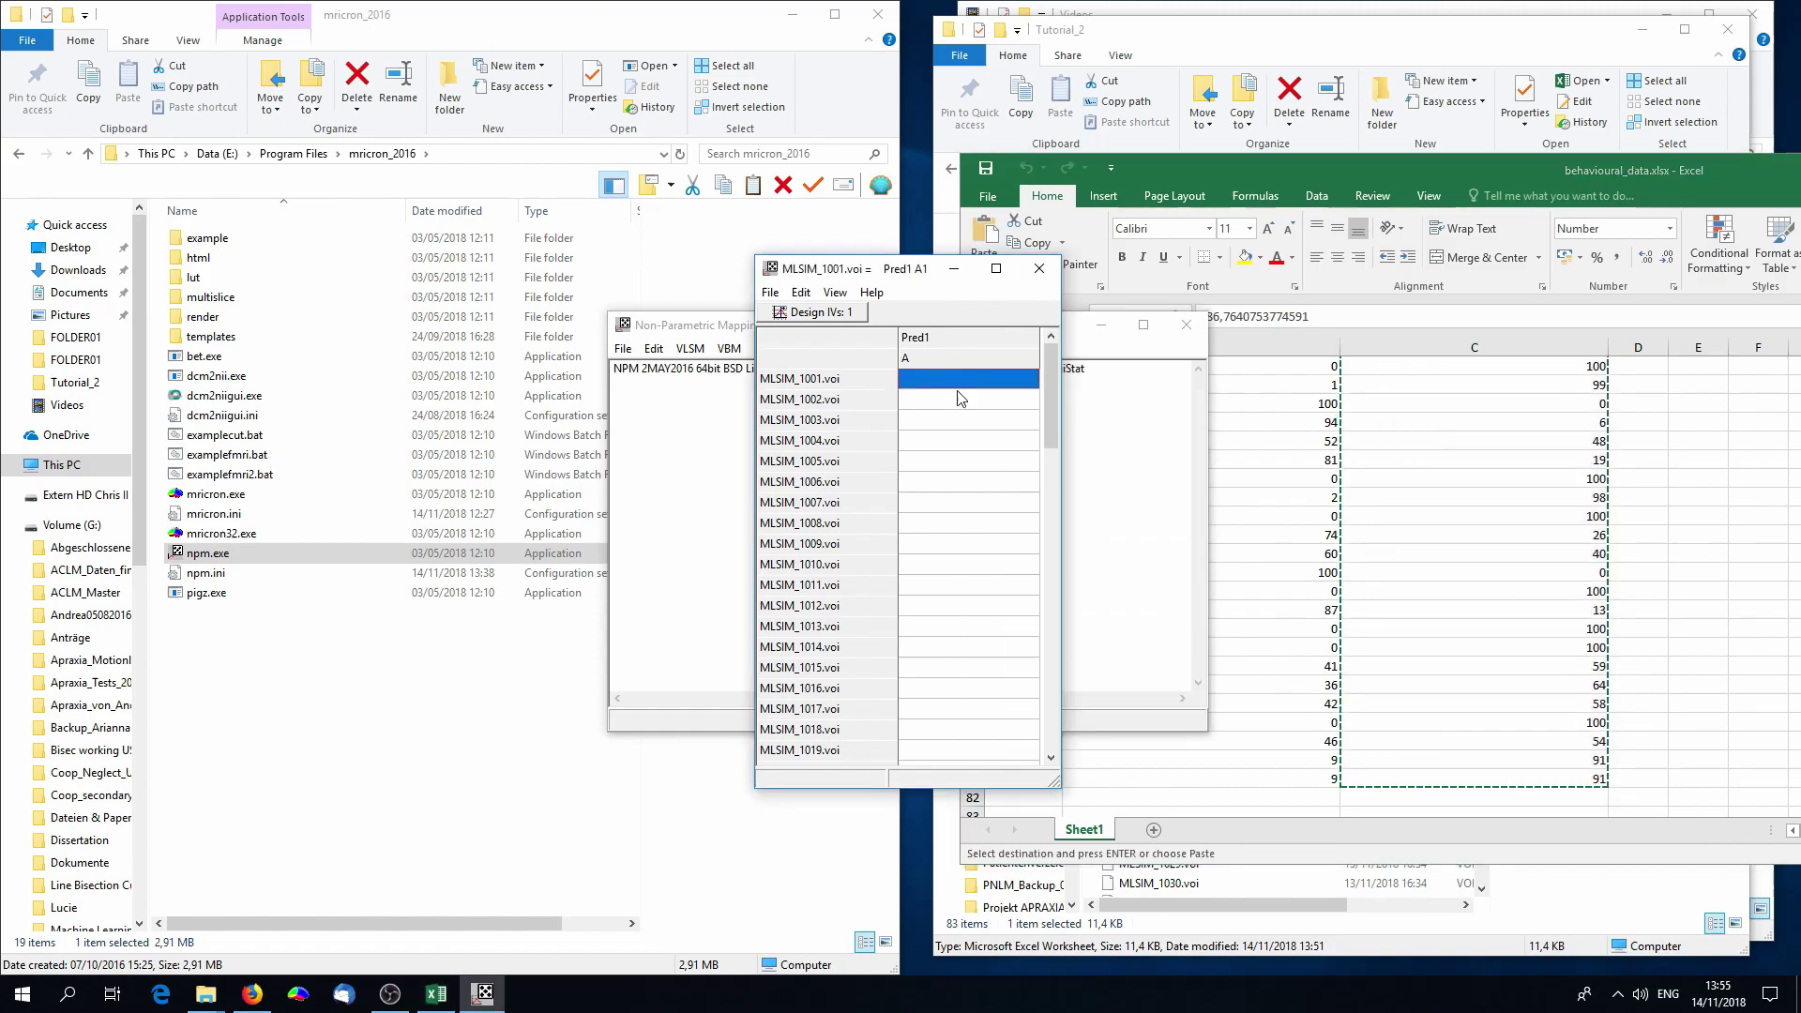
key("ctrl+v")
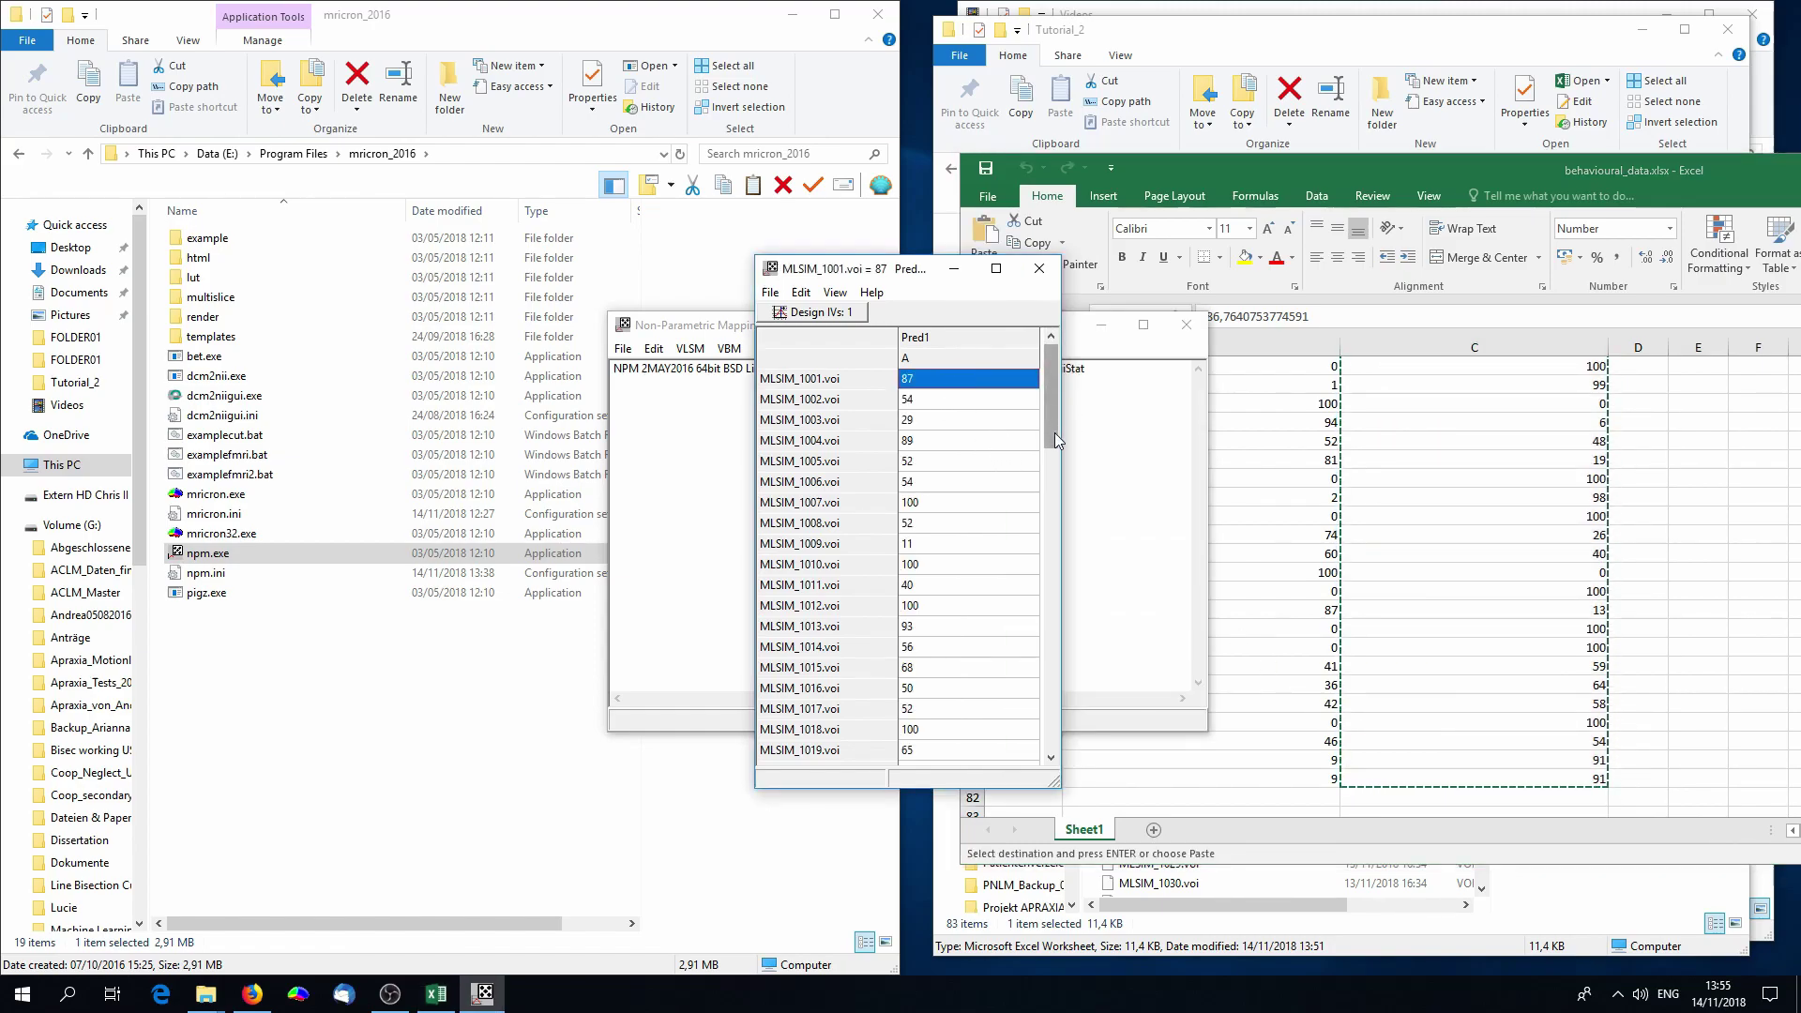
left_click_drag(1054, 431, 1066, 383)
left_click(770, 291)
Step: Save the design as lesion_analysis_example.val in the Tutorial_2 folder
left_click(793, 359)
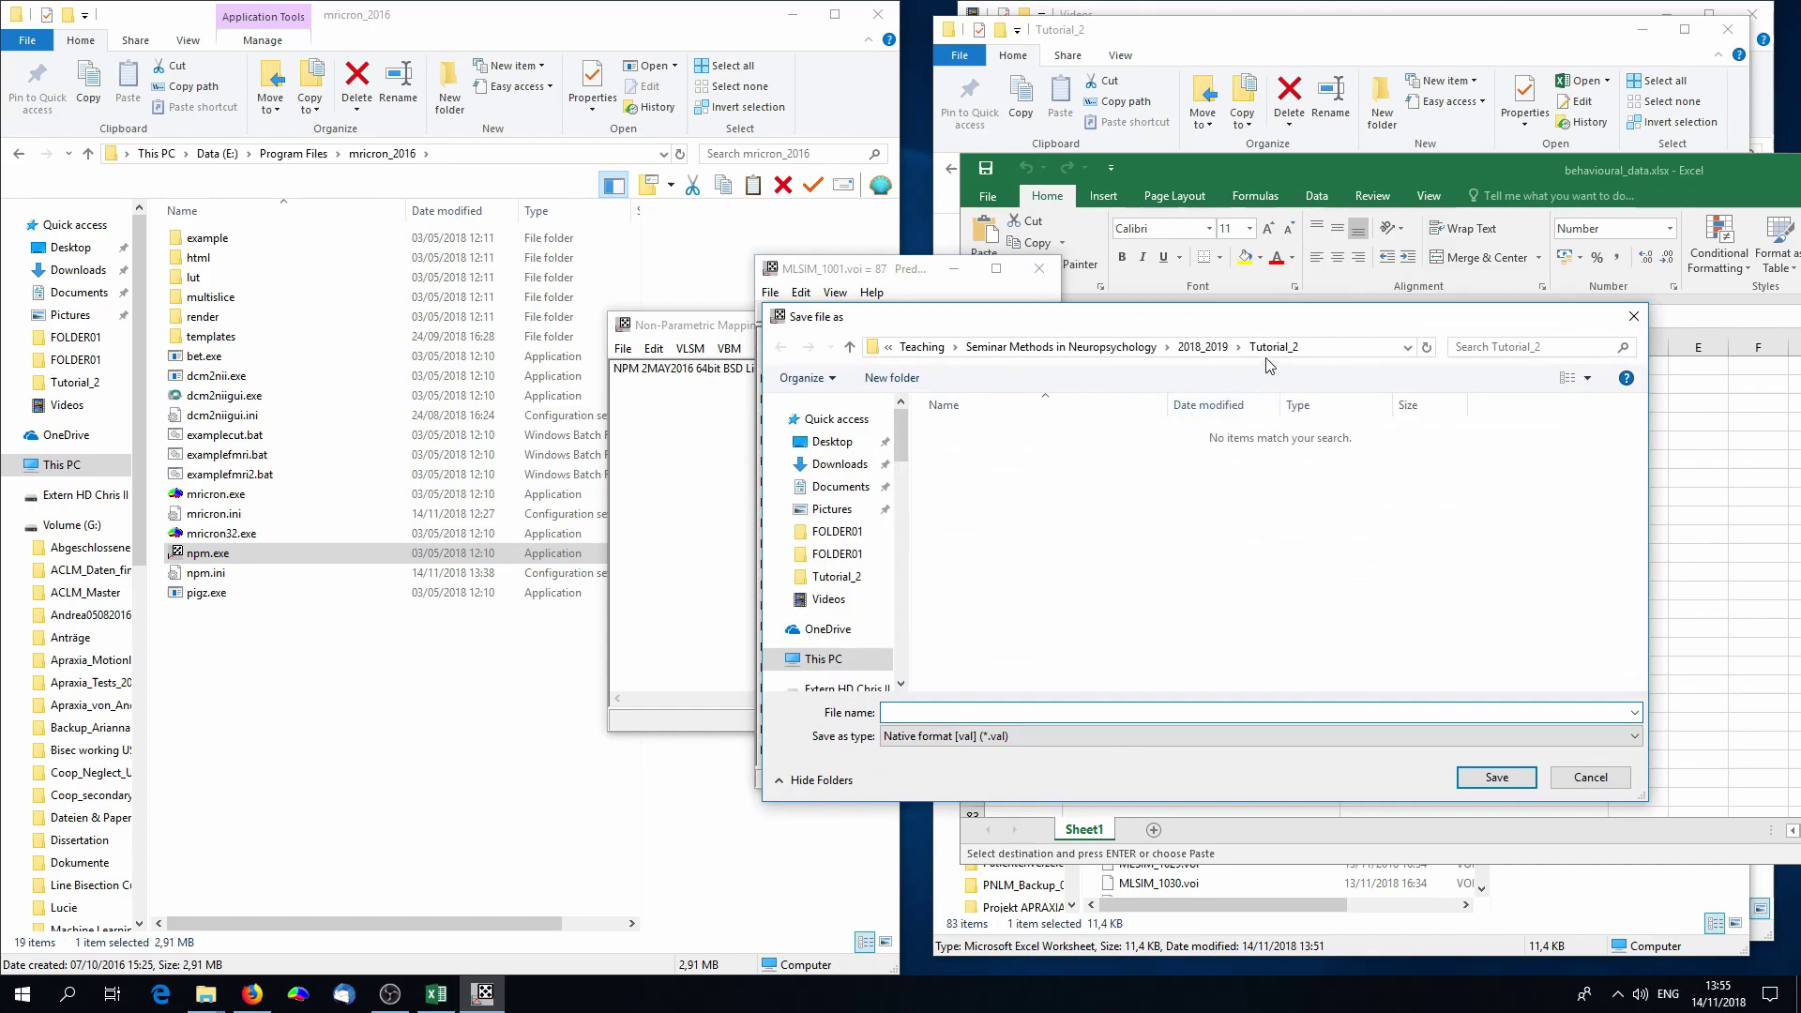
left_click(942, 709)
type("lesion")
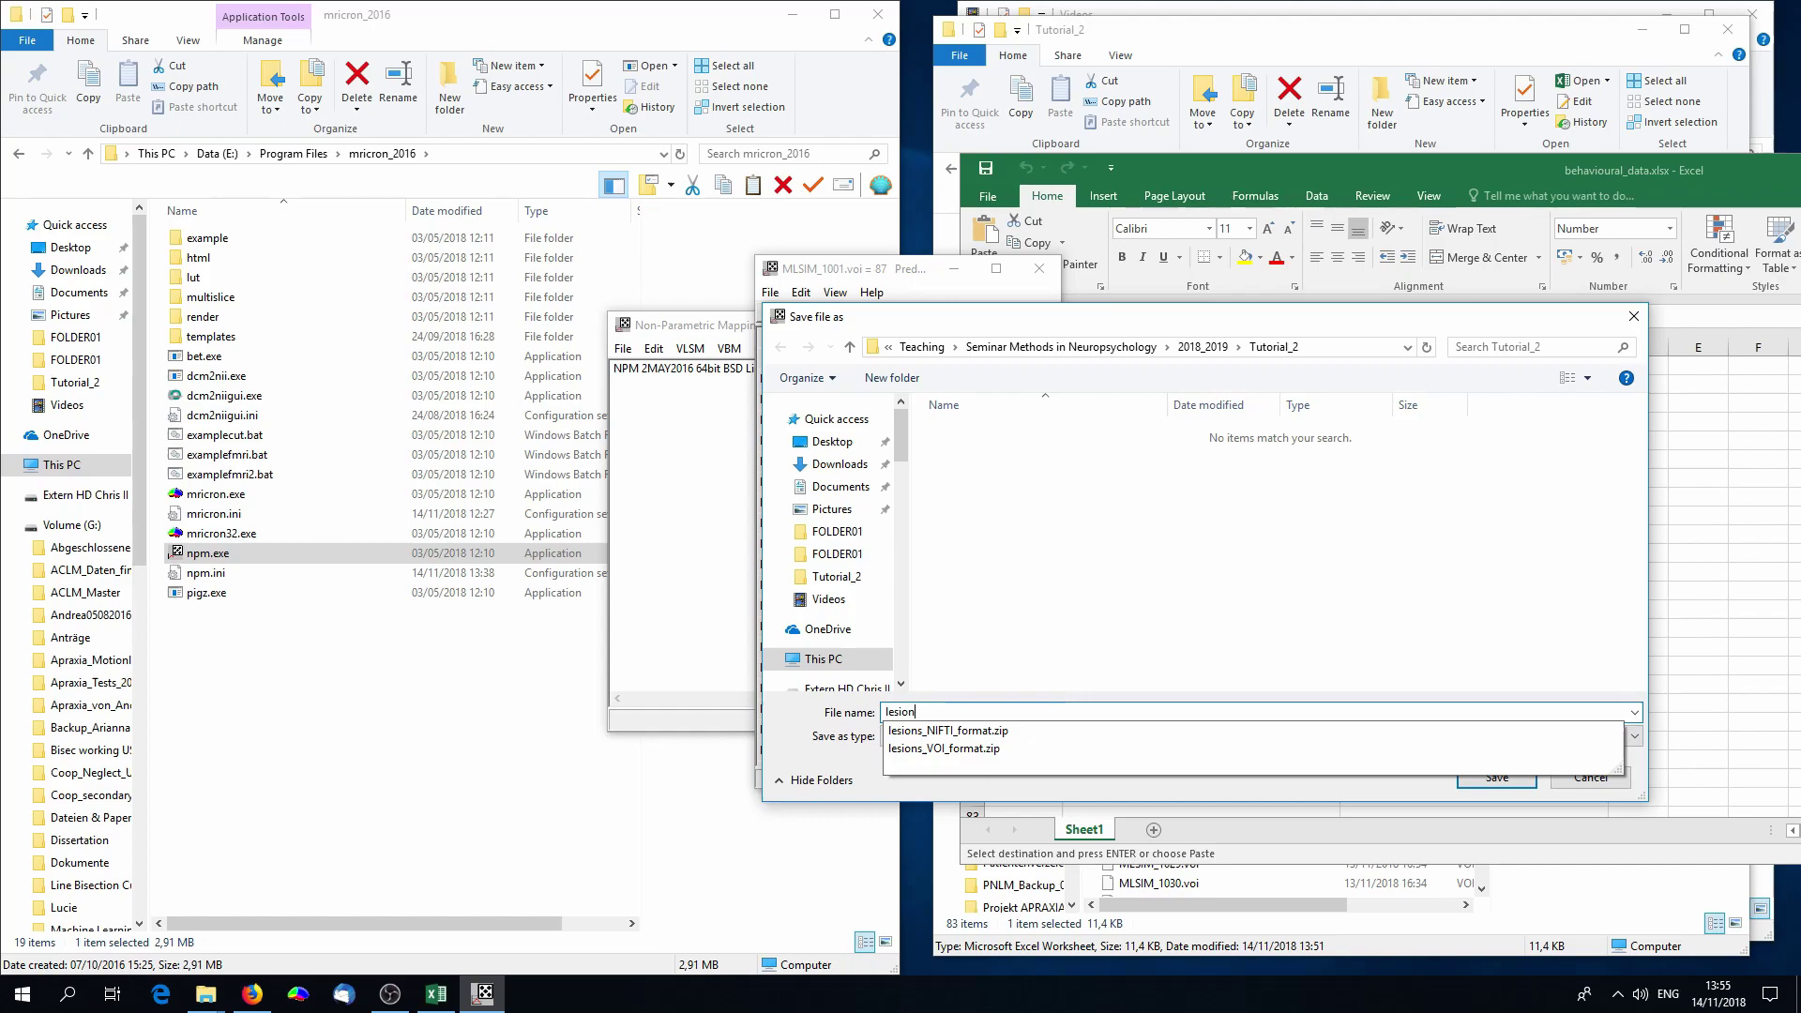
type("_analysis_example")
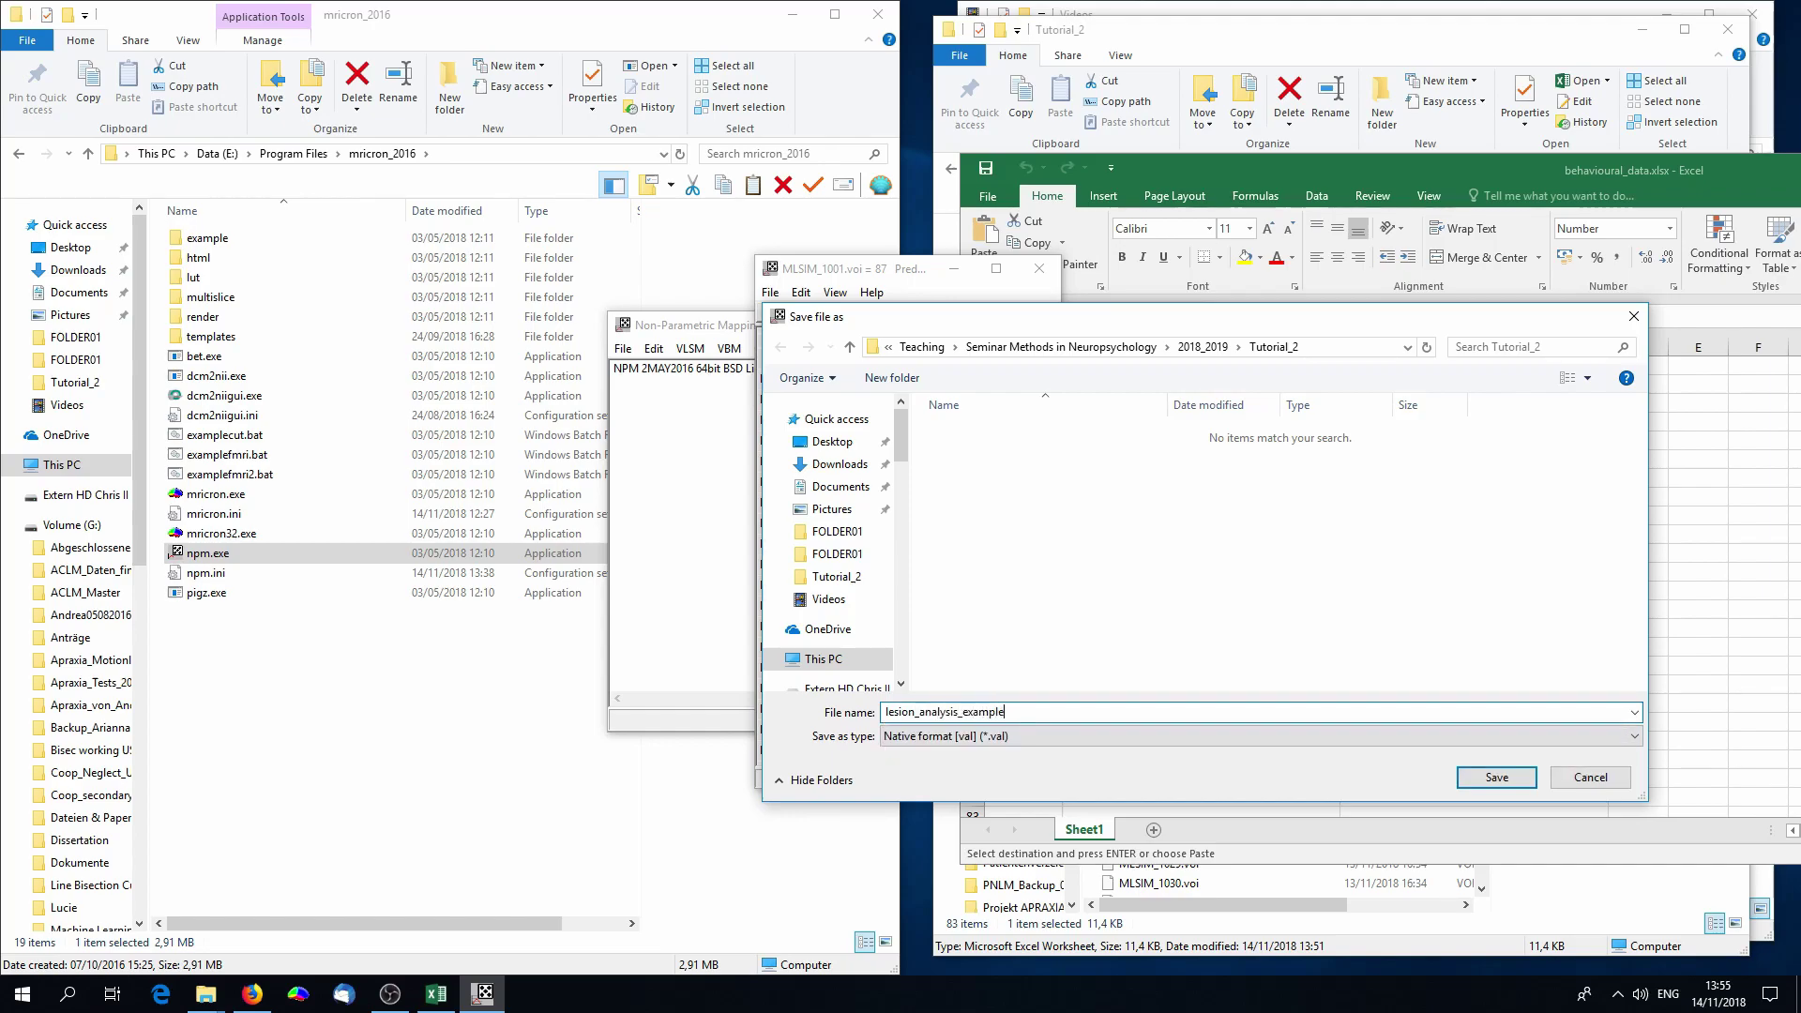
left_click(1493, 778)
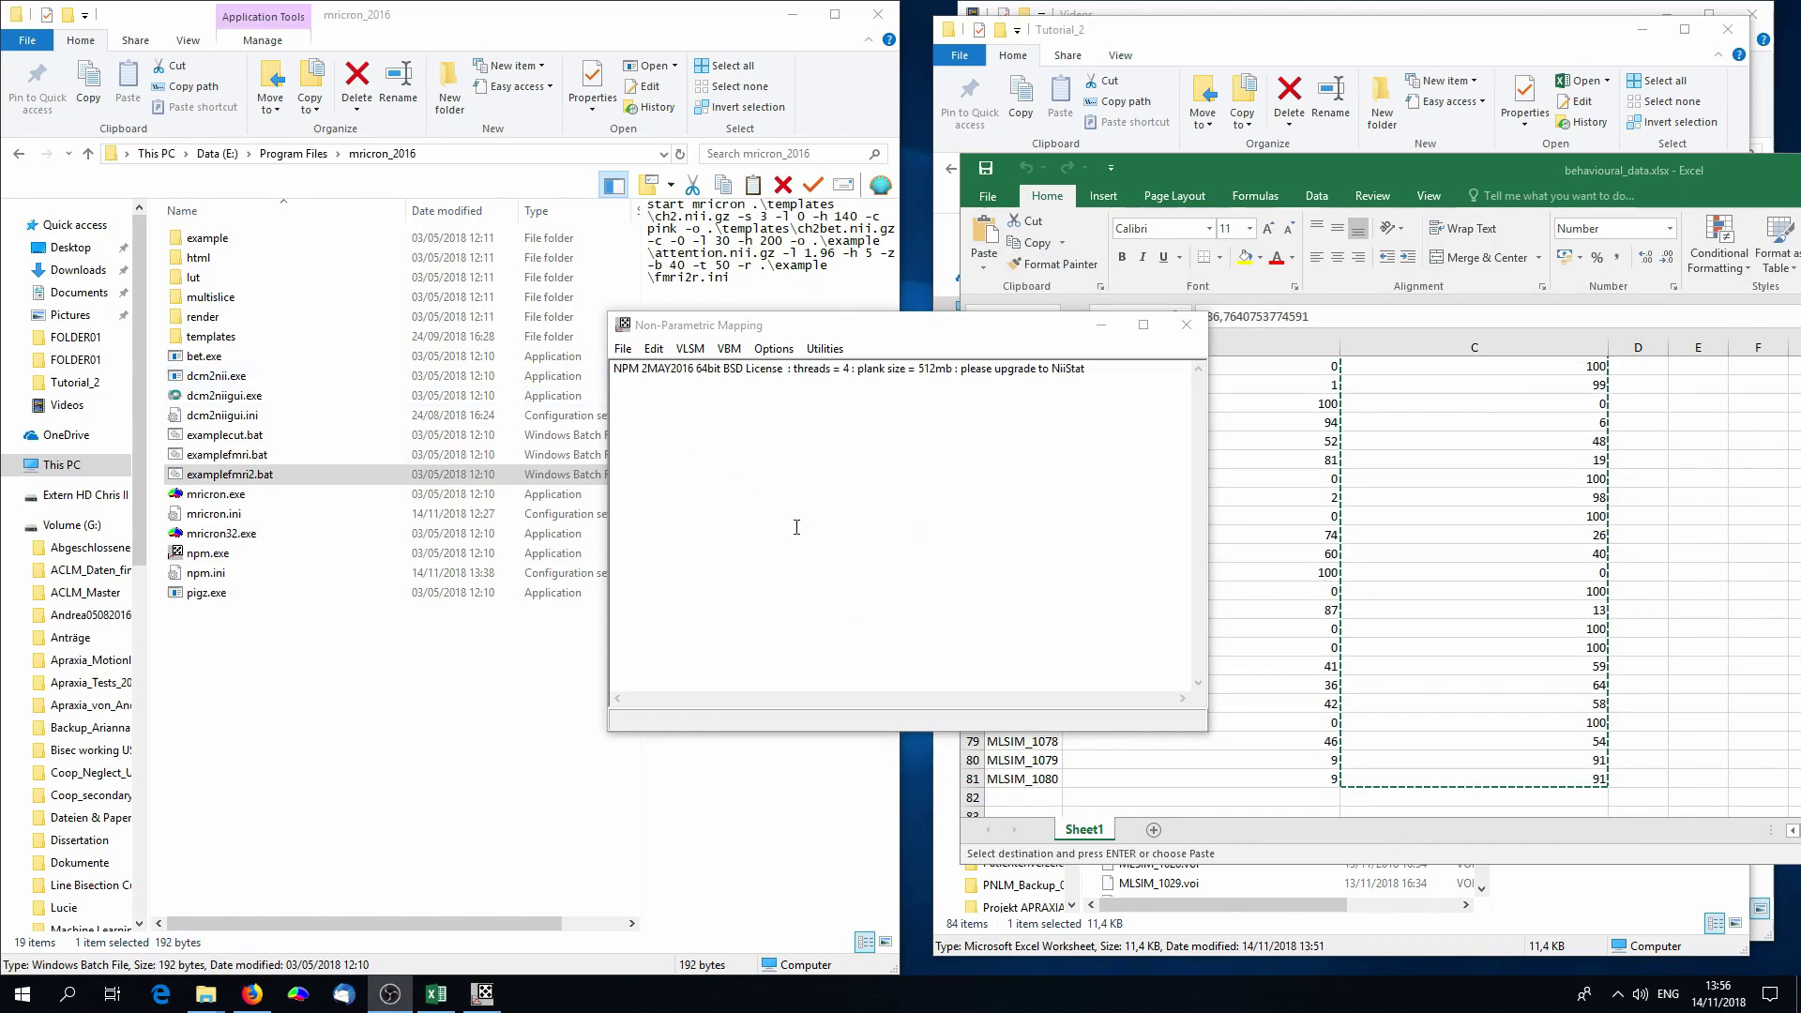
Step: Start a continuous-score VLSM on lesion_analysis_example.val, saving lesion_analysis_example_results.nii with no mask
left_click(690, 349)
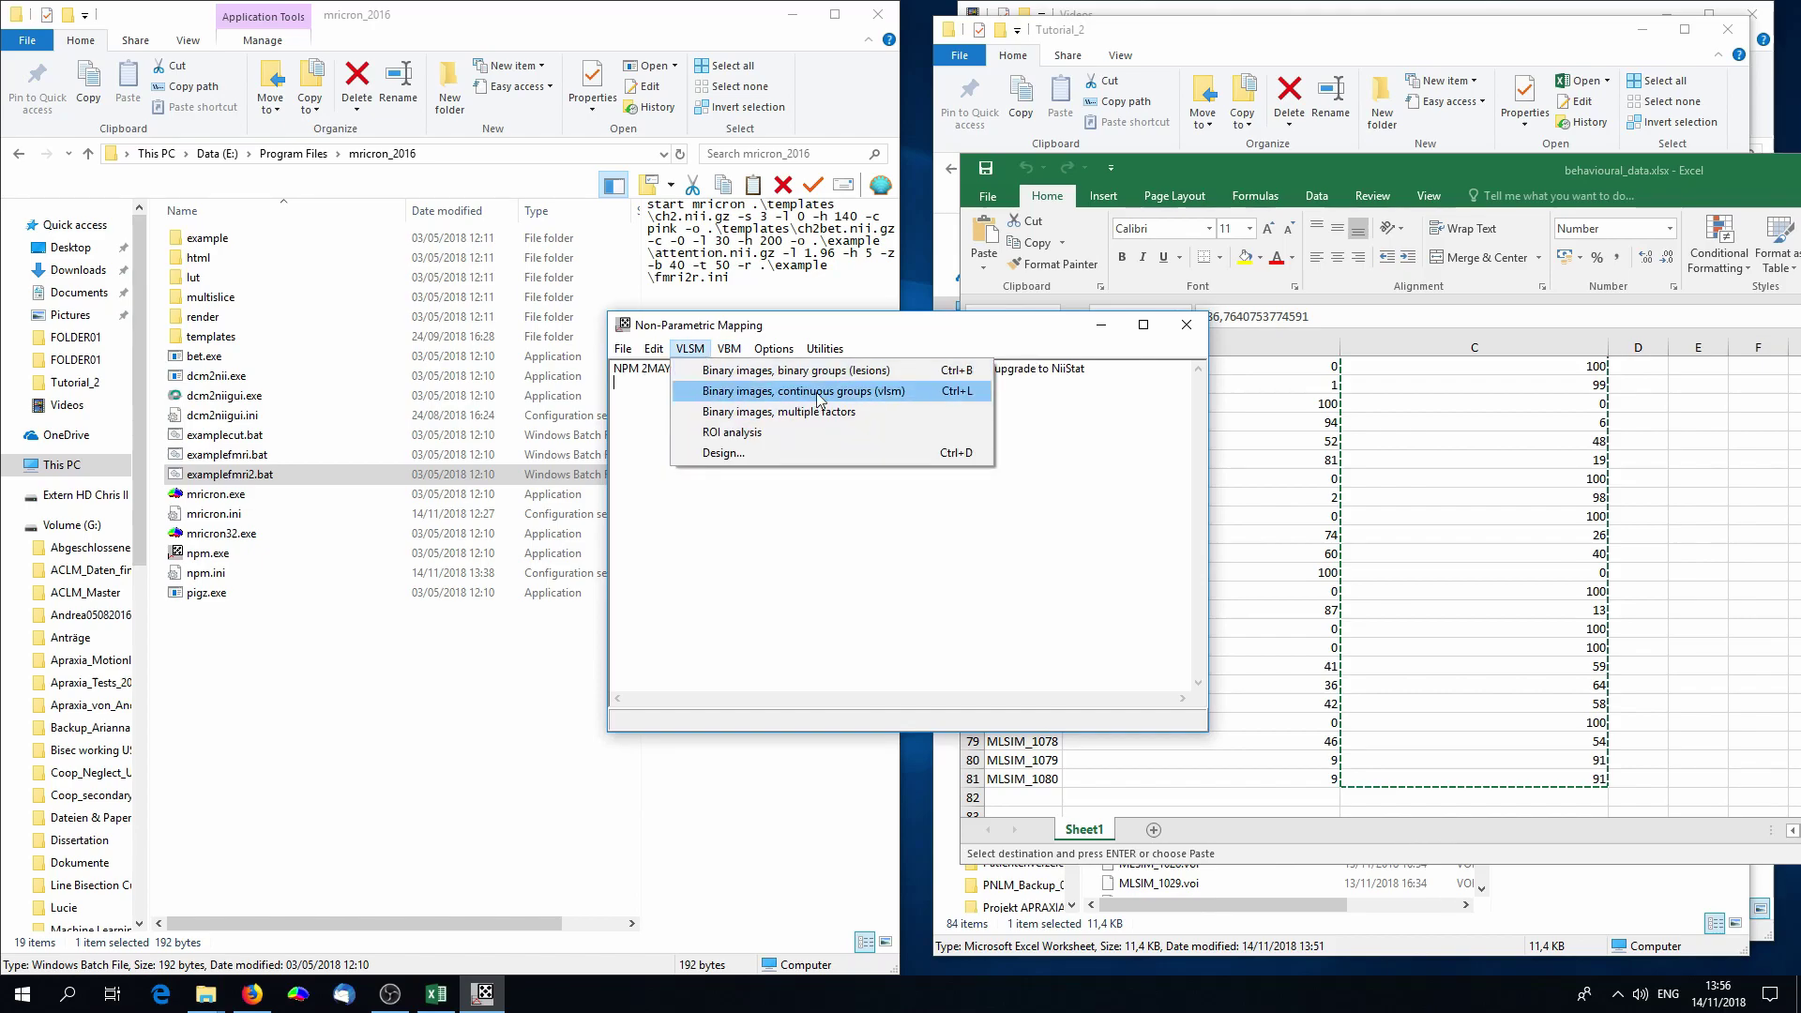
left_click(819, 391)
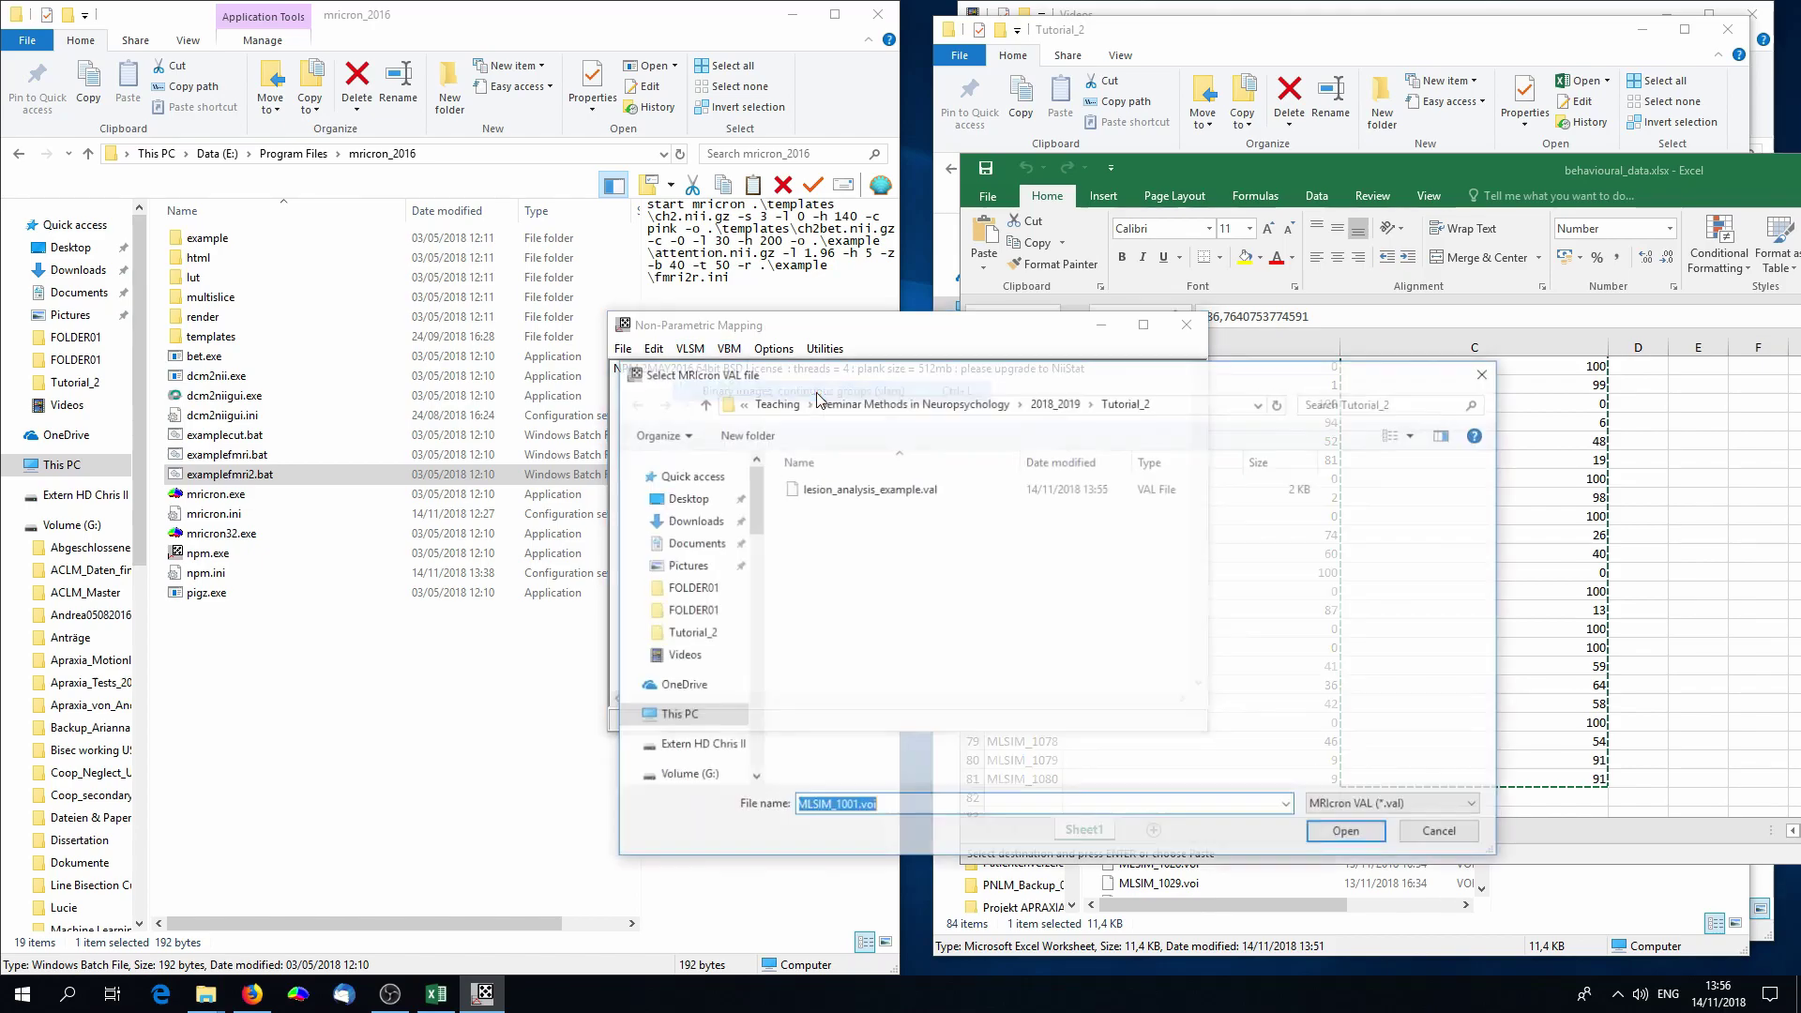
double_click(853, 491)
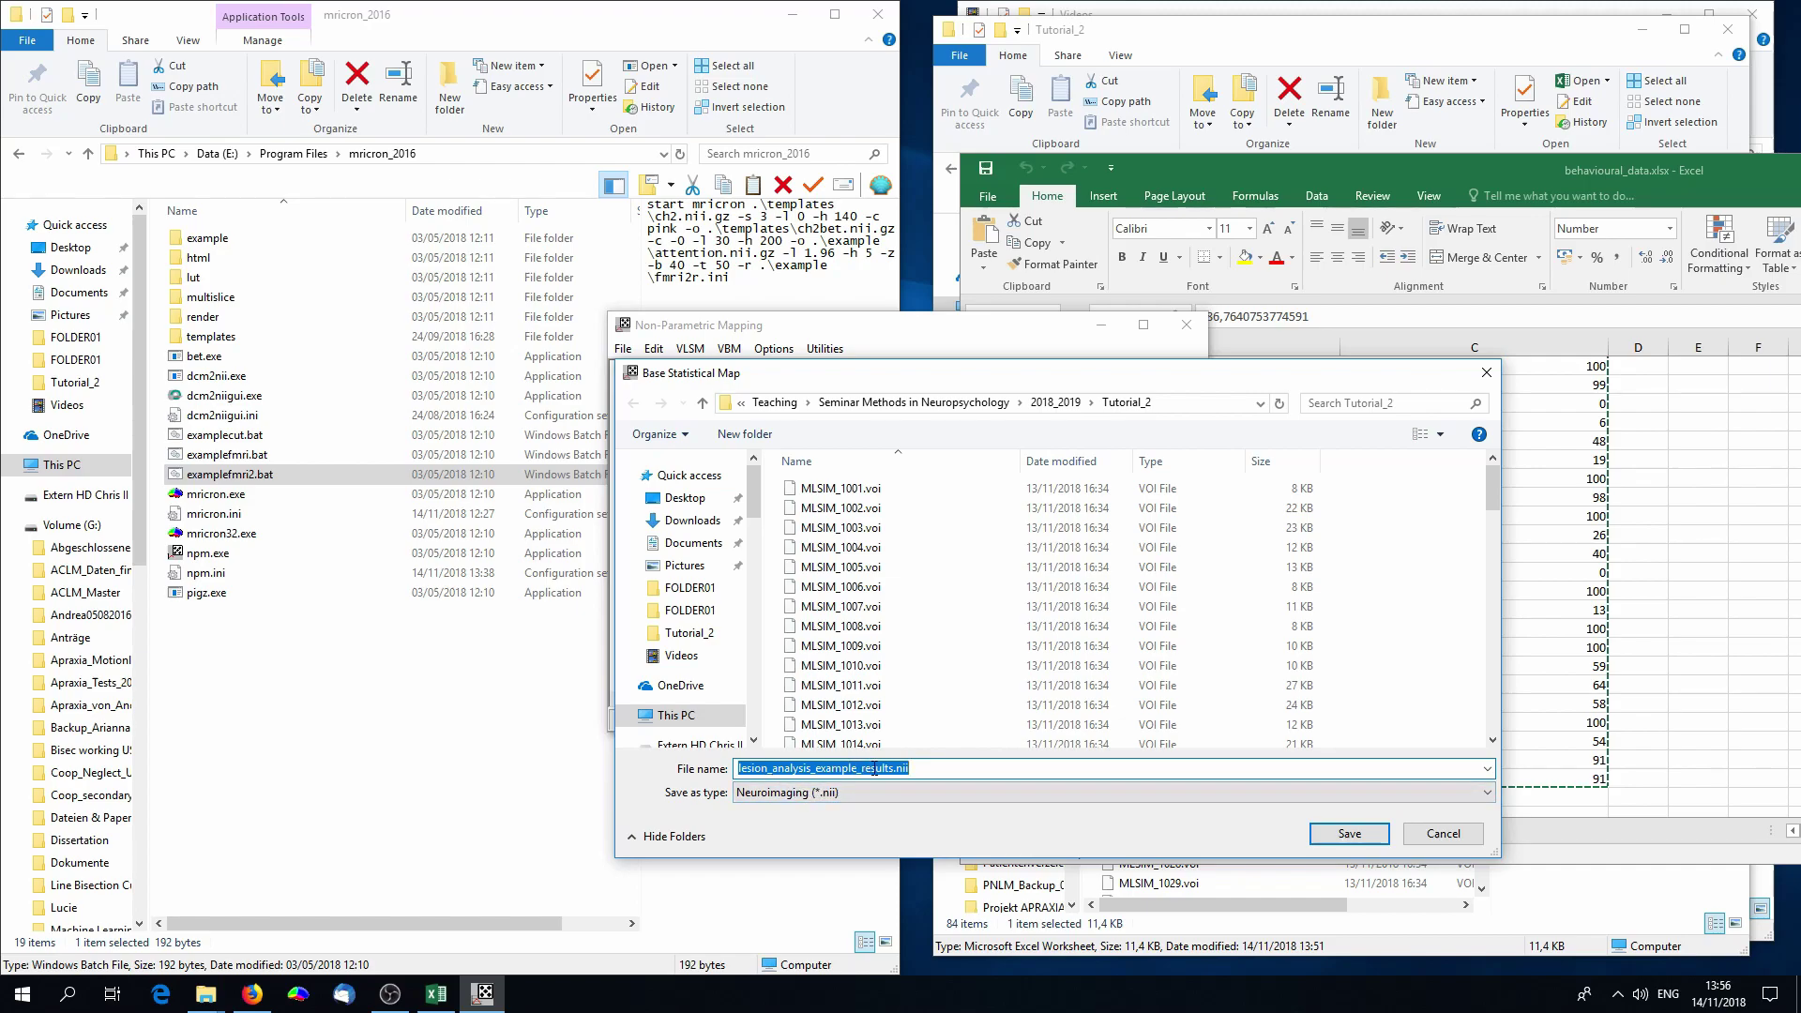
left_click(1326, 843)
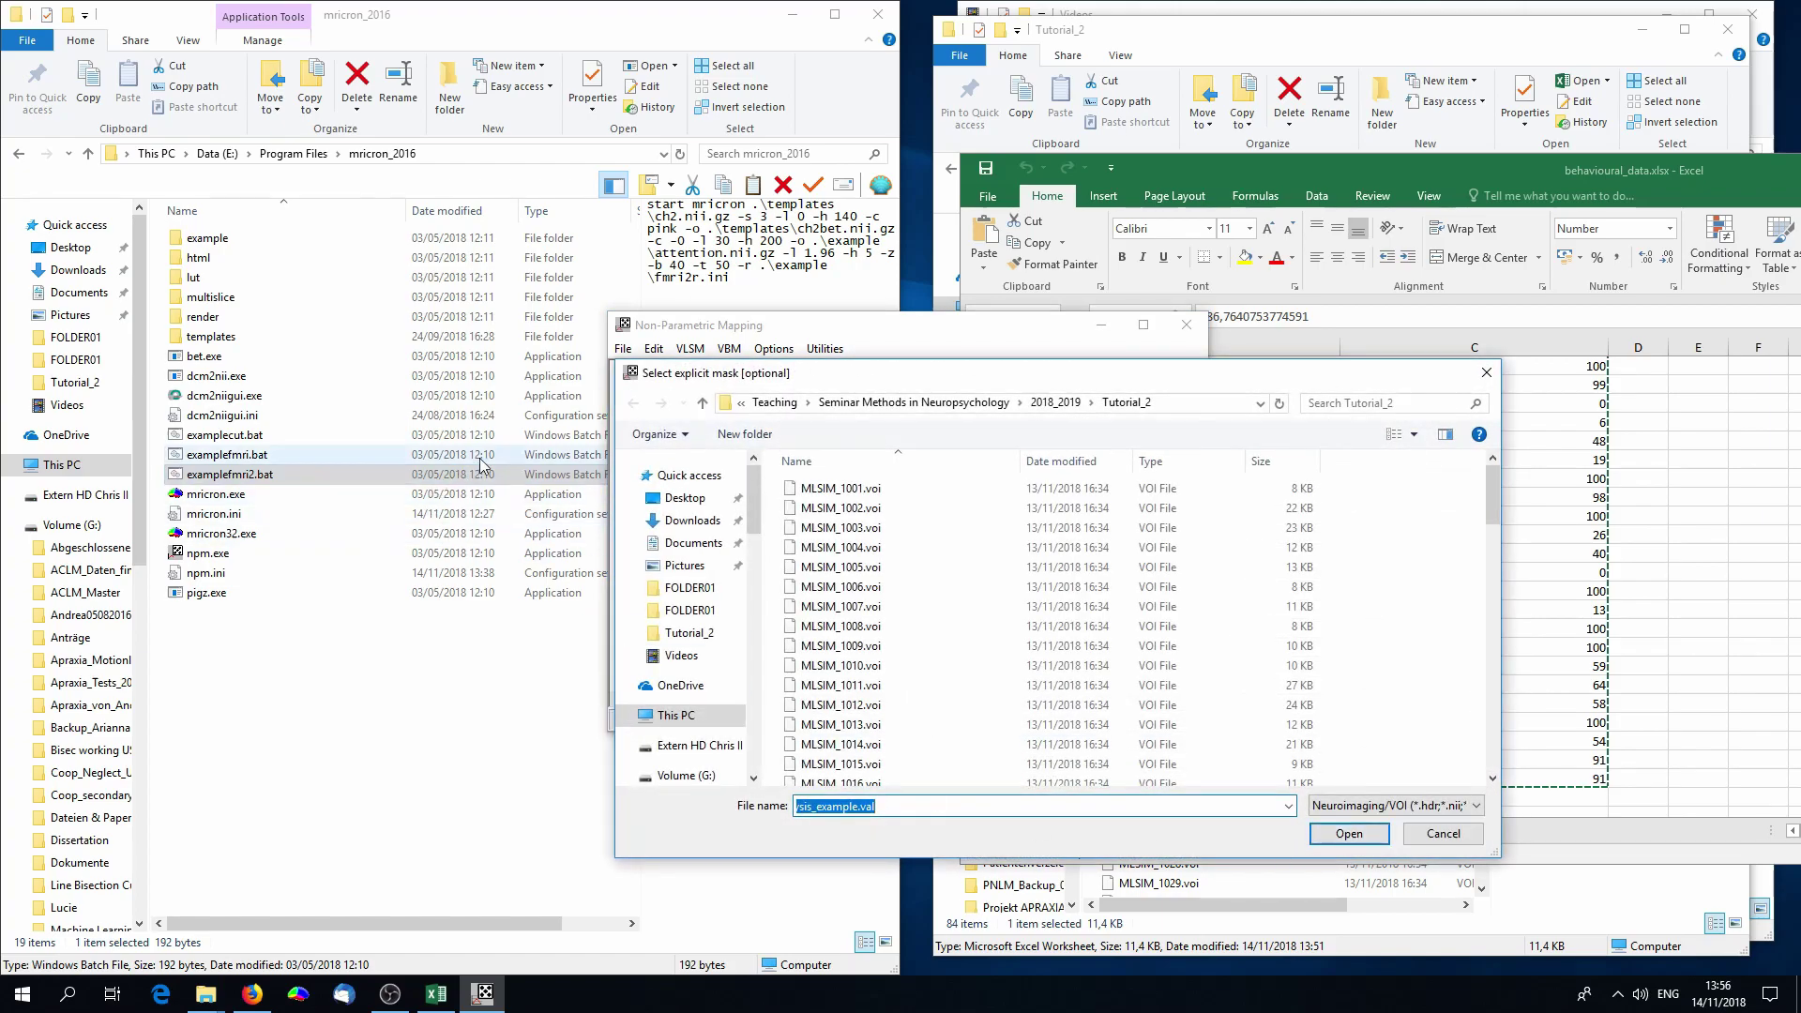
left_click(1433, 834)
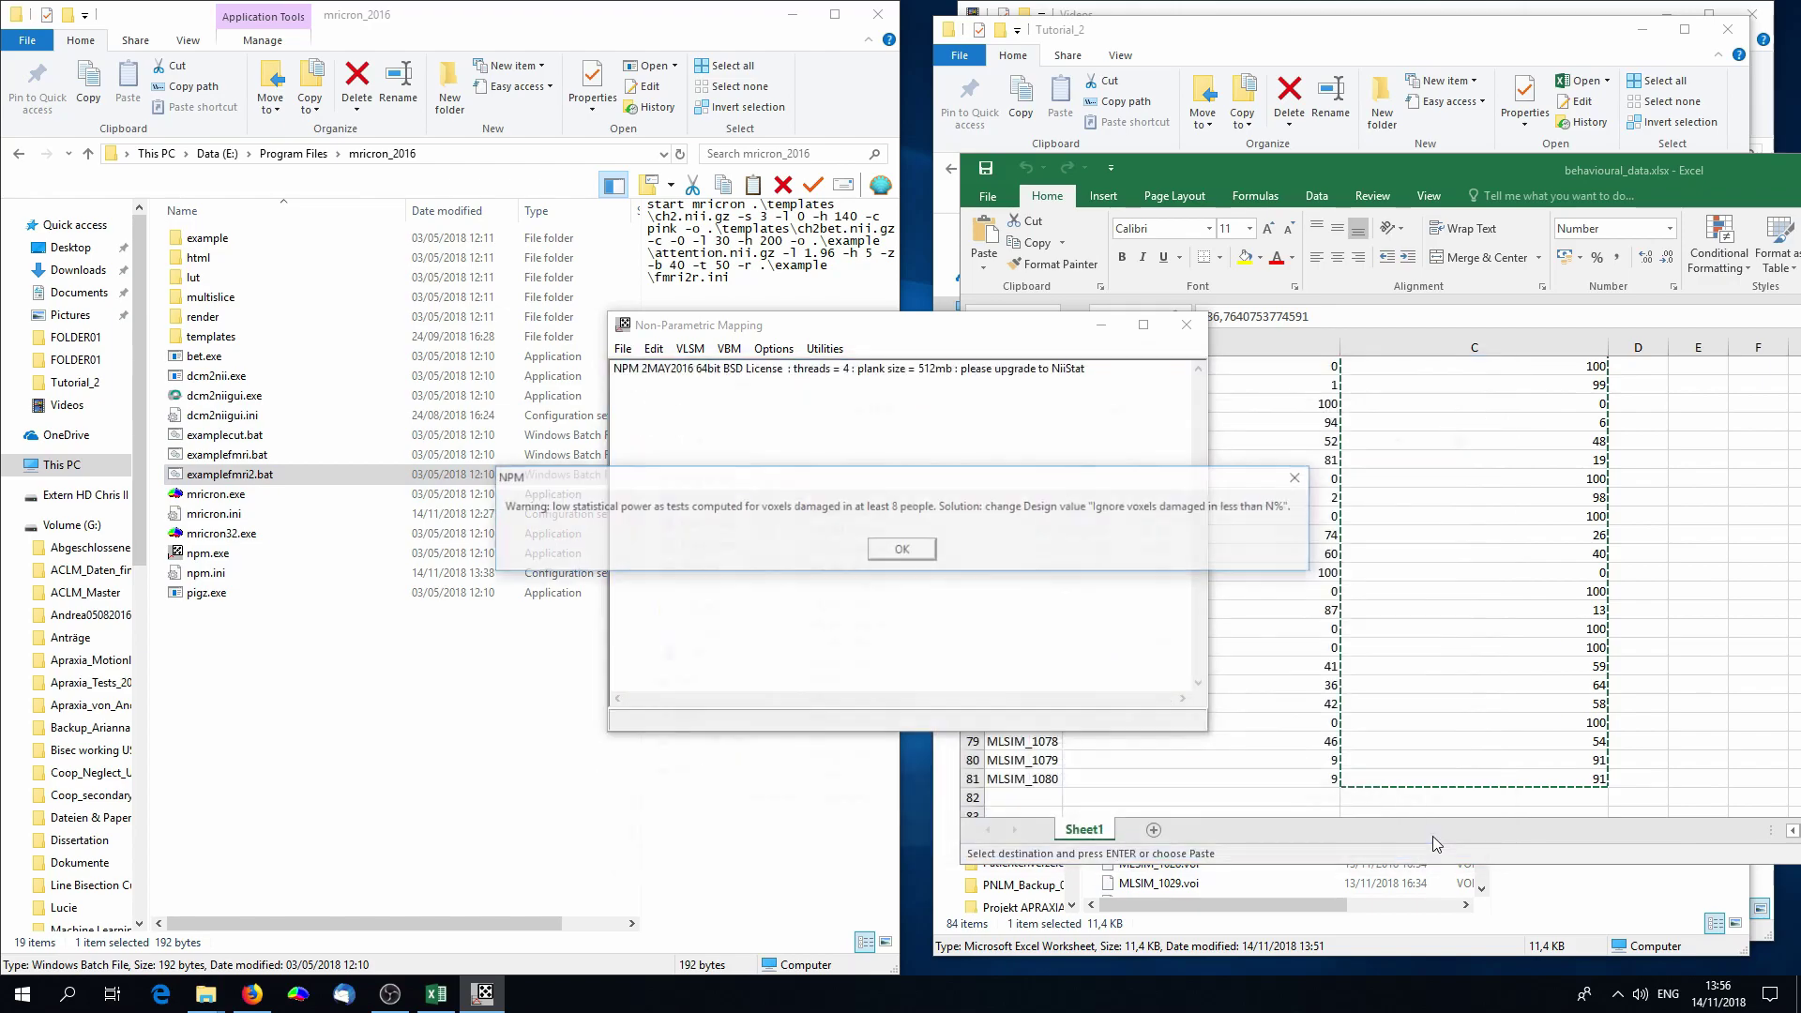
left_click(900, 550)
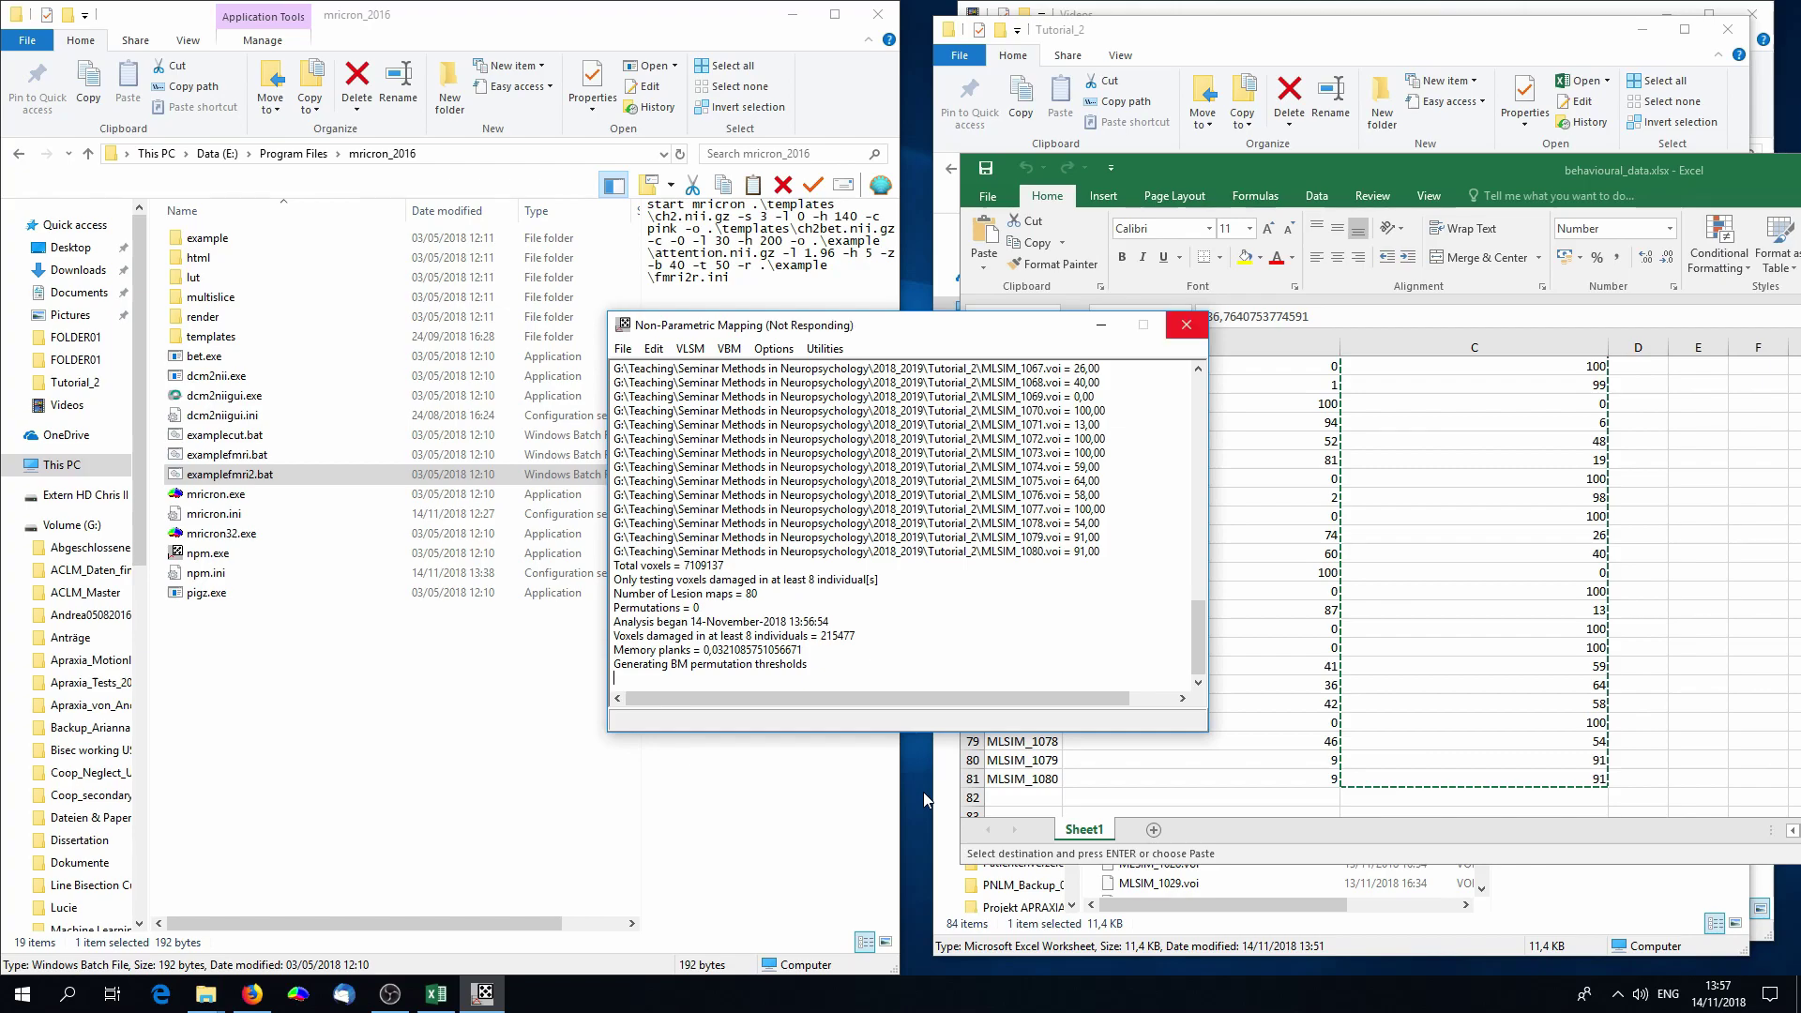
Step: Highlight the log lines reporting the finished analysis and its 41-second processing time
mouse_move(623, 665)
left_mouse_down()
mouse_move(790, 664)
mouse_move(606, 649)
left_mouse_up()
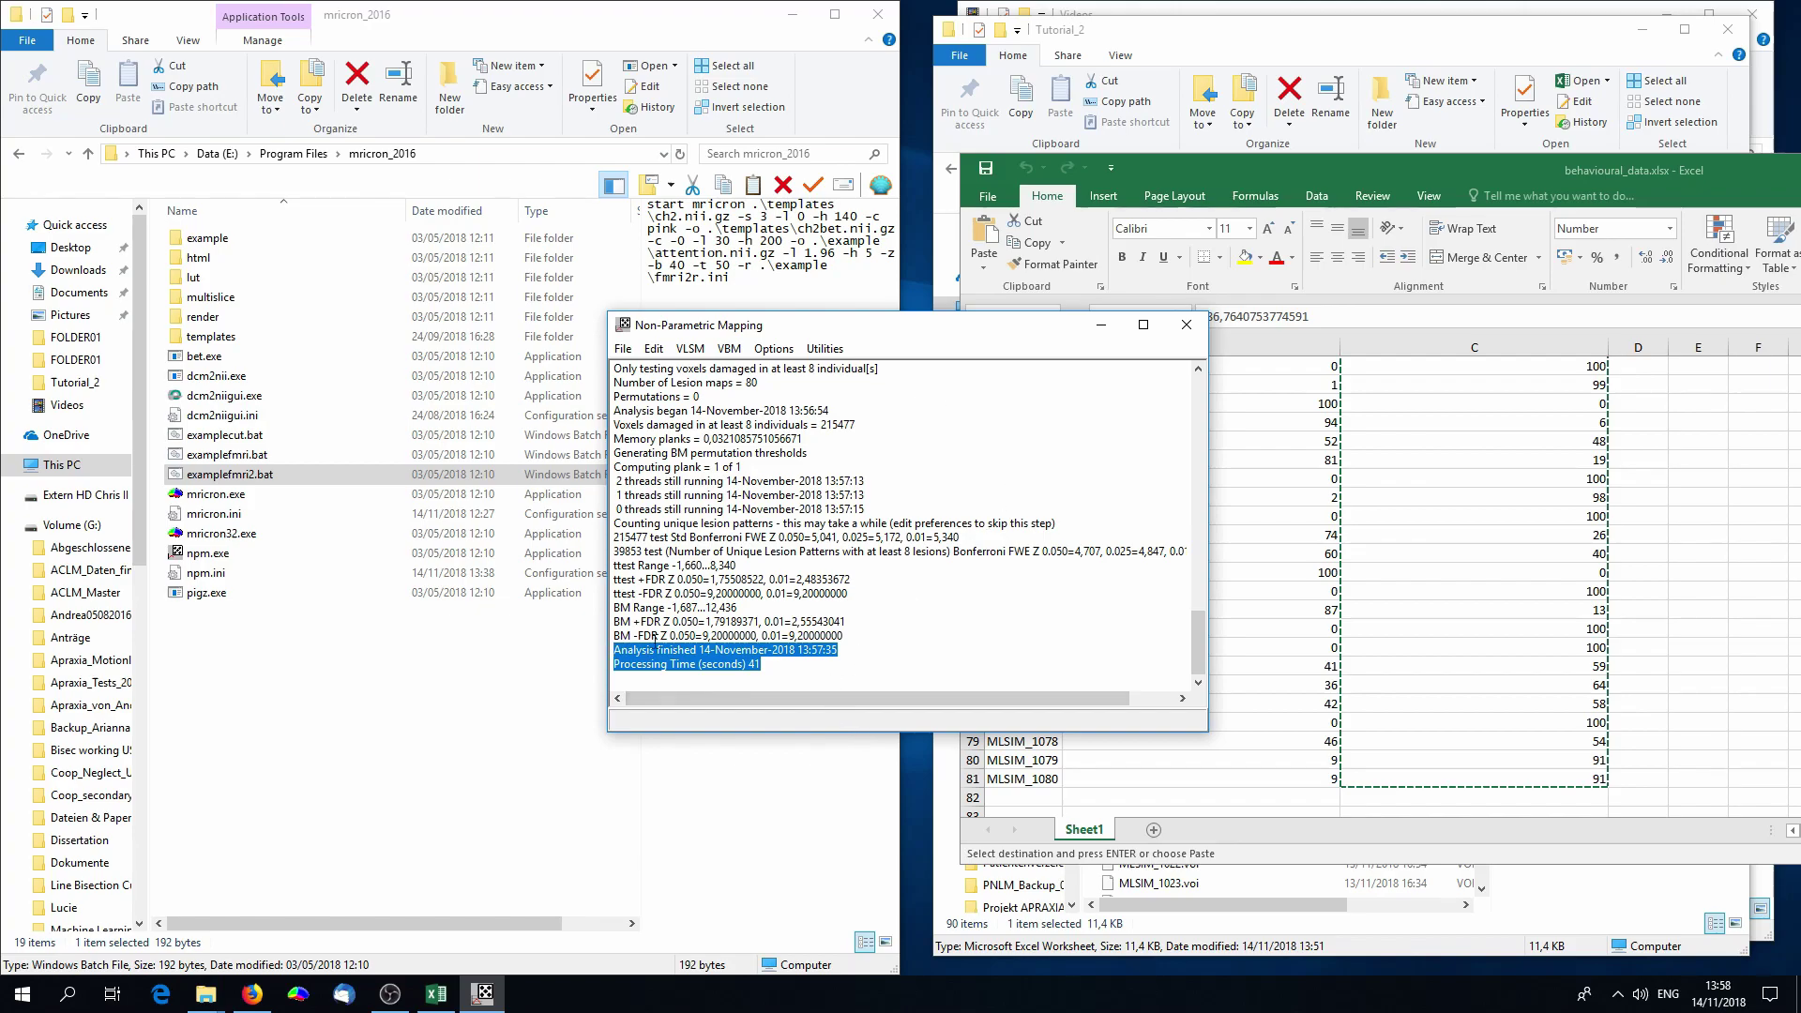
Step: Close the Non-Parametric Mapping window and maximise the Tutorial_2 folder window
left_click(1184, 328)
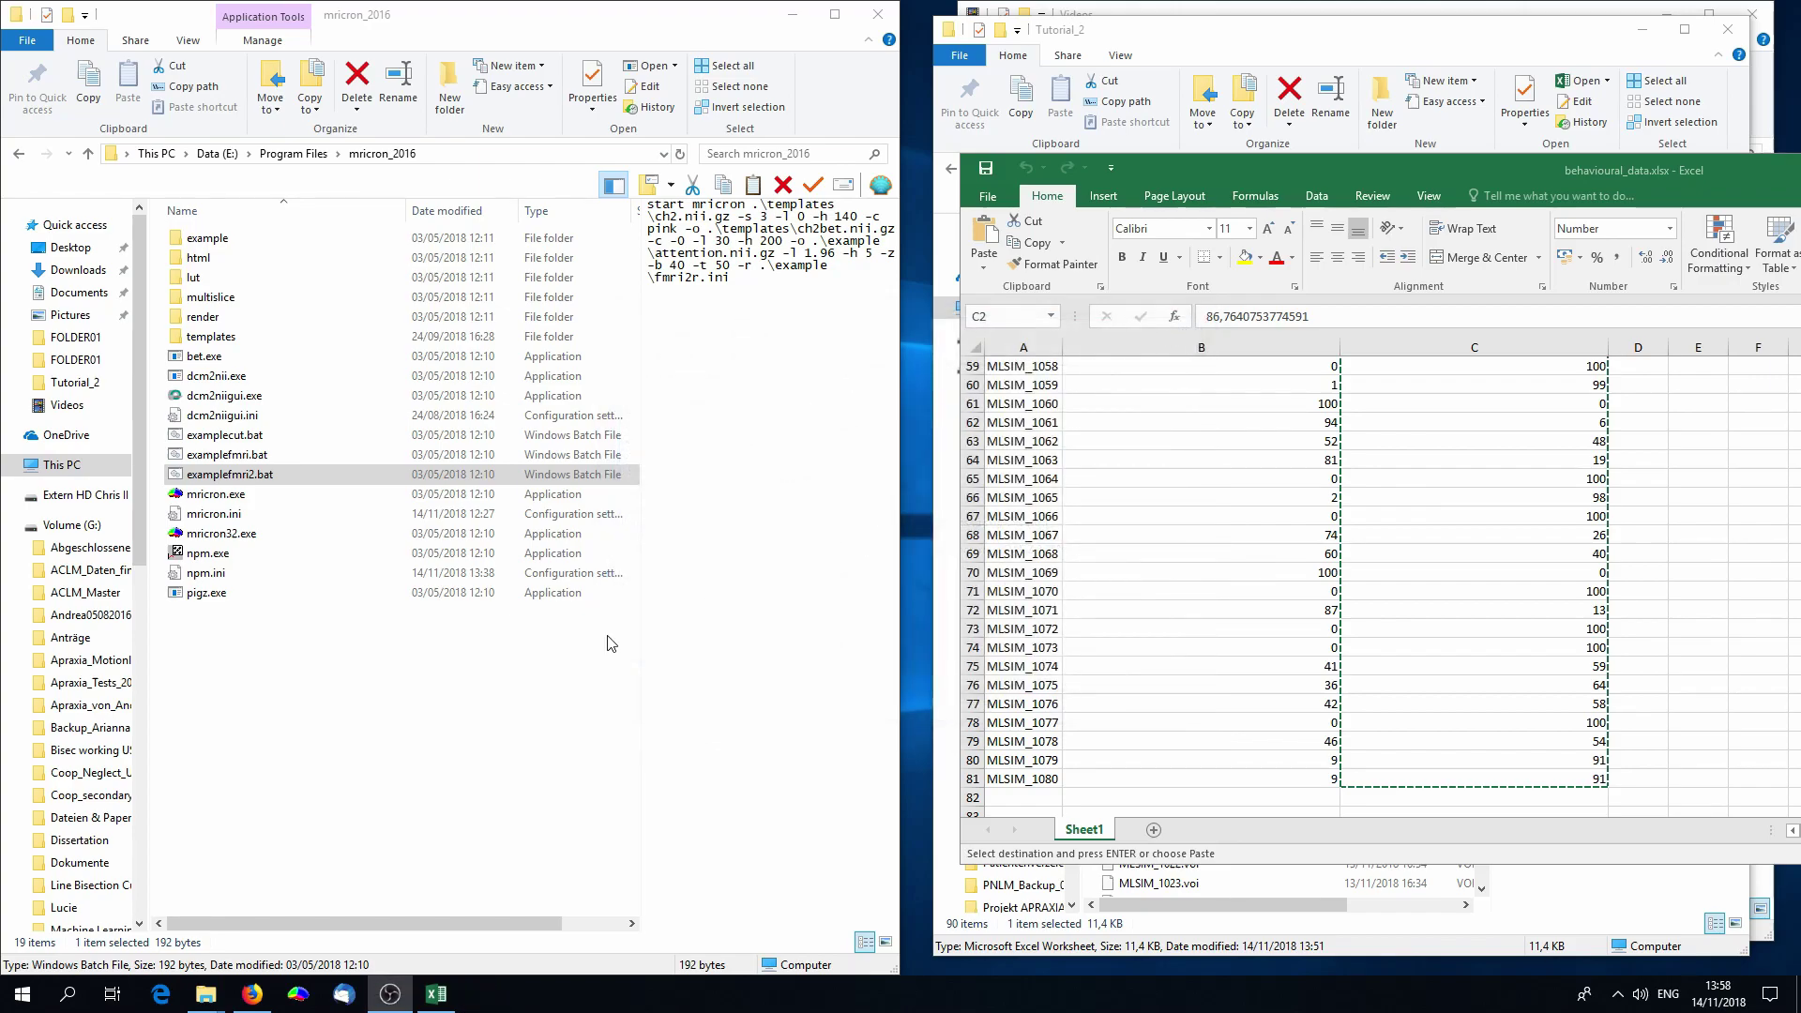
mouse_move(217, 1006)
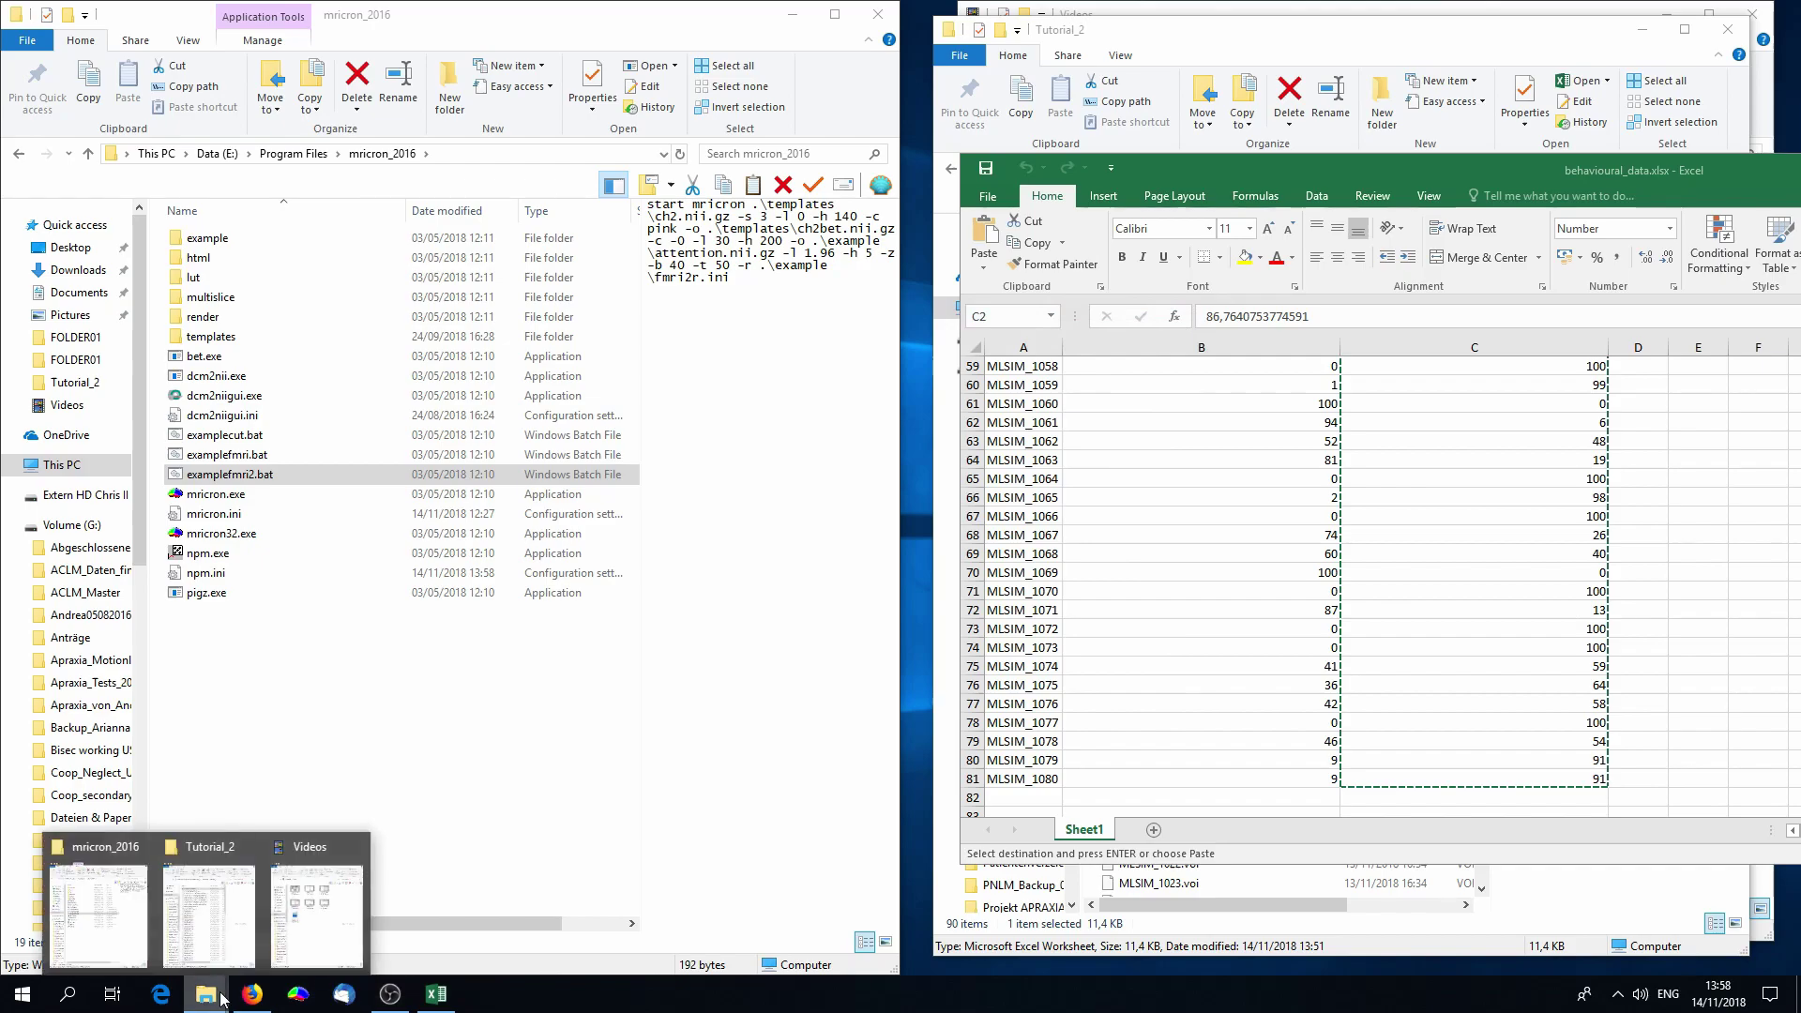
left_click(210, 918)
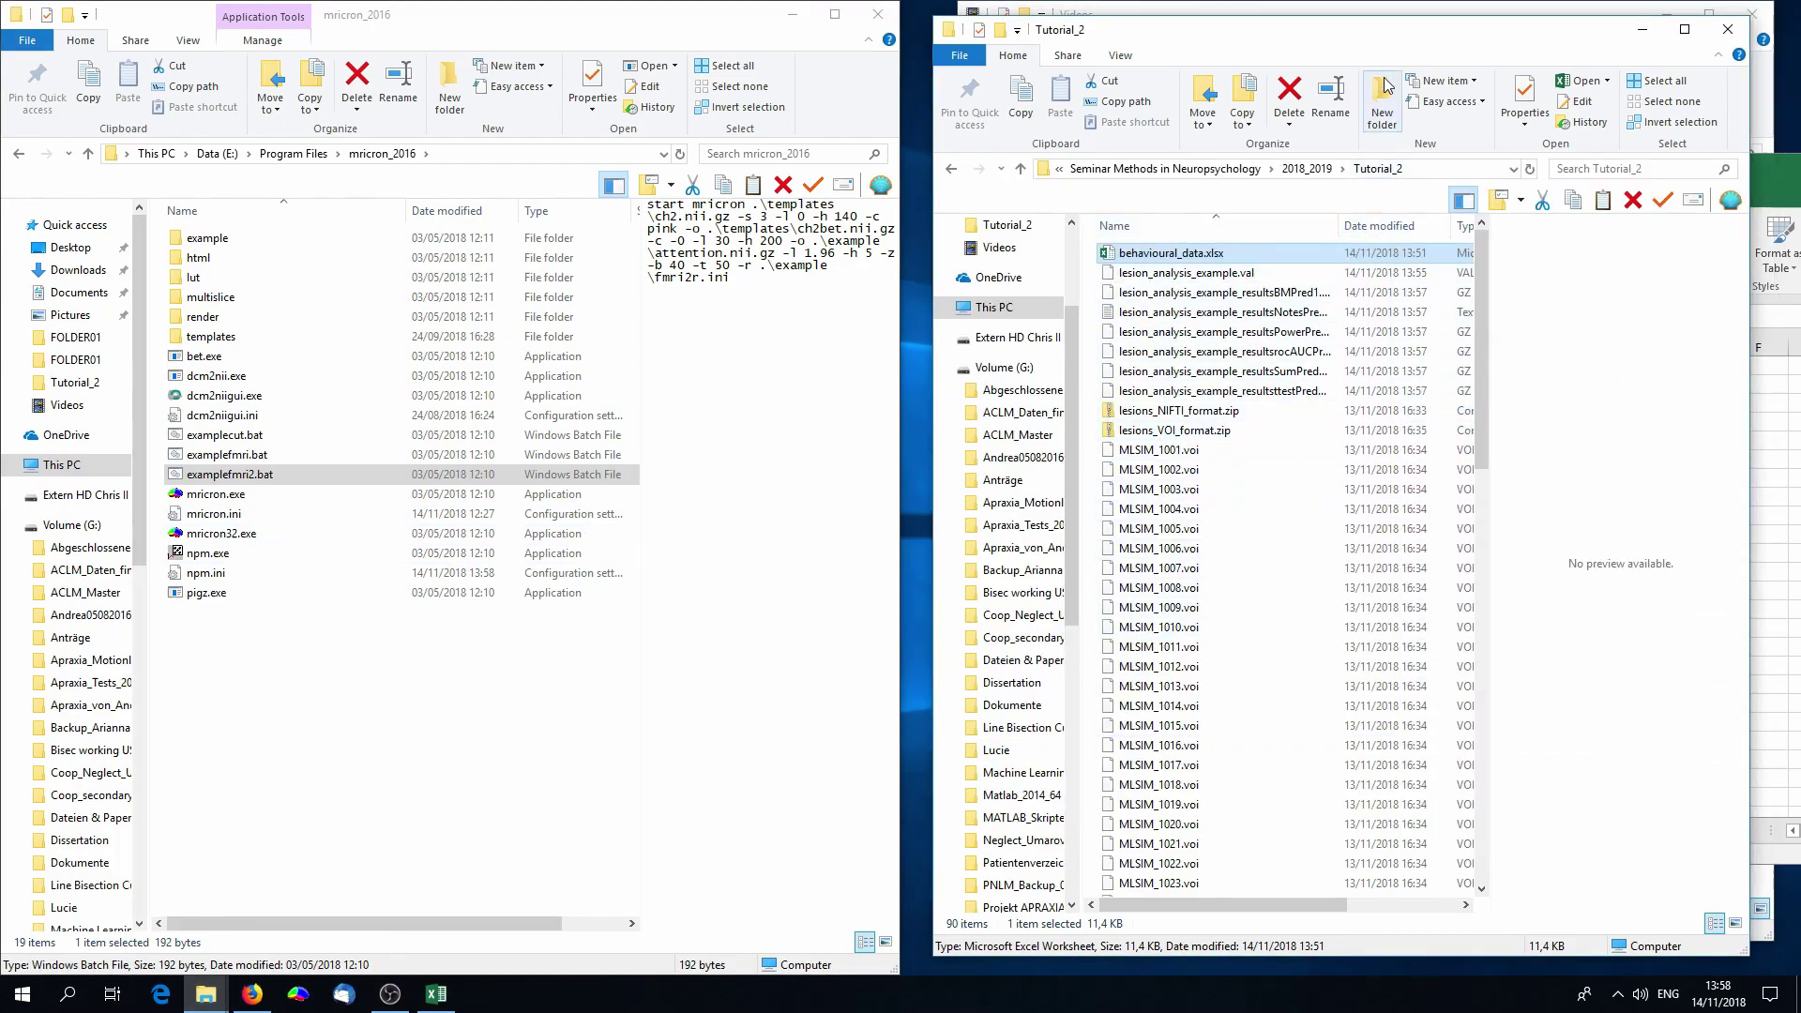
left_click_drag(1214, 39, 1083, 87)
double_click(1084, 88)
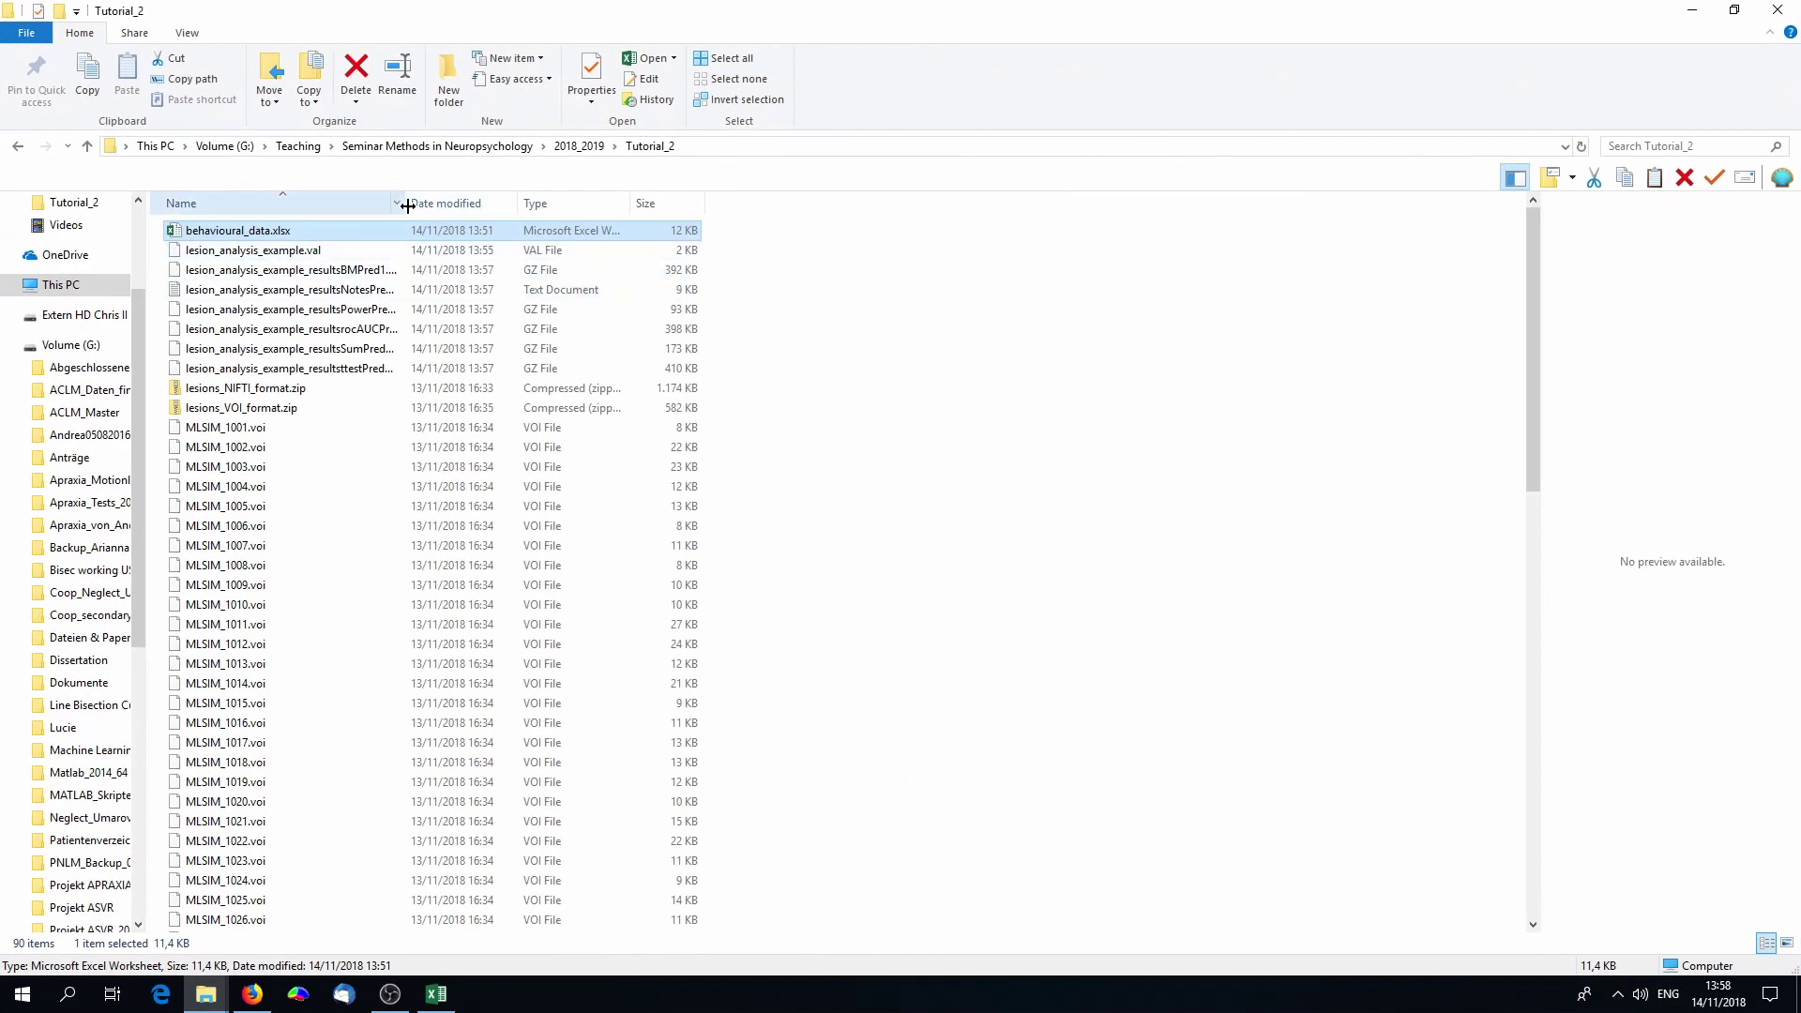
Step: Widen the Name column and select the six lesion_analysis_example result files
left_click_drag(402, 202, 616, 206)
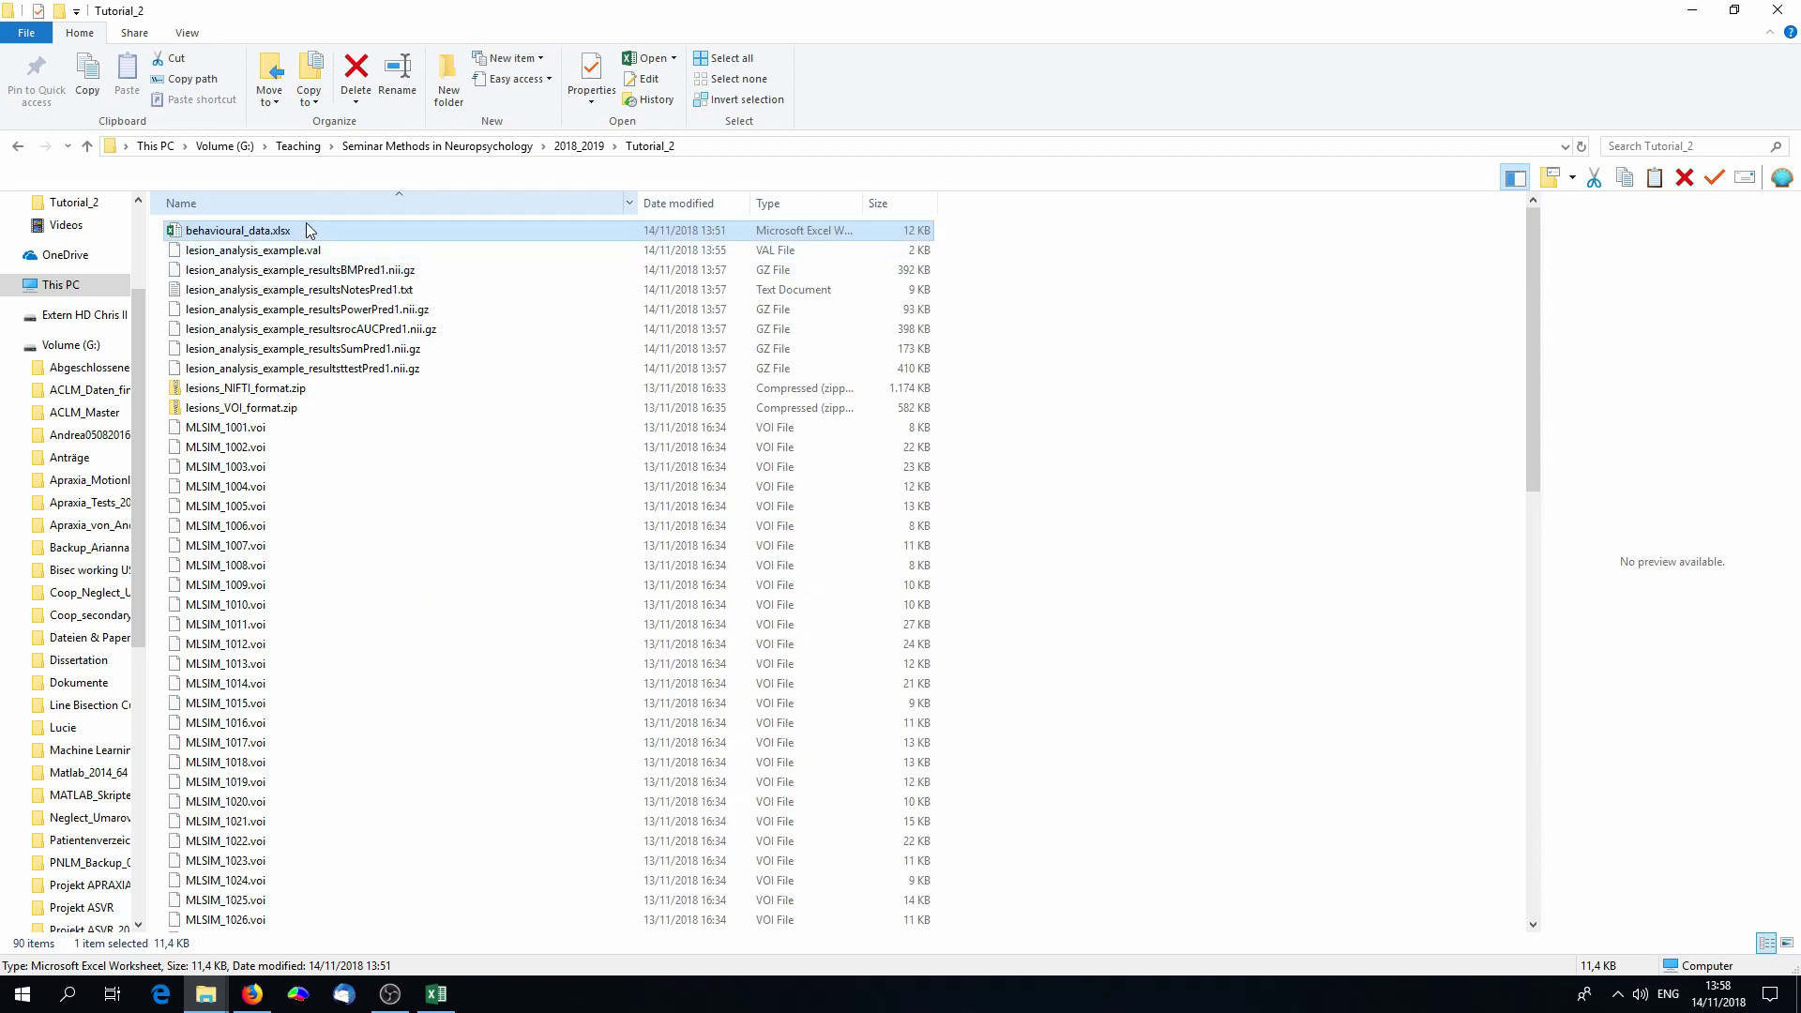
left_click(295, 369)
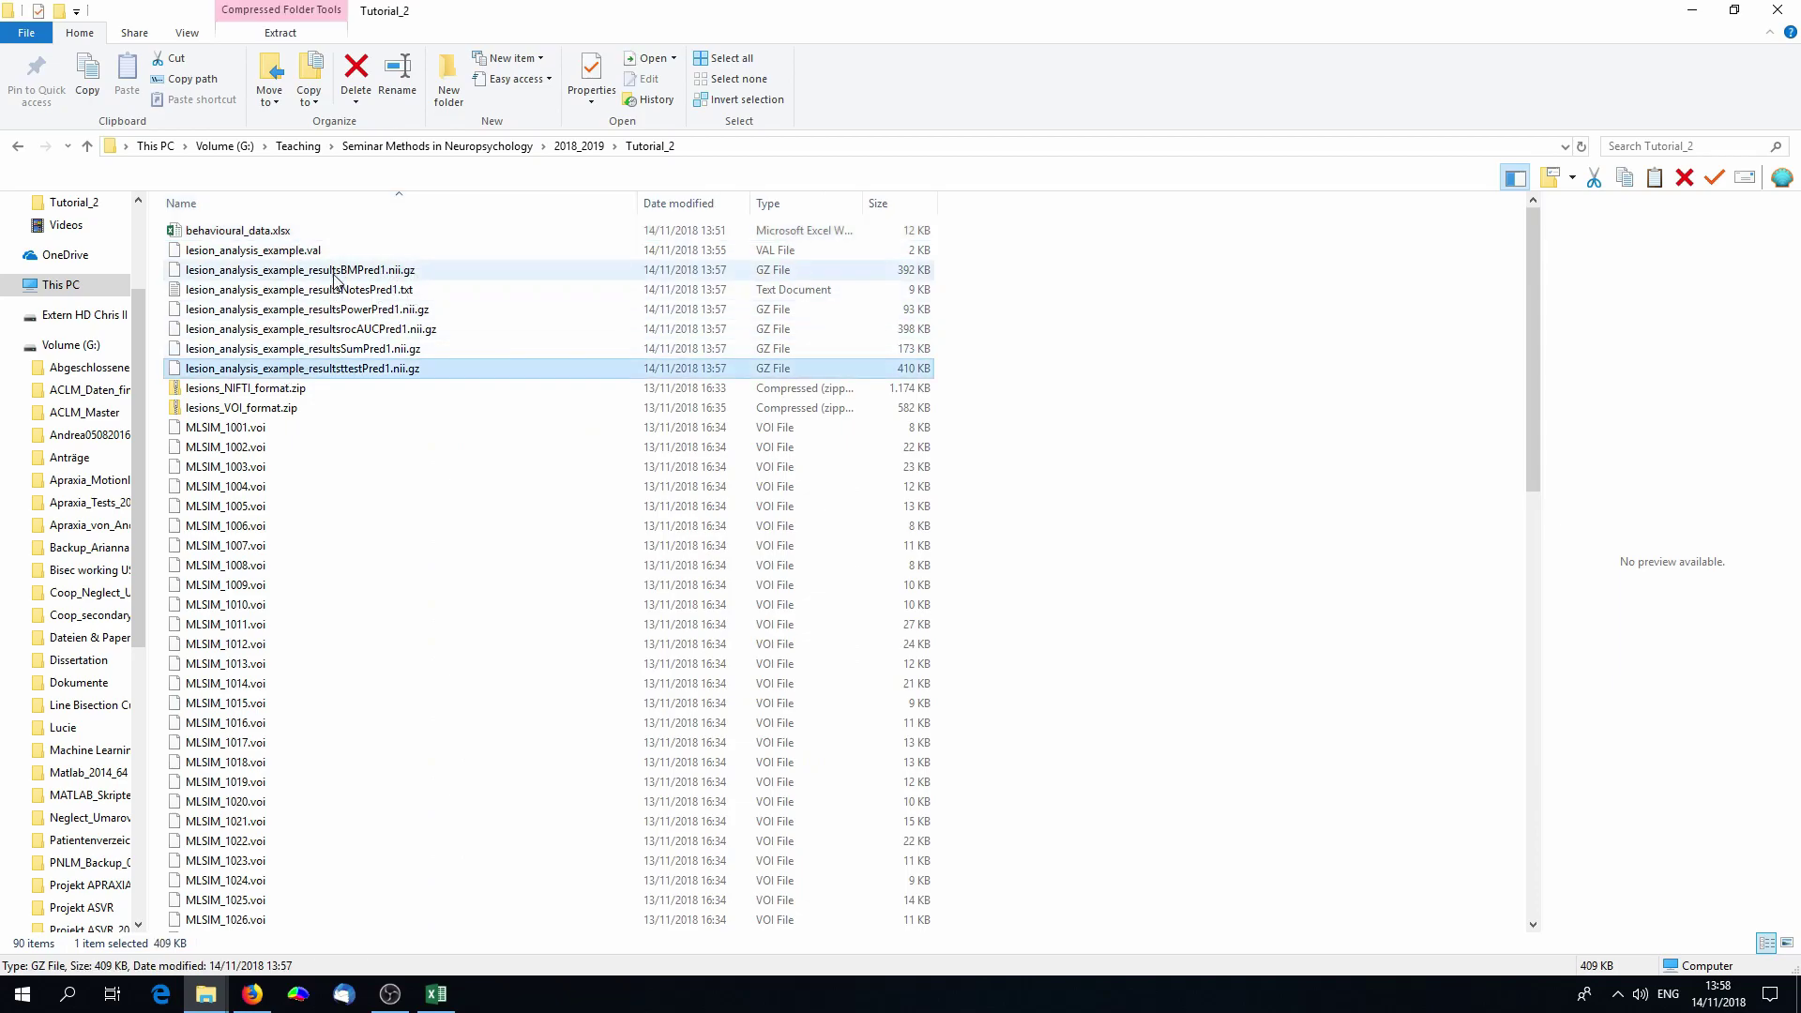
left_click(300, 270, "shift")
scroll(684, 593, "down", 18)
scroll(669, 593, "up", 18)
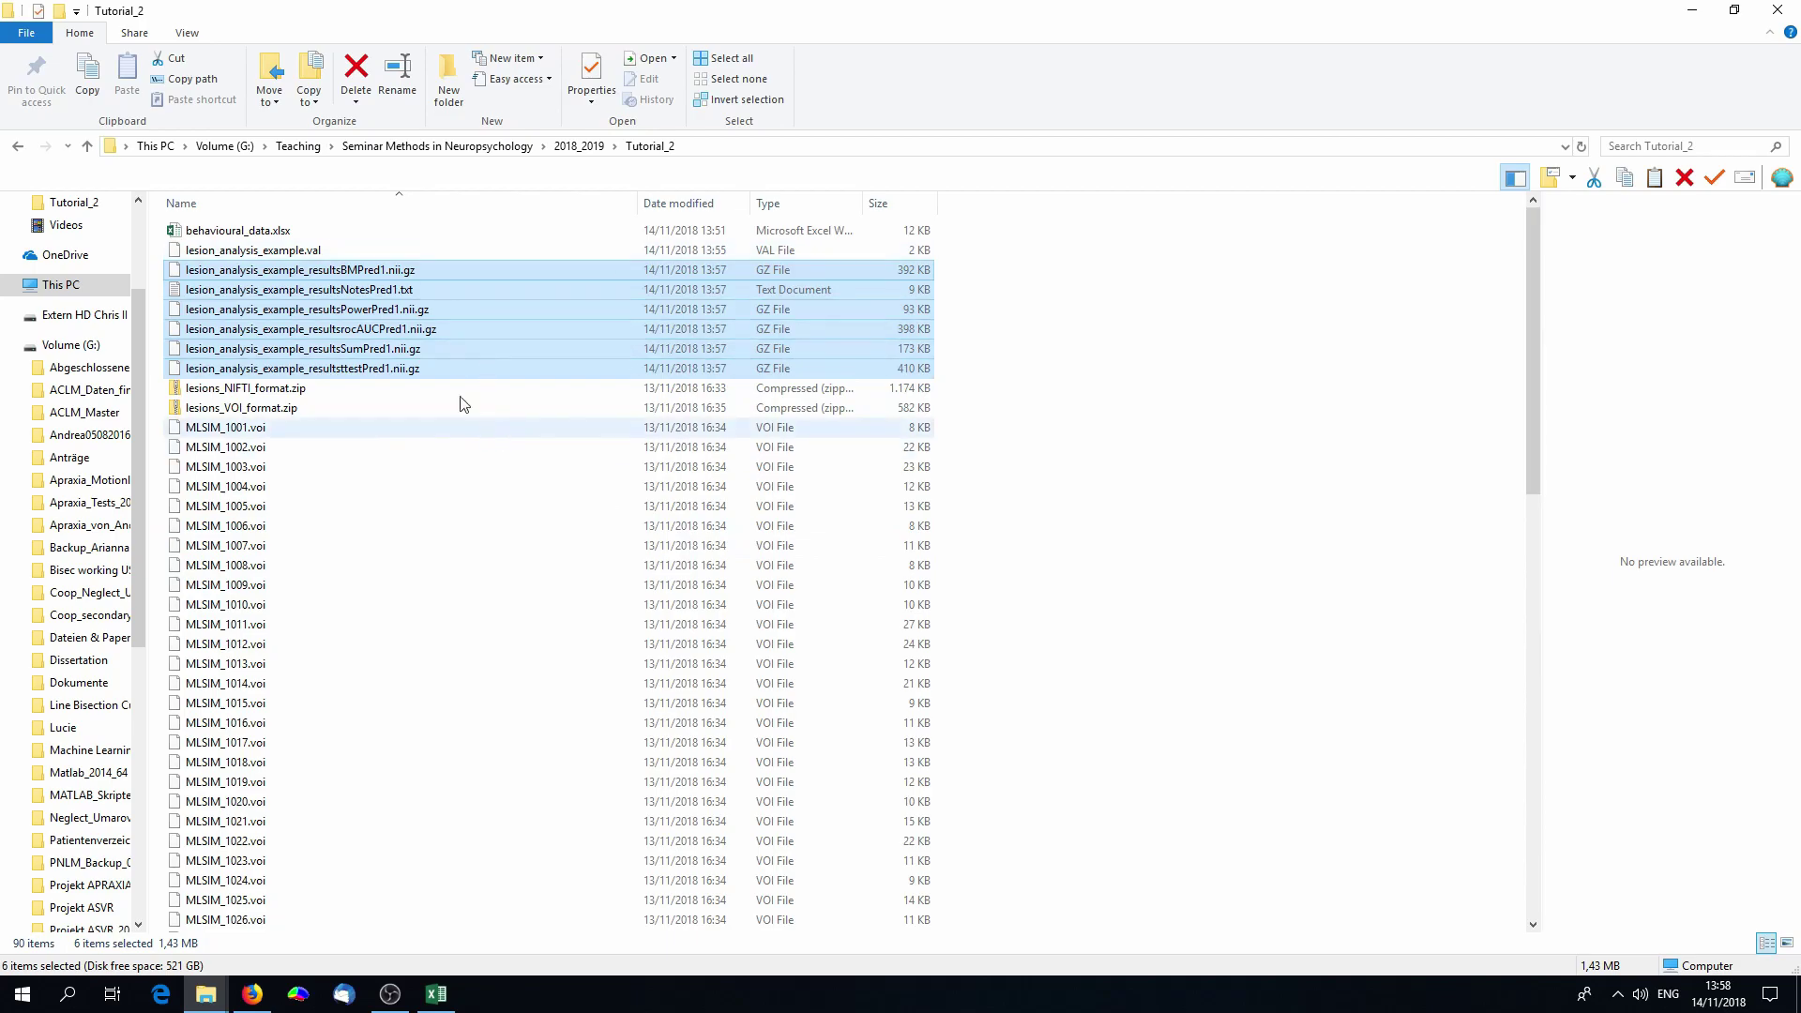
Step: Open the NotesPred1.txt log, move it to the right side, then select the BMPred1 result file
double_click(338, 291)
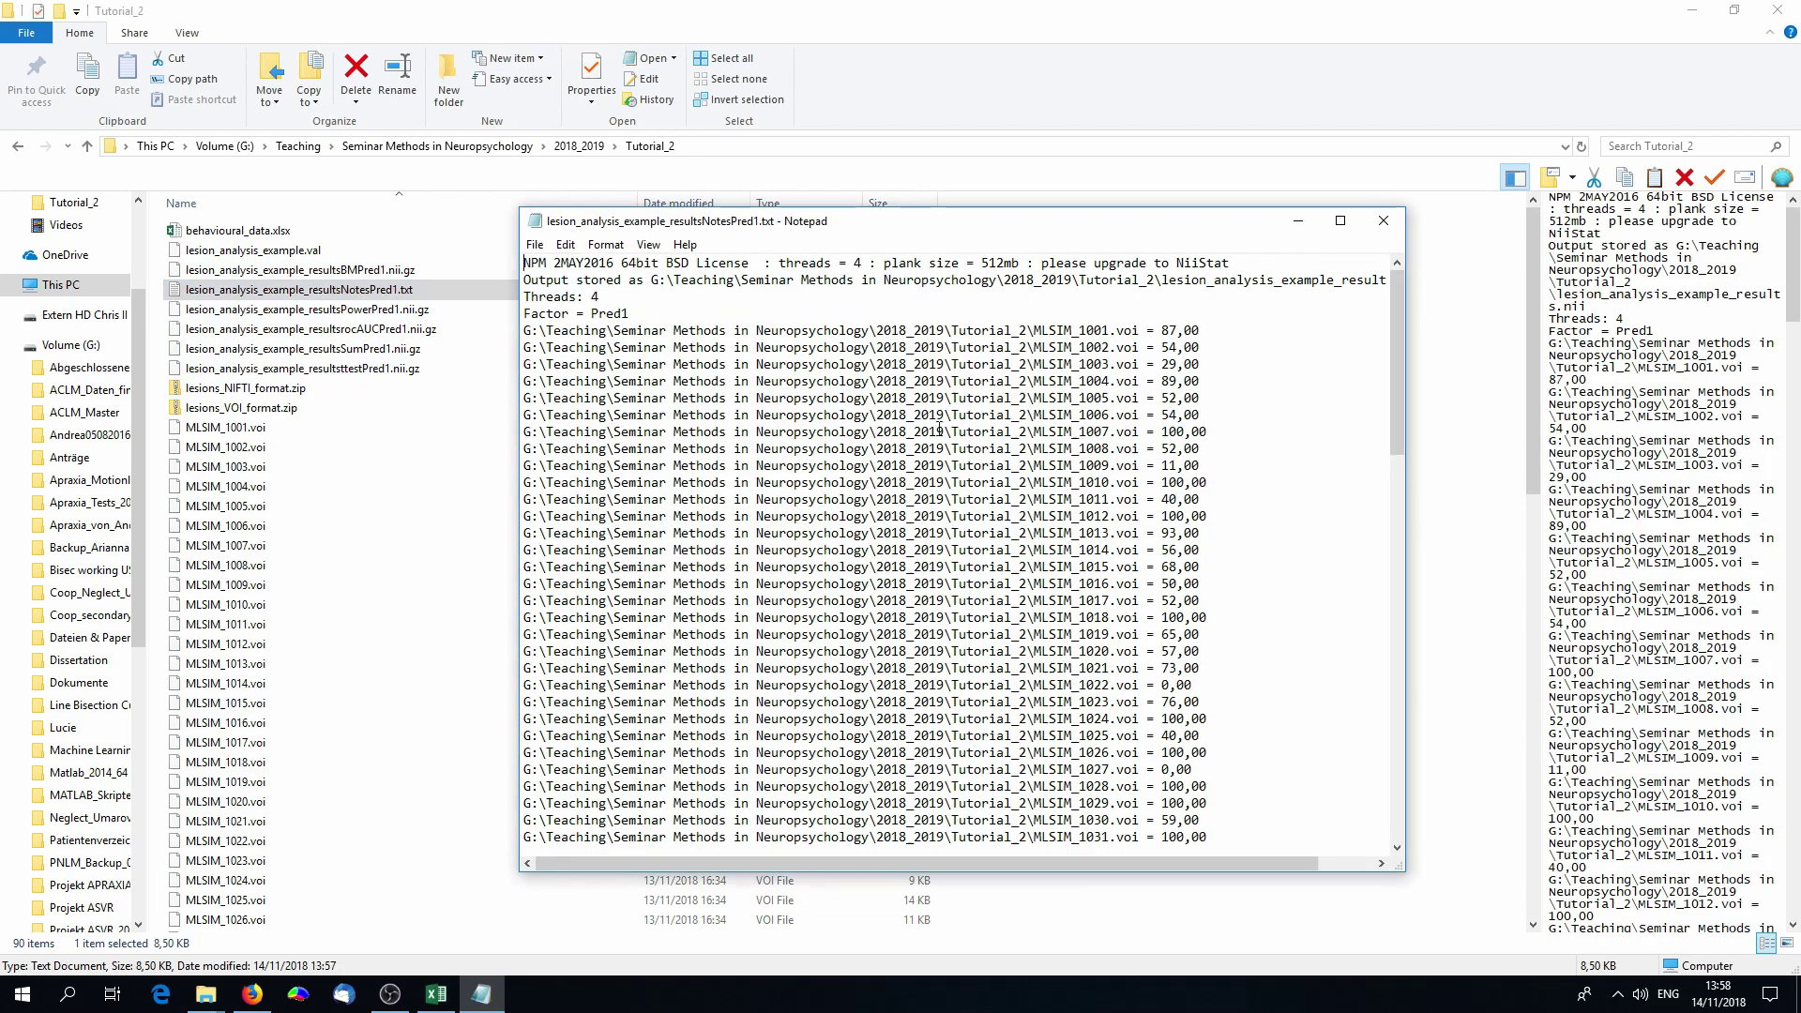
mouse_move(1397, 376)
left_mouse_down()
mouse_move(1391, 392)
mouse_move(1392, 364)
left_mouse_up()
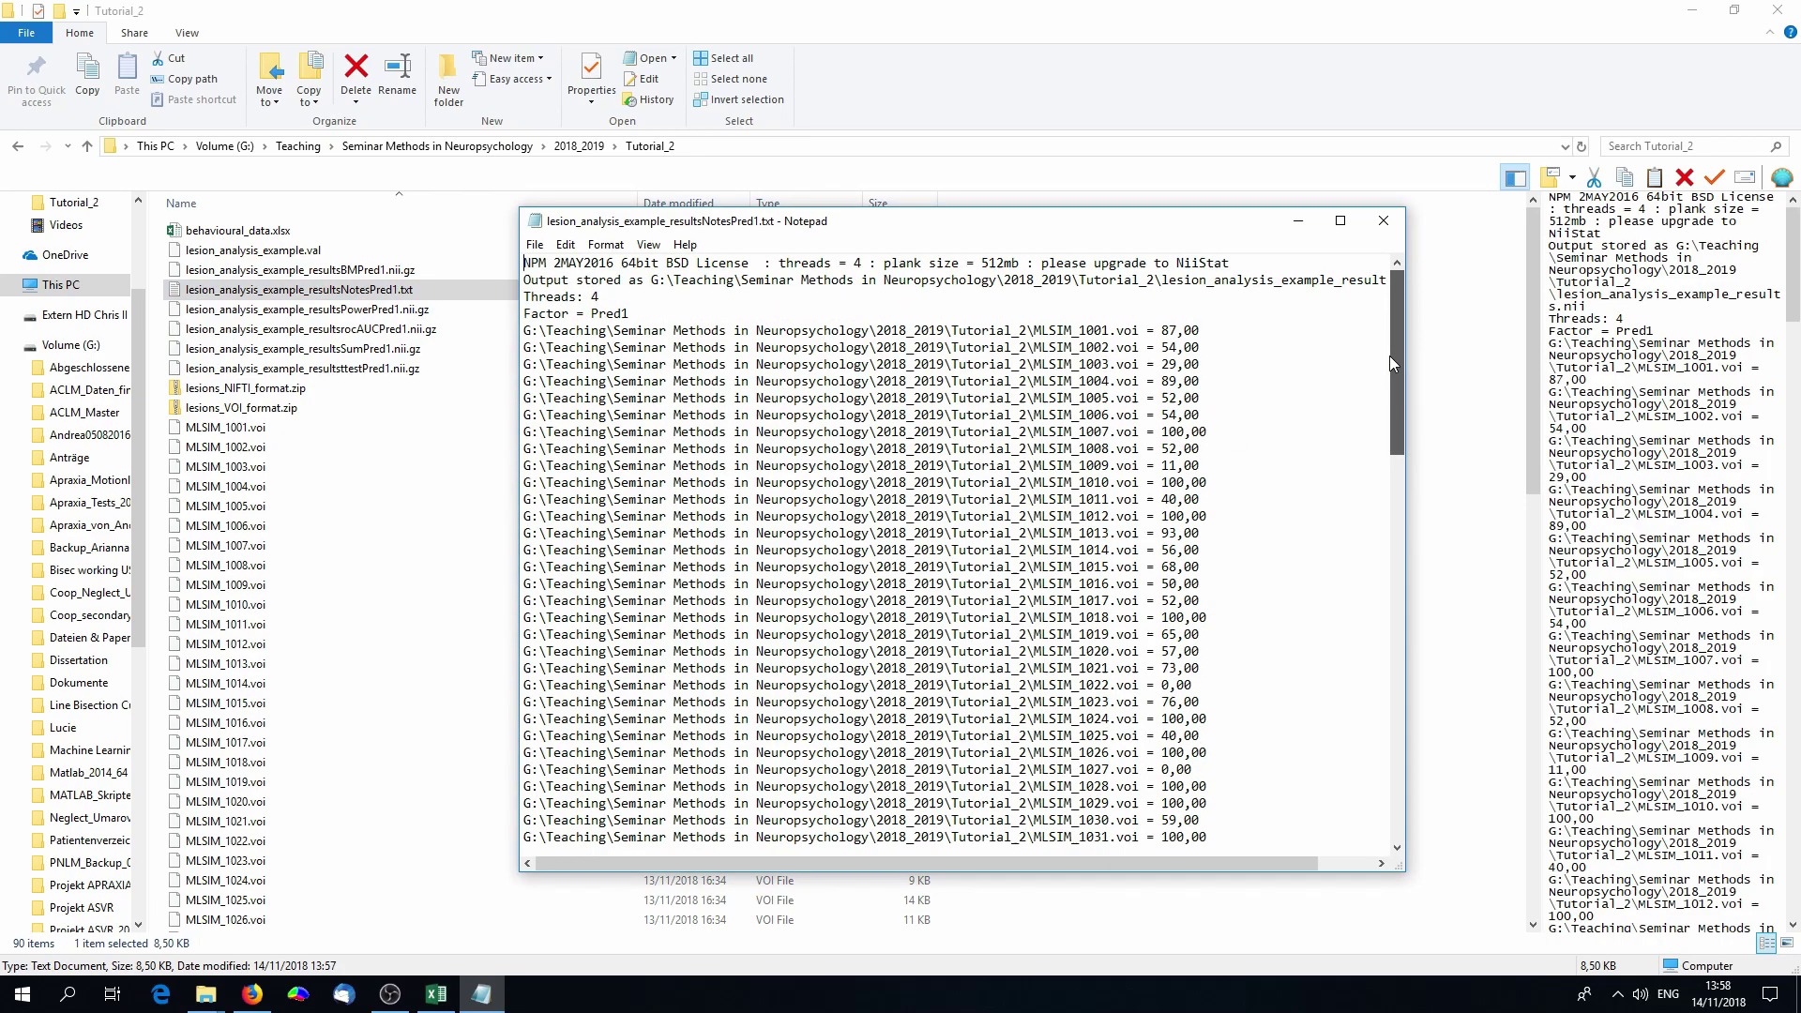
left_click_drag(1389, 364, 1315, 731)
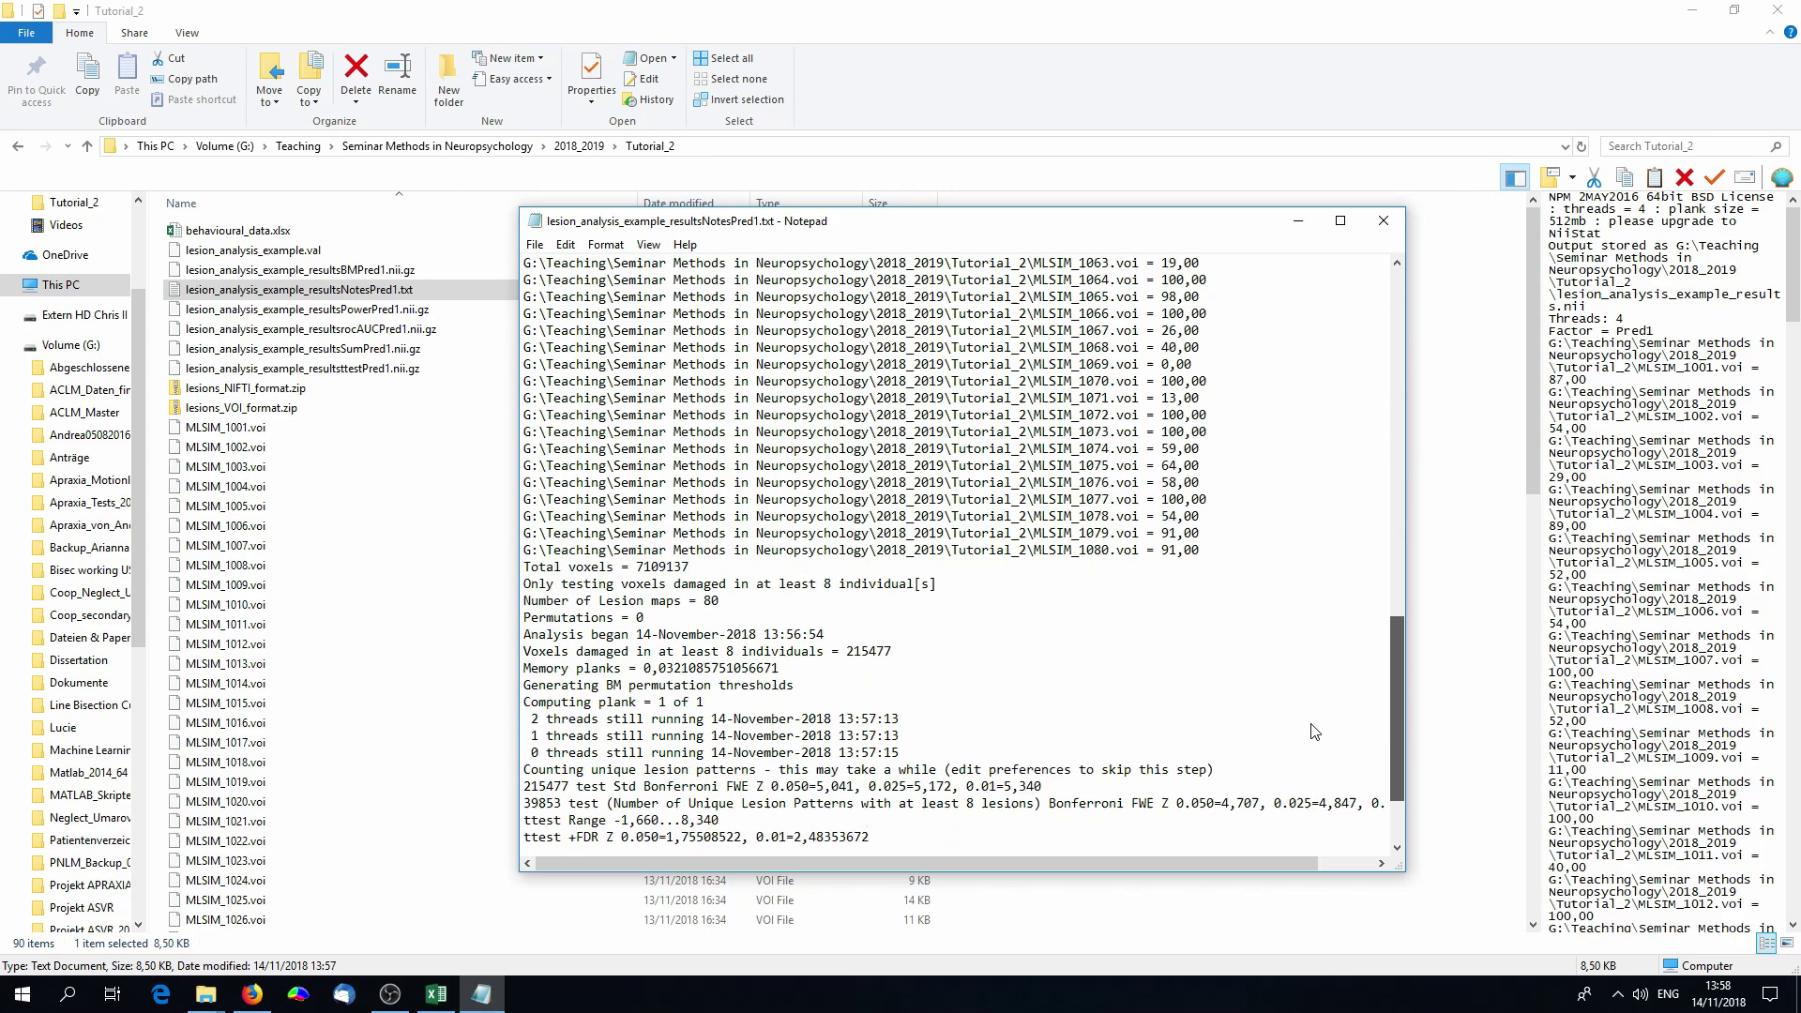
scroll(1318, 733, "down", 3)
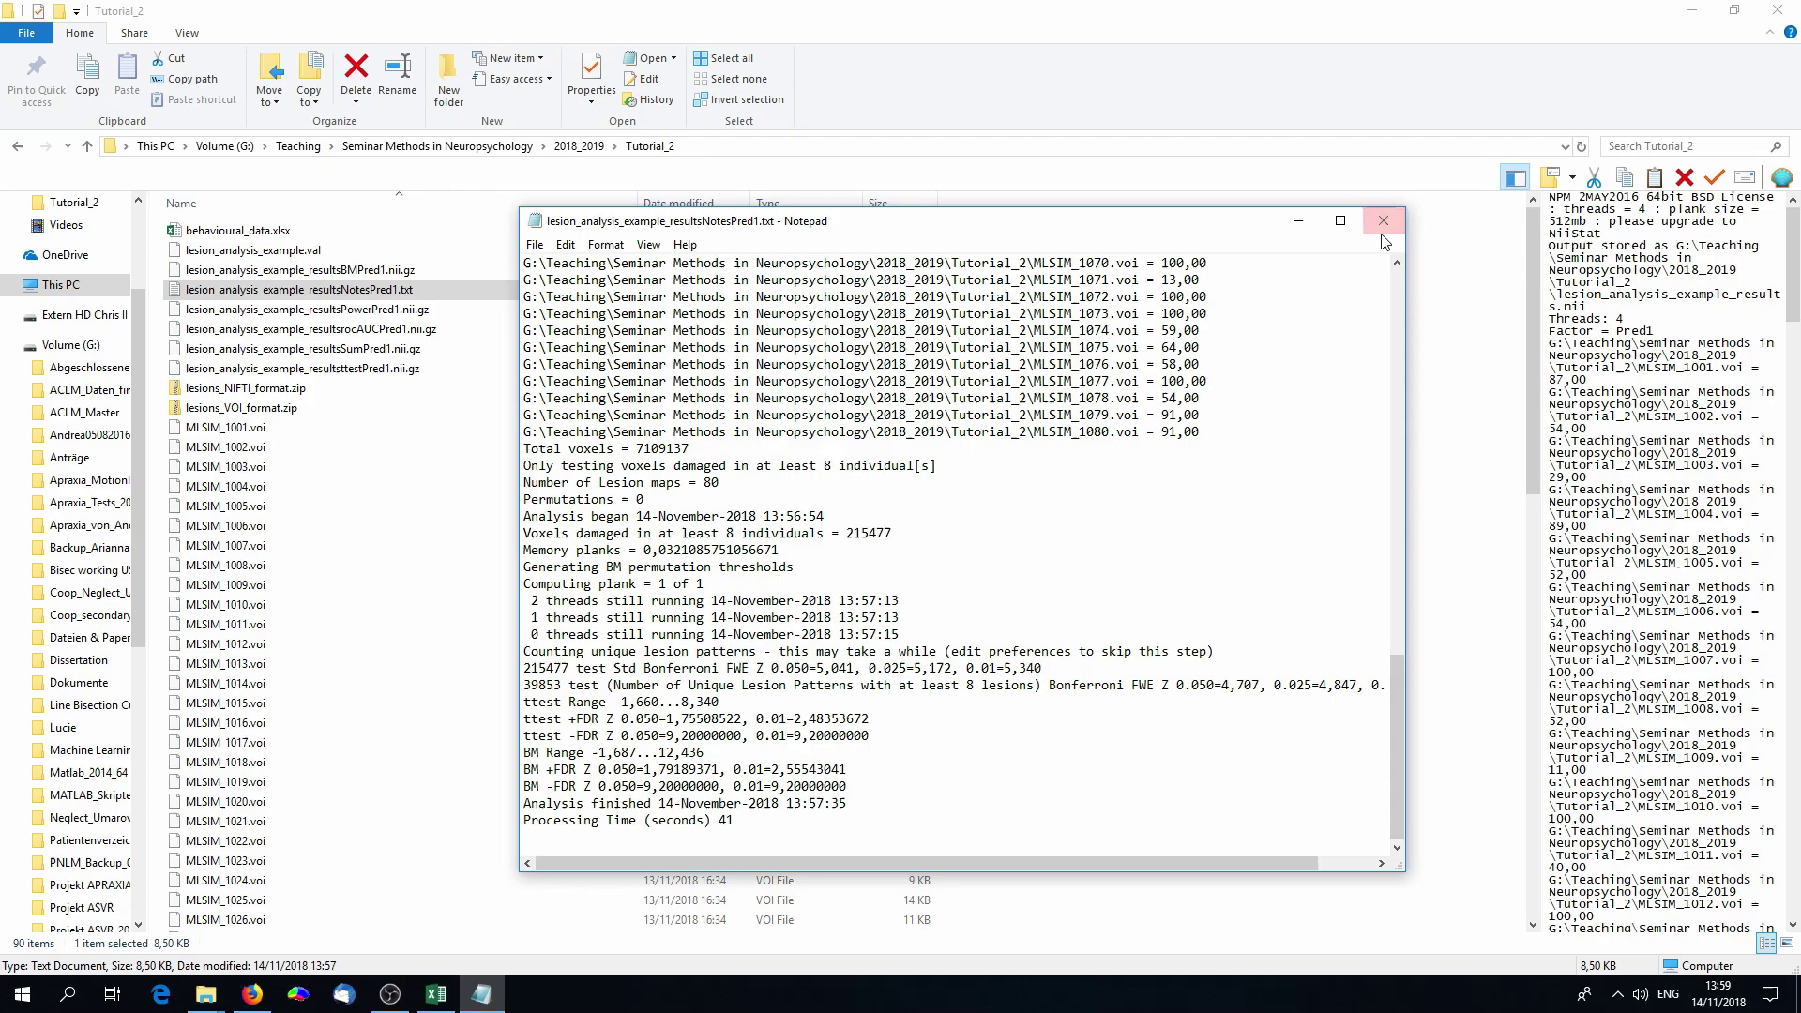
left_click_drag(1131, 235, 1720, 244)
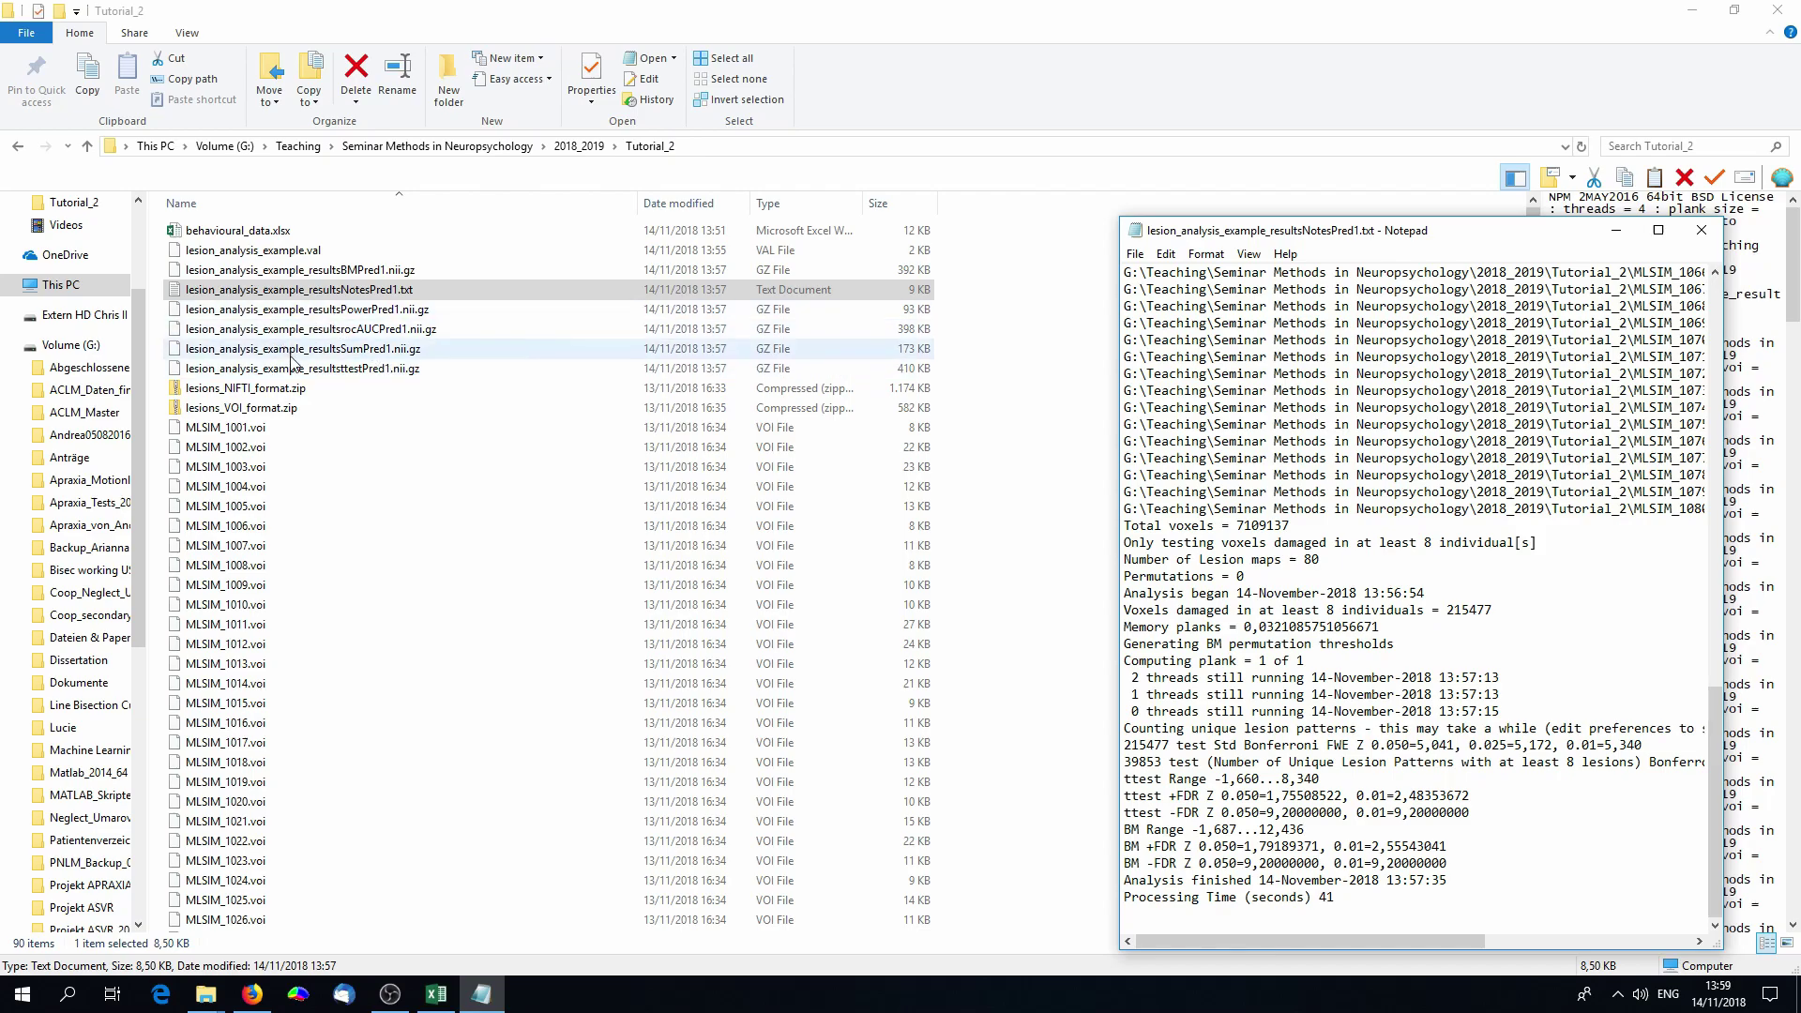
left_click(362, 370)
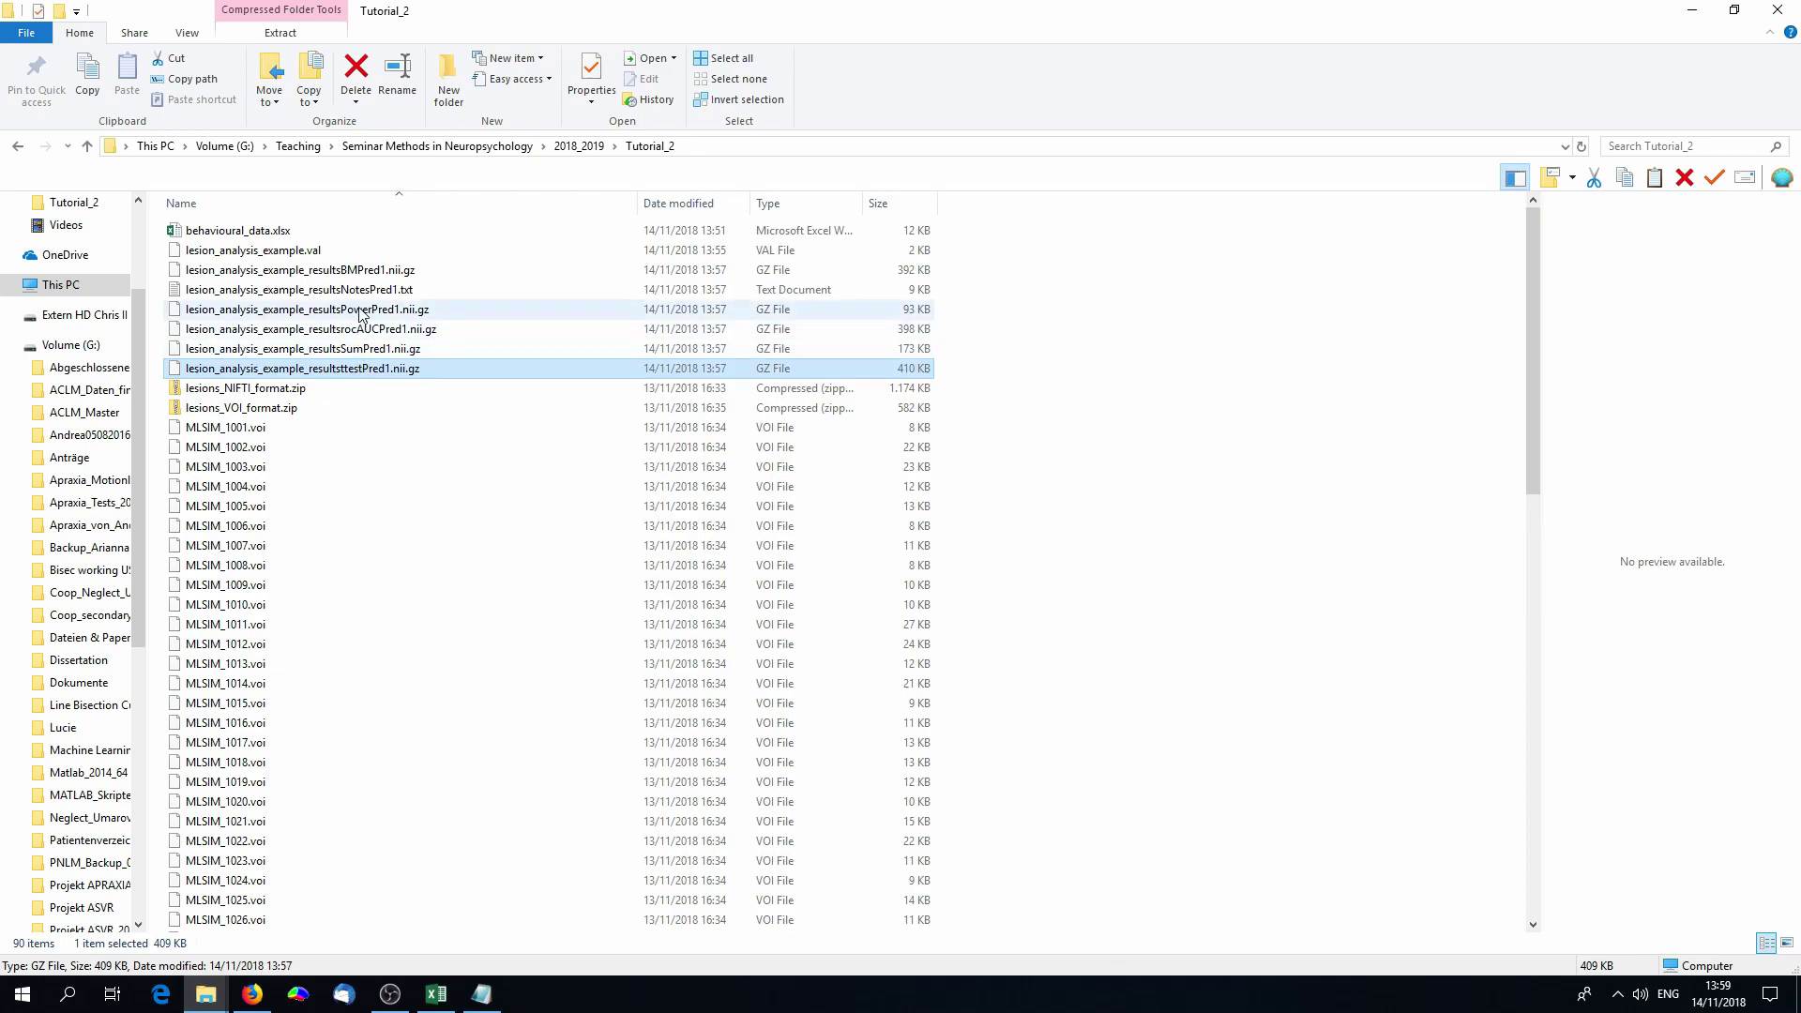
left_click(364, 274)
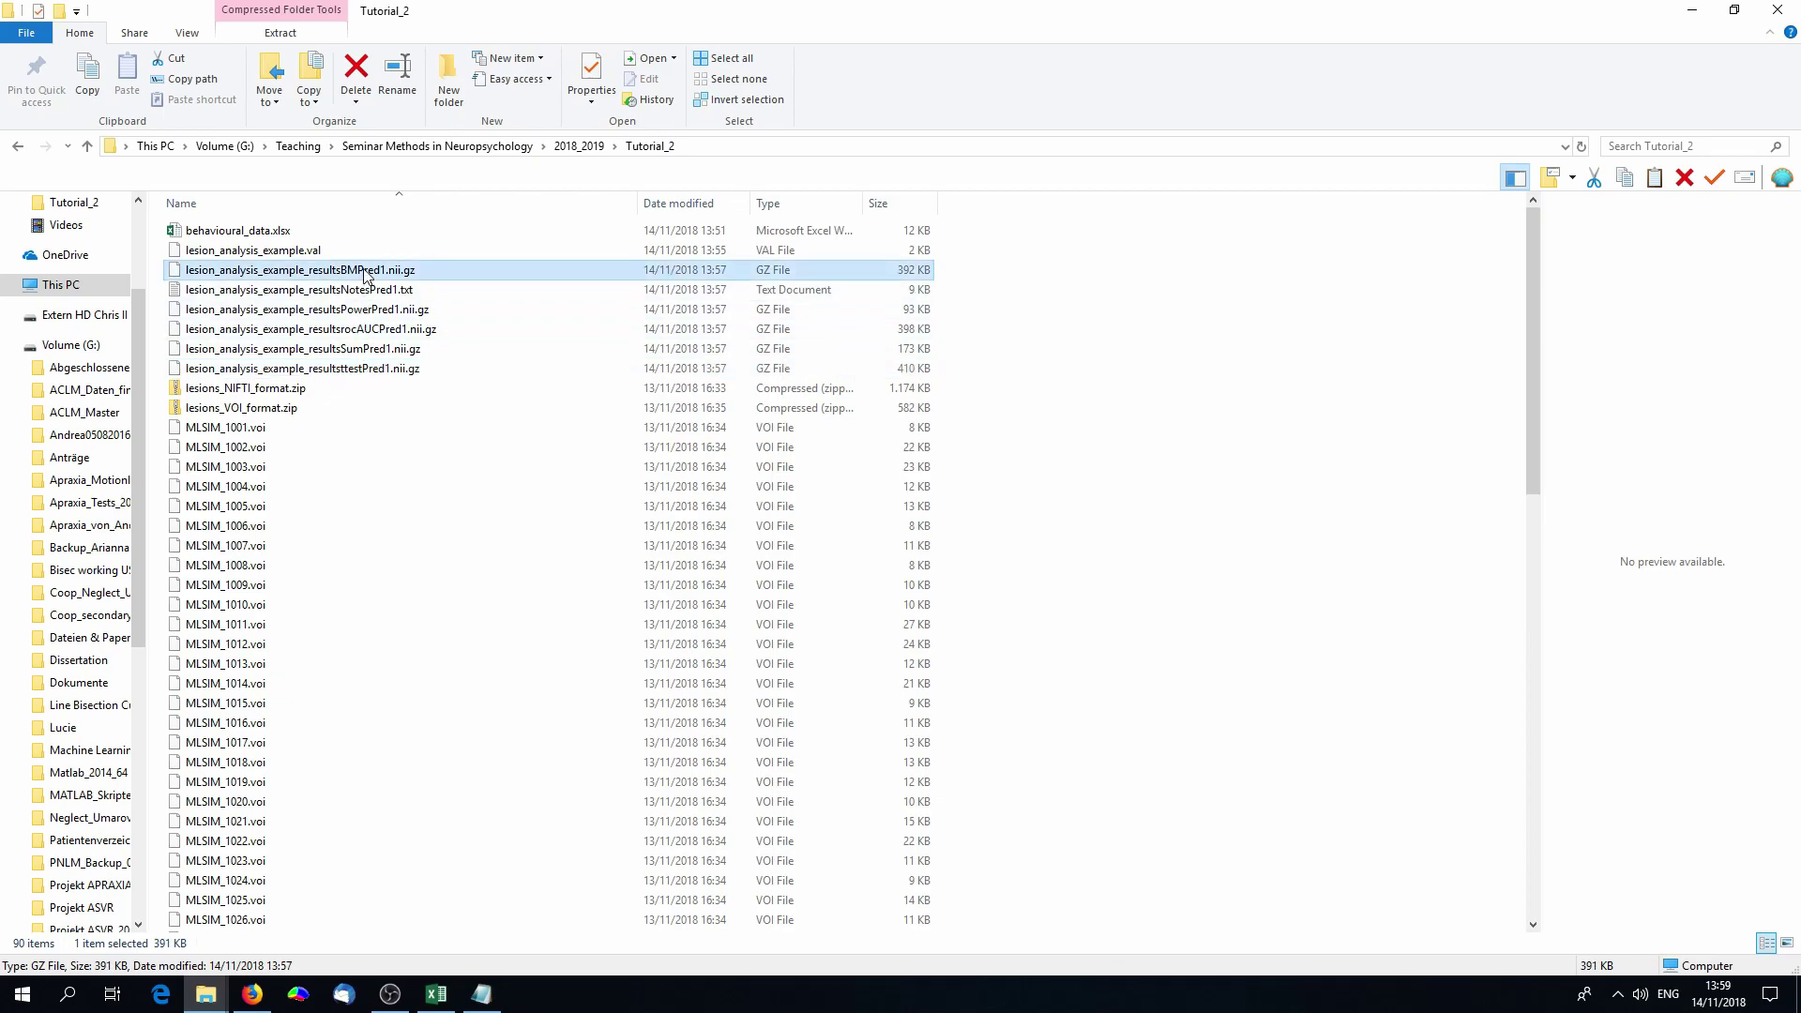
Step: Launch MRIcron and open the ch2 template brain
left_click(361, 368)
left_click(298, 995)
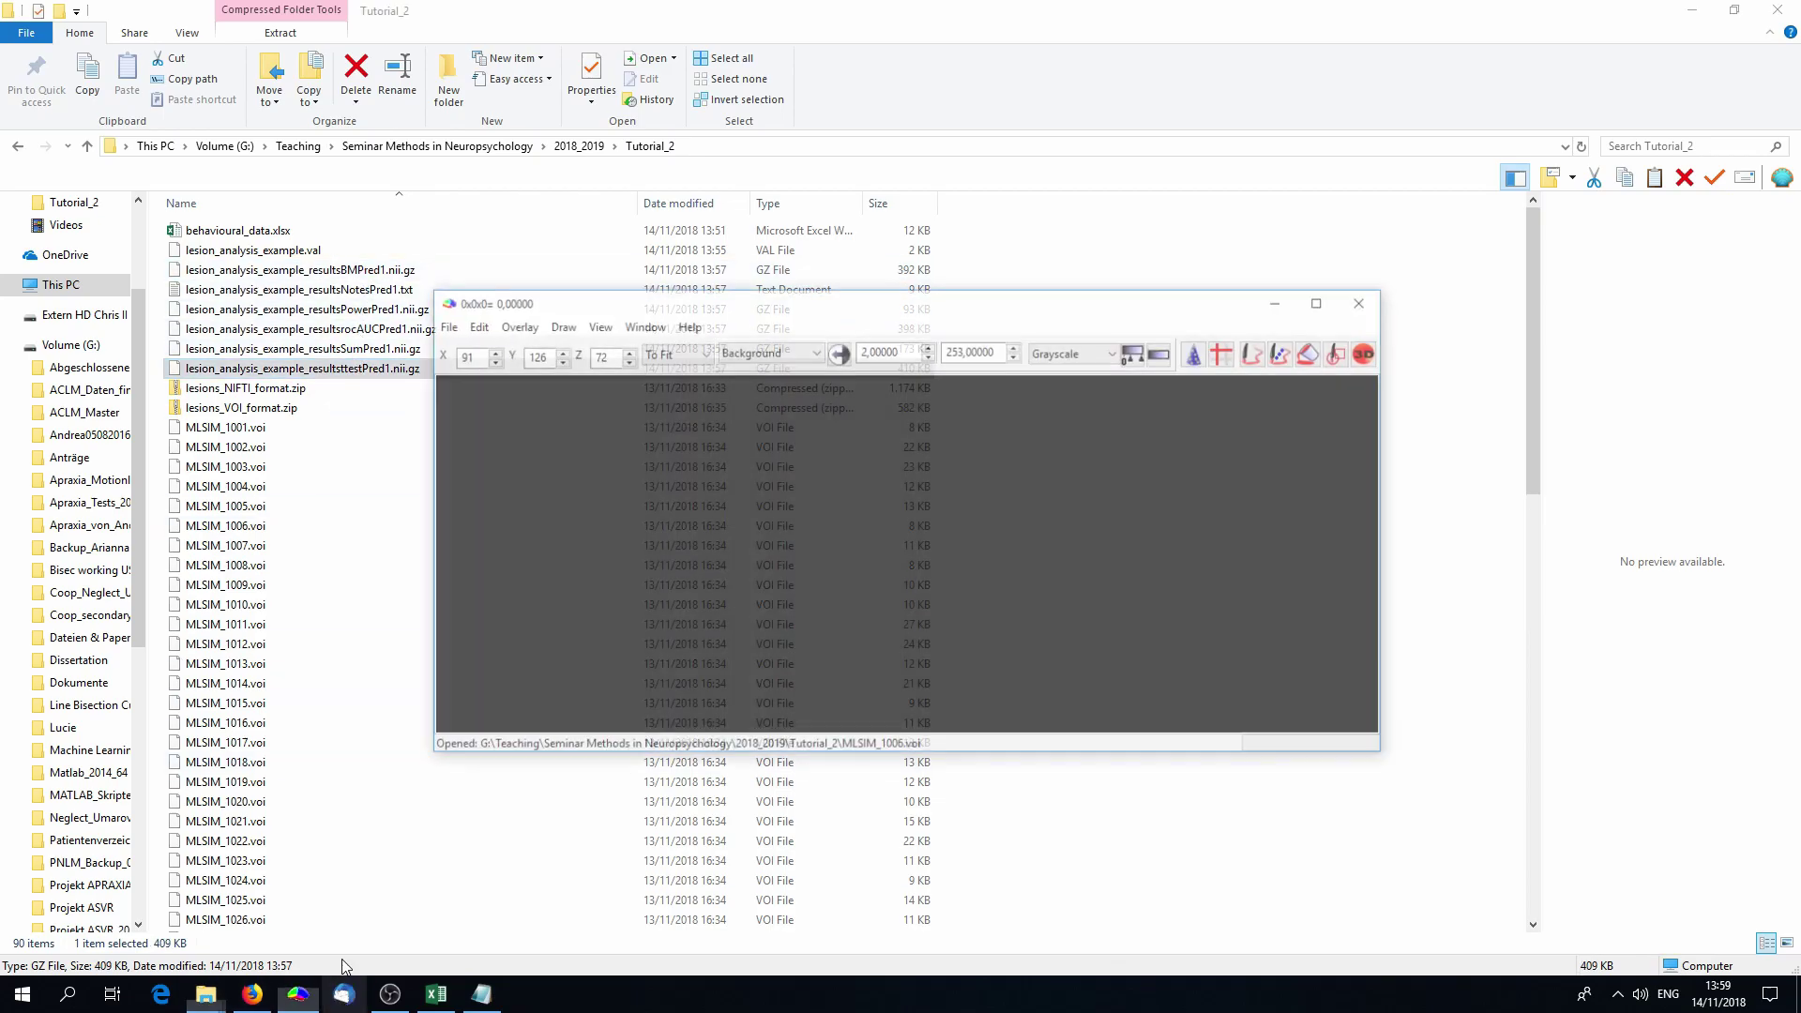
left_click(441, 325)
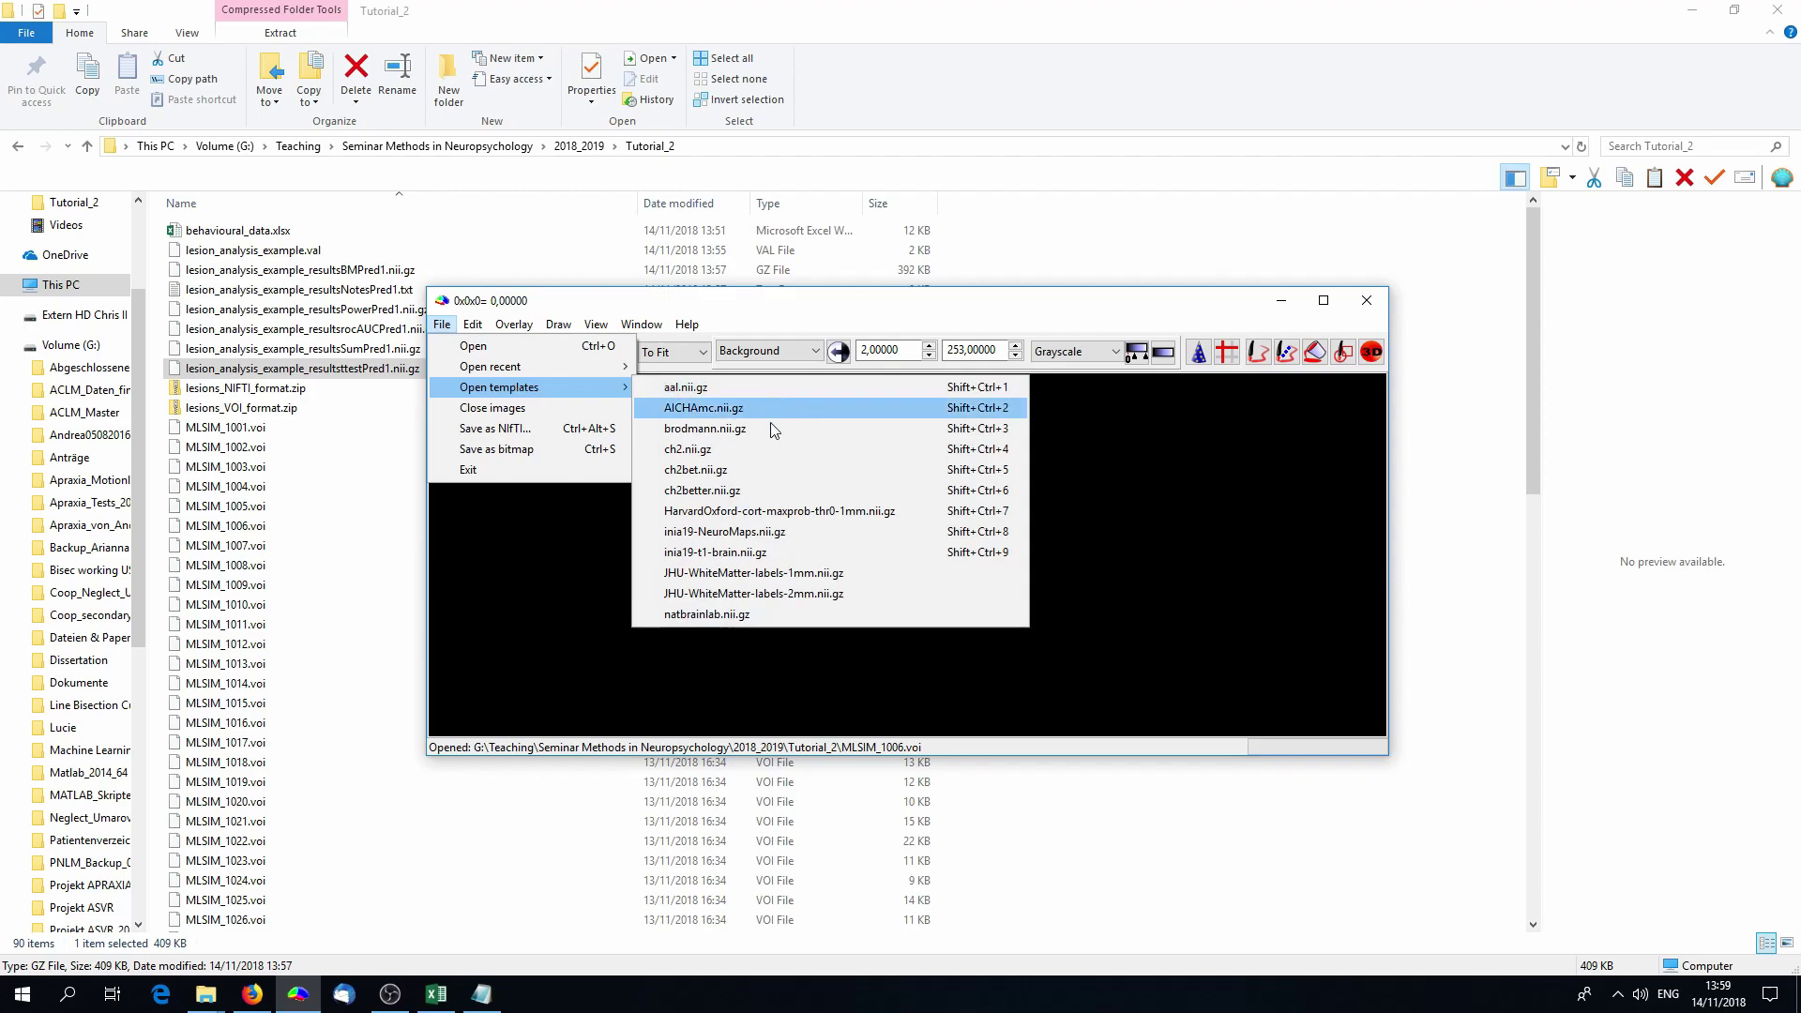
left_click(758, 453)
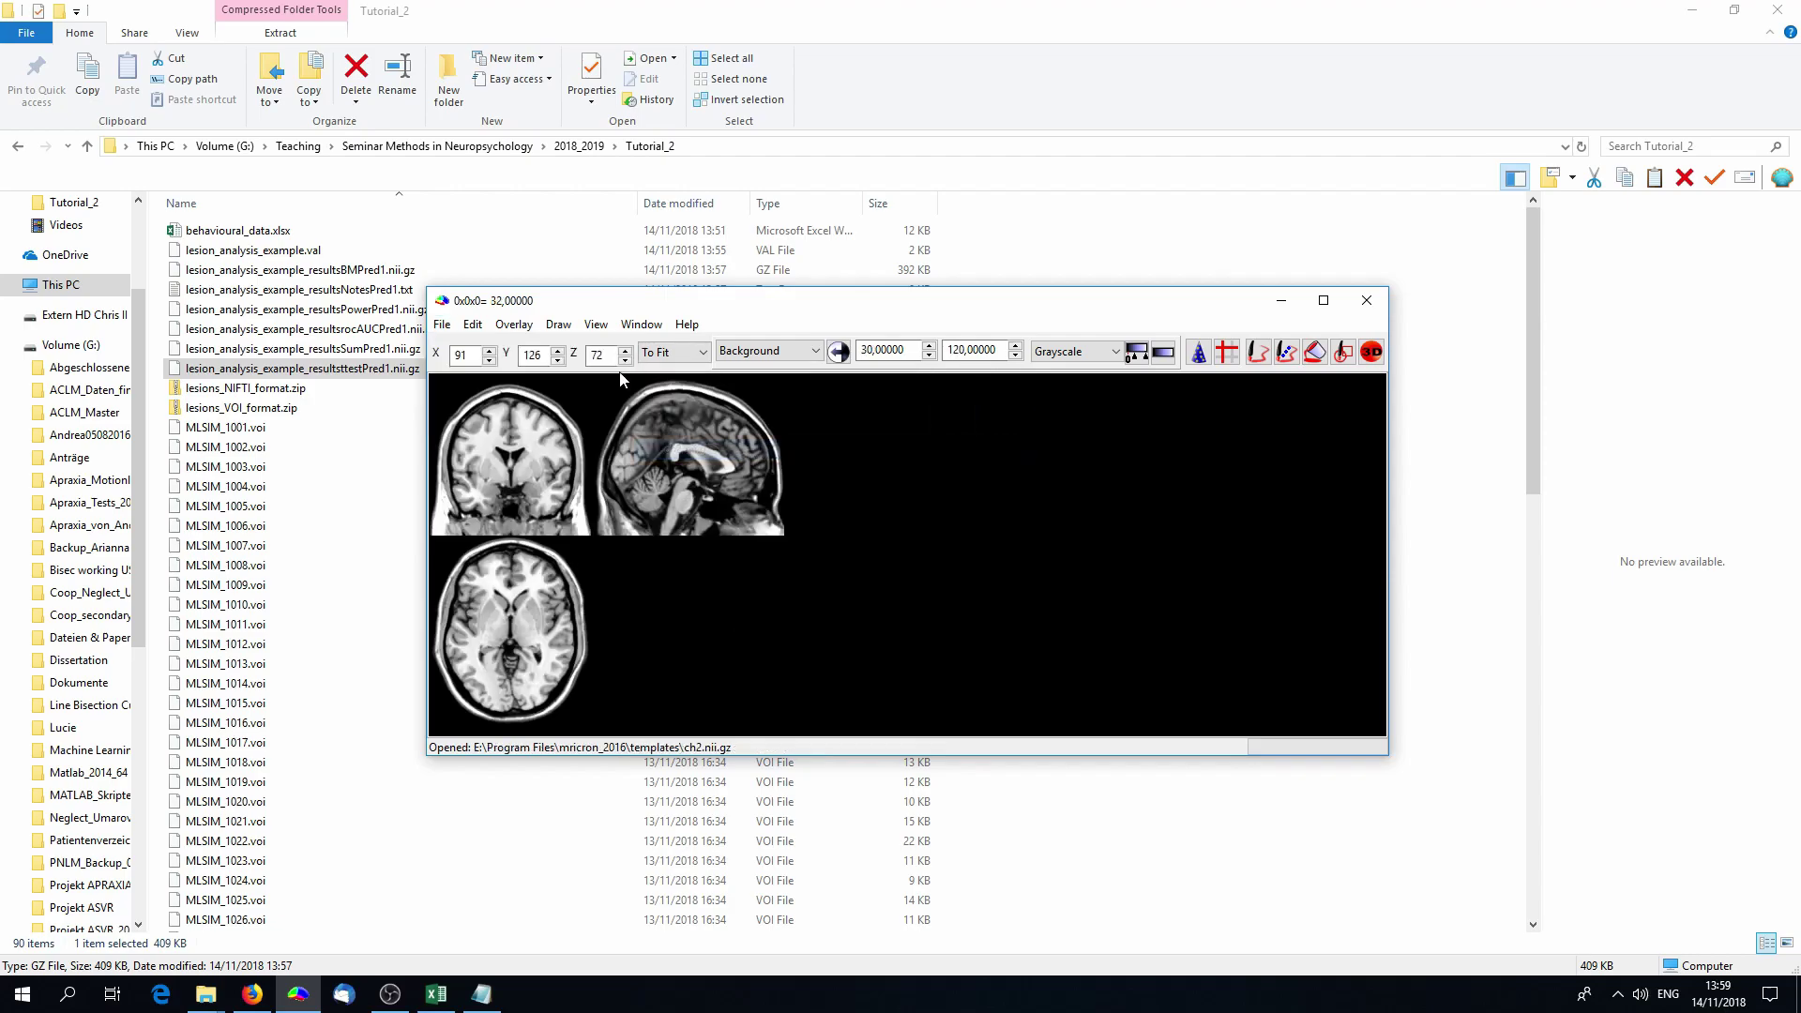
Step: Add the ttestPred1 result map as a red overlay on the ch2 template
left_click(513, 323)
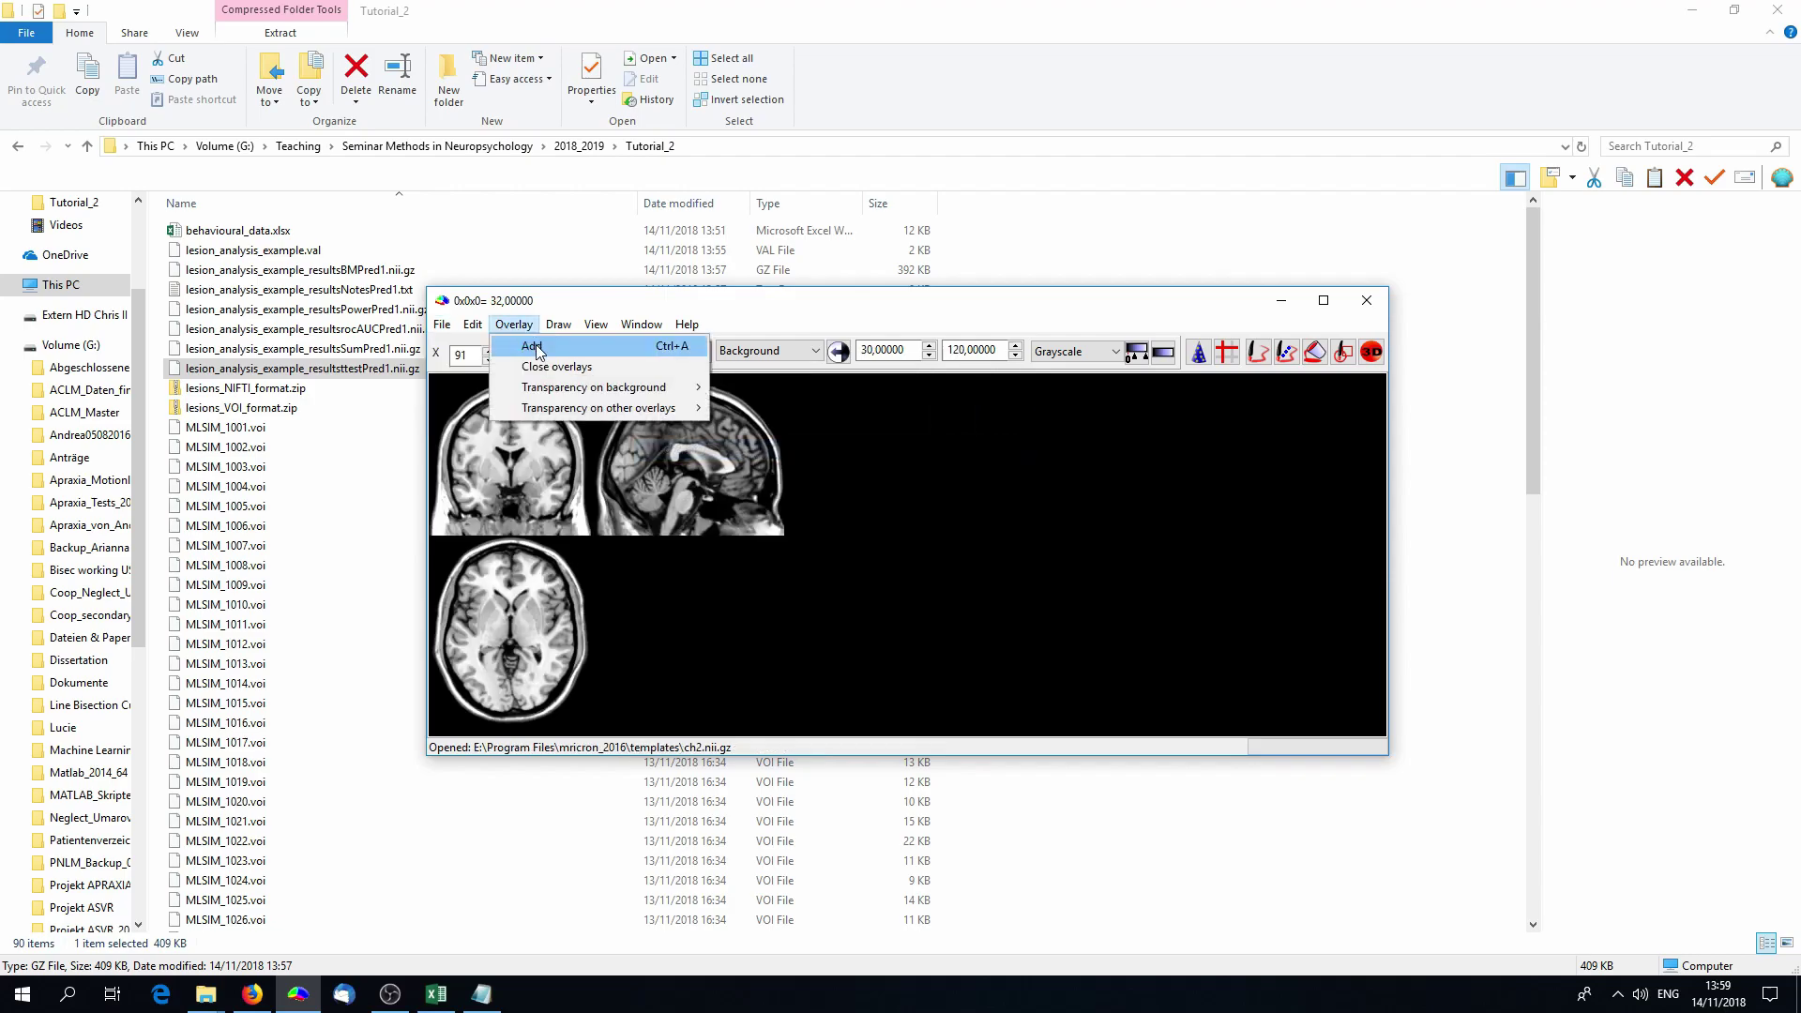
left_click(533, 347)
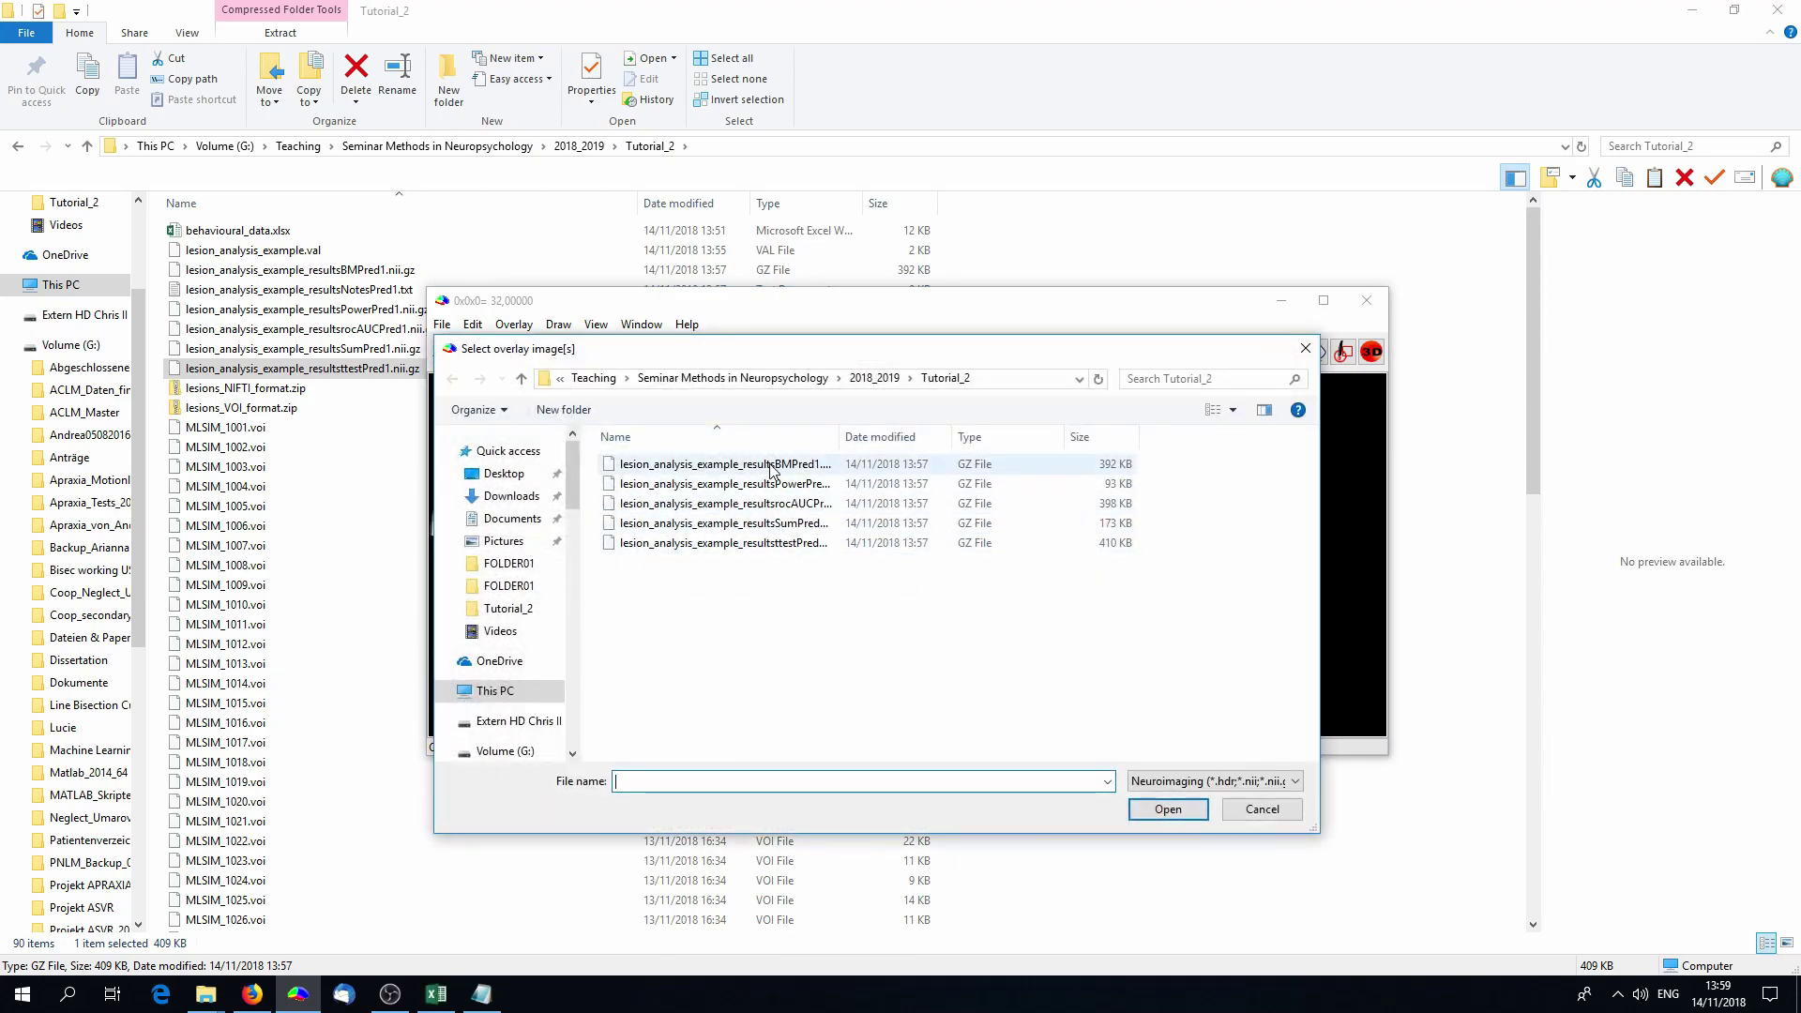
double_click(721, 544)
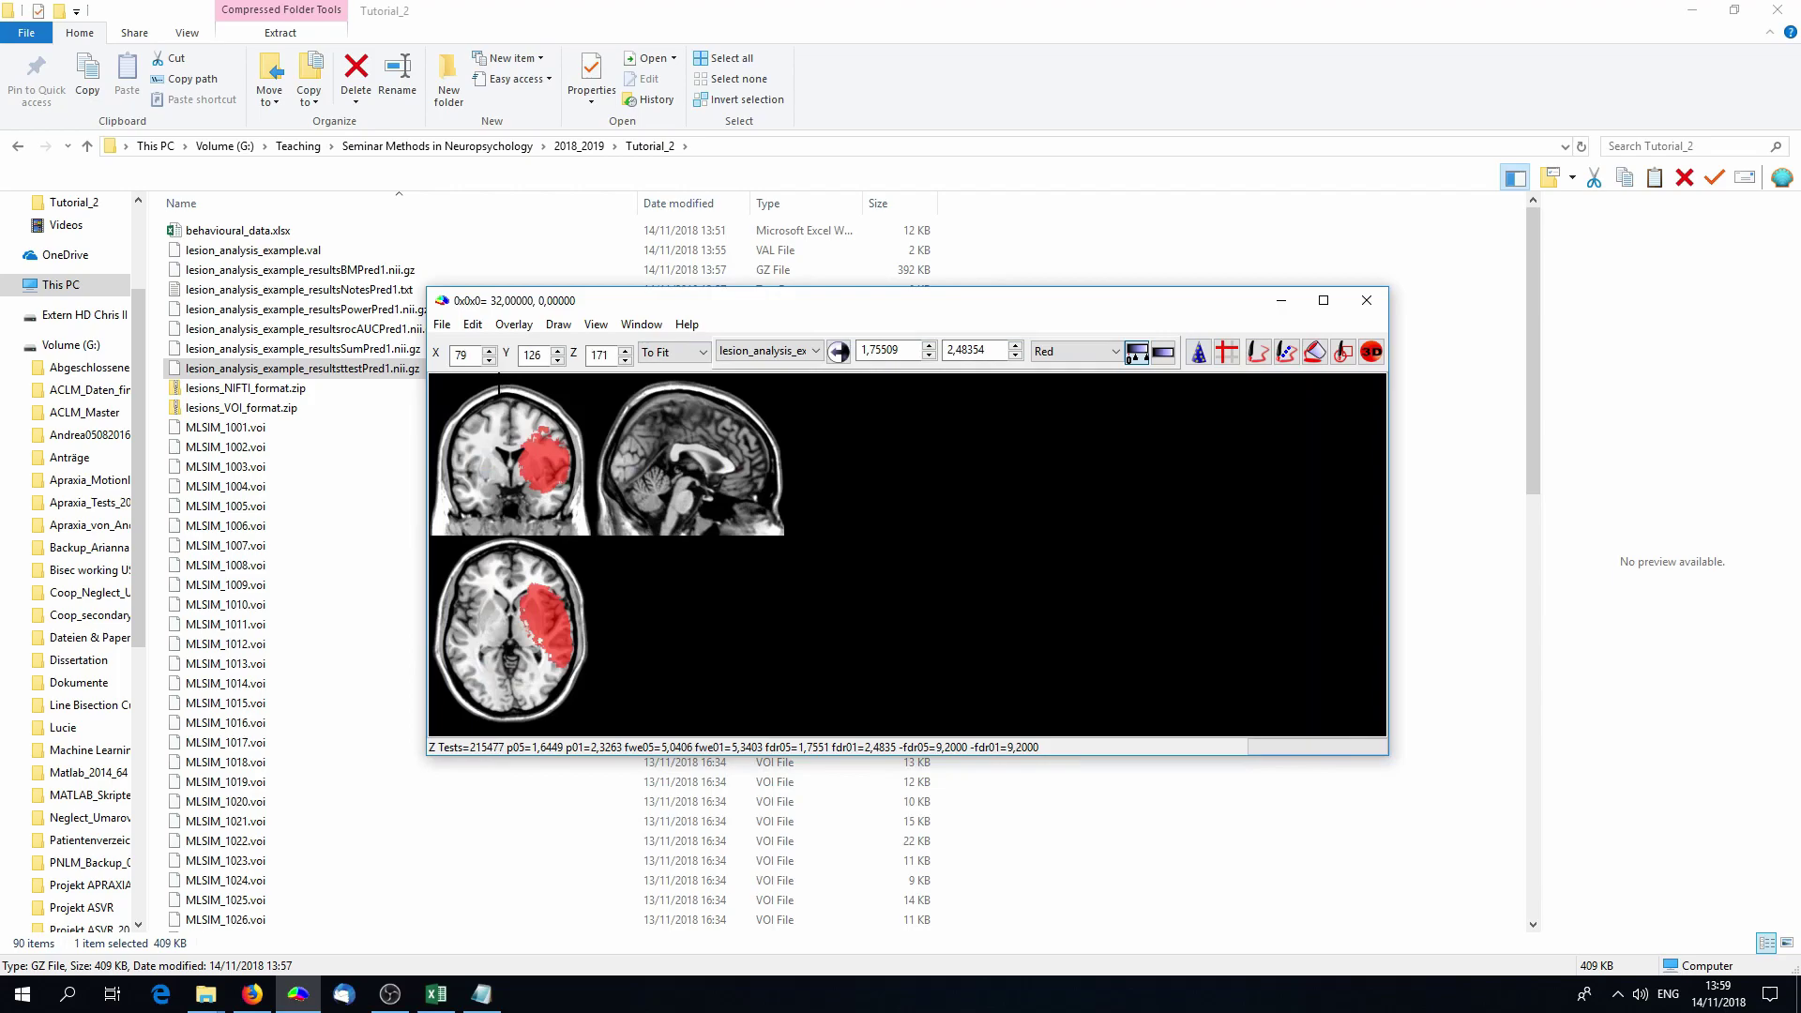
Step: Switch the ttestPred1 overlay colour scheme from Red to actc
left_click_drag(498, 384, 503, 480)
left_click(1069, 352)
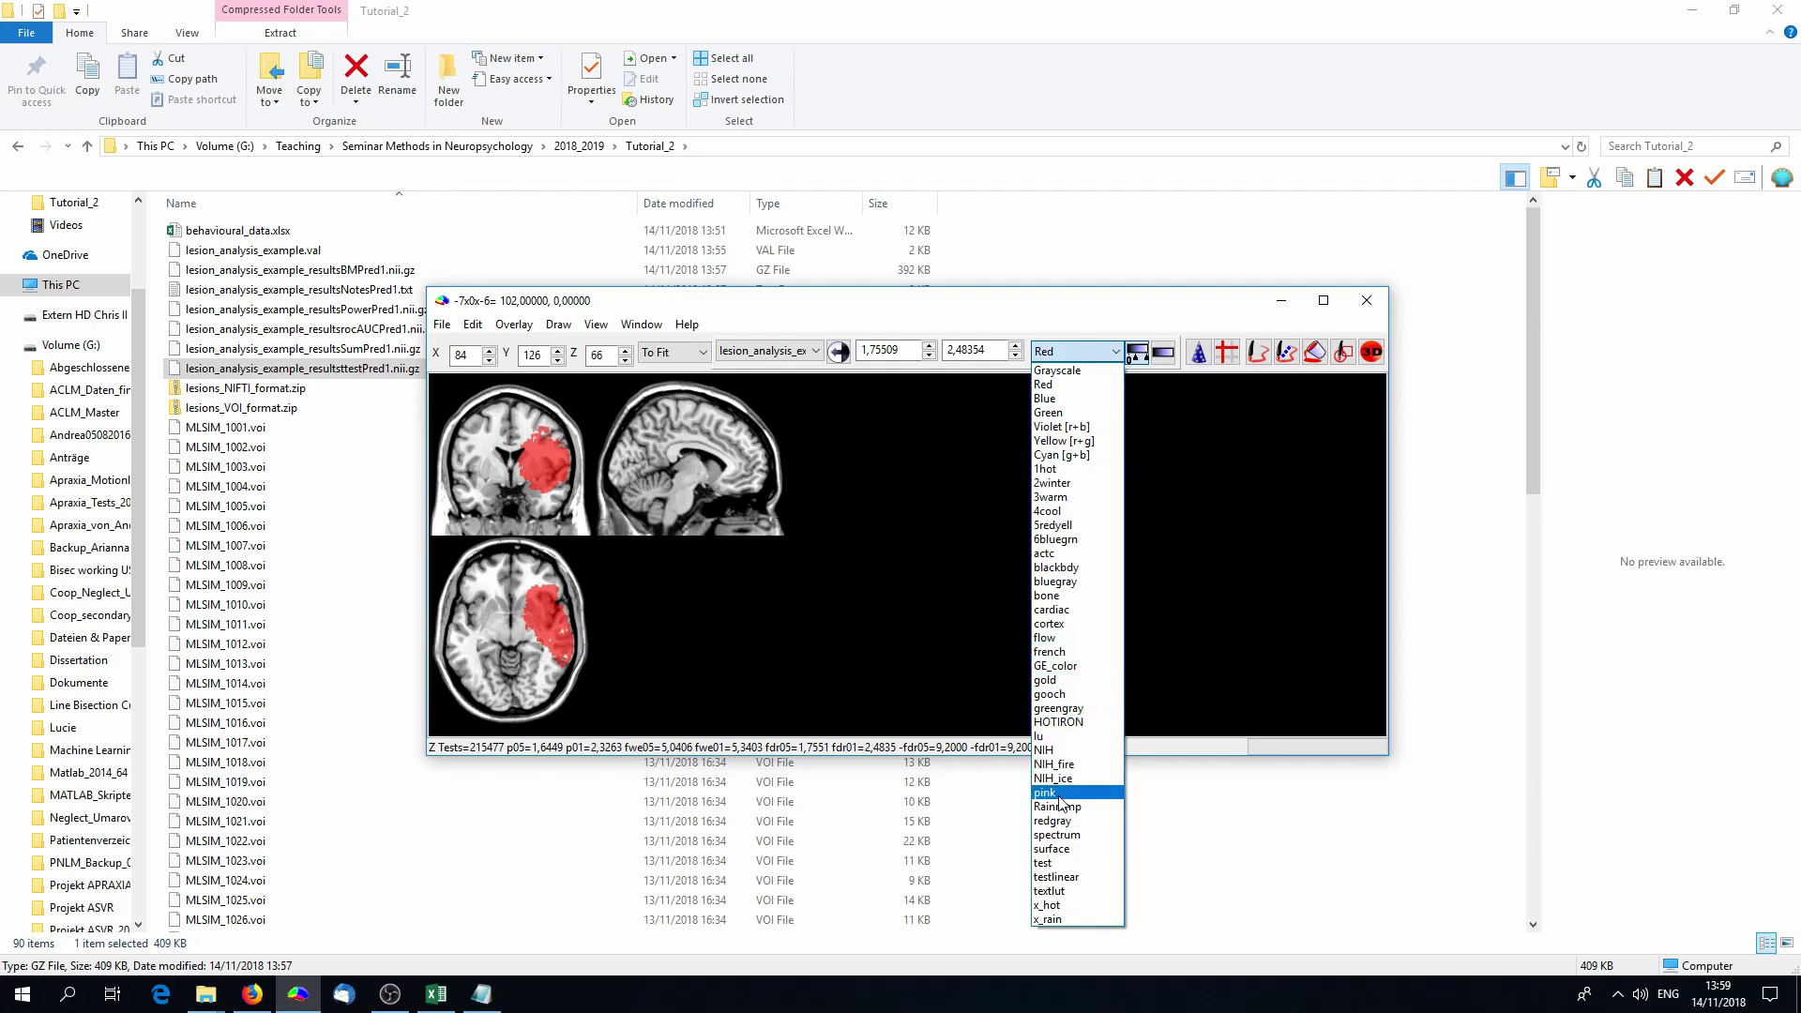
left_click(1066, 553)
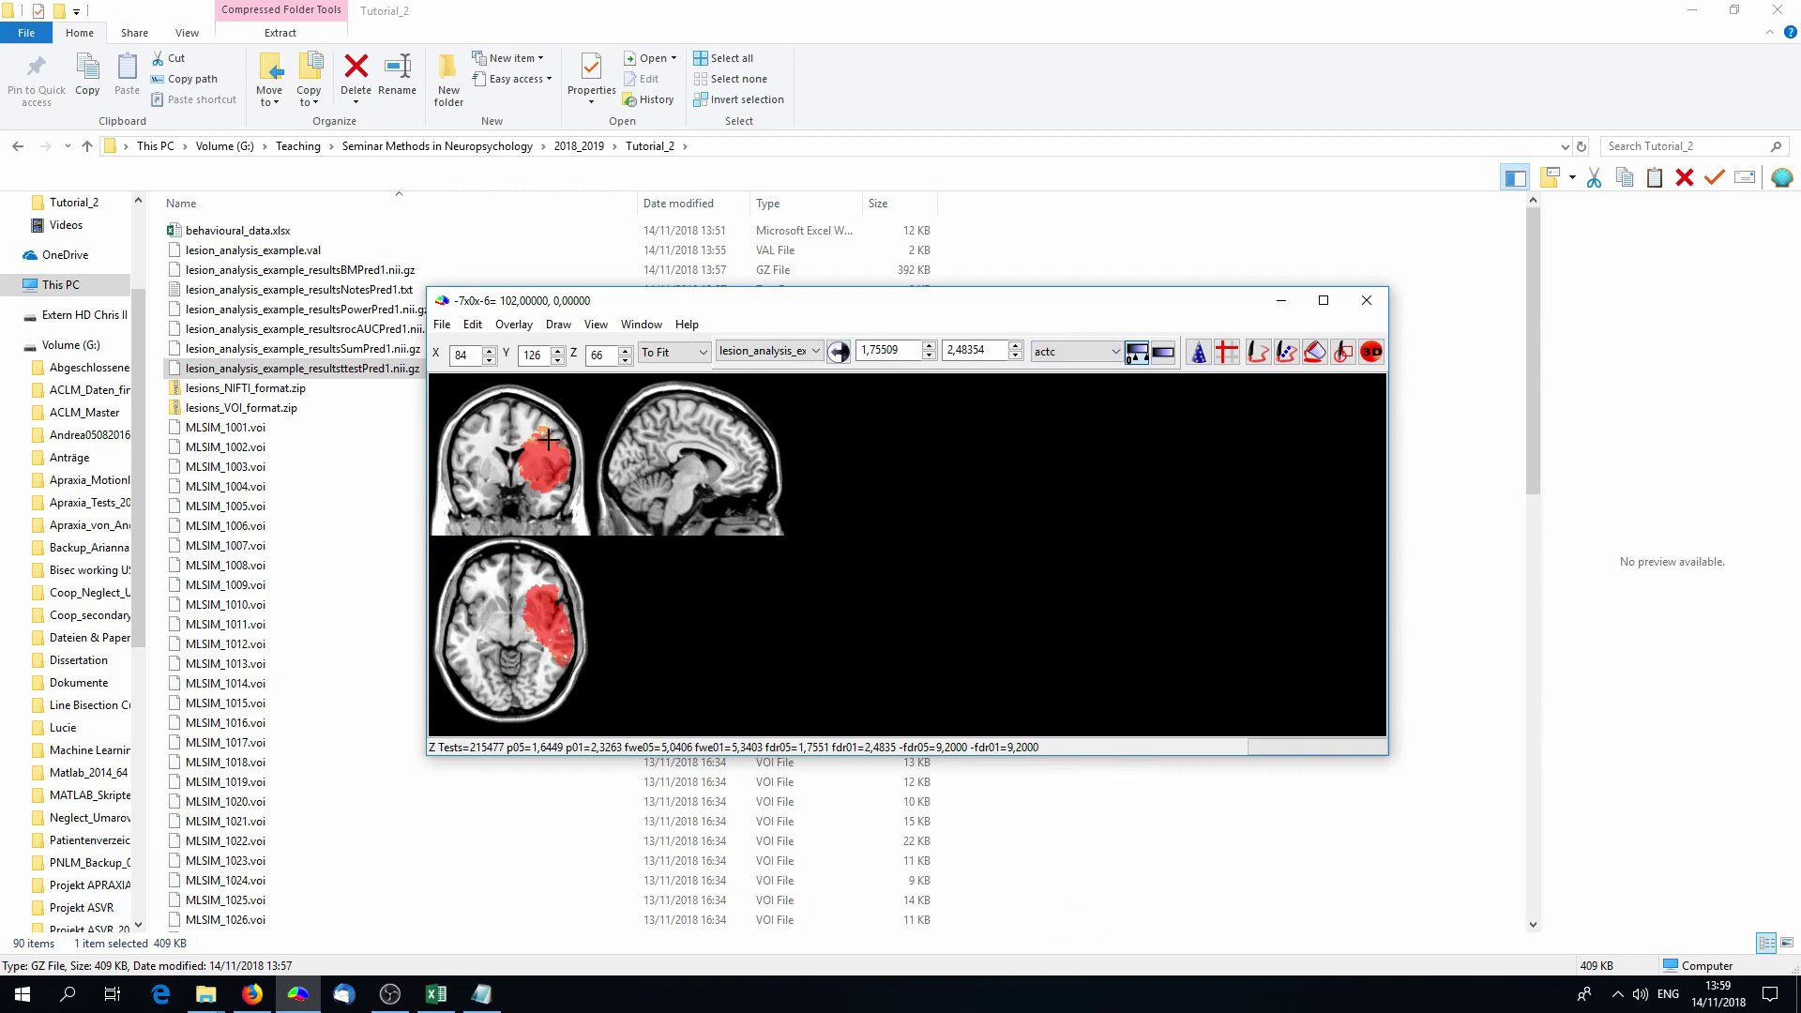
Step: Check the t-test range in the notes and set the overlay thresholds to -2 and 9
left_click(482, 995)
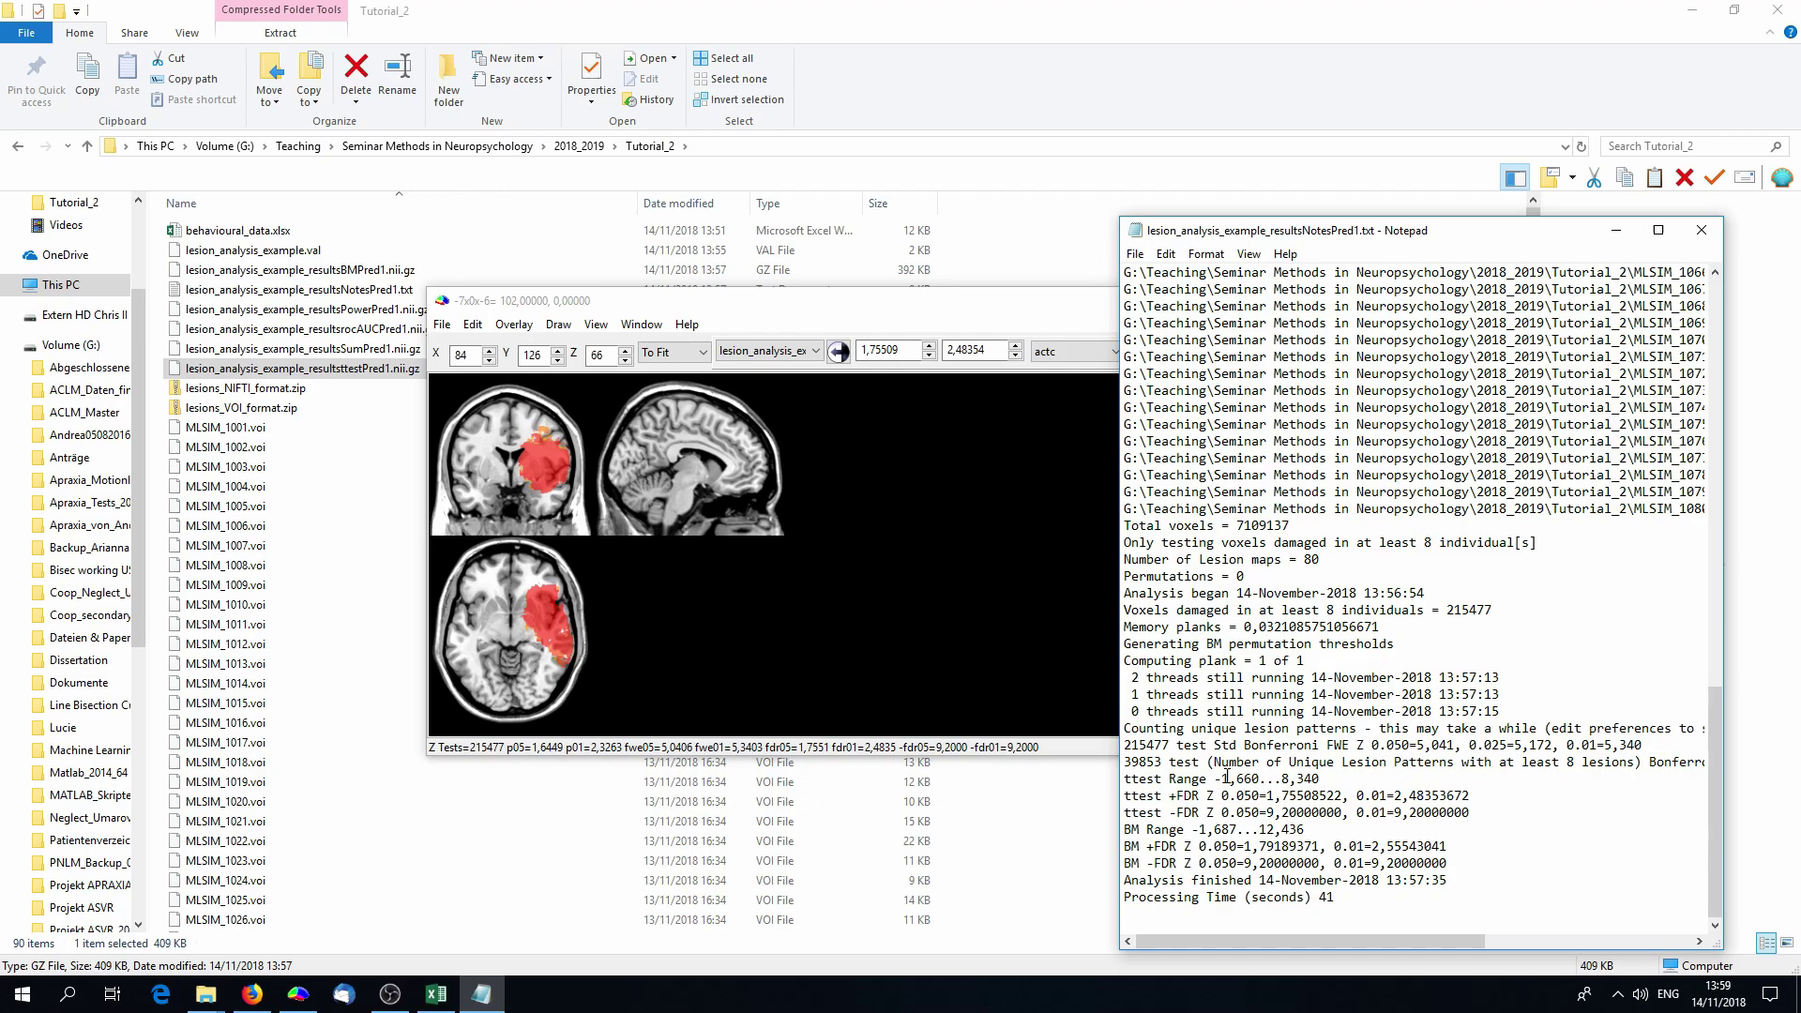
left_click_drag(1220, 780, 1322, 780)
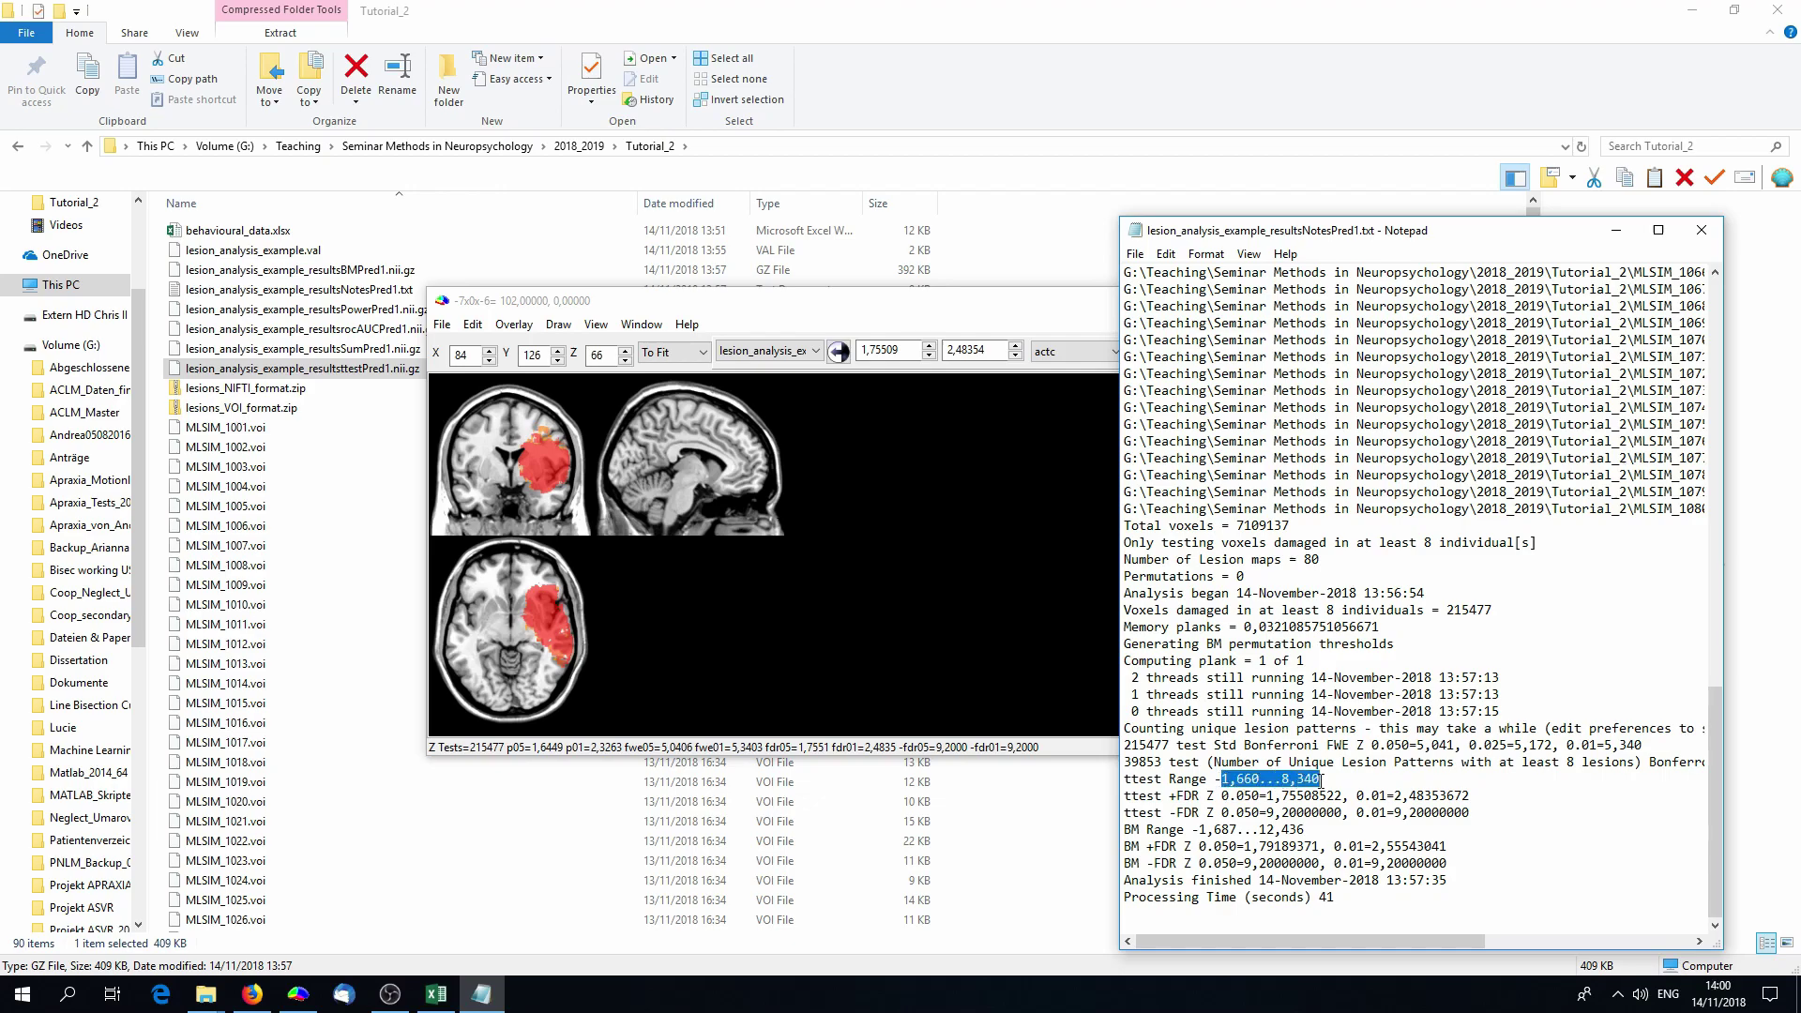
left_click(909, 348)
type("-2")
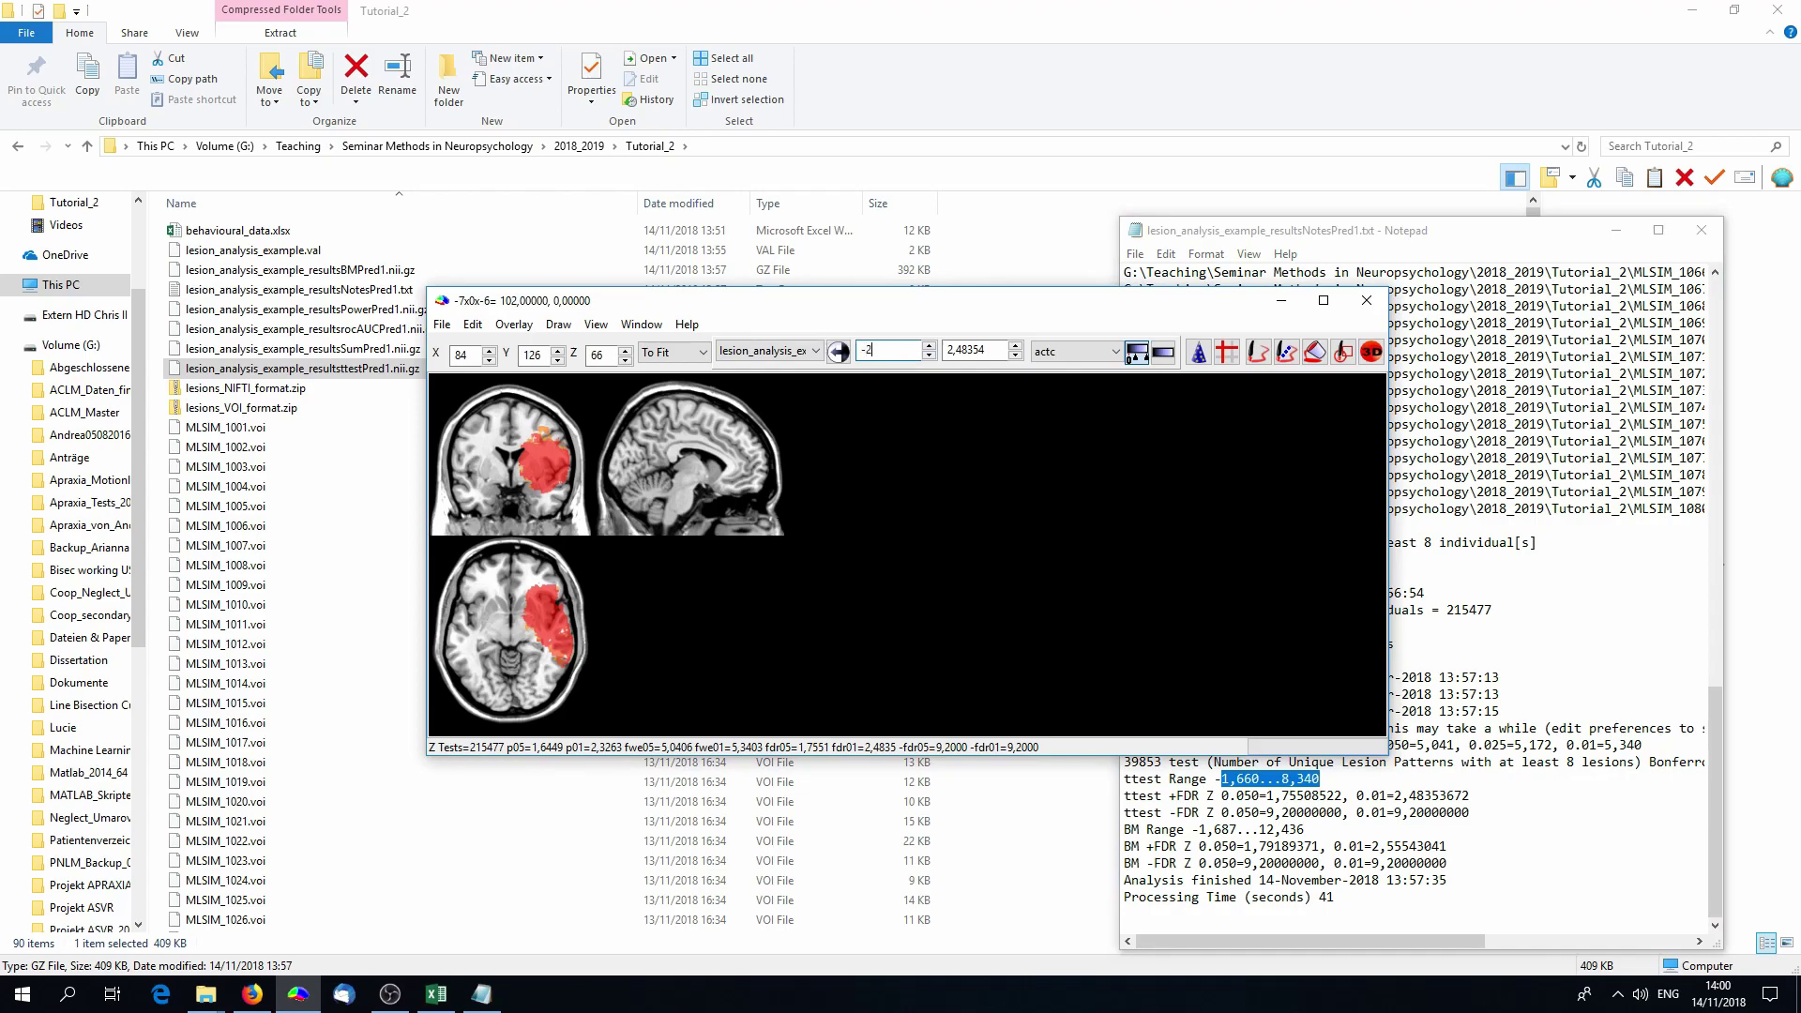
key("Tab")
type("9")
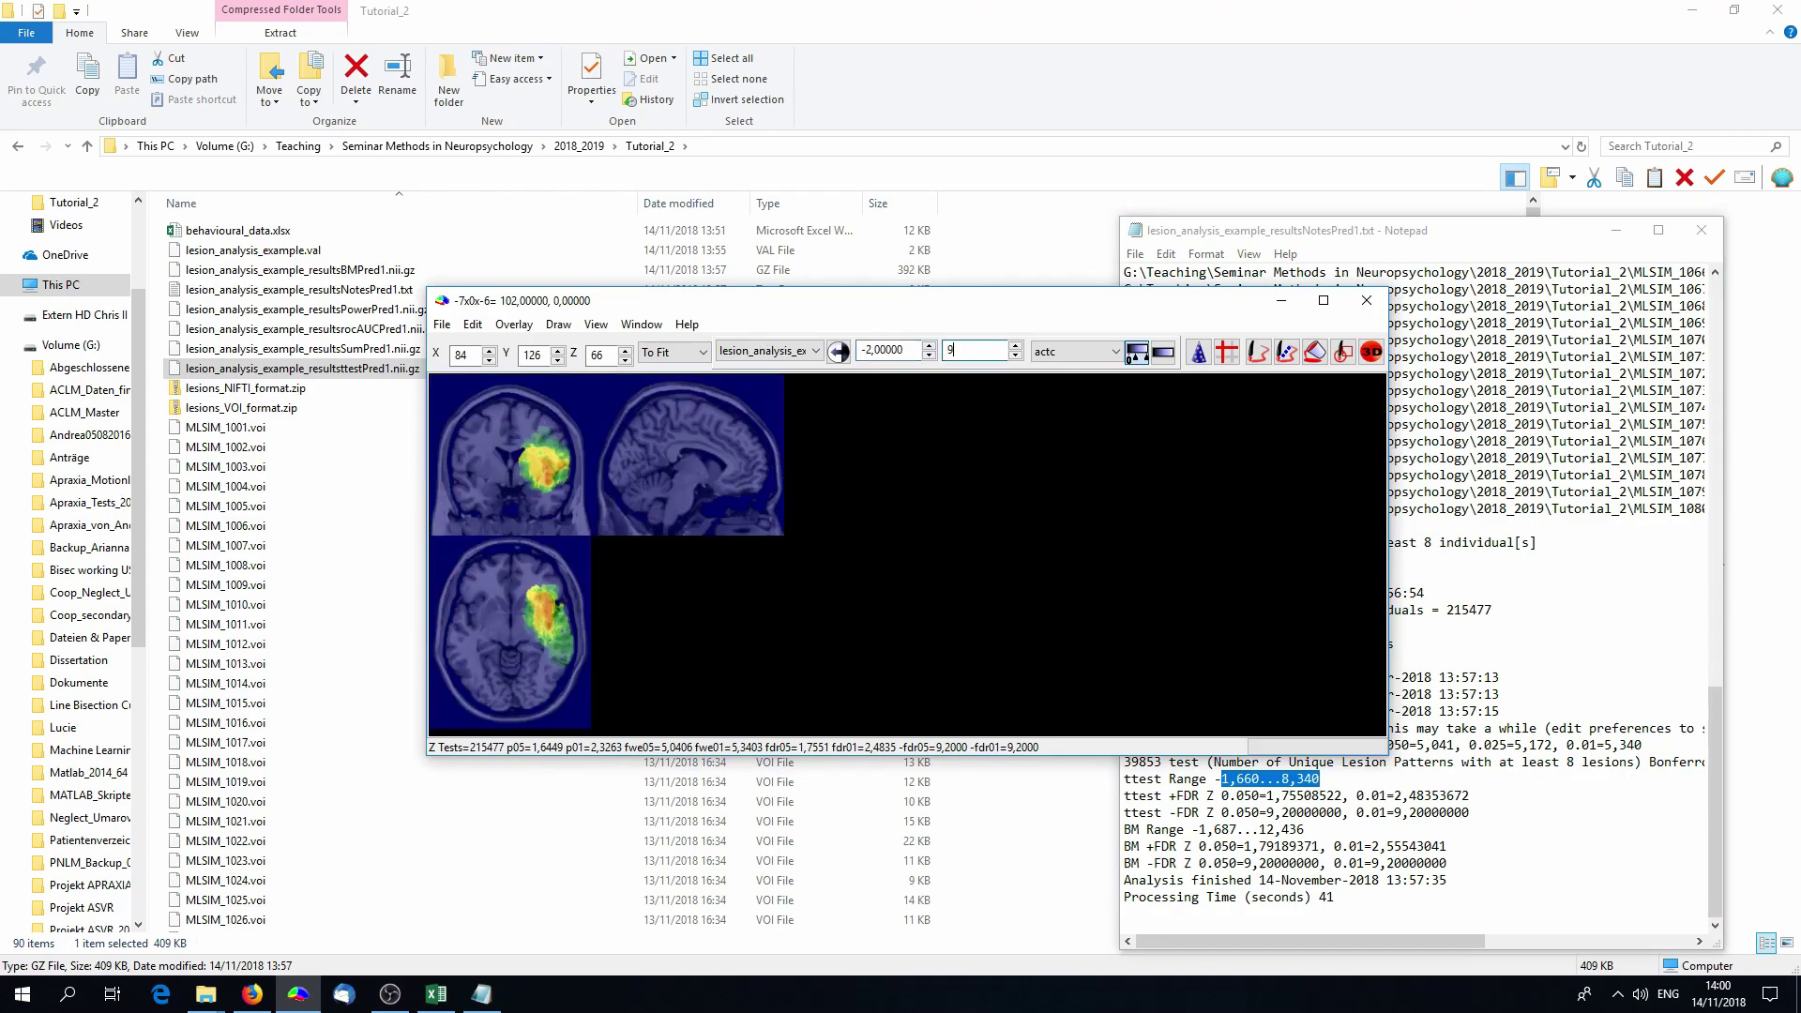
left_click(502, 401)
left_click_drag(502, 402, 487, 456)
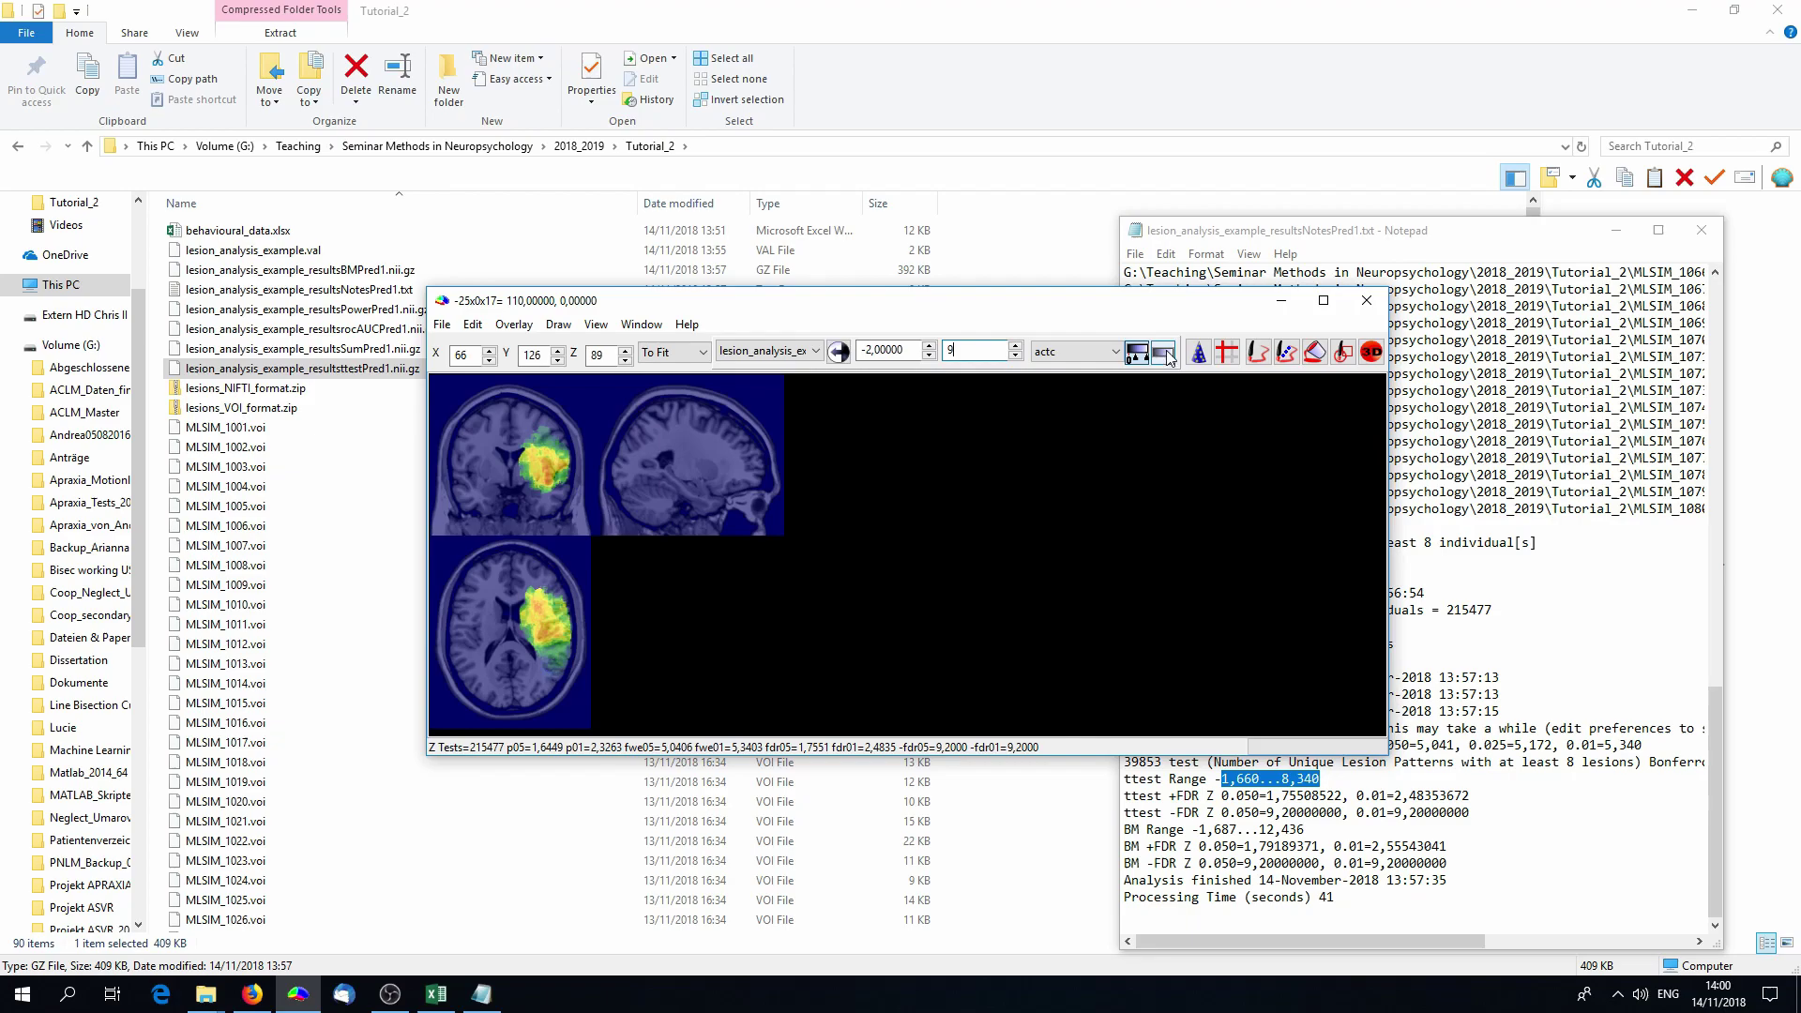
Step: Move the viewer aside and highlight the notes line about voxels damaged in 8 individuals
left_click_drag(1156, 302, 650, 298)
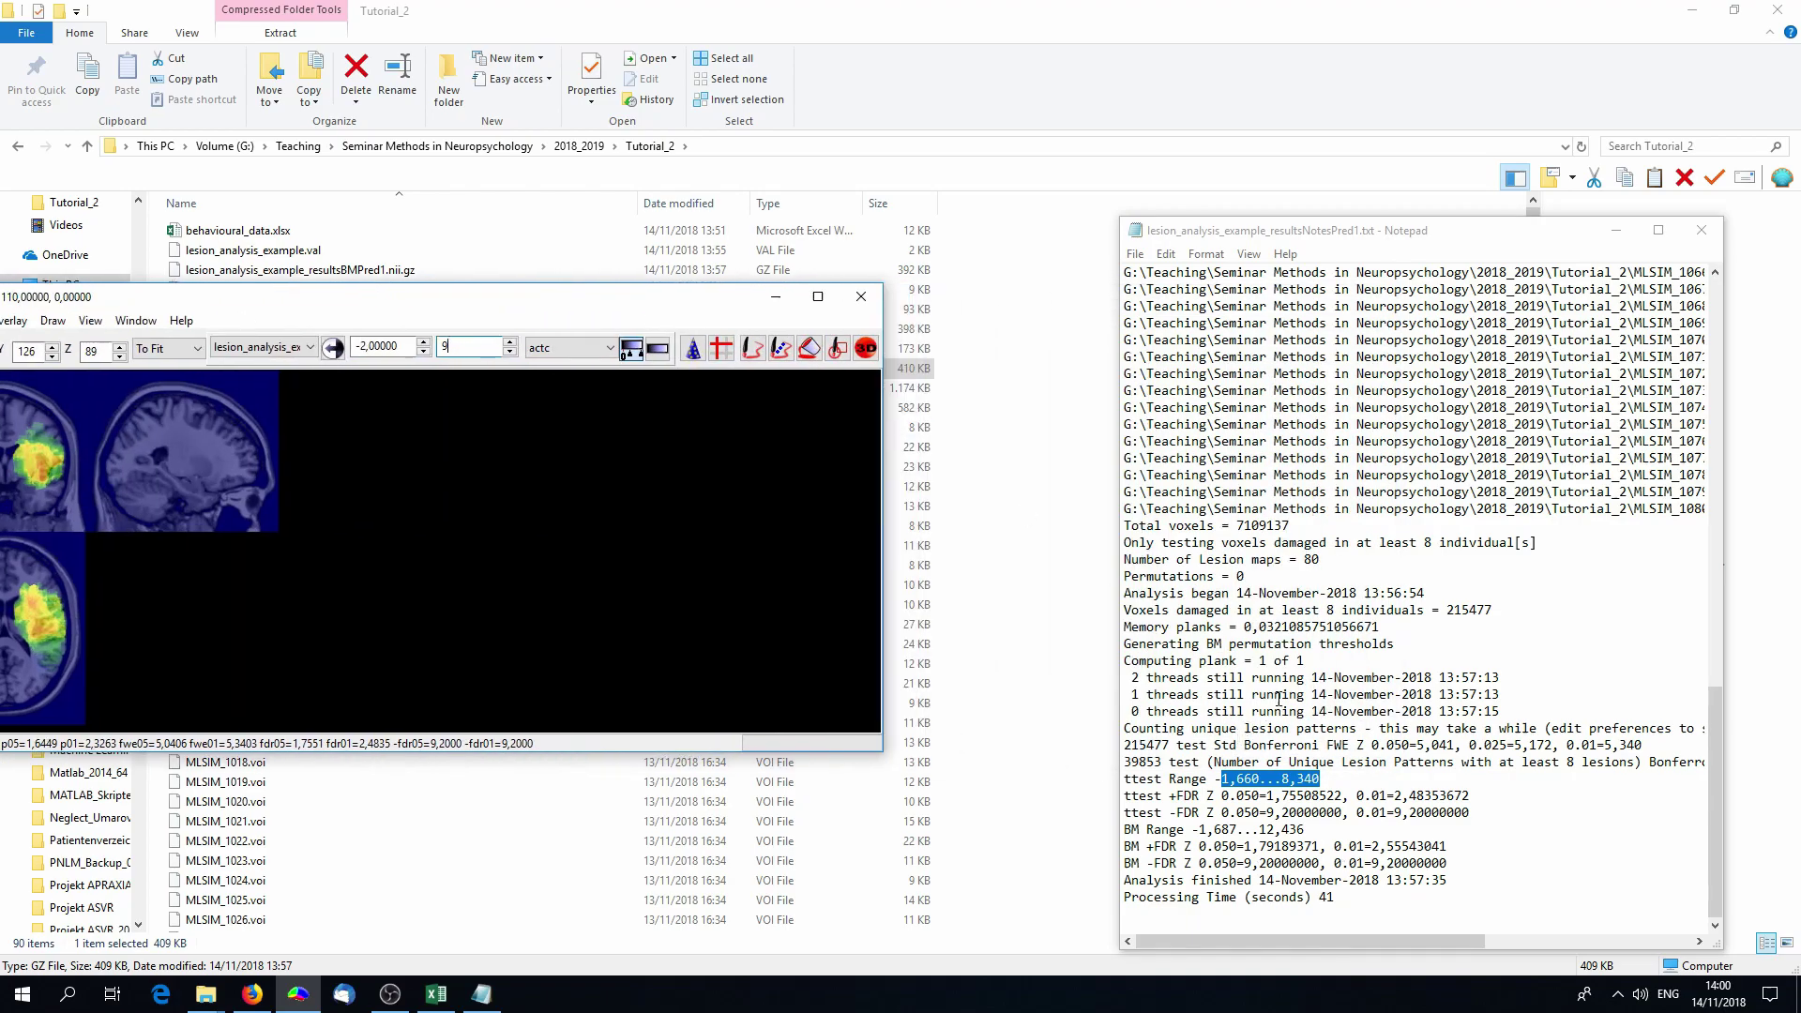
left_click_drag(1540, 542, 1124, 543)
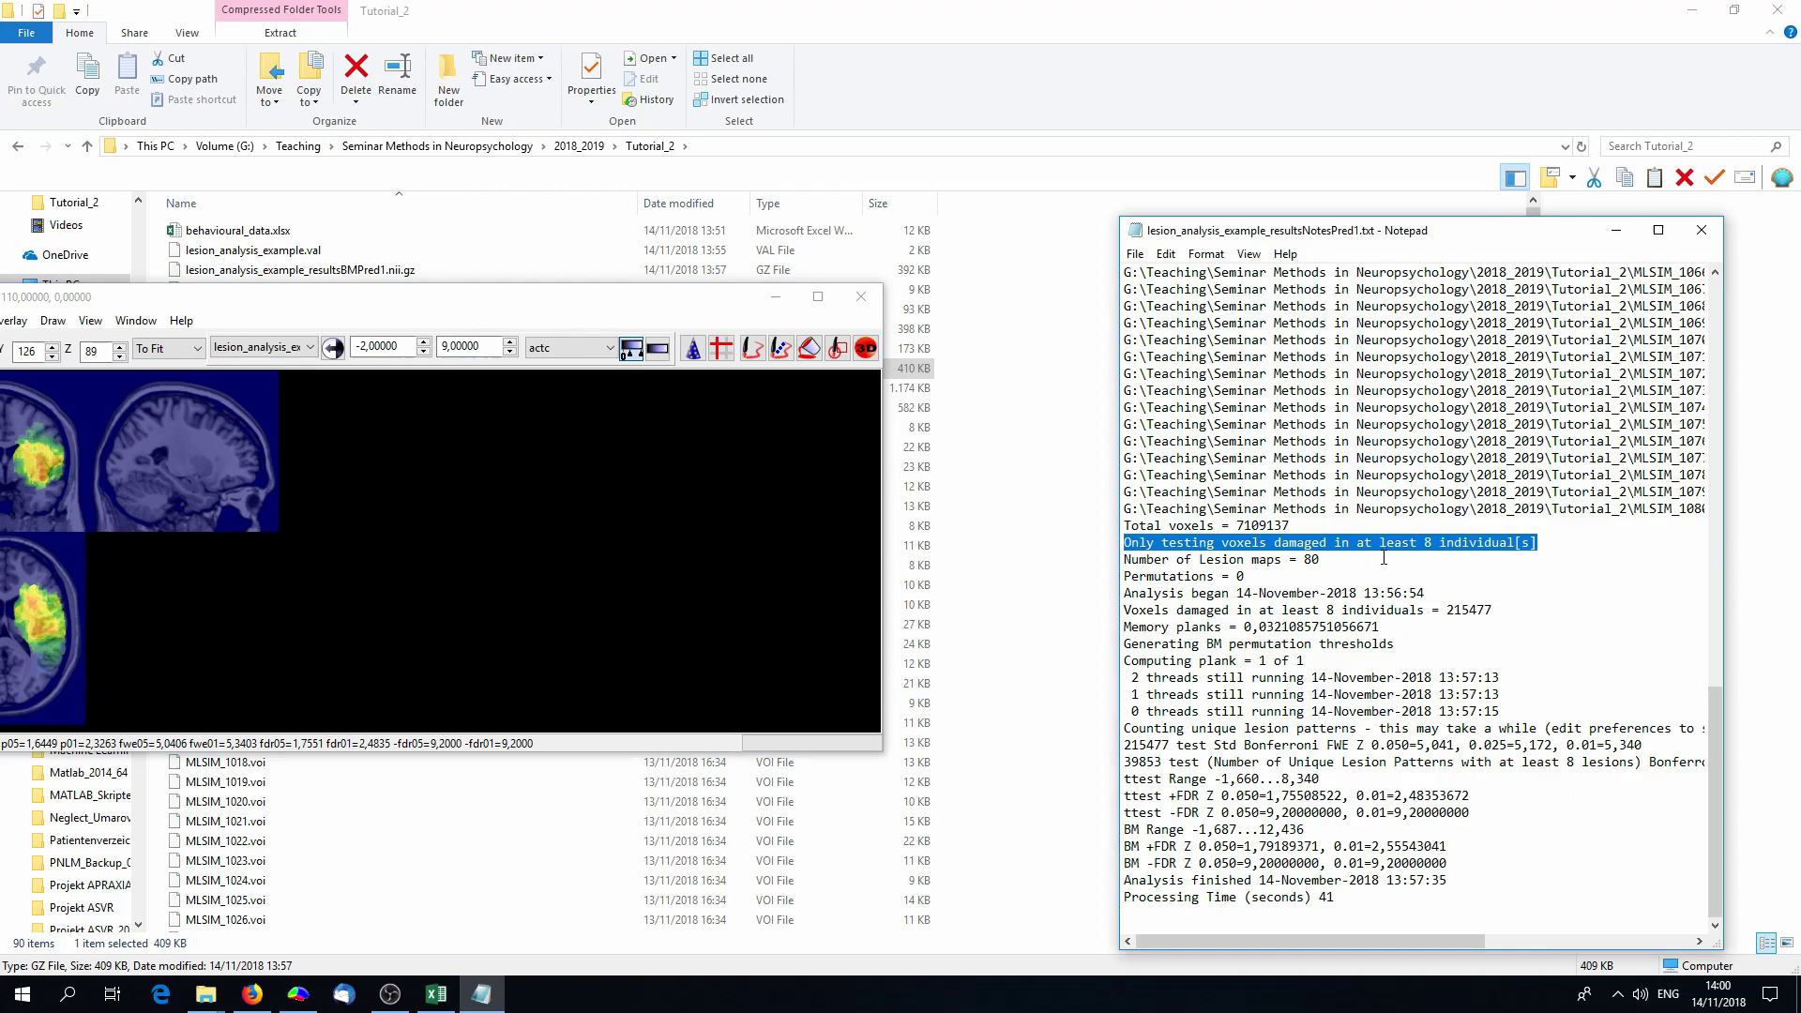
left_click_drag(497, 296, 700, 172)
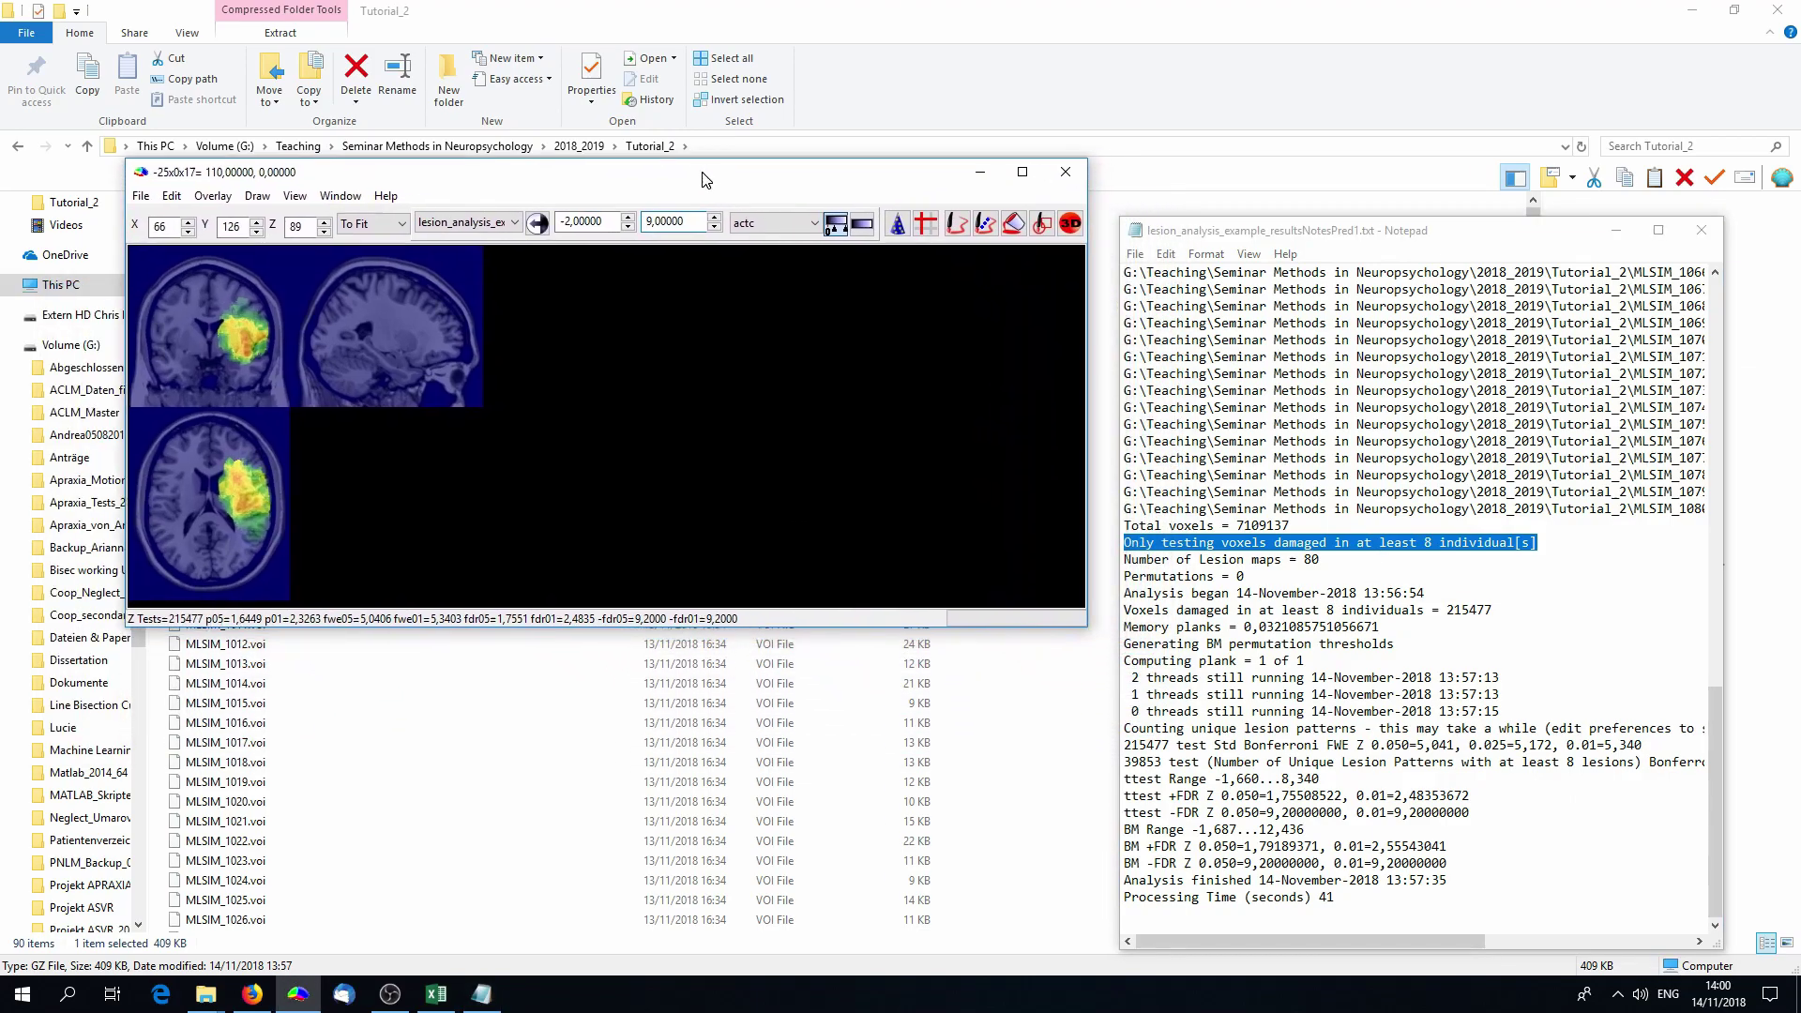
left_click_drag(214, 305, 223, 332)
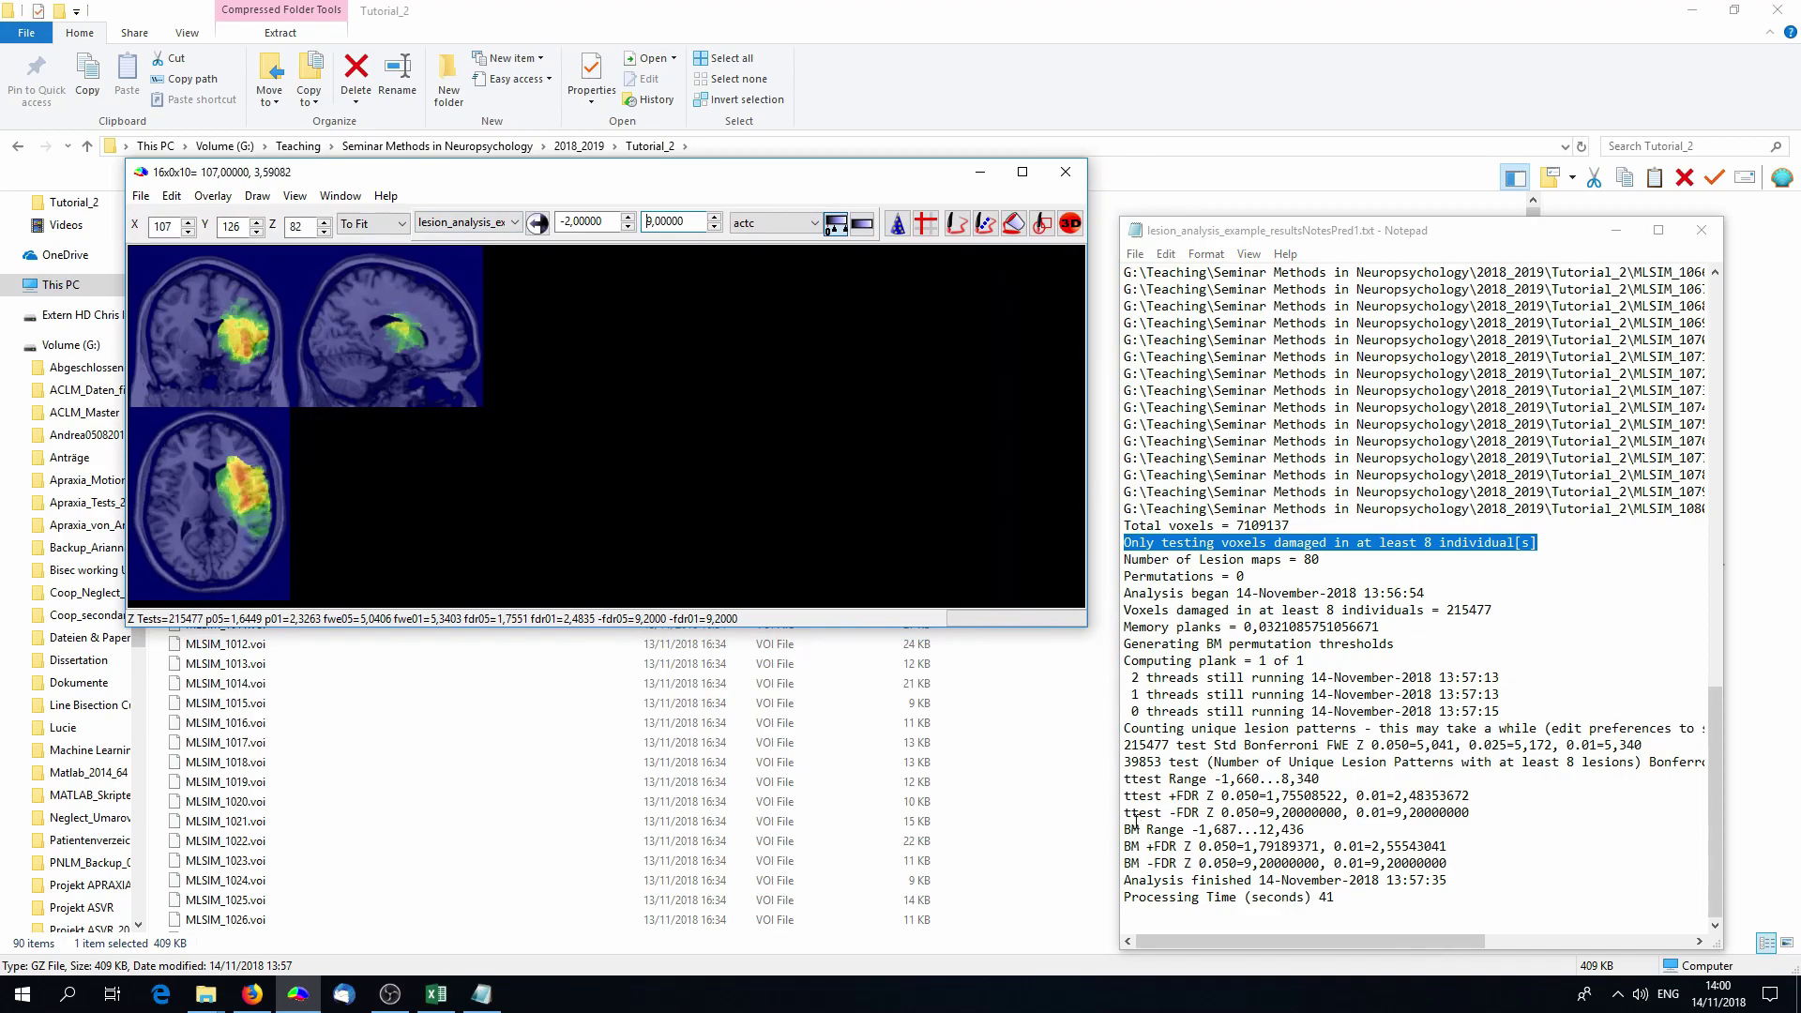
Step: Review the t-test FDR thresholds in the notes, including 9,2 (-FDR) and 2,48353672 (FDR 0.01)
left_click_drag(1125, 780, 1499, 815)
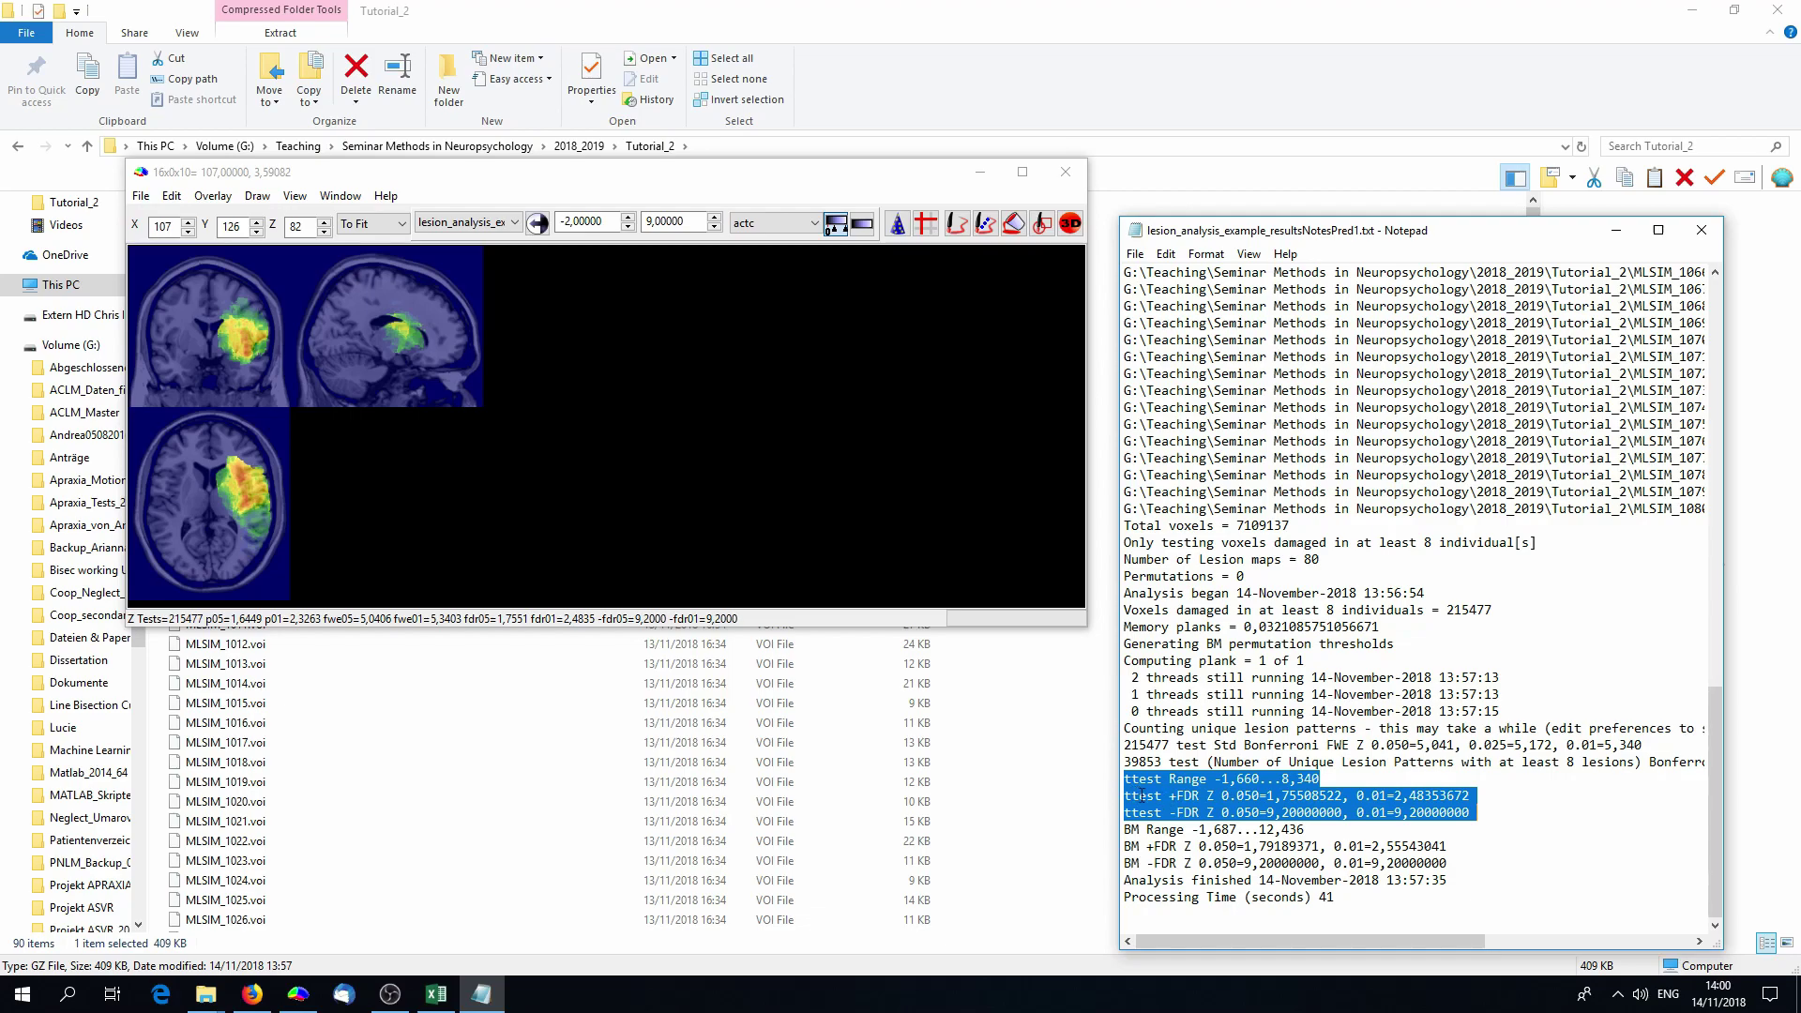
left_click_drag(1206, 795, 1387, 798)
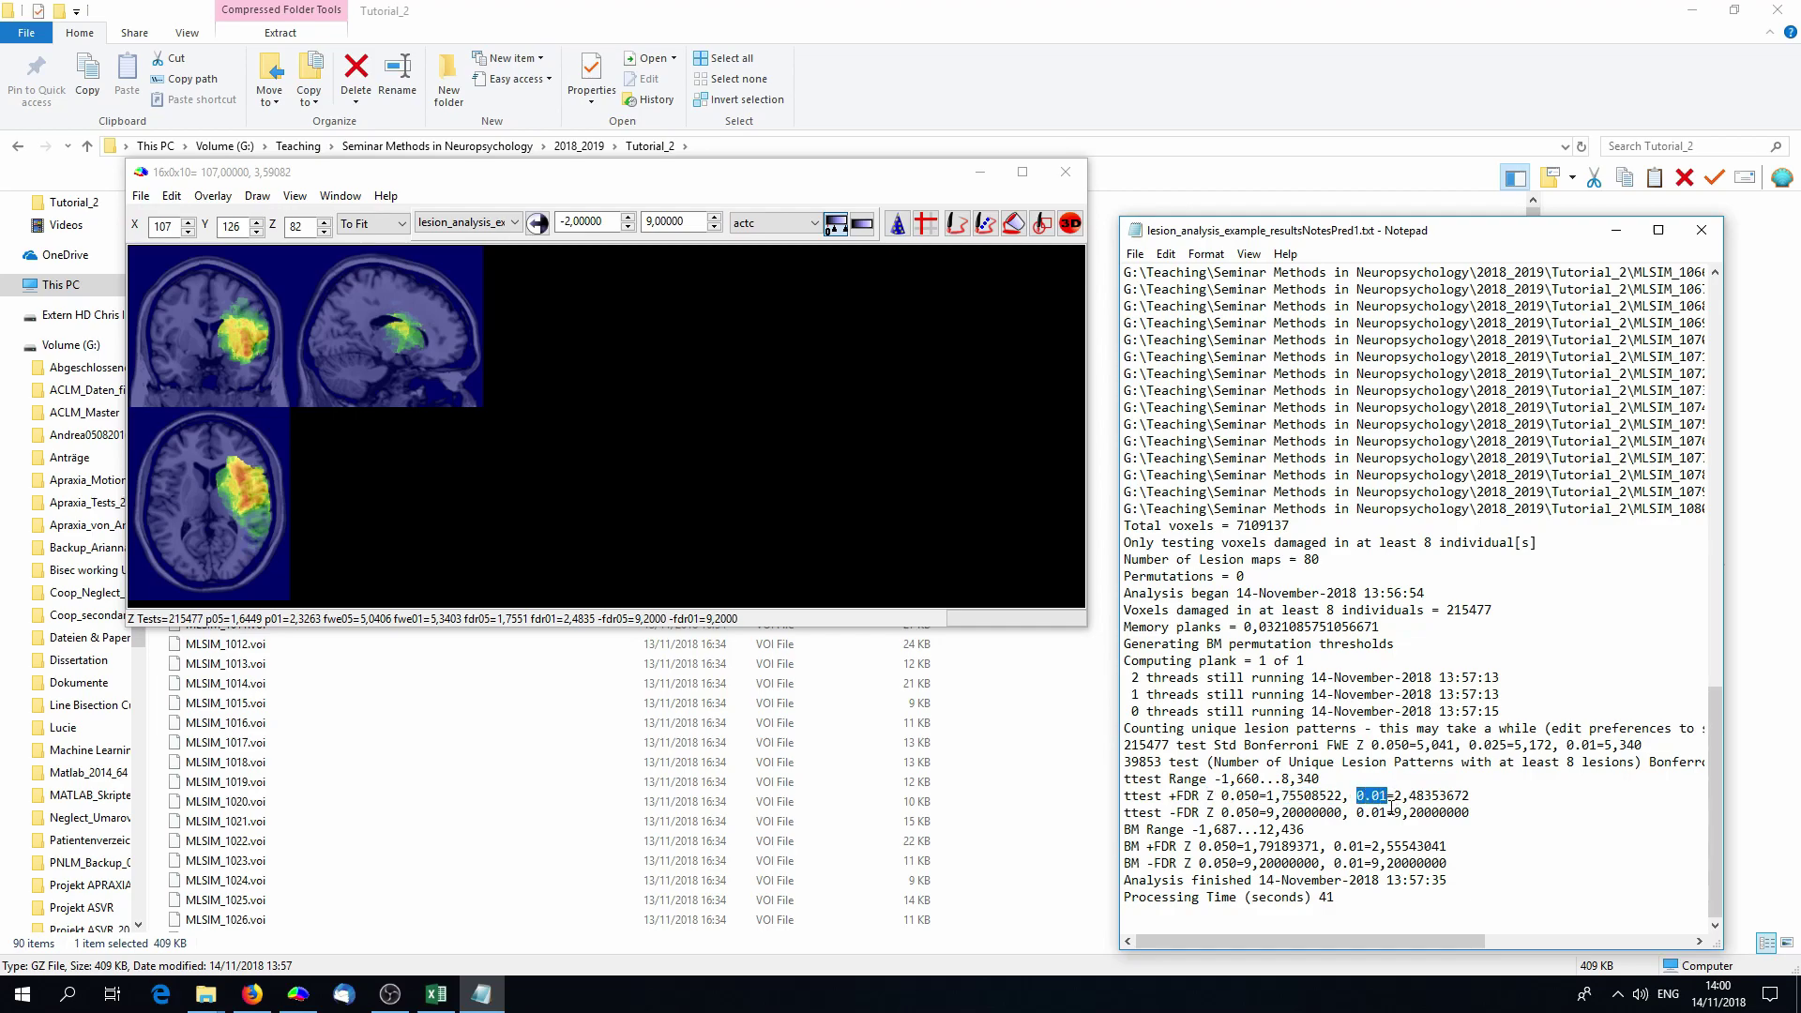
left_click_drag(1169, 795, 1201, 813)
left_click_drag(1267, 812, 1343, 815)
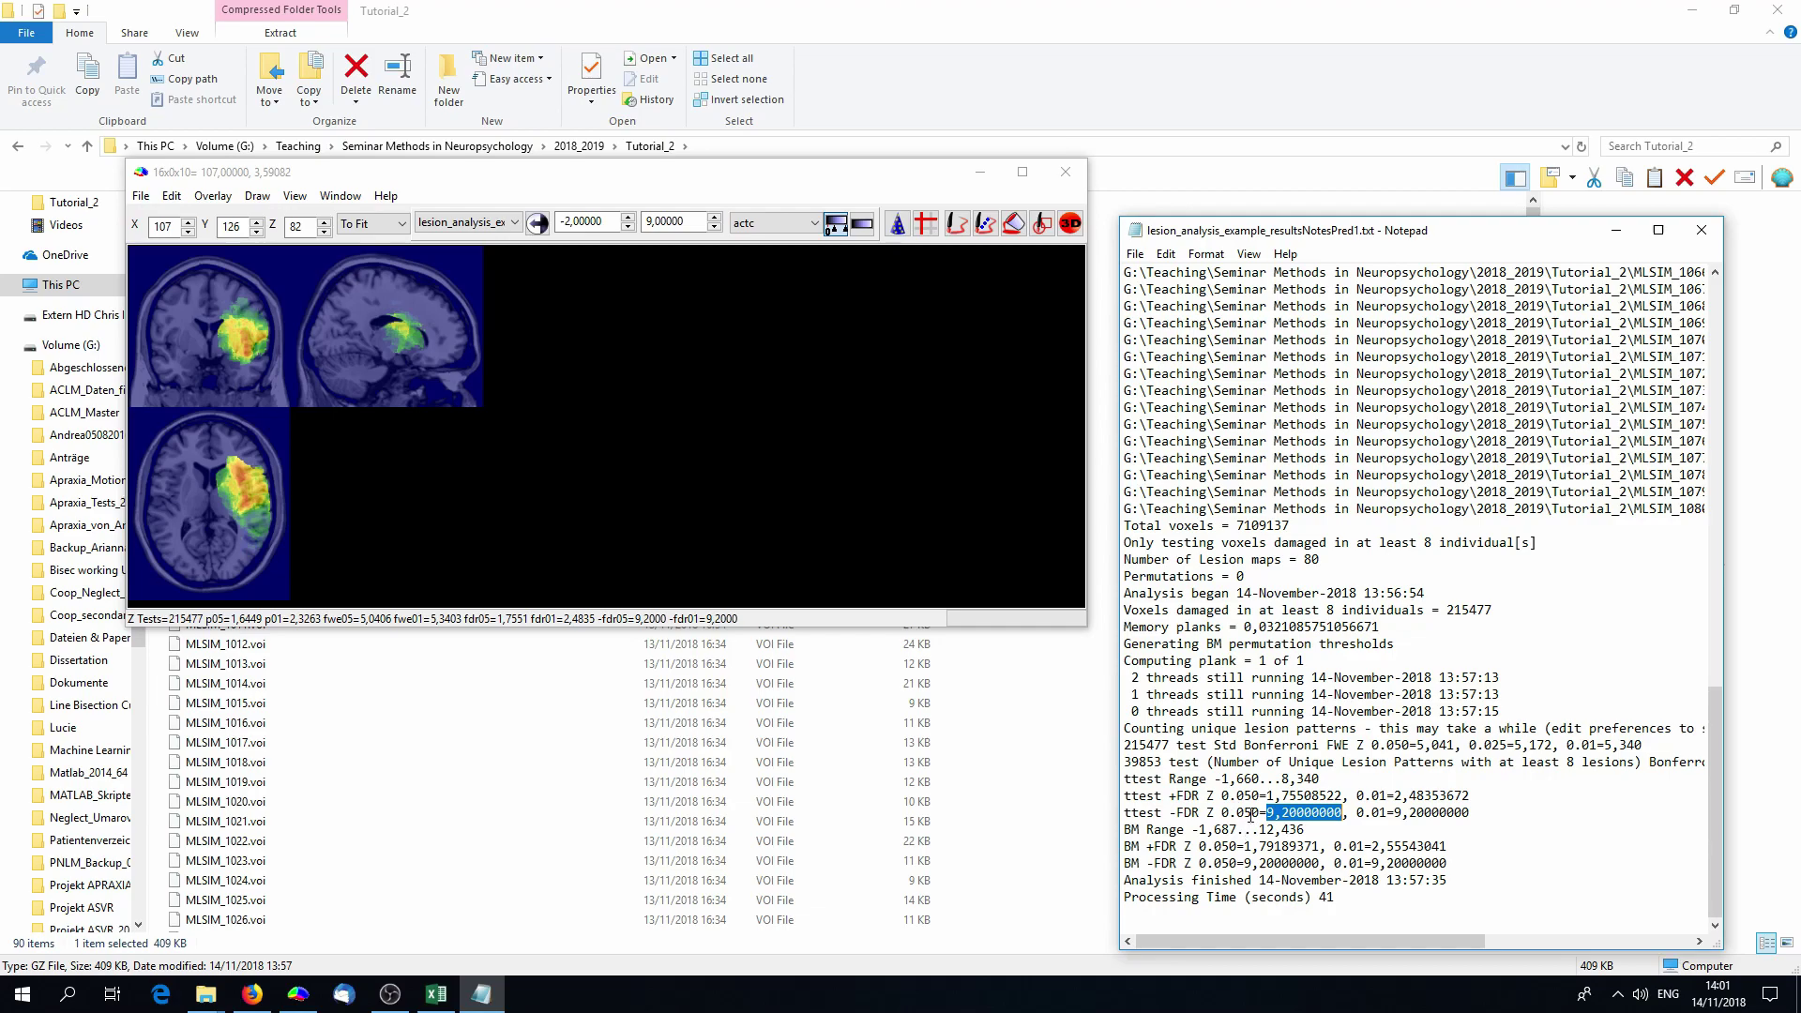
left_click_drag(1355, 796, 1418, 795)
Step: Set the t-test overlay thresholds to 2,4835 (FDR 0.01) and 8,35
left_click(586, 221)
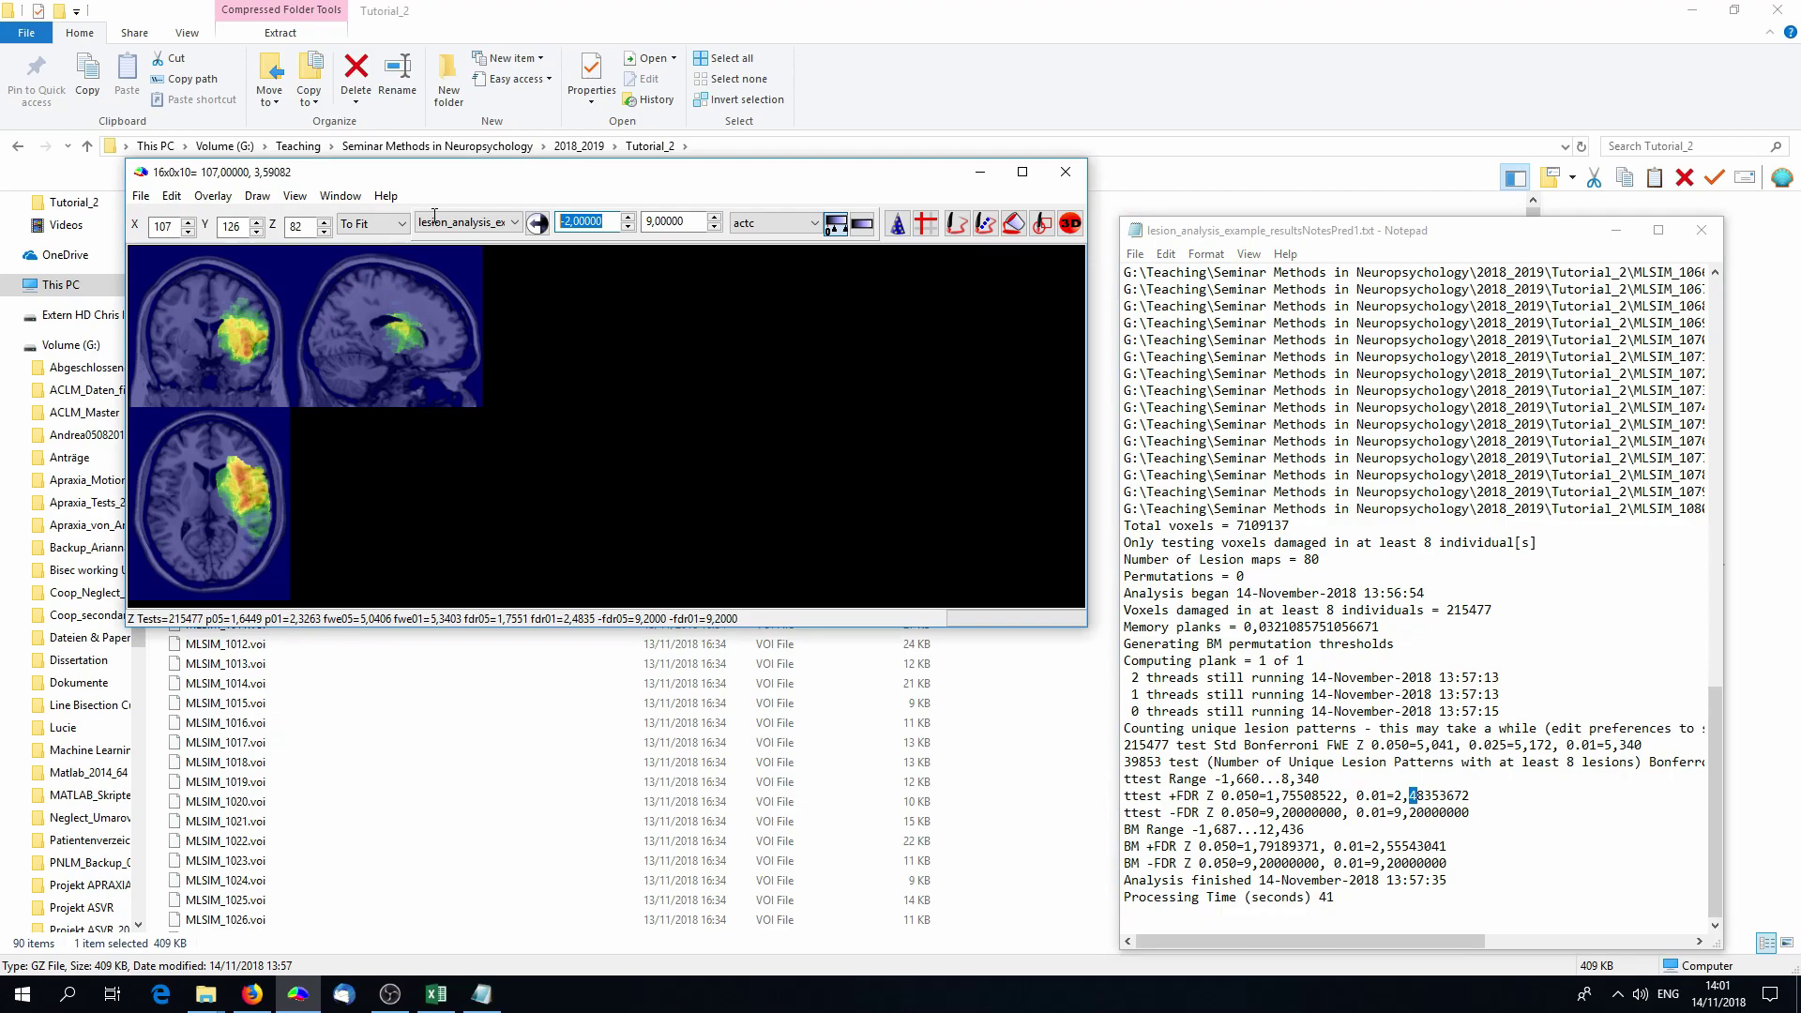
type("2")
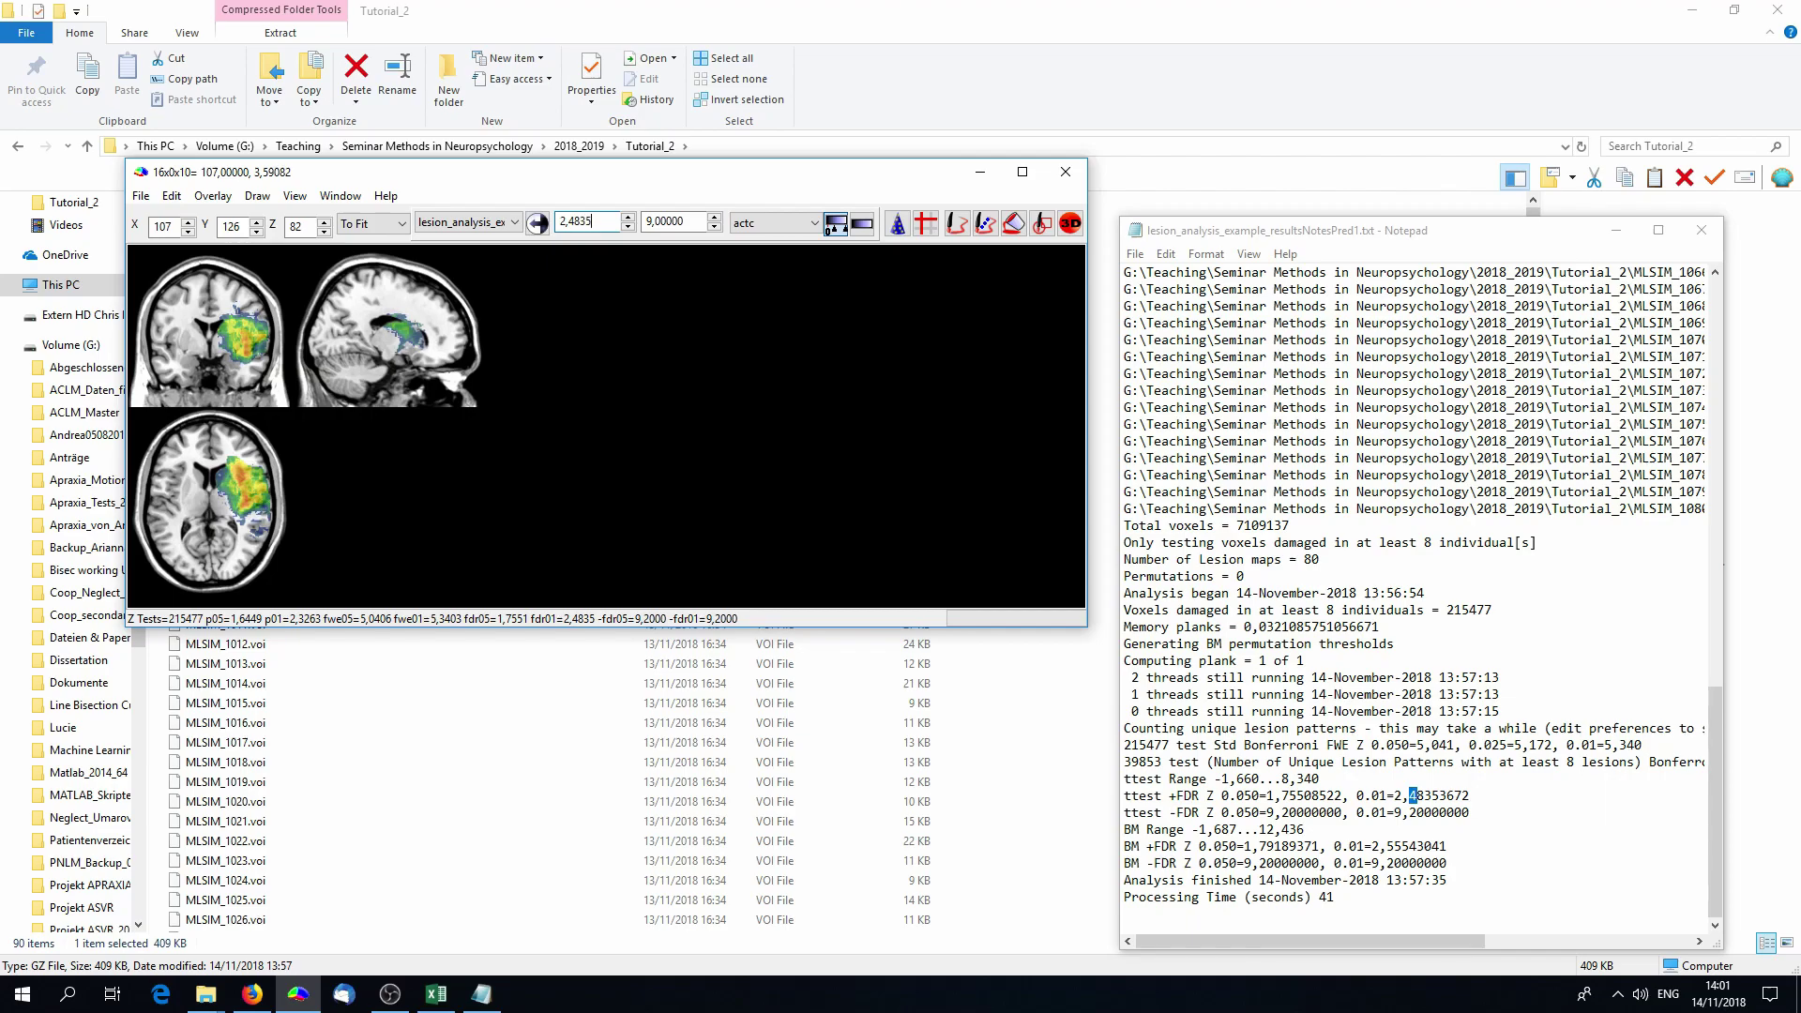
type(",4835")
key("Tab")
type("8,")
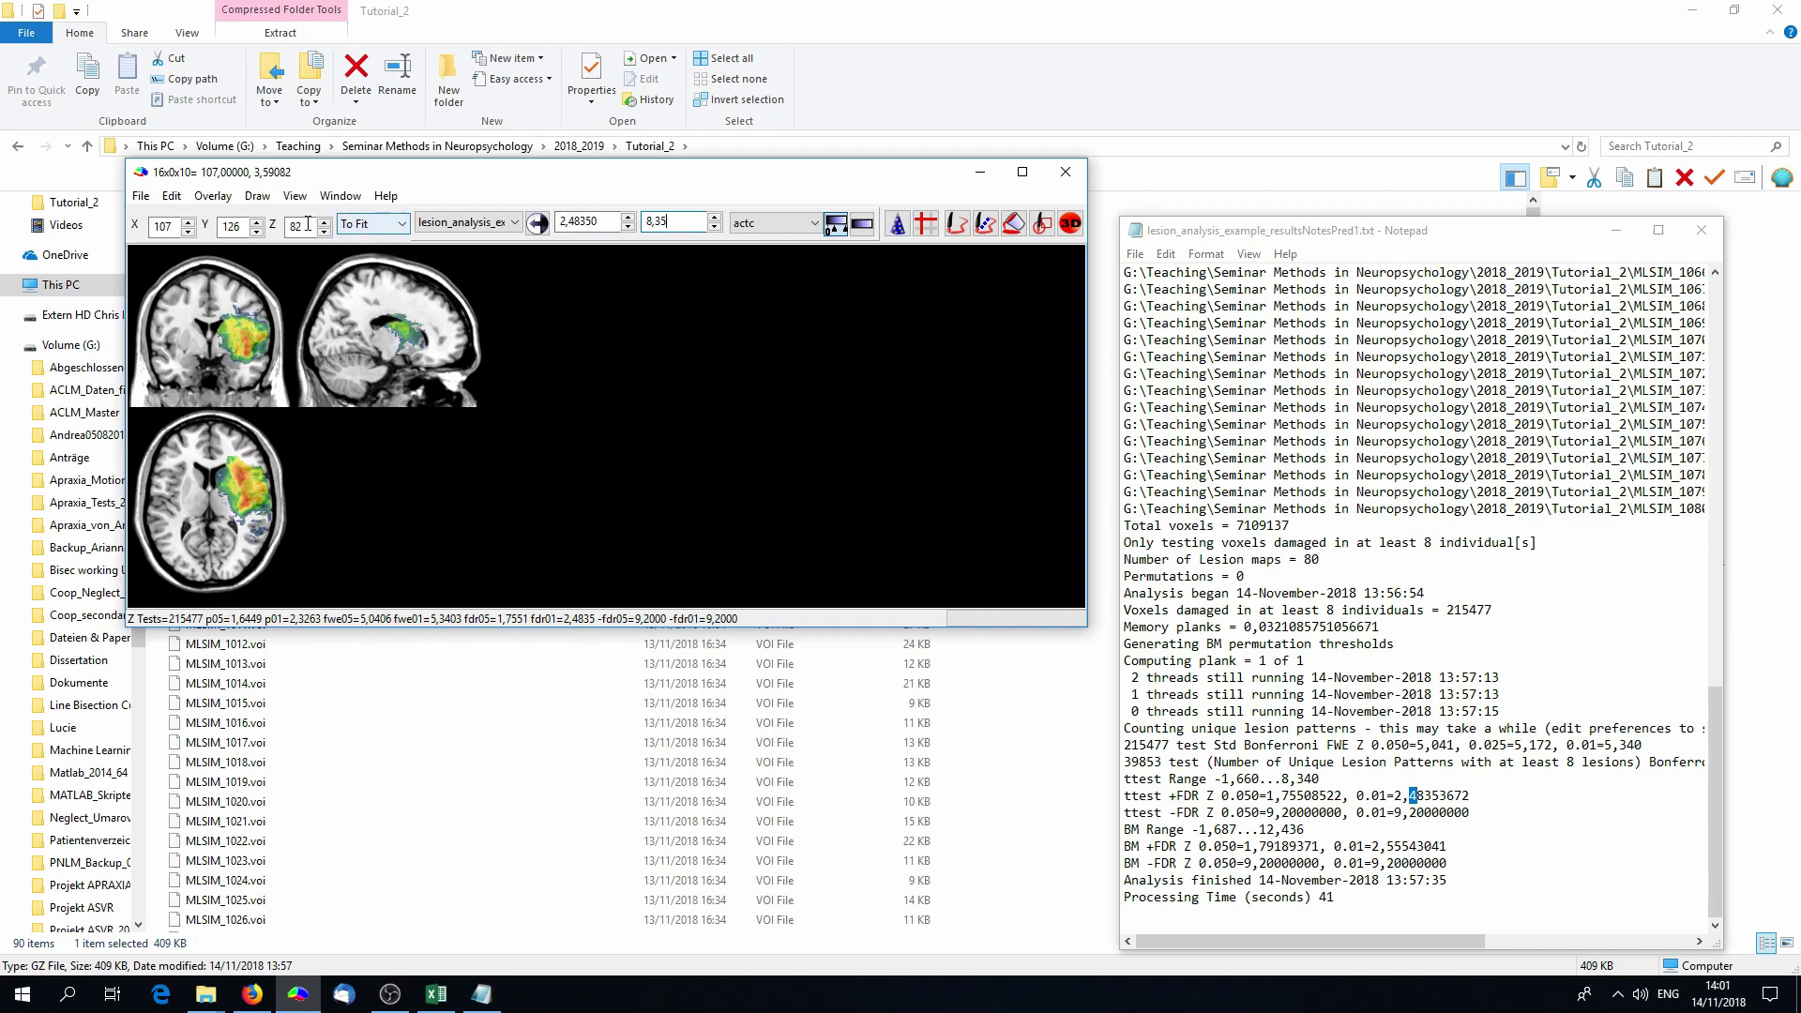
Step: Inspect the thresholded overlay in the coronal view, then highlight the BM range and FDR lines
left_click(207, 312)
mouse_move(208, 313)
left_mouse_down()
mouse_move(201, 345)
mouse_move(193, 330)
left_mouse_up()
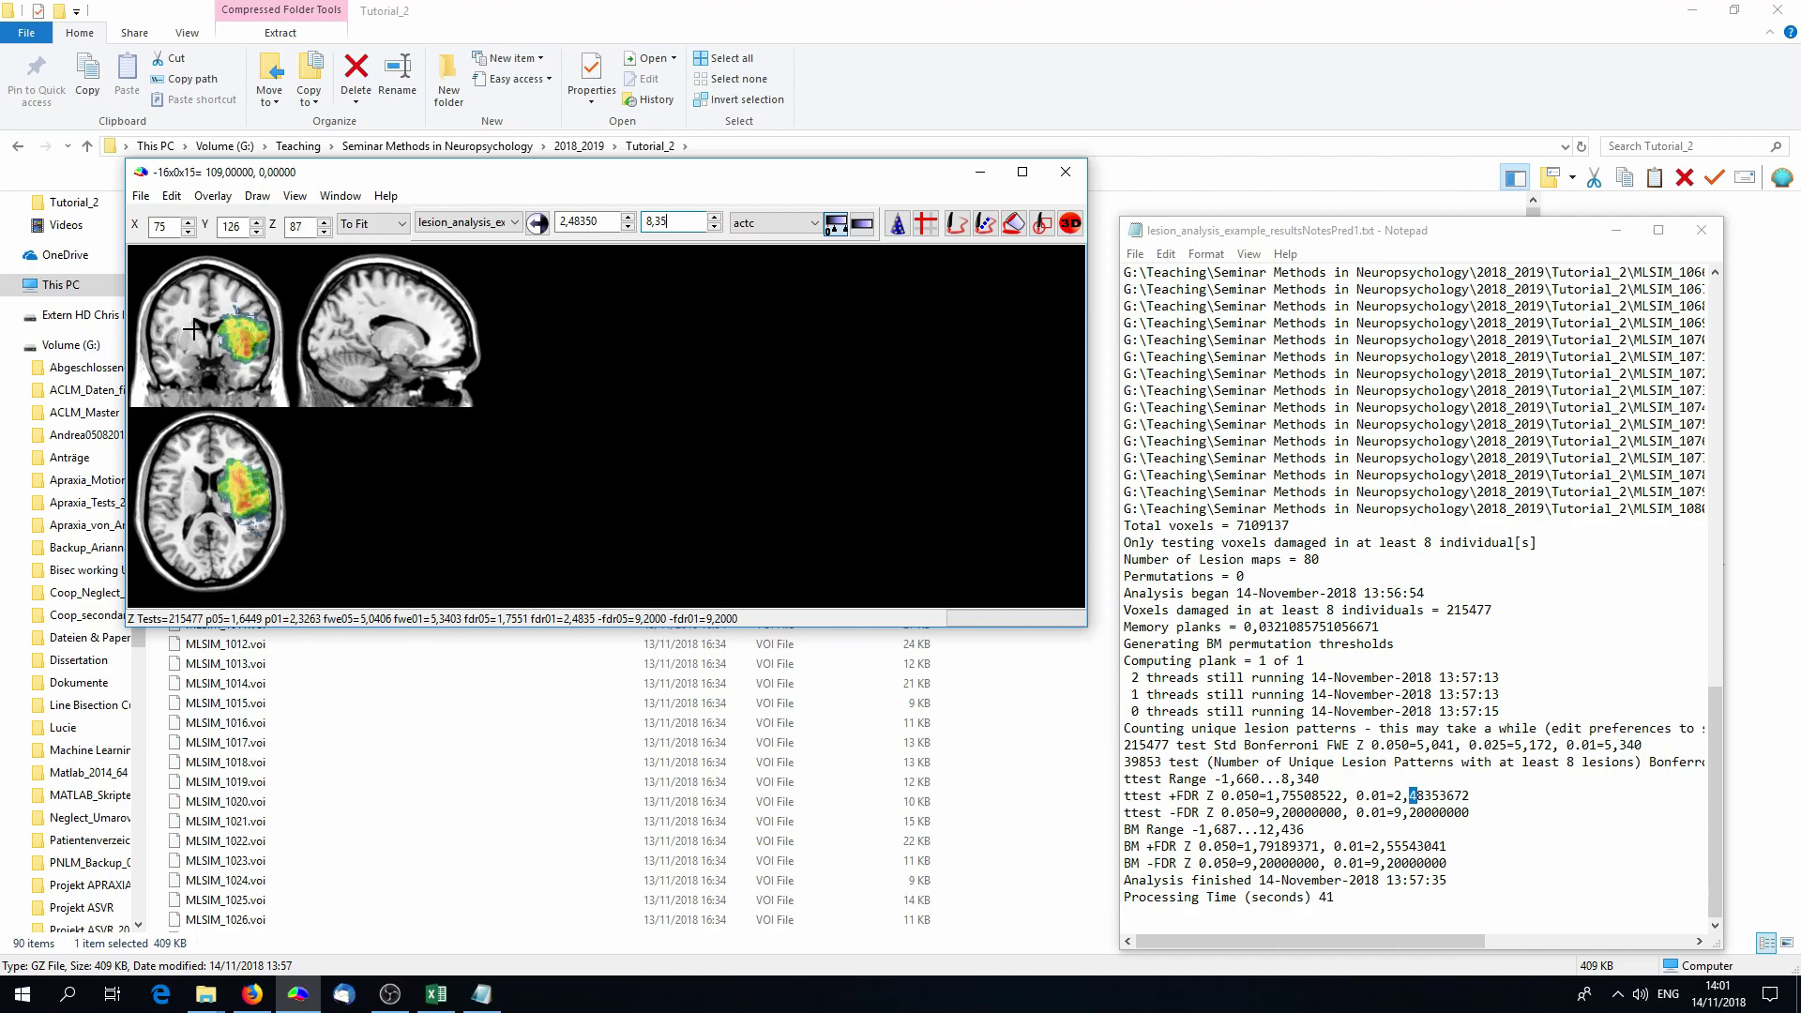
left_click_drag(193, 330, 195, 351)
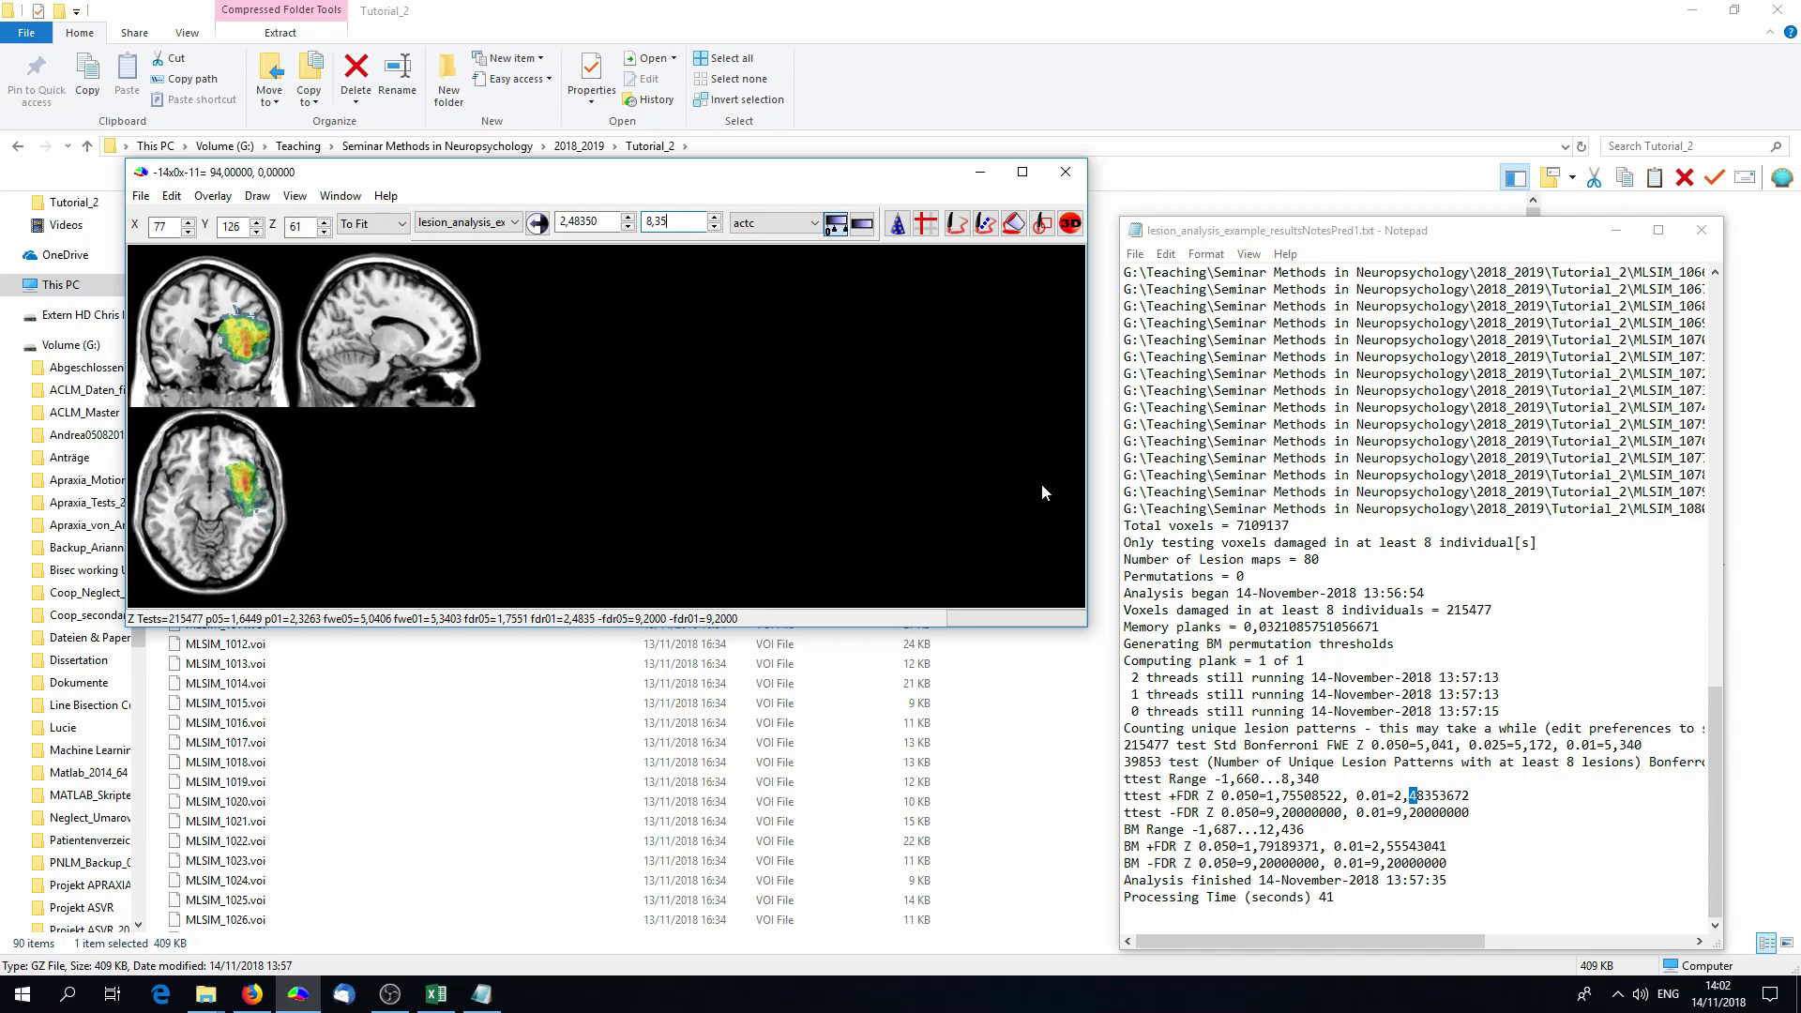
left_click_drag(1448, 863, 1112, 829)
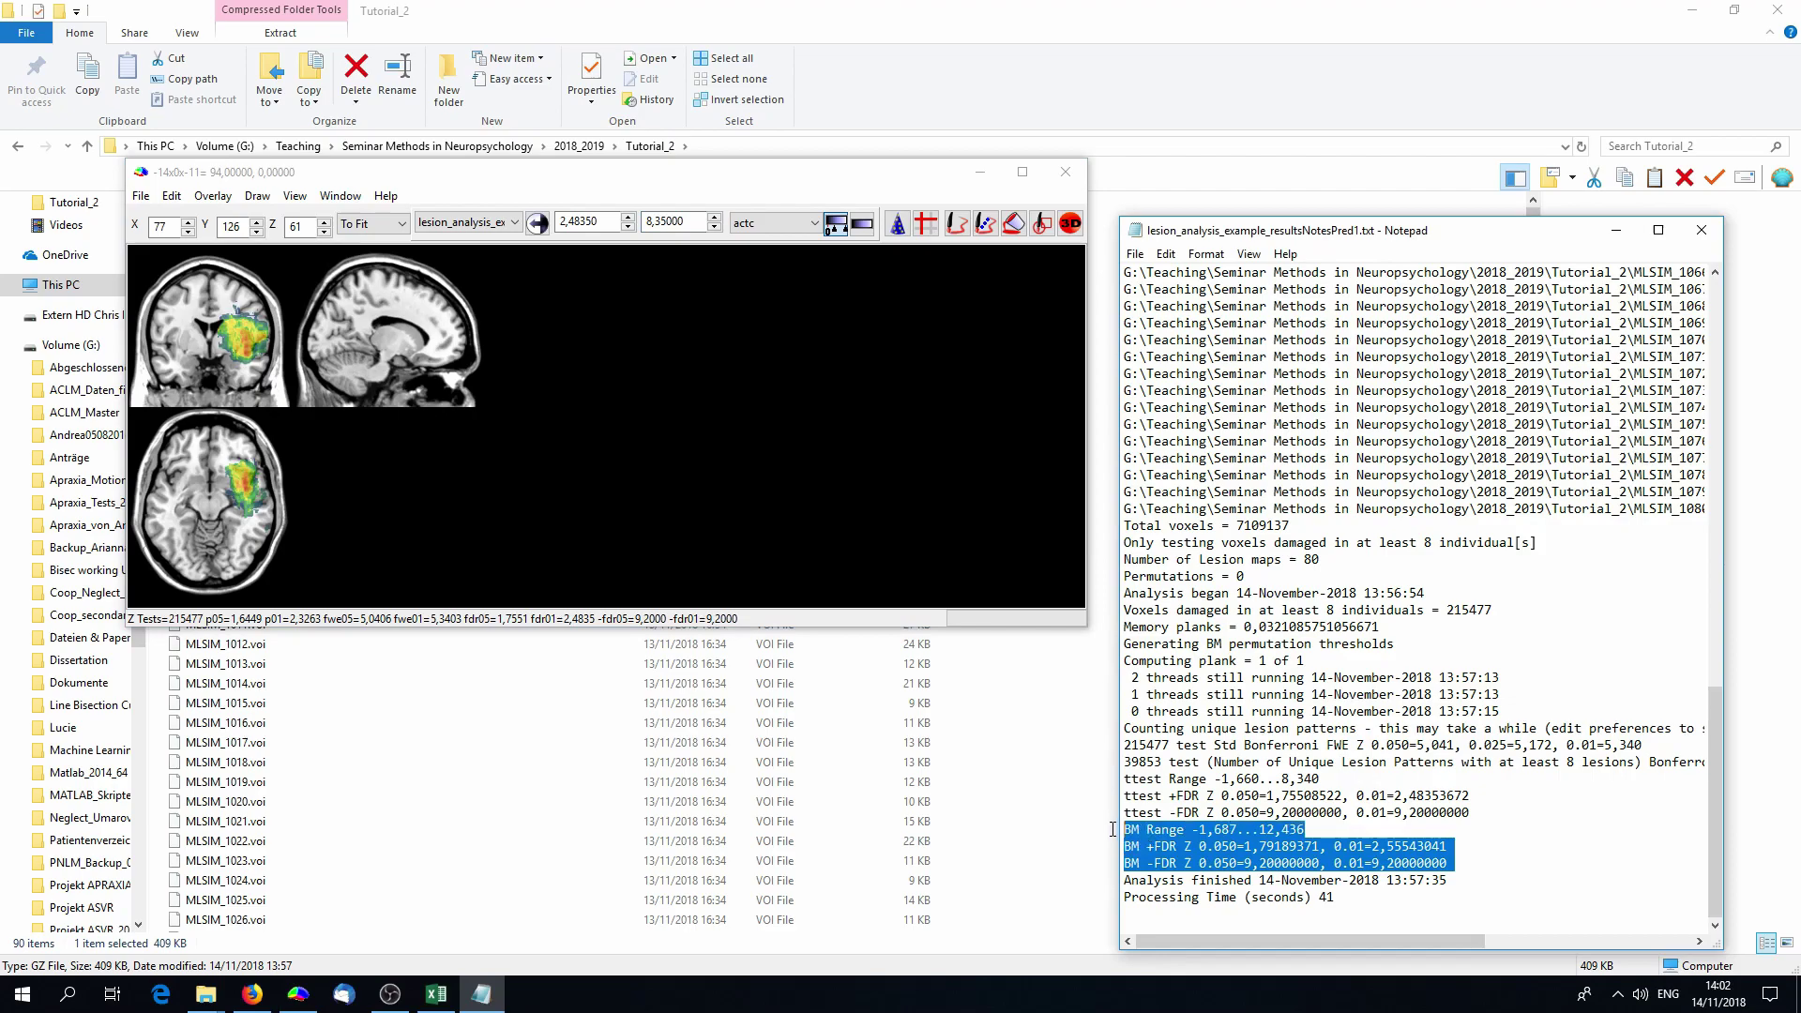
Step: Replace the t-test overlay with the BMPred1 result map
left_click(213, 196)
left_click(255, 238)
left_click(213, 196)
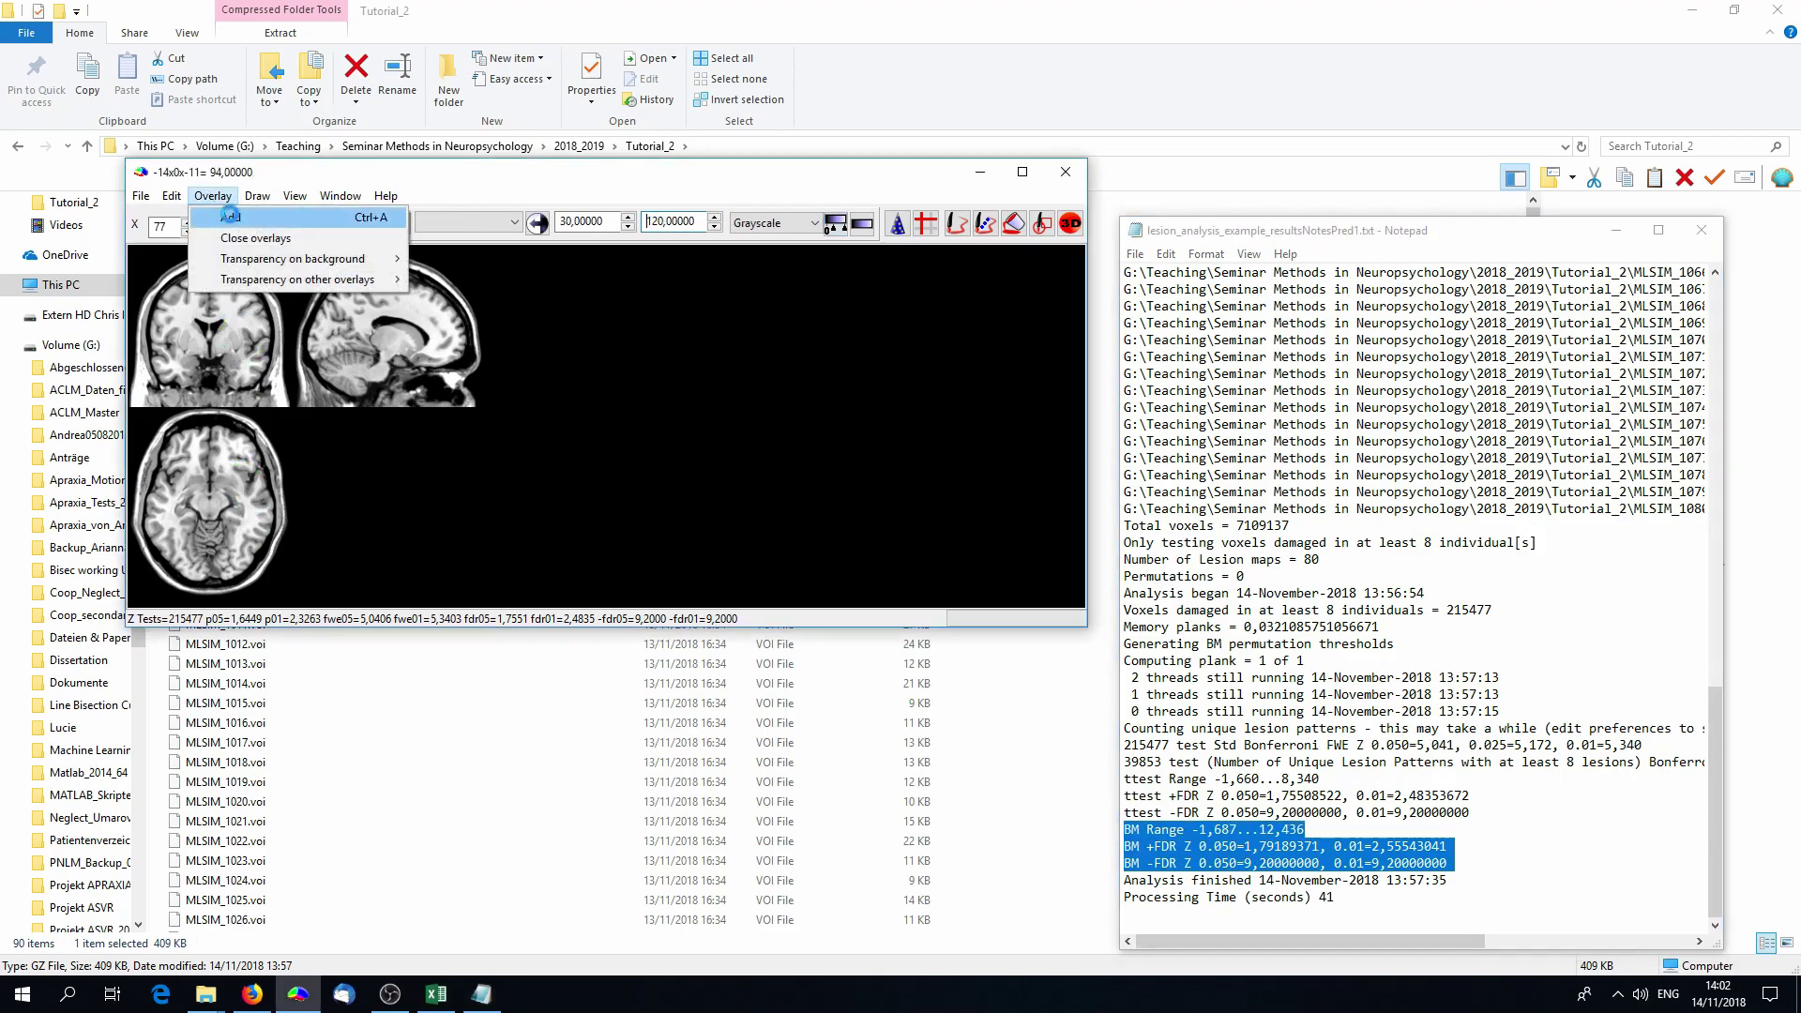
left_click(227, 217)
double_click(494, 340)
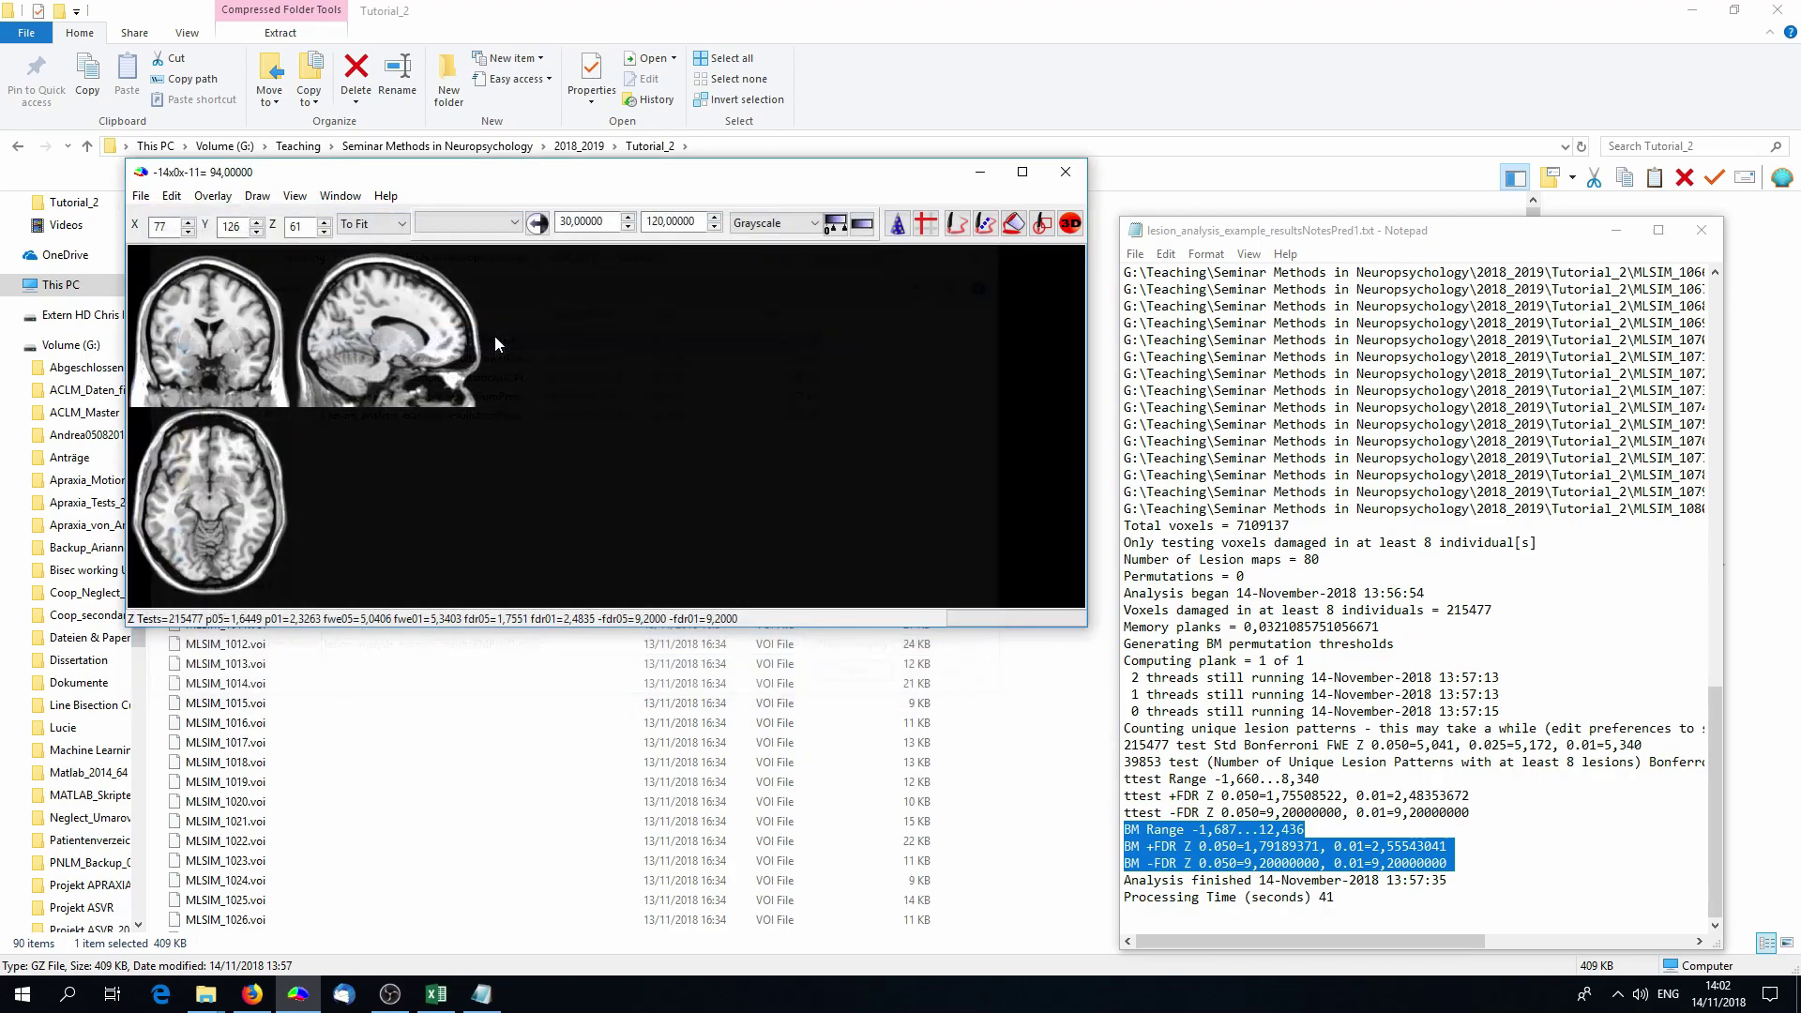
left_click_drag(199, 276, 201, 334)
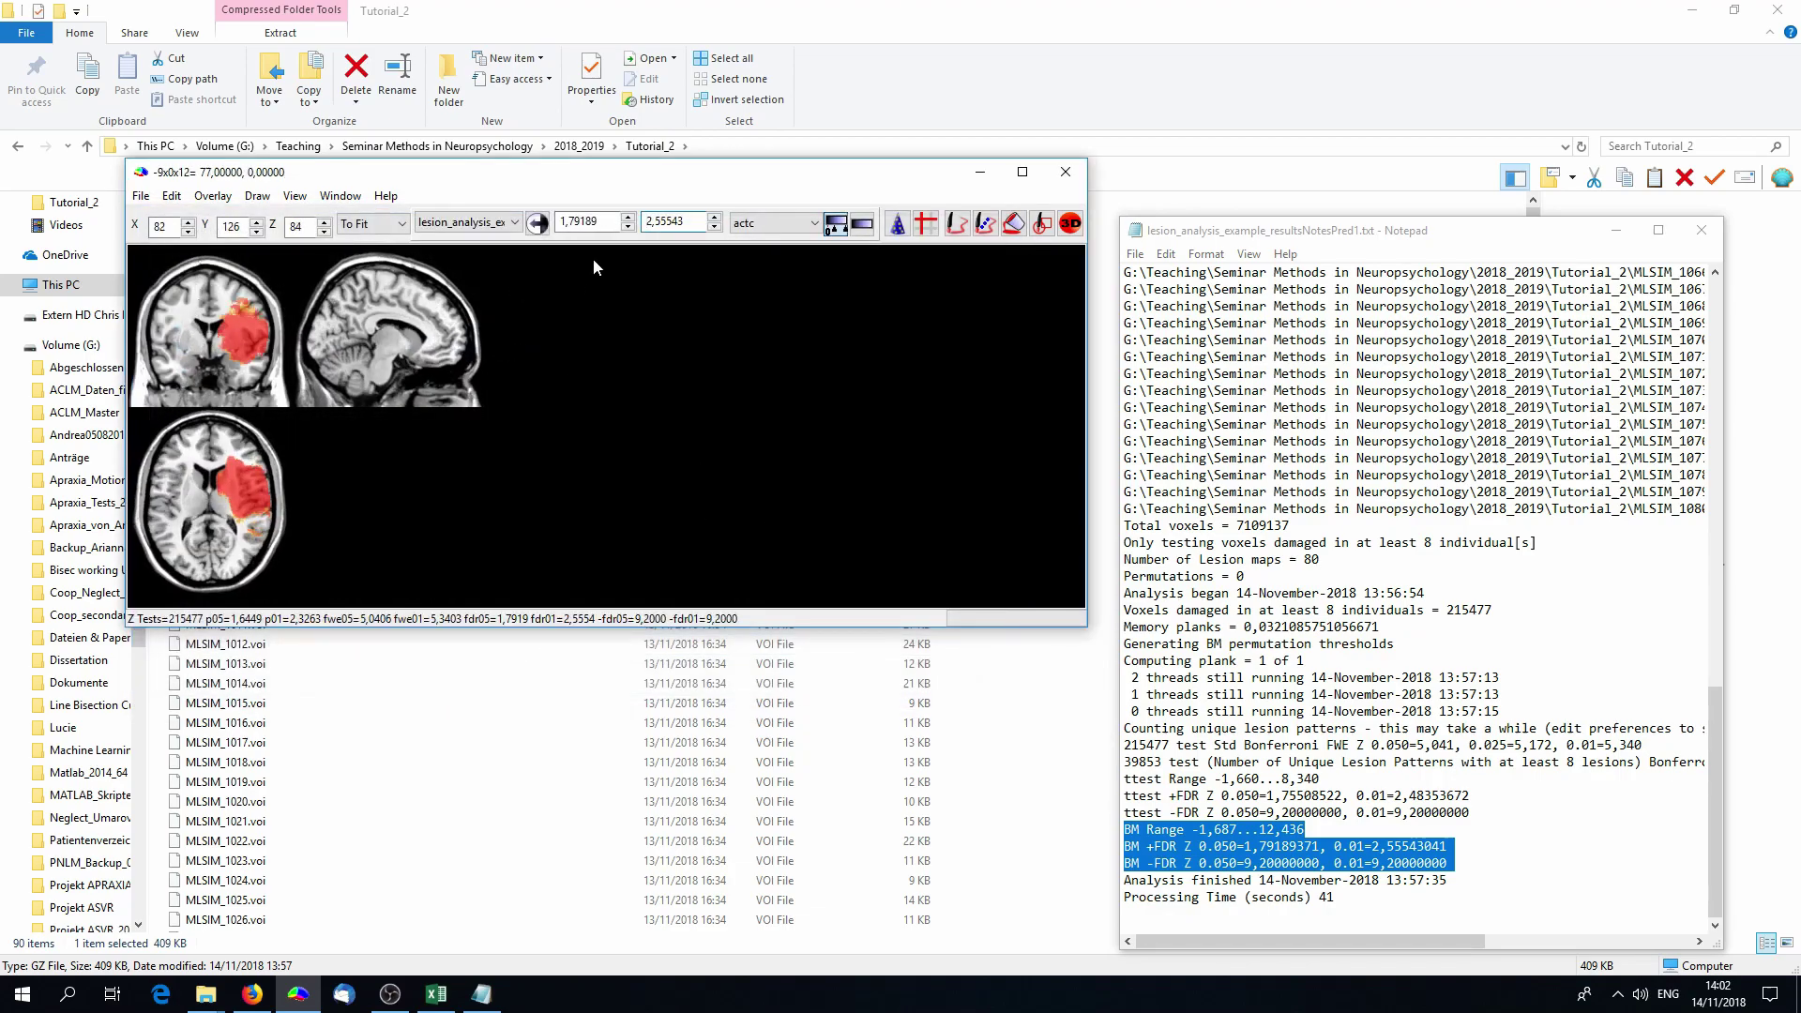
Step: Threshold the BMPred1 overlay from 2,5554 (BM FDR 0.01) to 12,5 and inspect the slices
left_click(1278, 886)
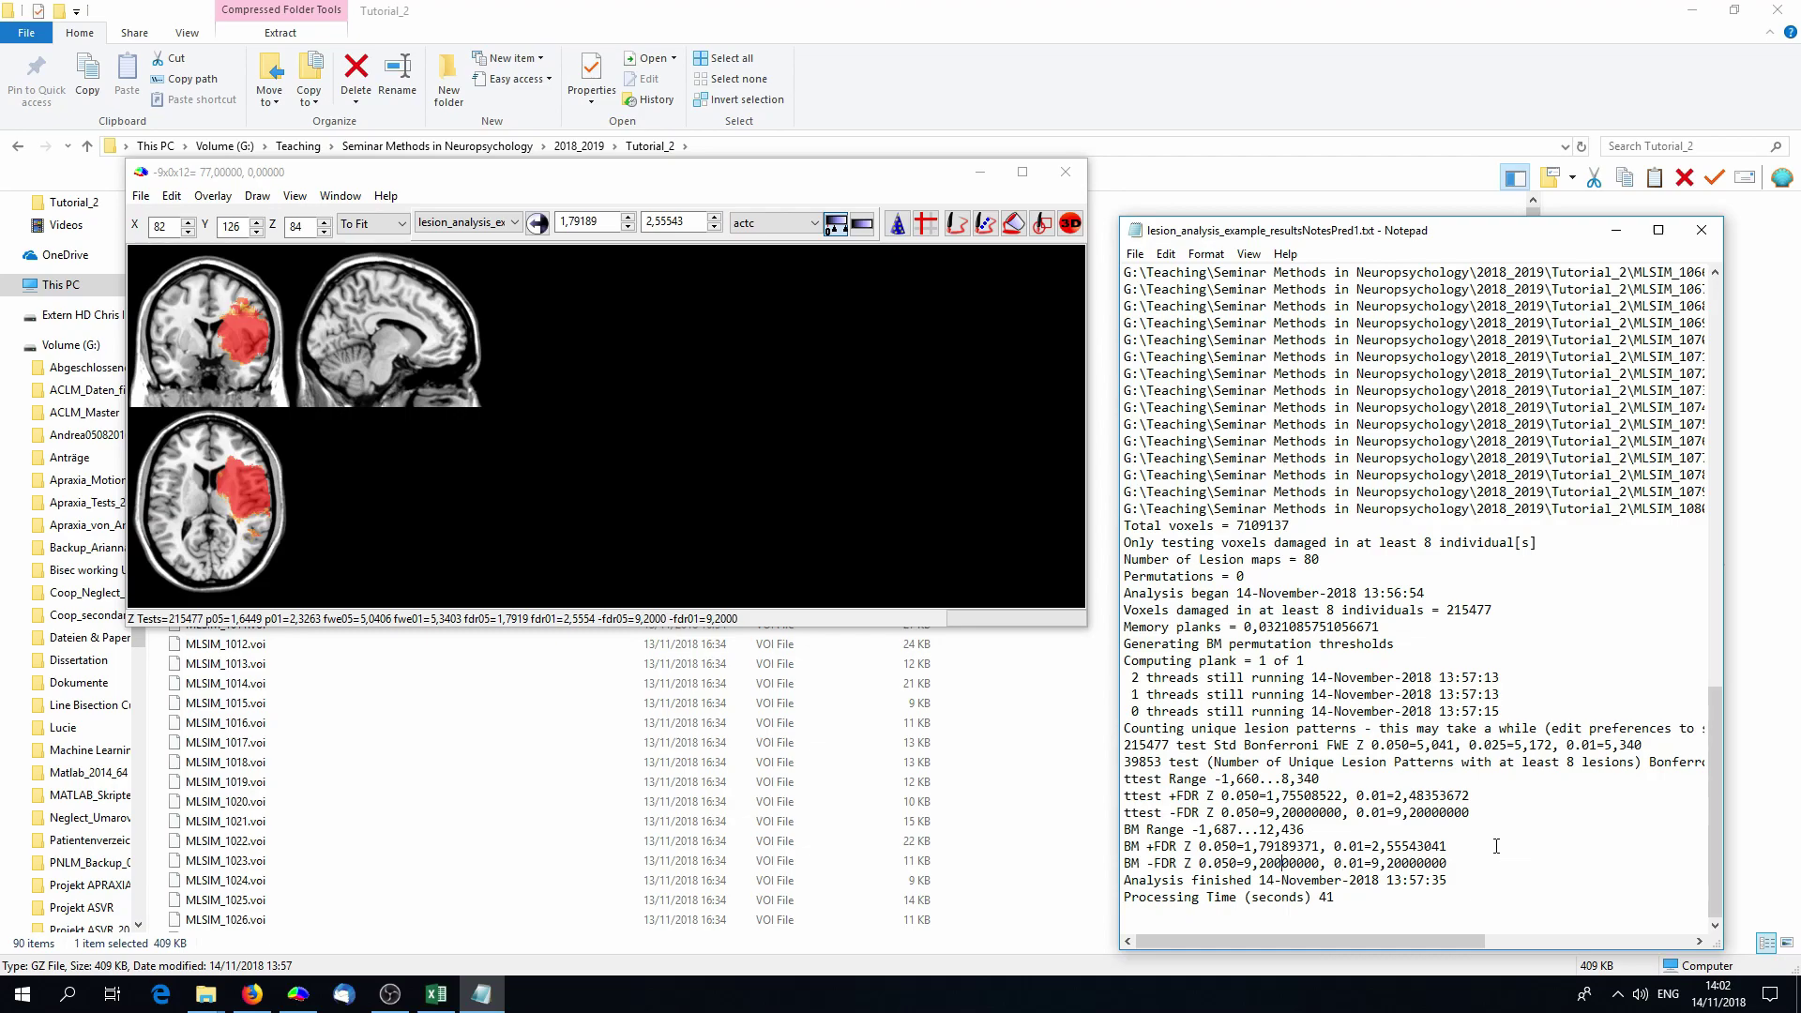
left_click_drag(1453, 846, 1375, 846)
double_click(586, 221)
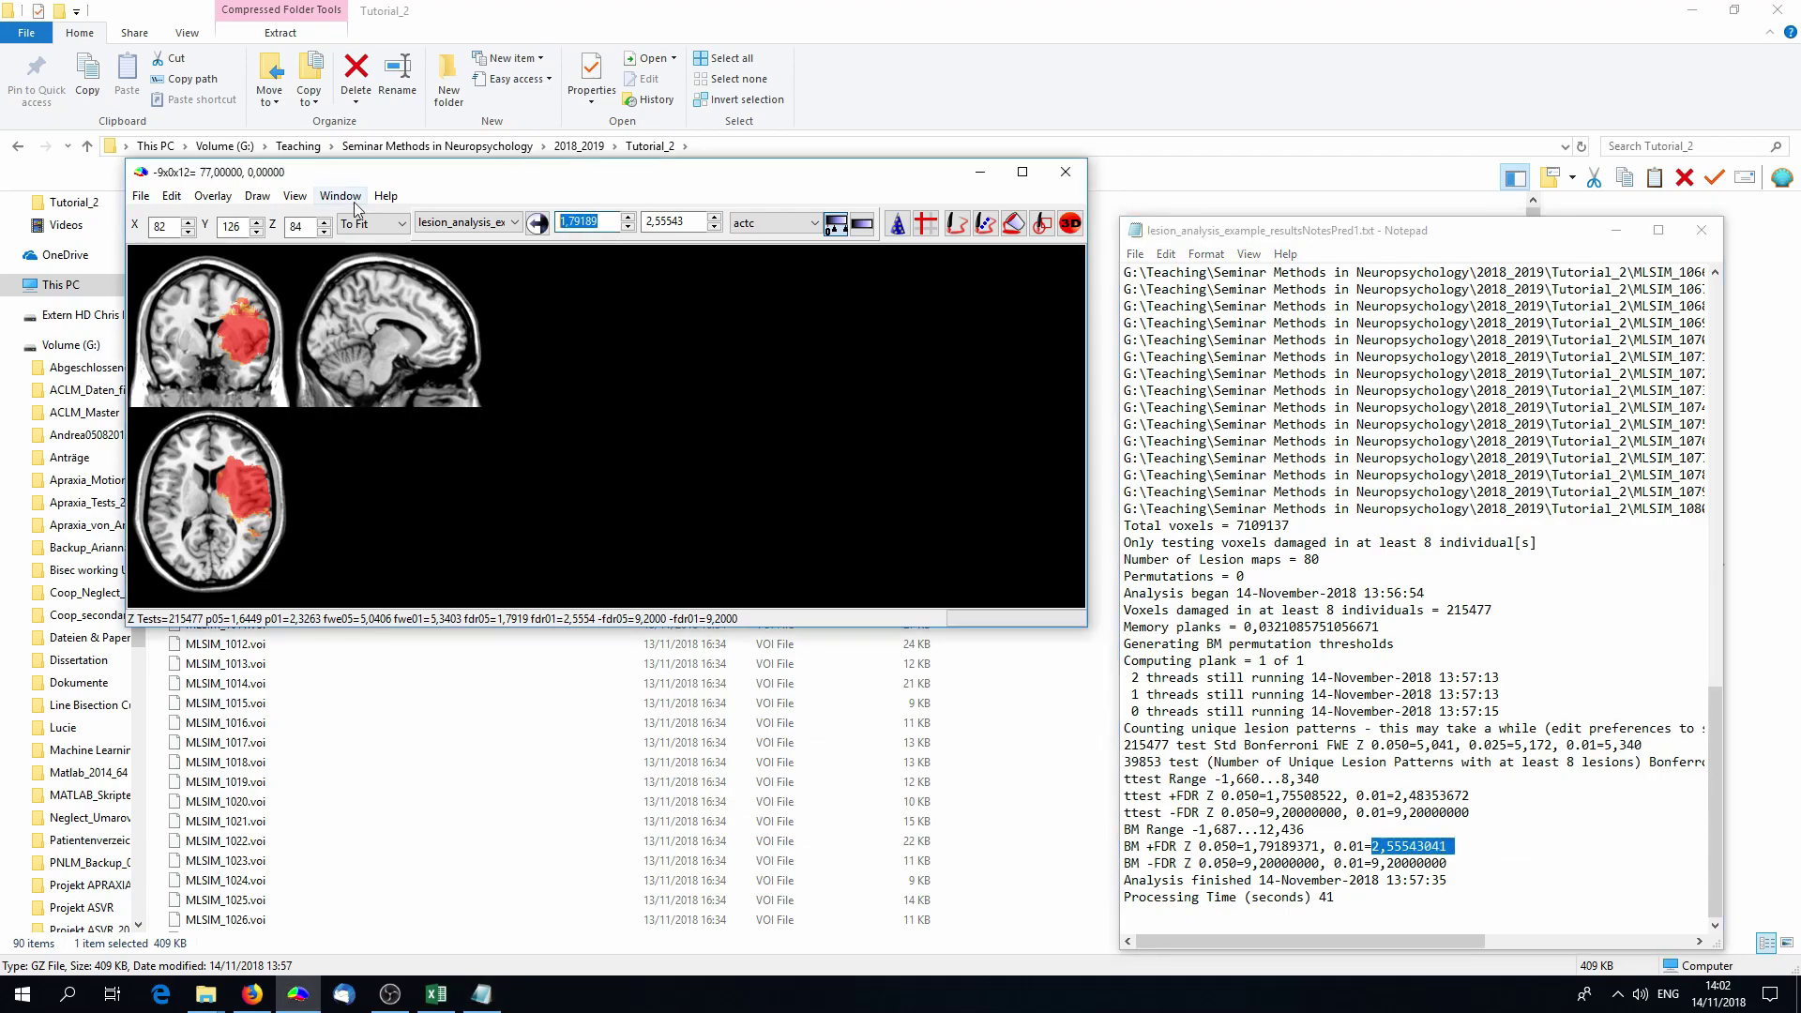
type("2,5554")
double_click(693, 222)
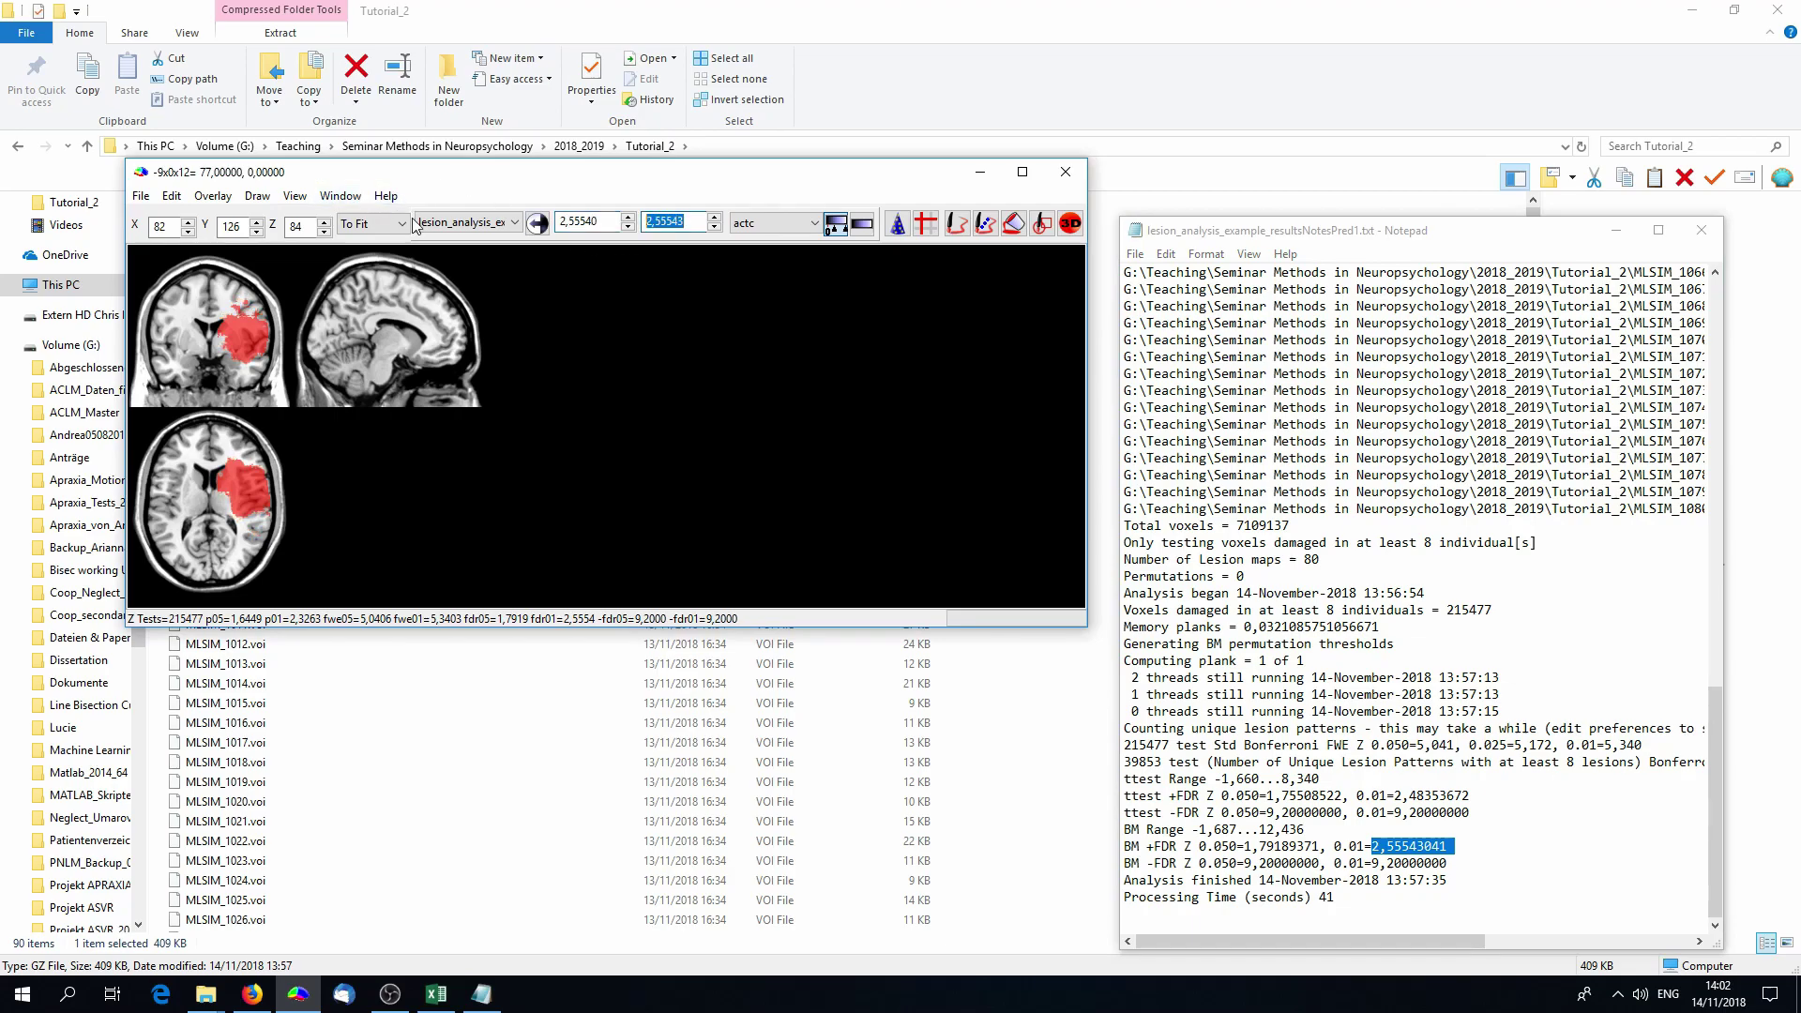
type("12,5")
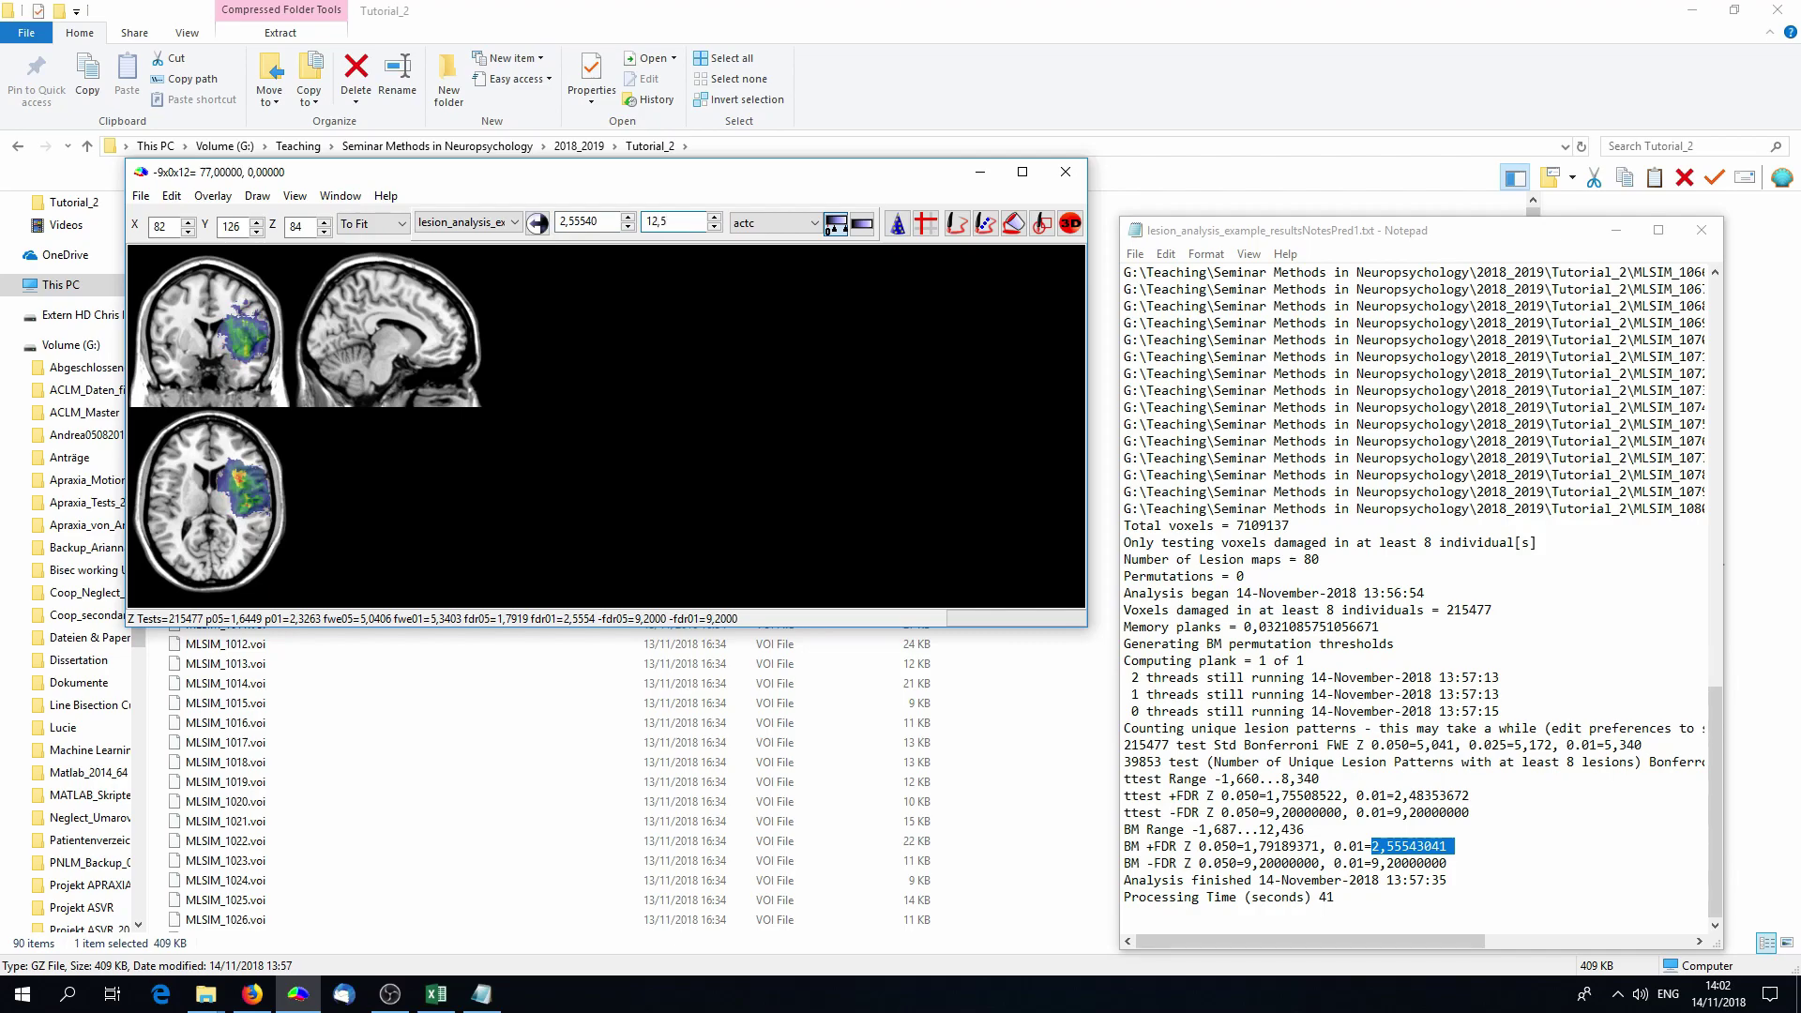
mouse_move(212, 339)
left_mouse_down()
mouse_move(217, 308)
mouse_move(220, 351)
mouse_move(214, 336)
left_mouse_up()
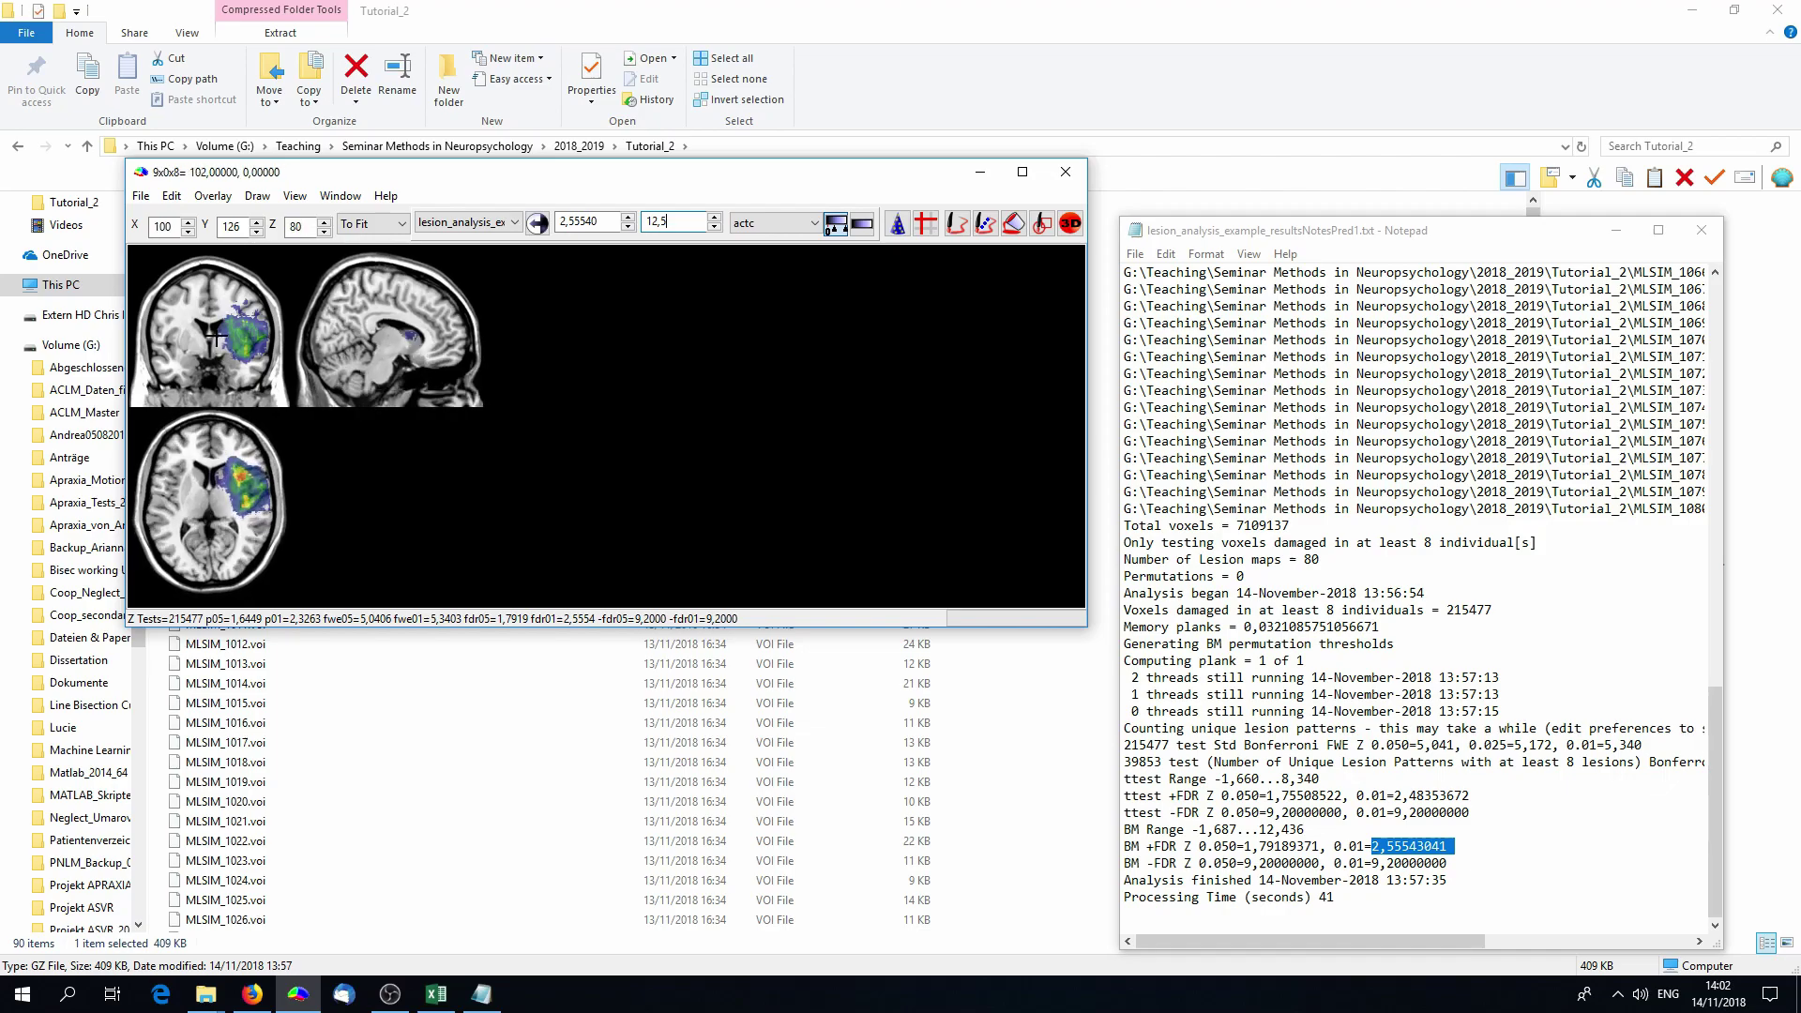
left_click_drag(215, 336, 217, 343)
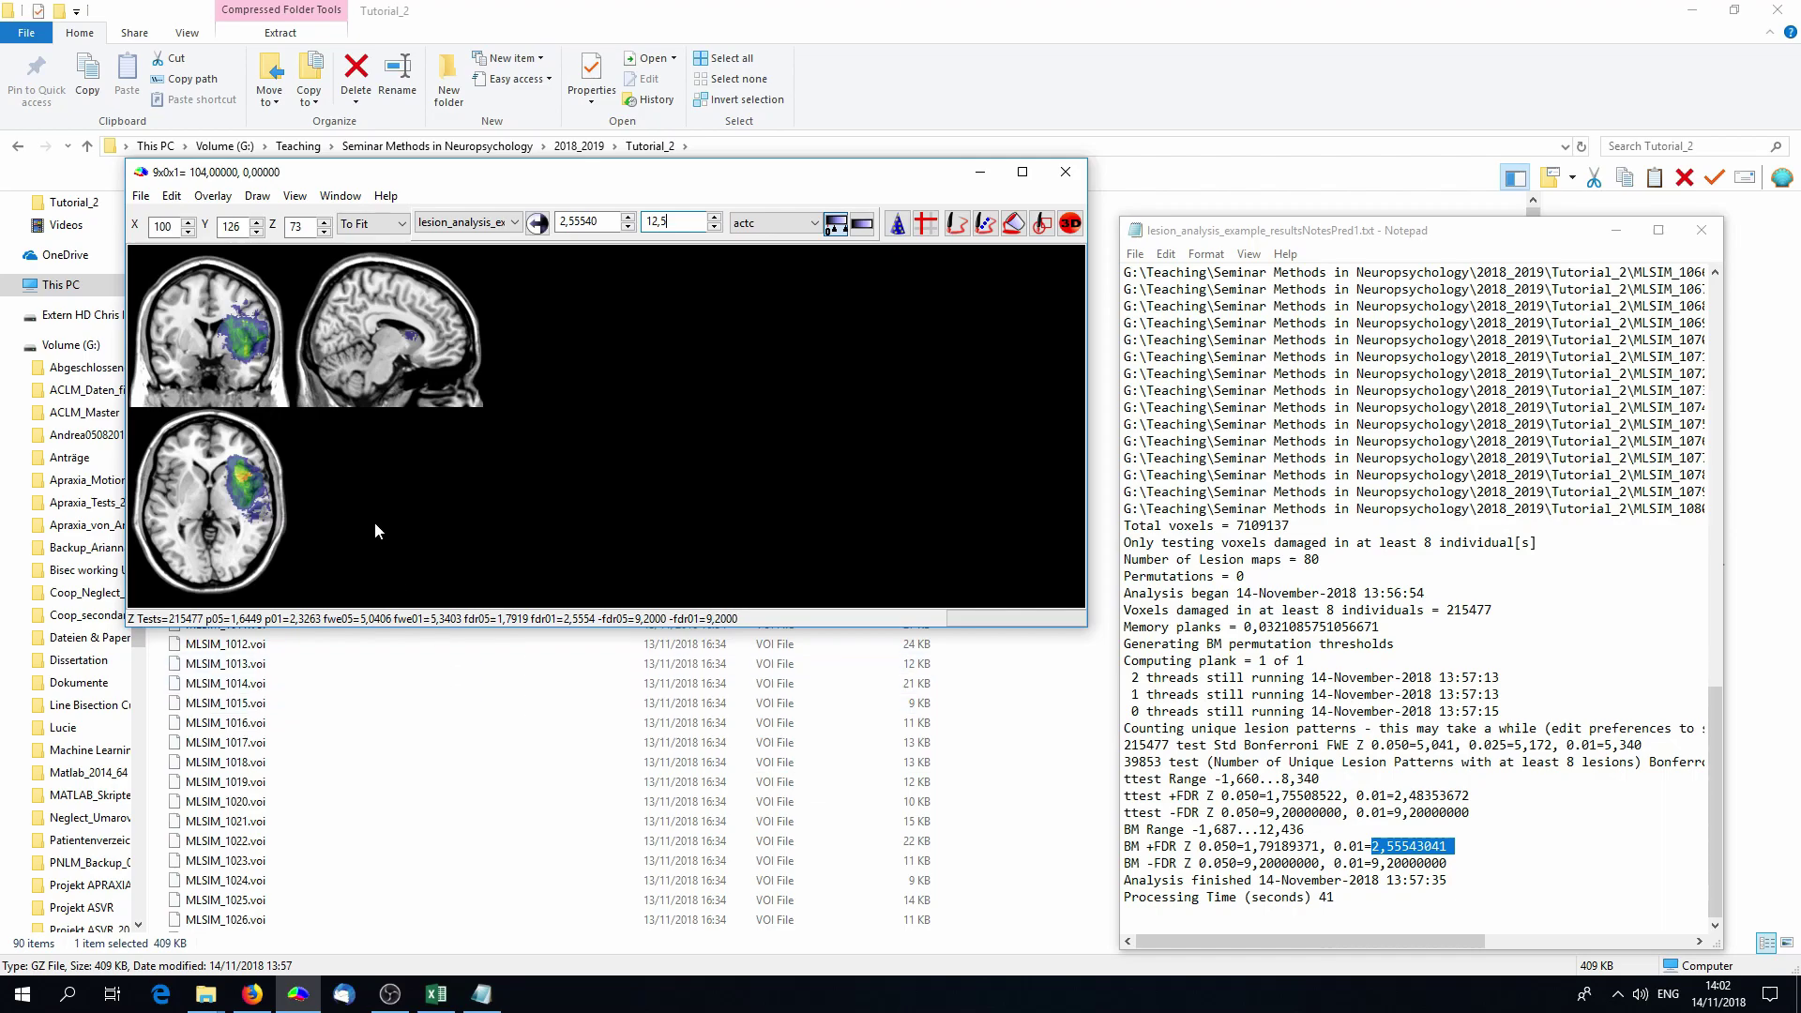
Step: Open a second MRIcron viewer loaded with the AAL atlas template aal.nii.gz, beside the first
right_click(299, 994)
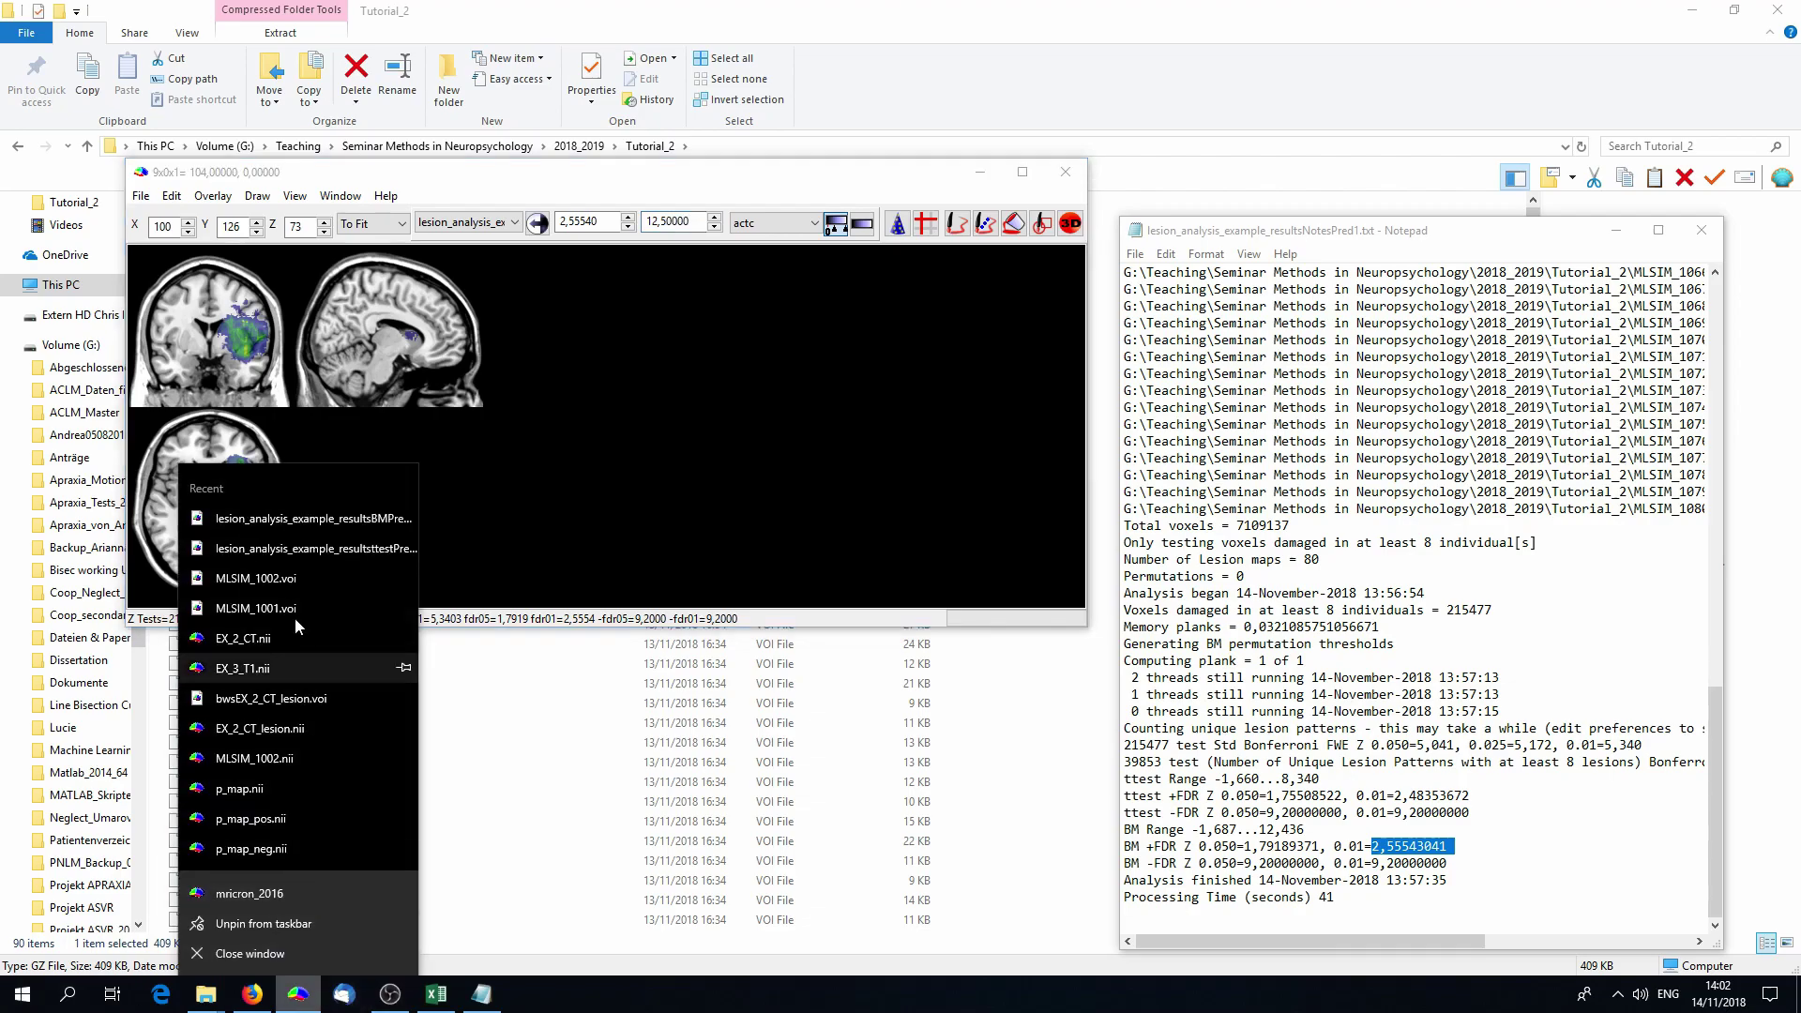
left_click(251, 889)
left_click_drag(631, 308, 966, 155)
left_click(778, 174)
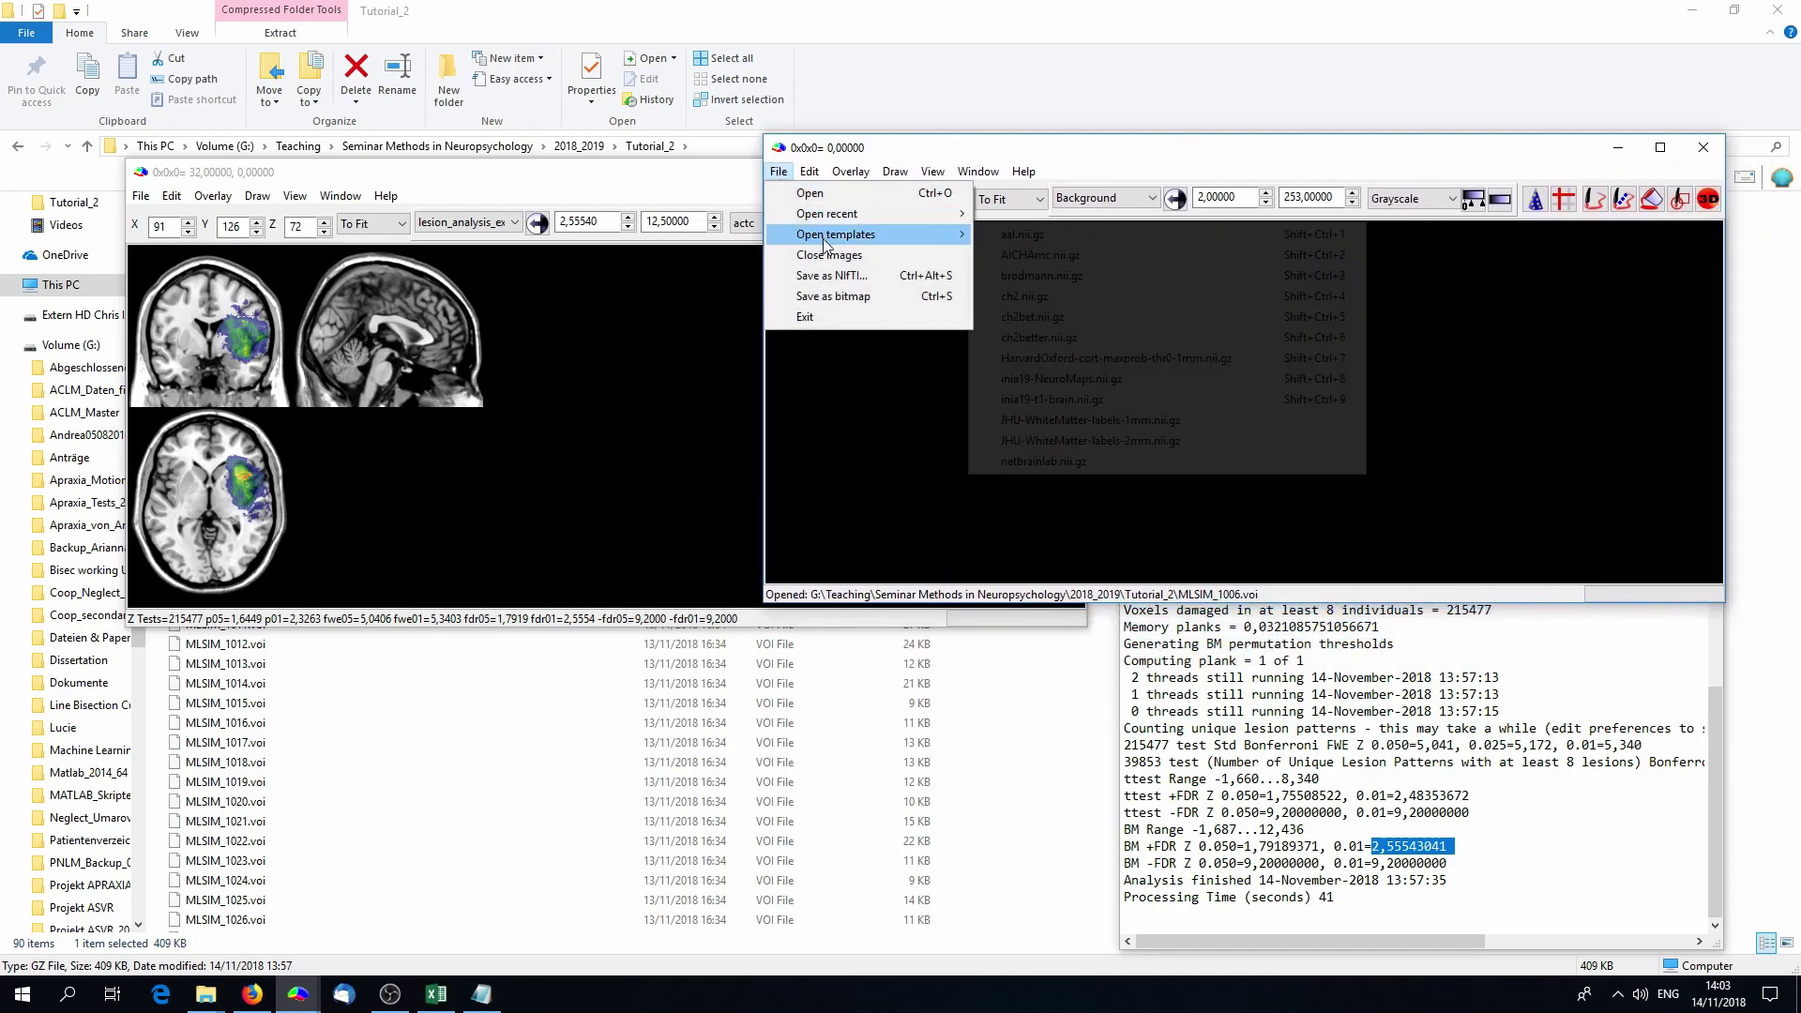
mouse_move(829, 236)
left_click(1008, 240)
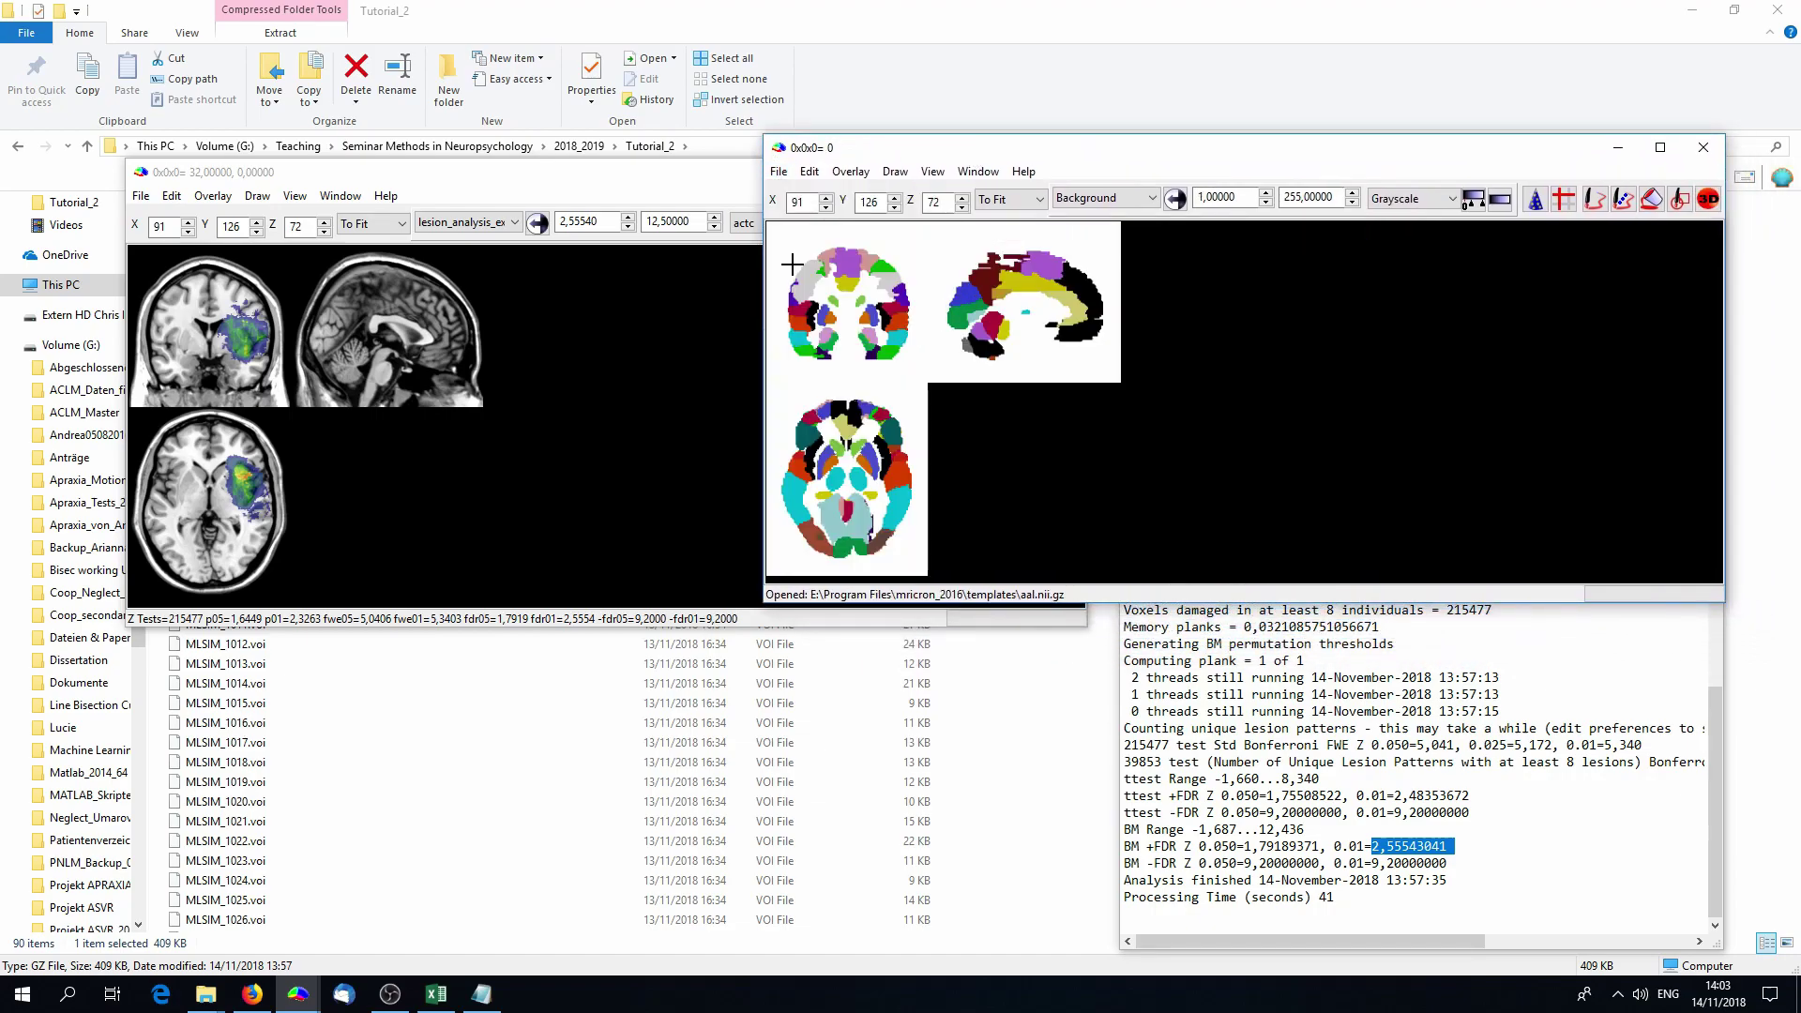
left_click_drag(763, 268, 1104, 267)
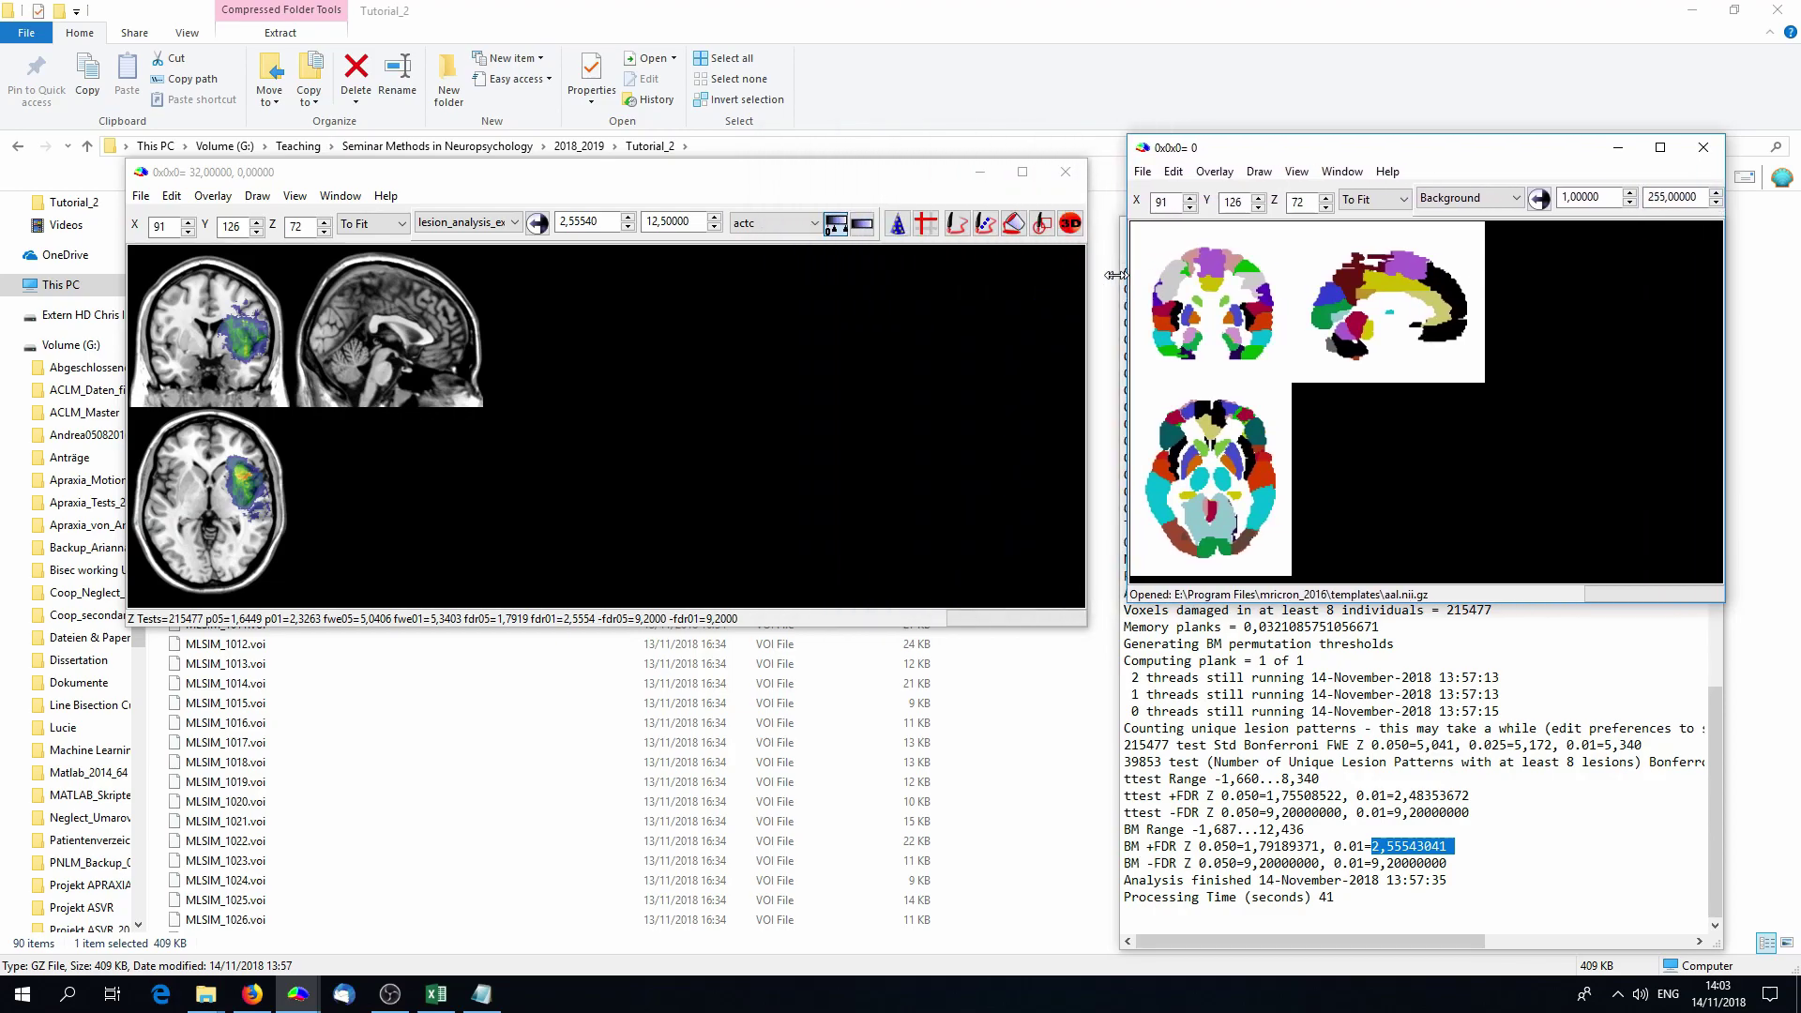
left_click_drag(1166, 322, 1172, 326)
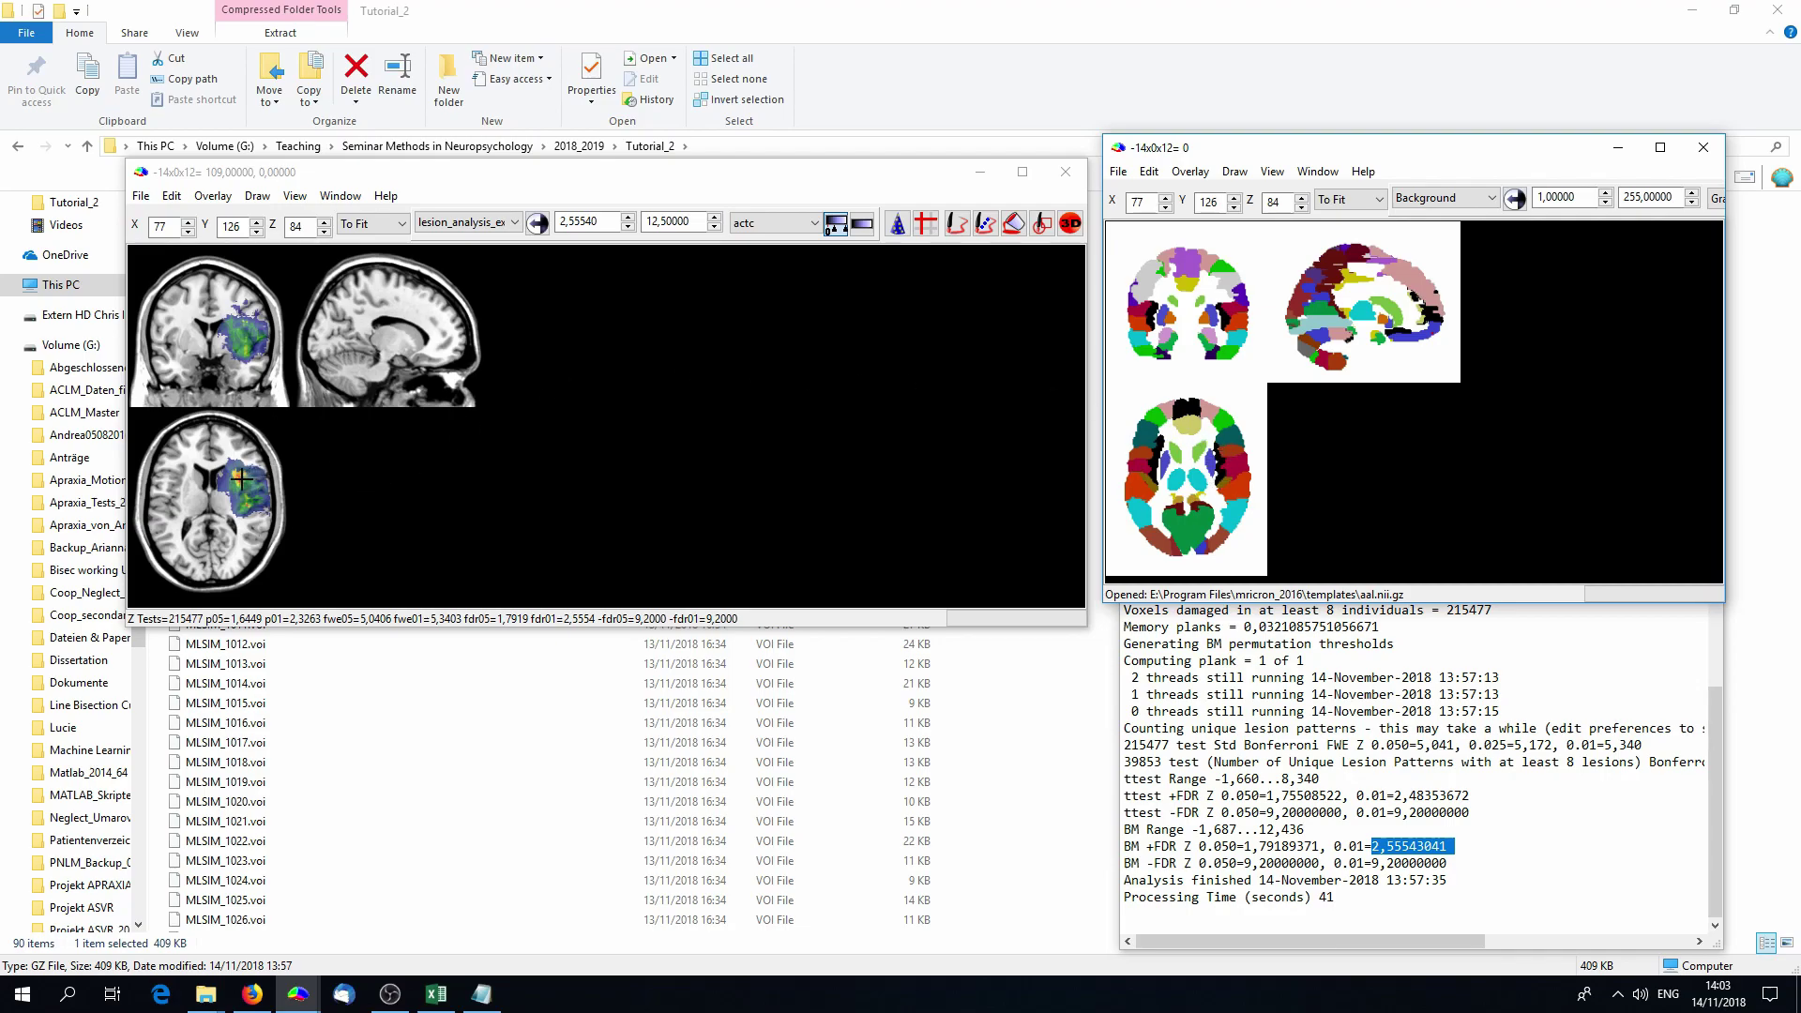
Step: Move the result viewer to pallidum level and overlay the BM result map on the atlas
left_click(194, 319)
left_click(194, 339)
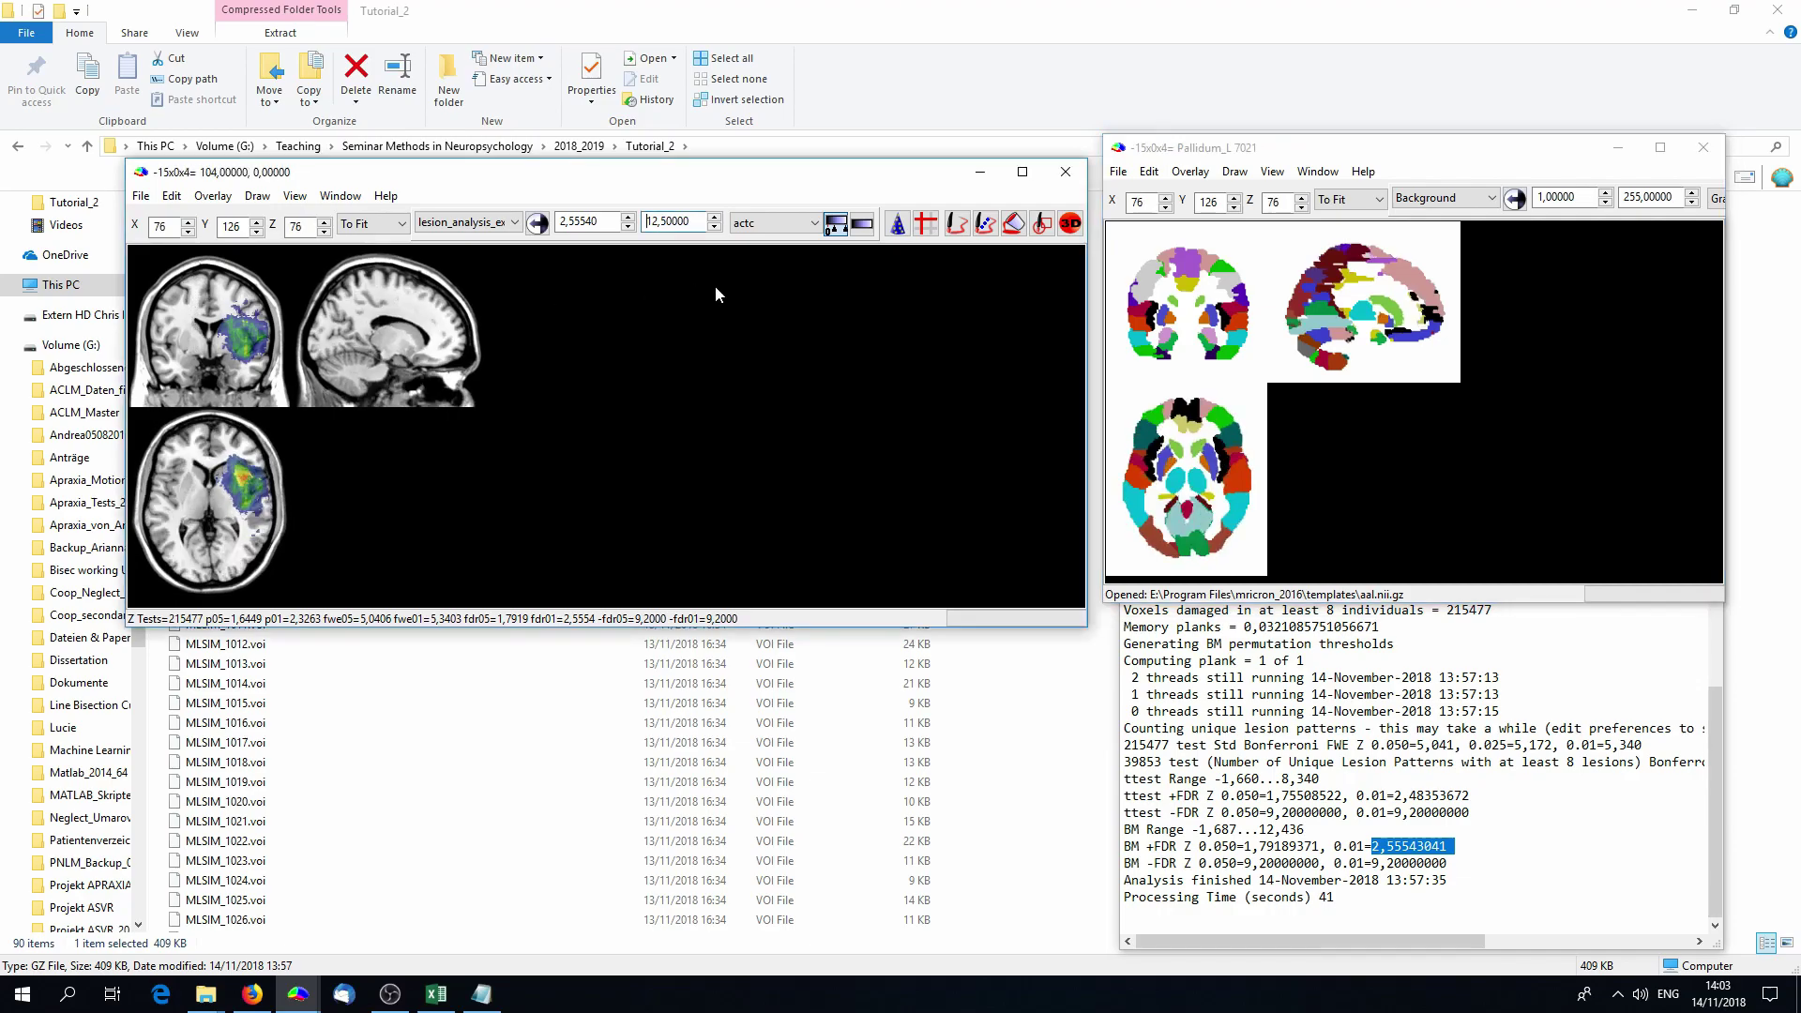
left_click(1187, 172)
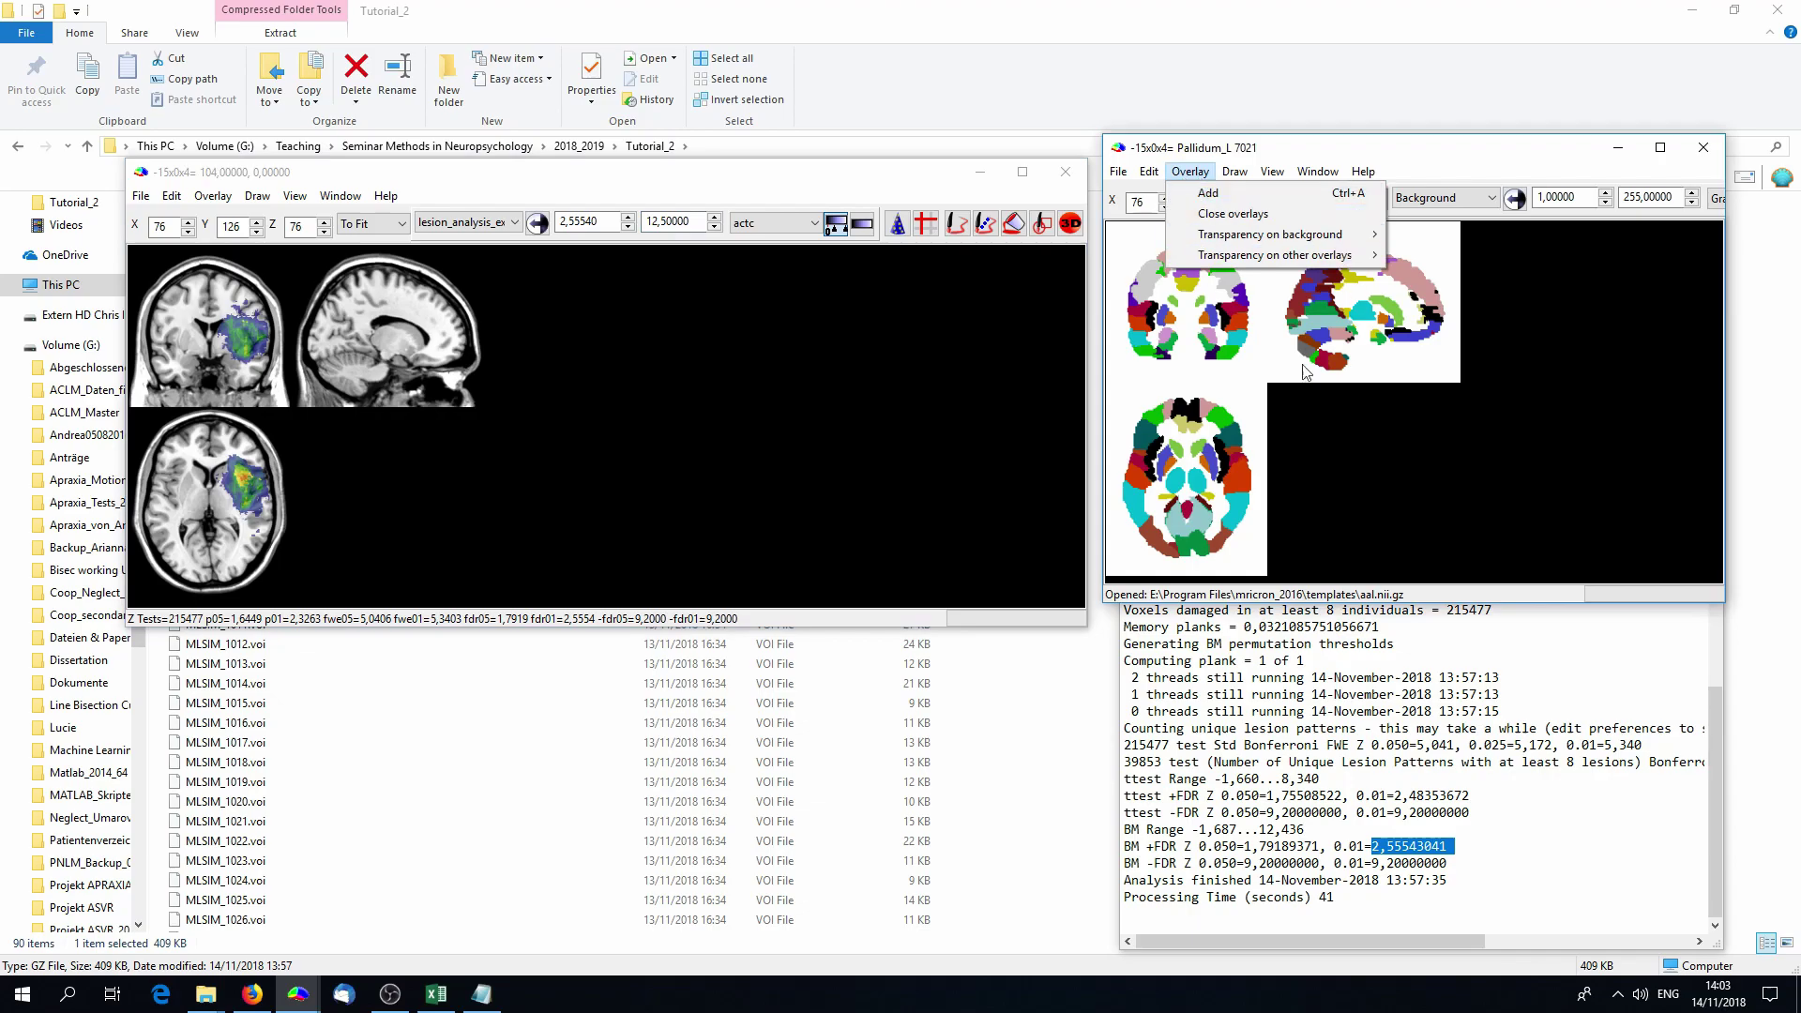
left_click(1191, 197)
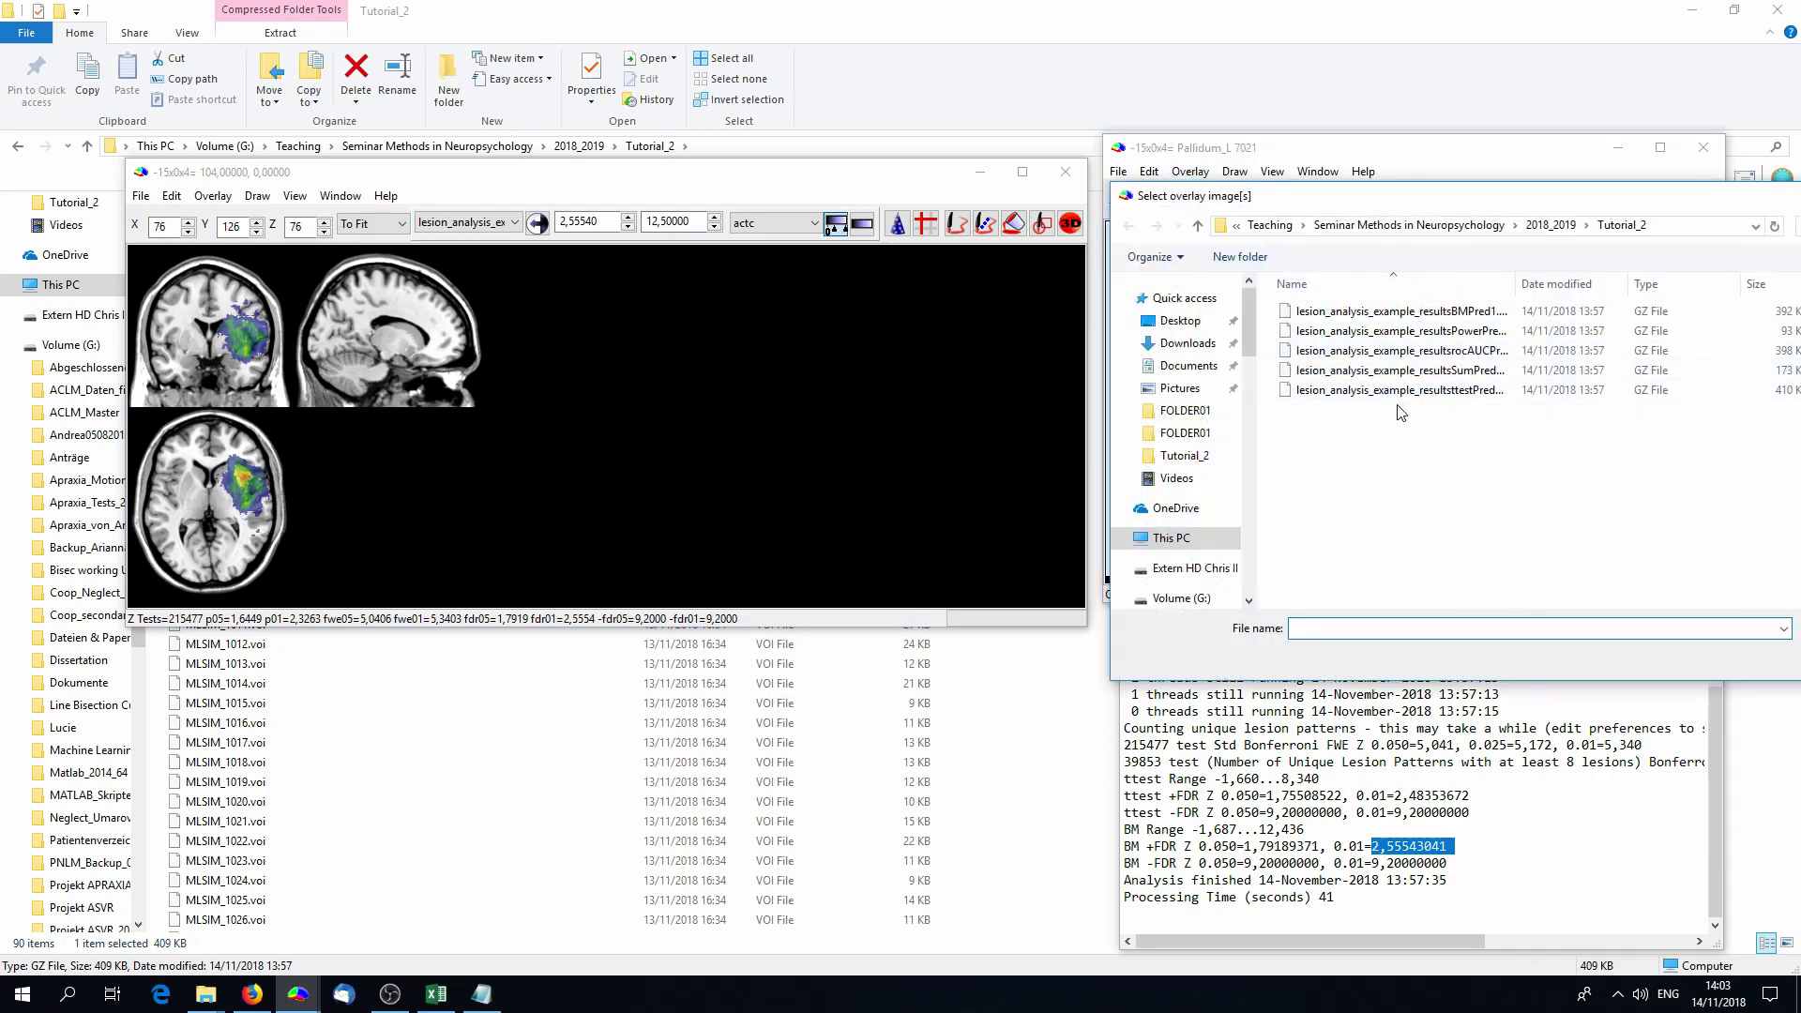
double_click(1473, 314)
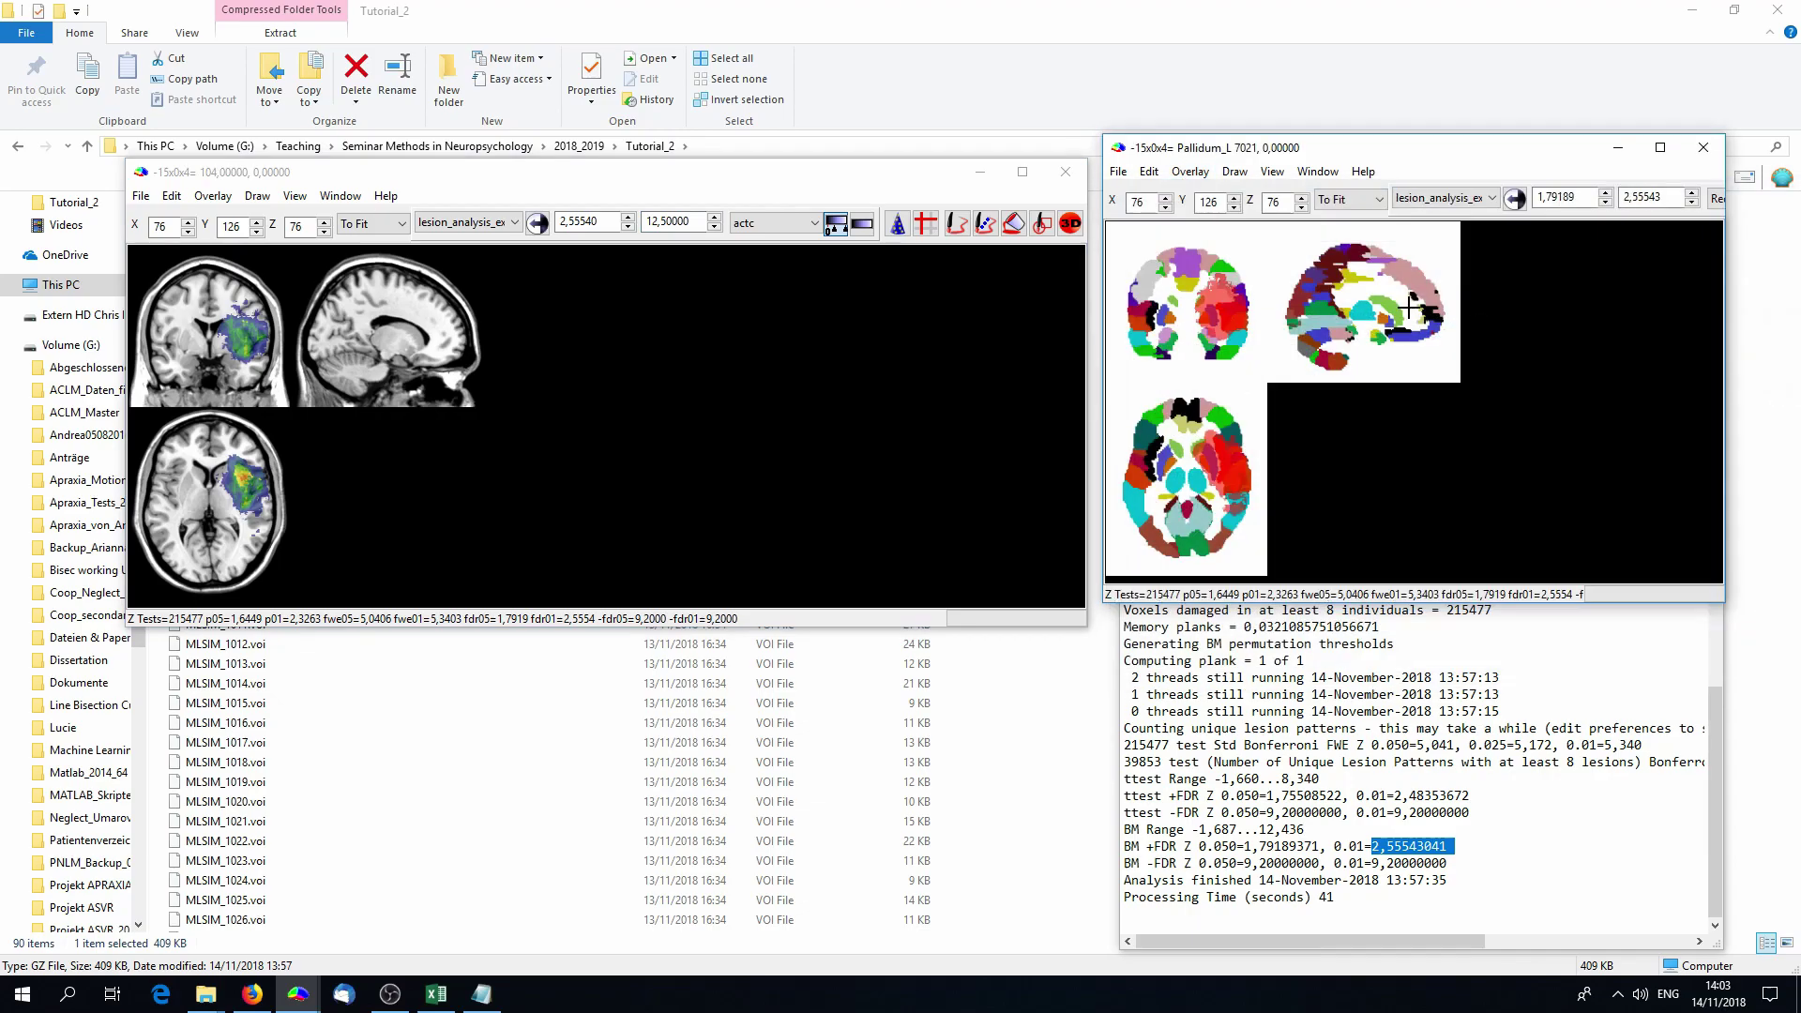
Step: Threshold the BM overlay between 2,5554 and 12,5
left_click_drag(1595, 197, 1535, 197)
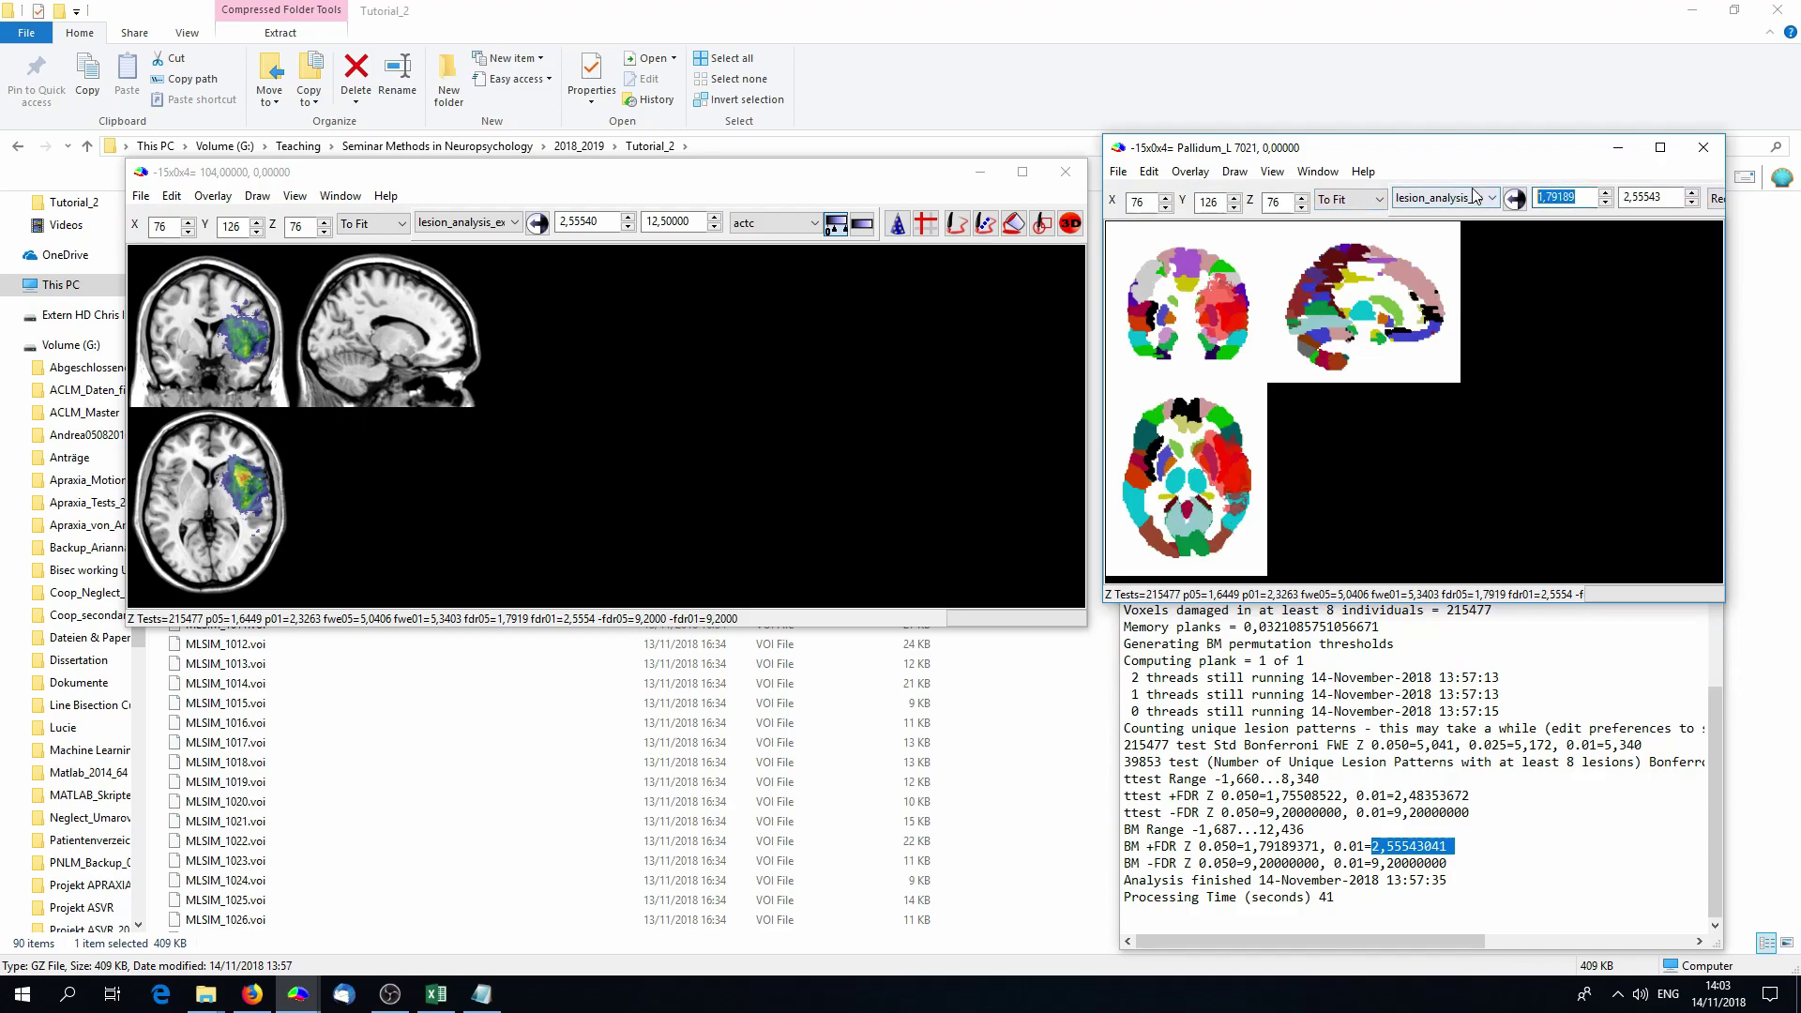
type("2,5554")
left_click_drag(1680, 197, 1625, 197)
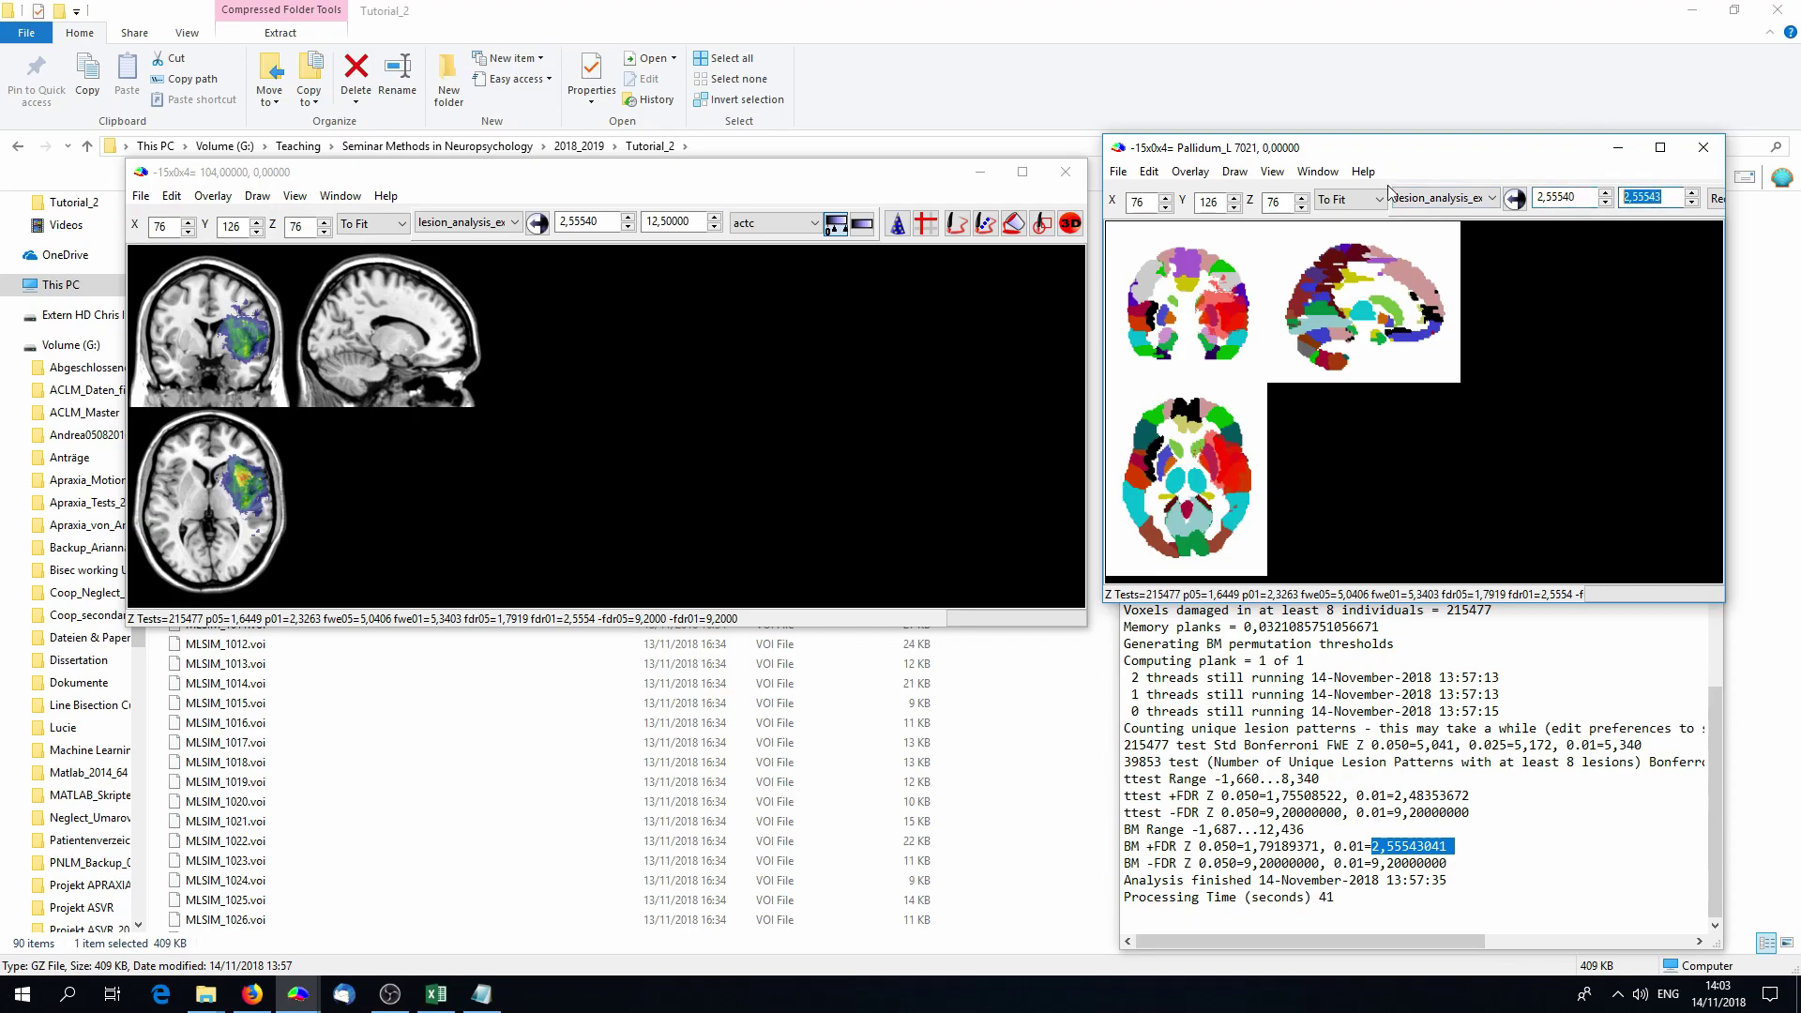
type("12,5")
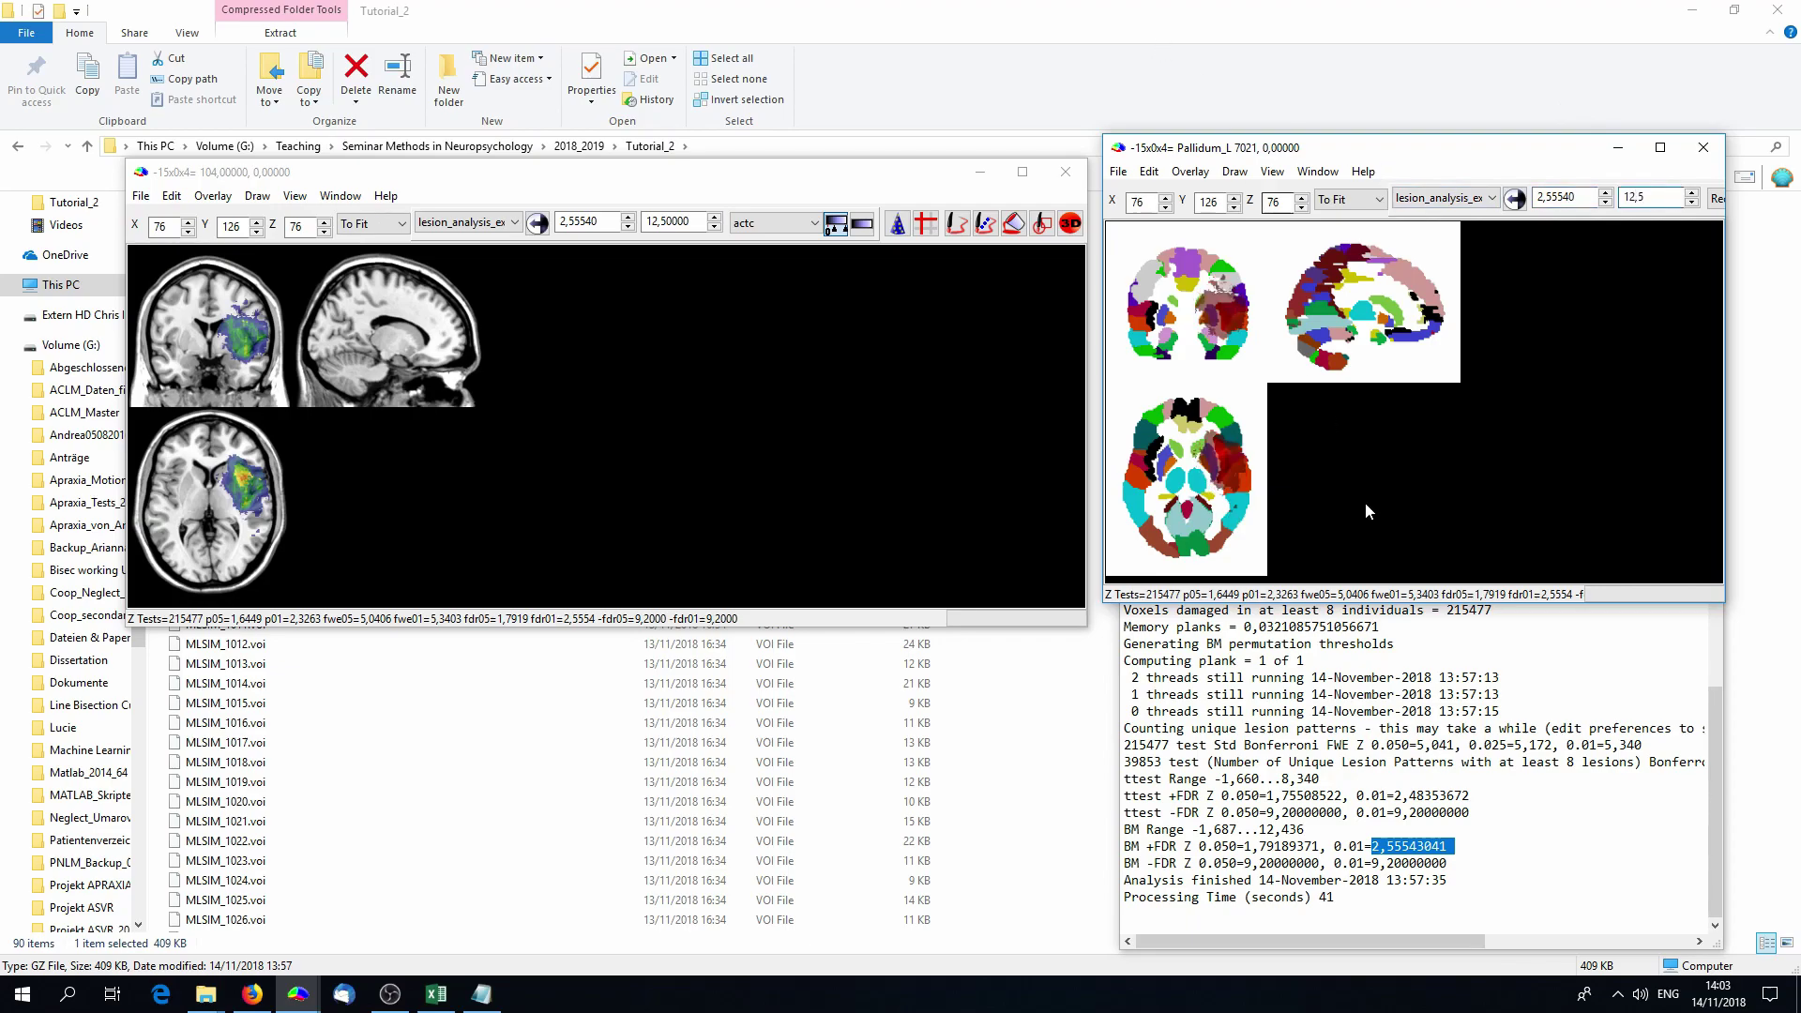
Step: Check the atlas labels at the left precentral and postcentral regions
left_click(1135, 286)
left_click_drag(1135, 286, 1137, 314)
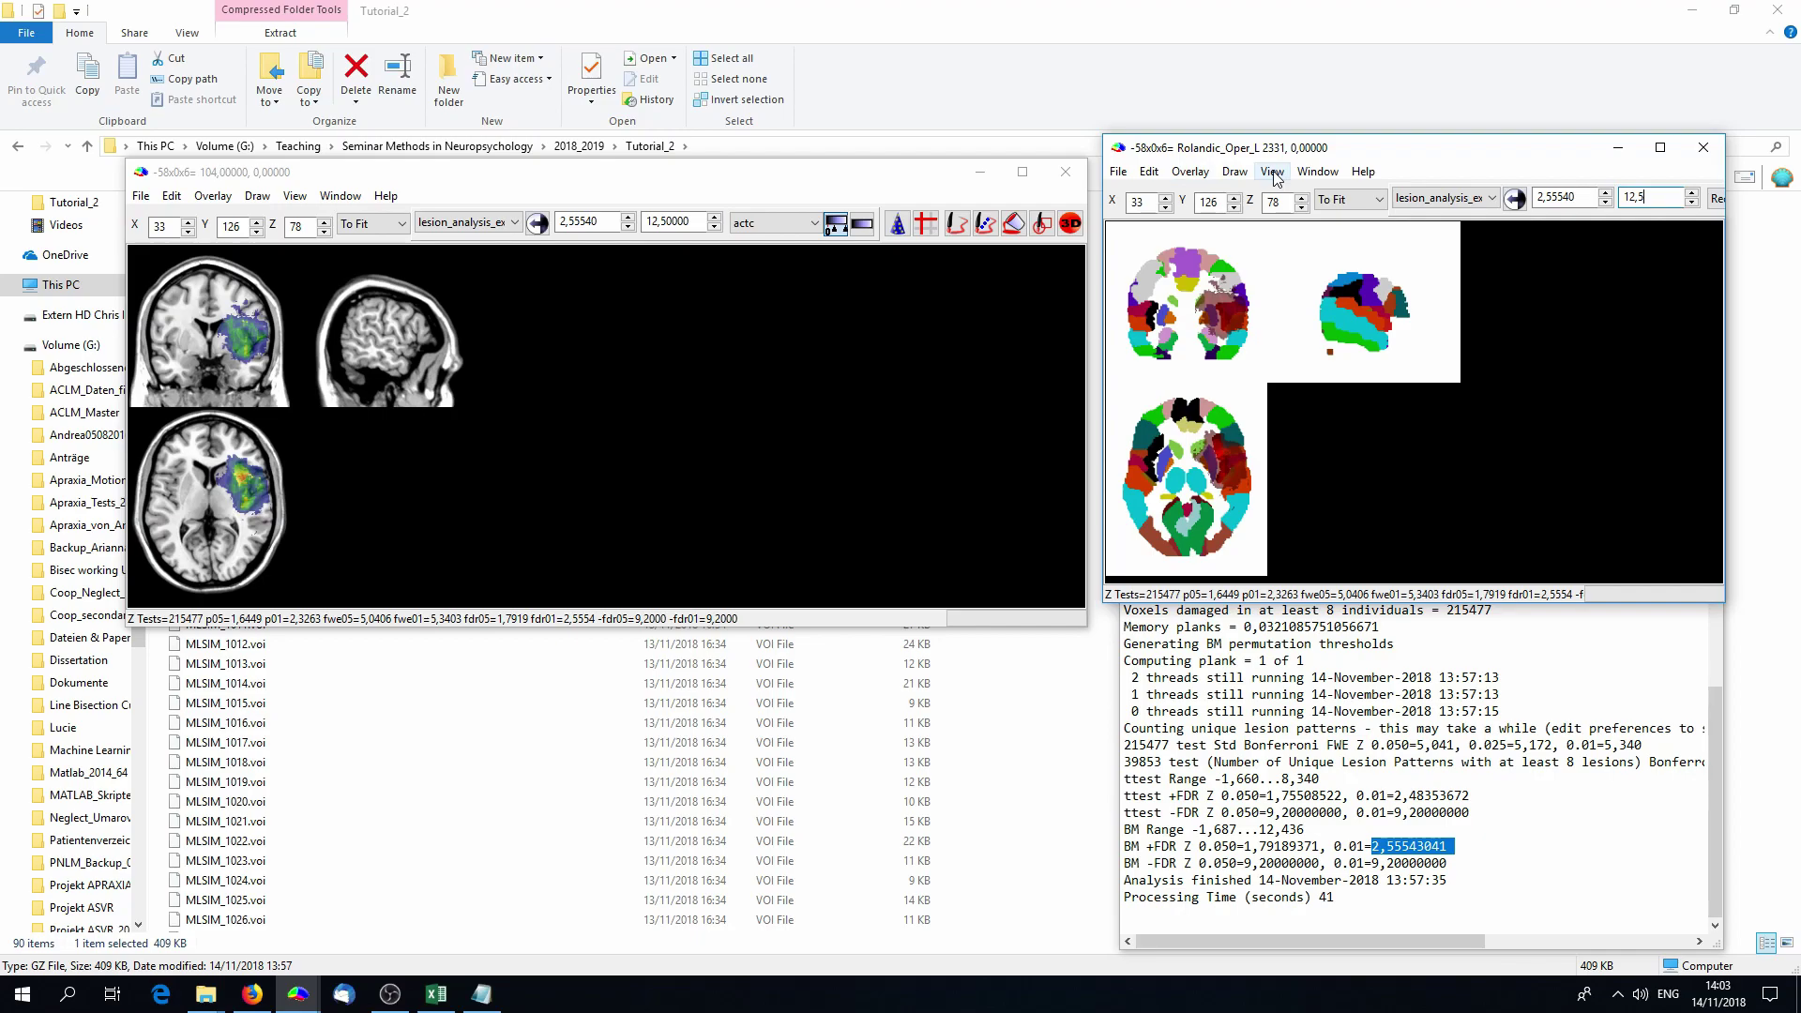
left_click(1237, 175)
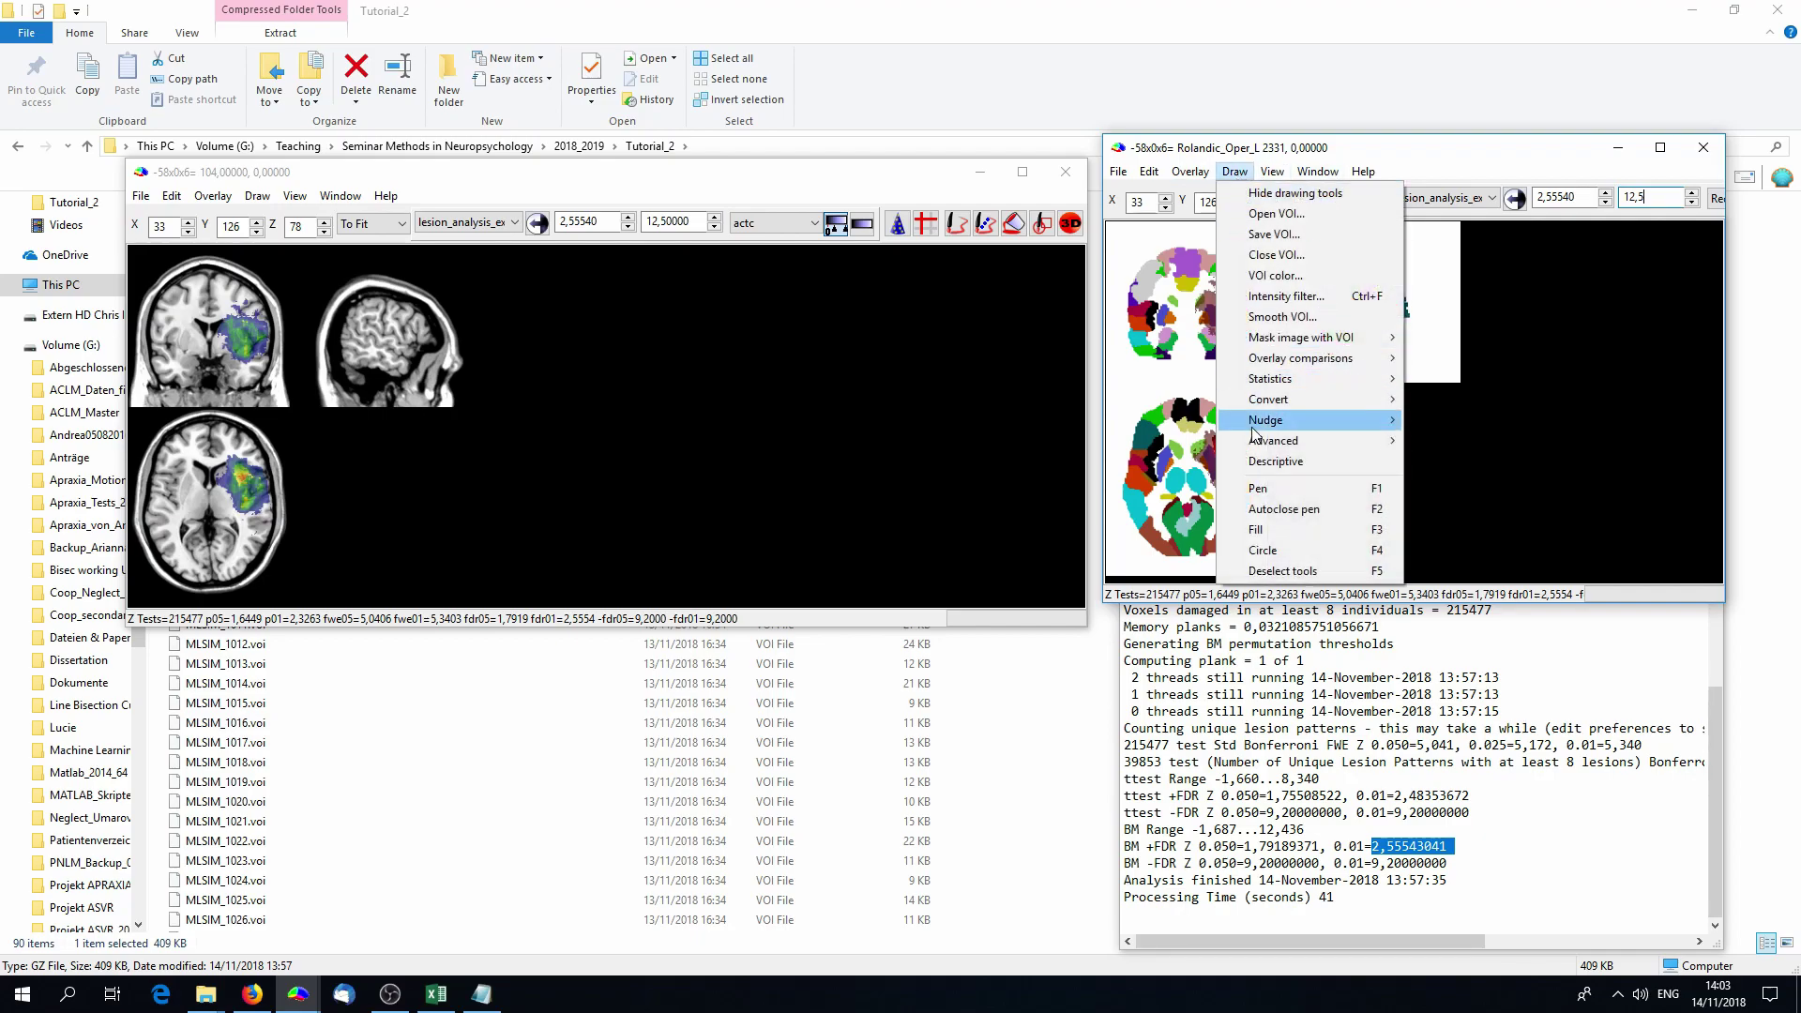
left_click(1275, 461)
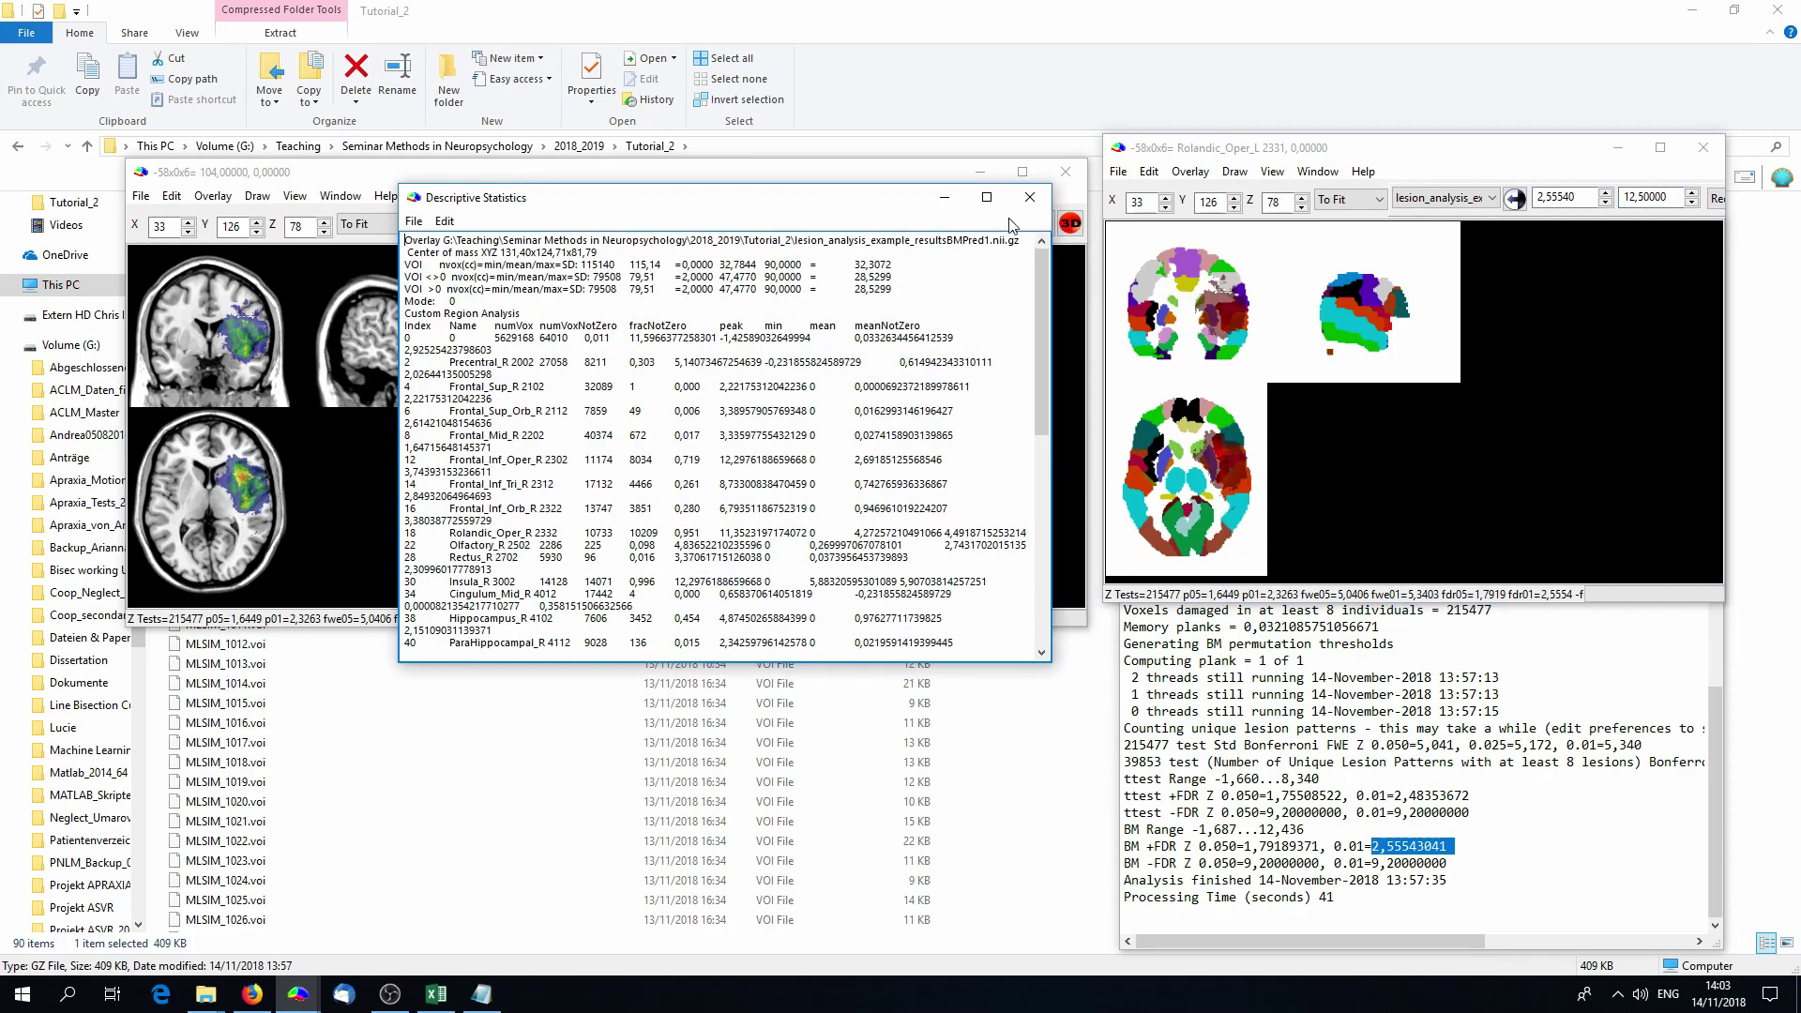
left_click(986, 197)
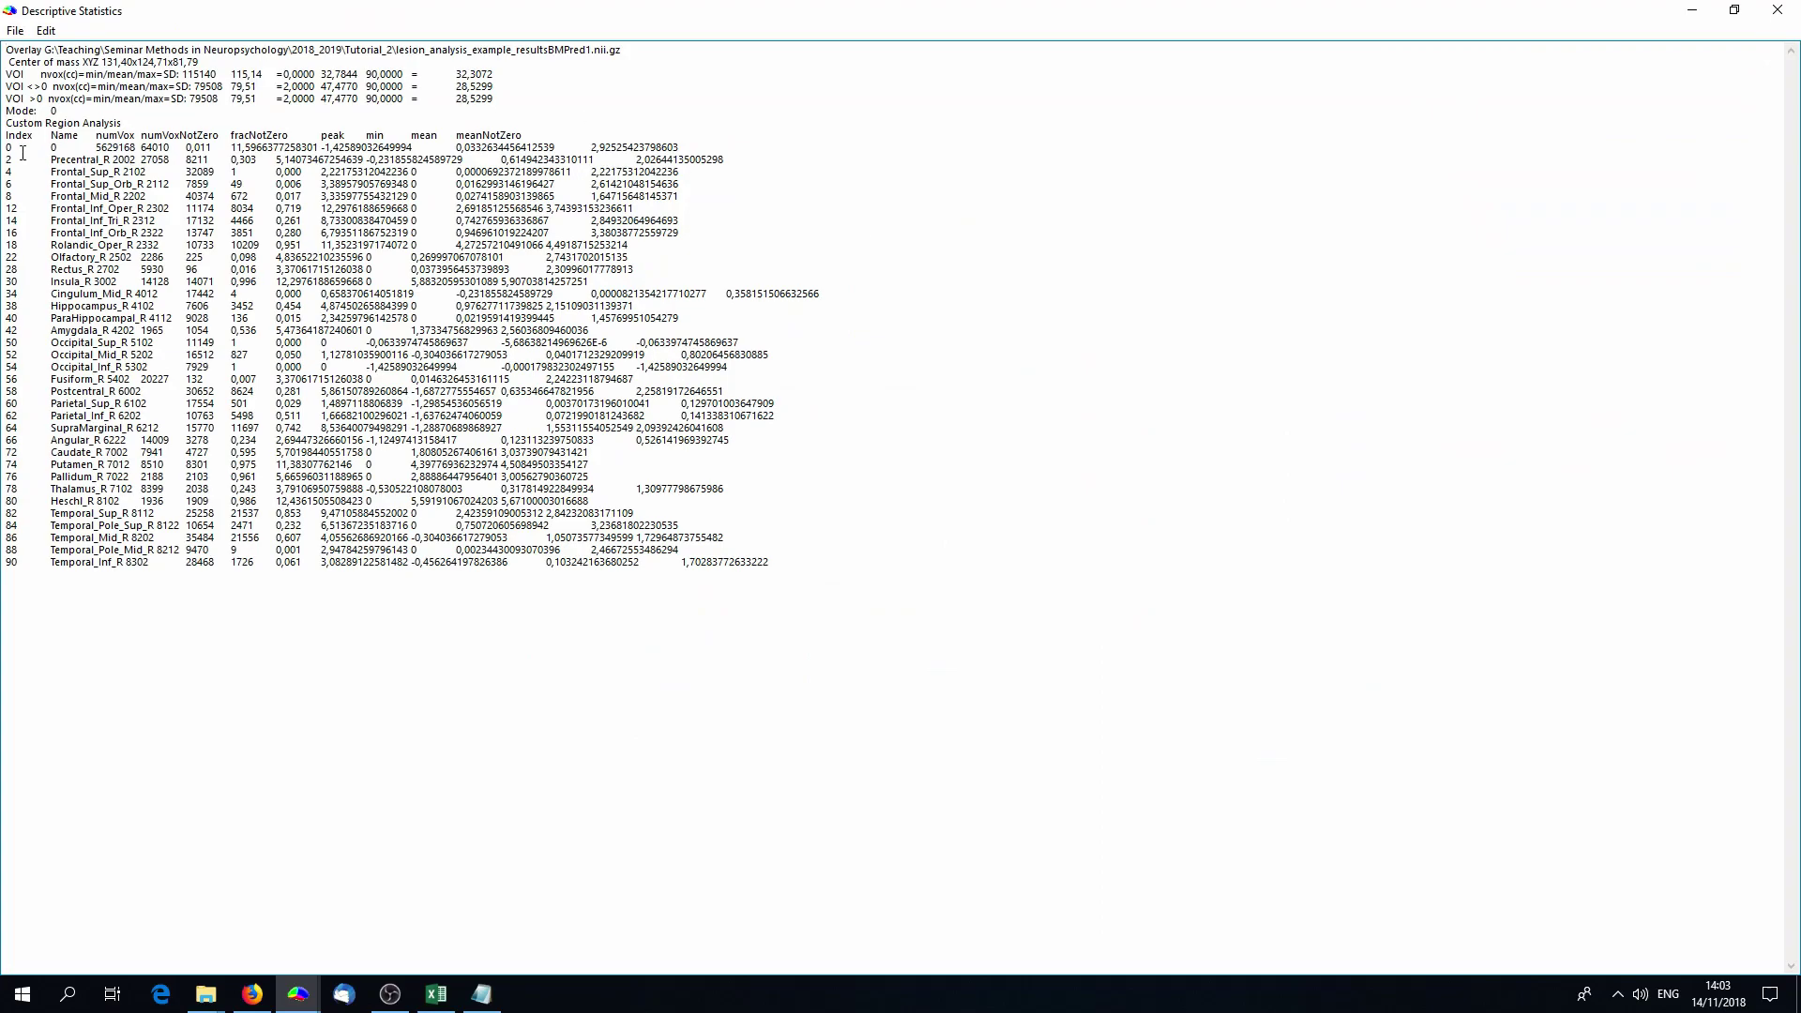
left_click_drag(13, 148, 738, 580)
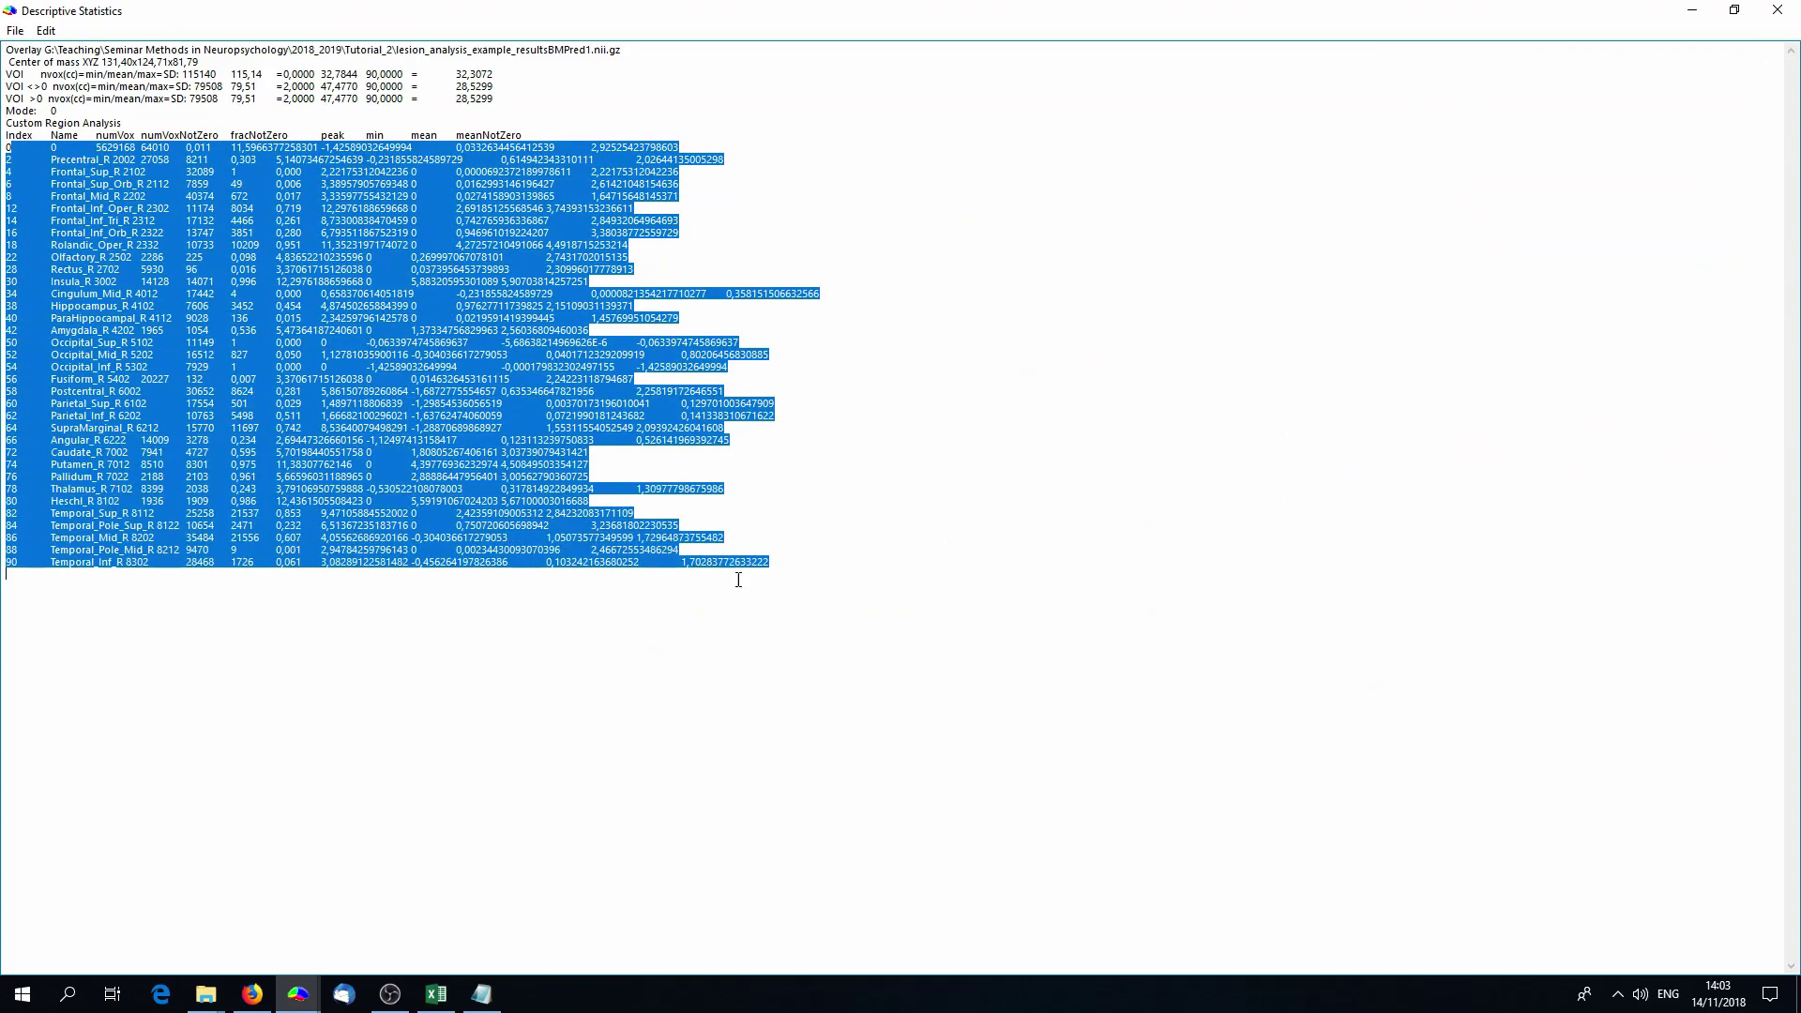
left_click(382, 711)
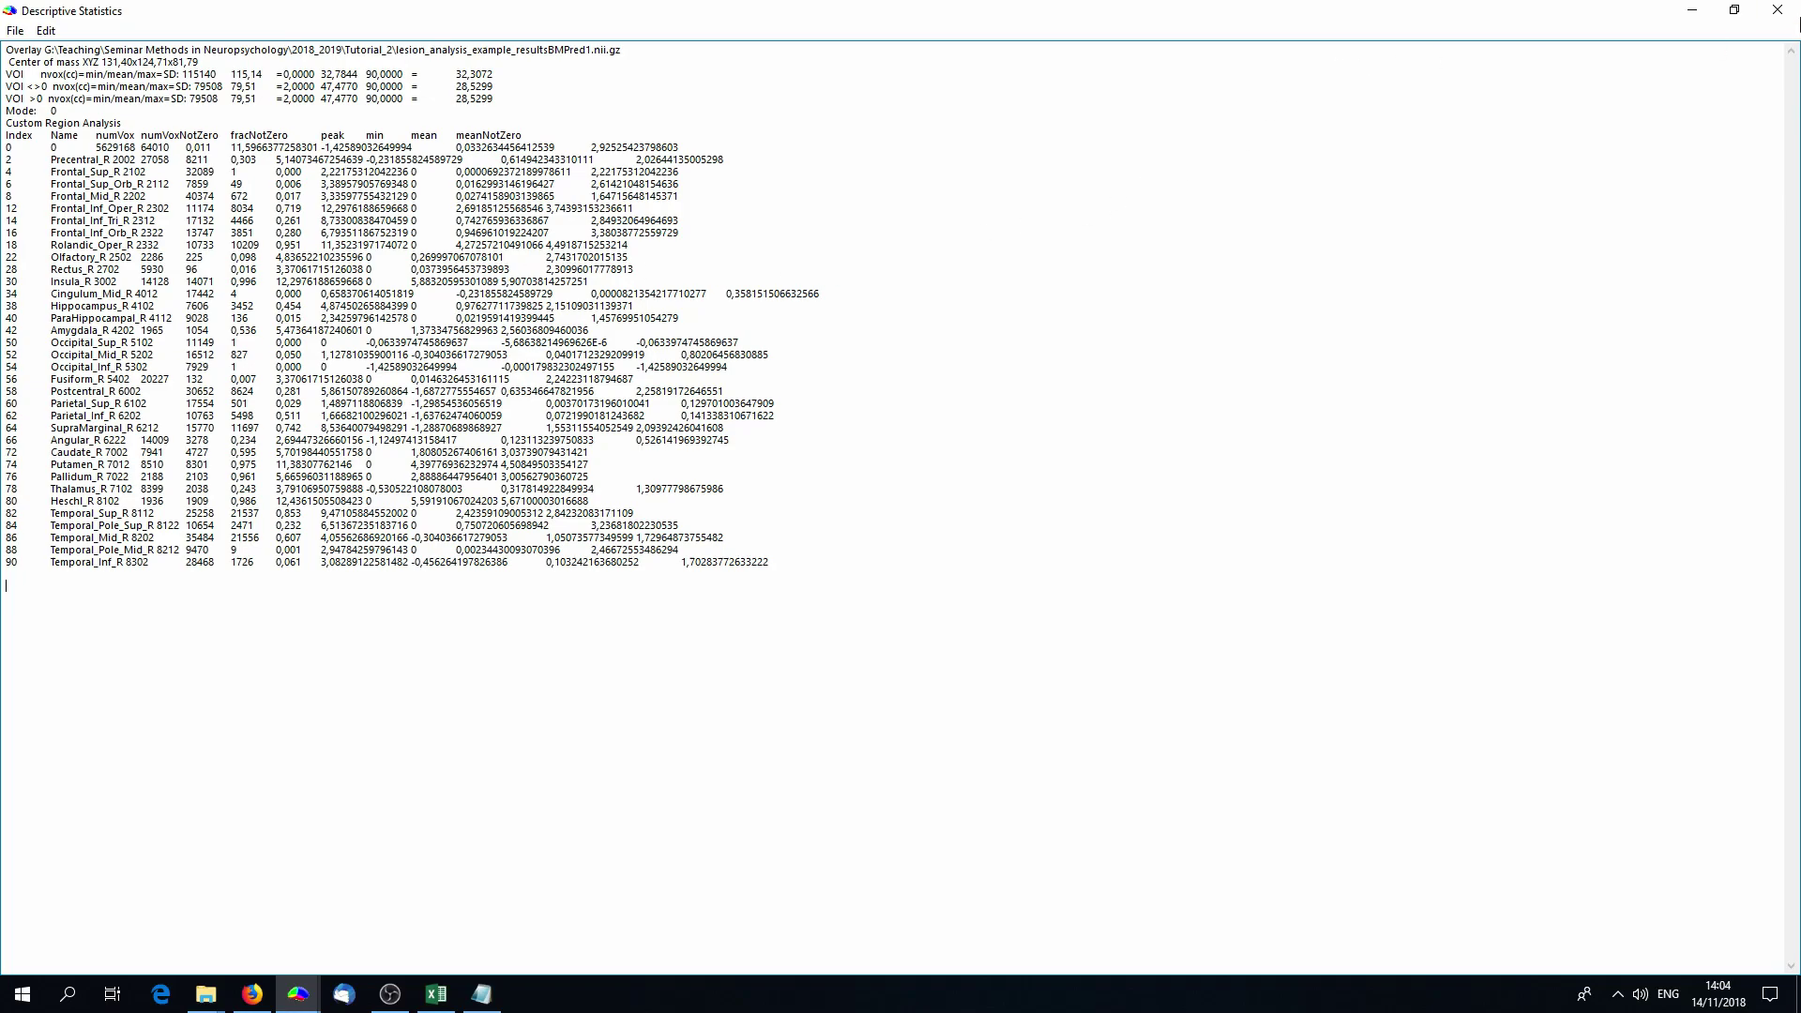
left_click(1777, 11)
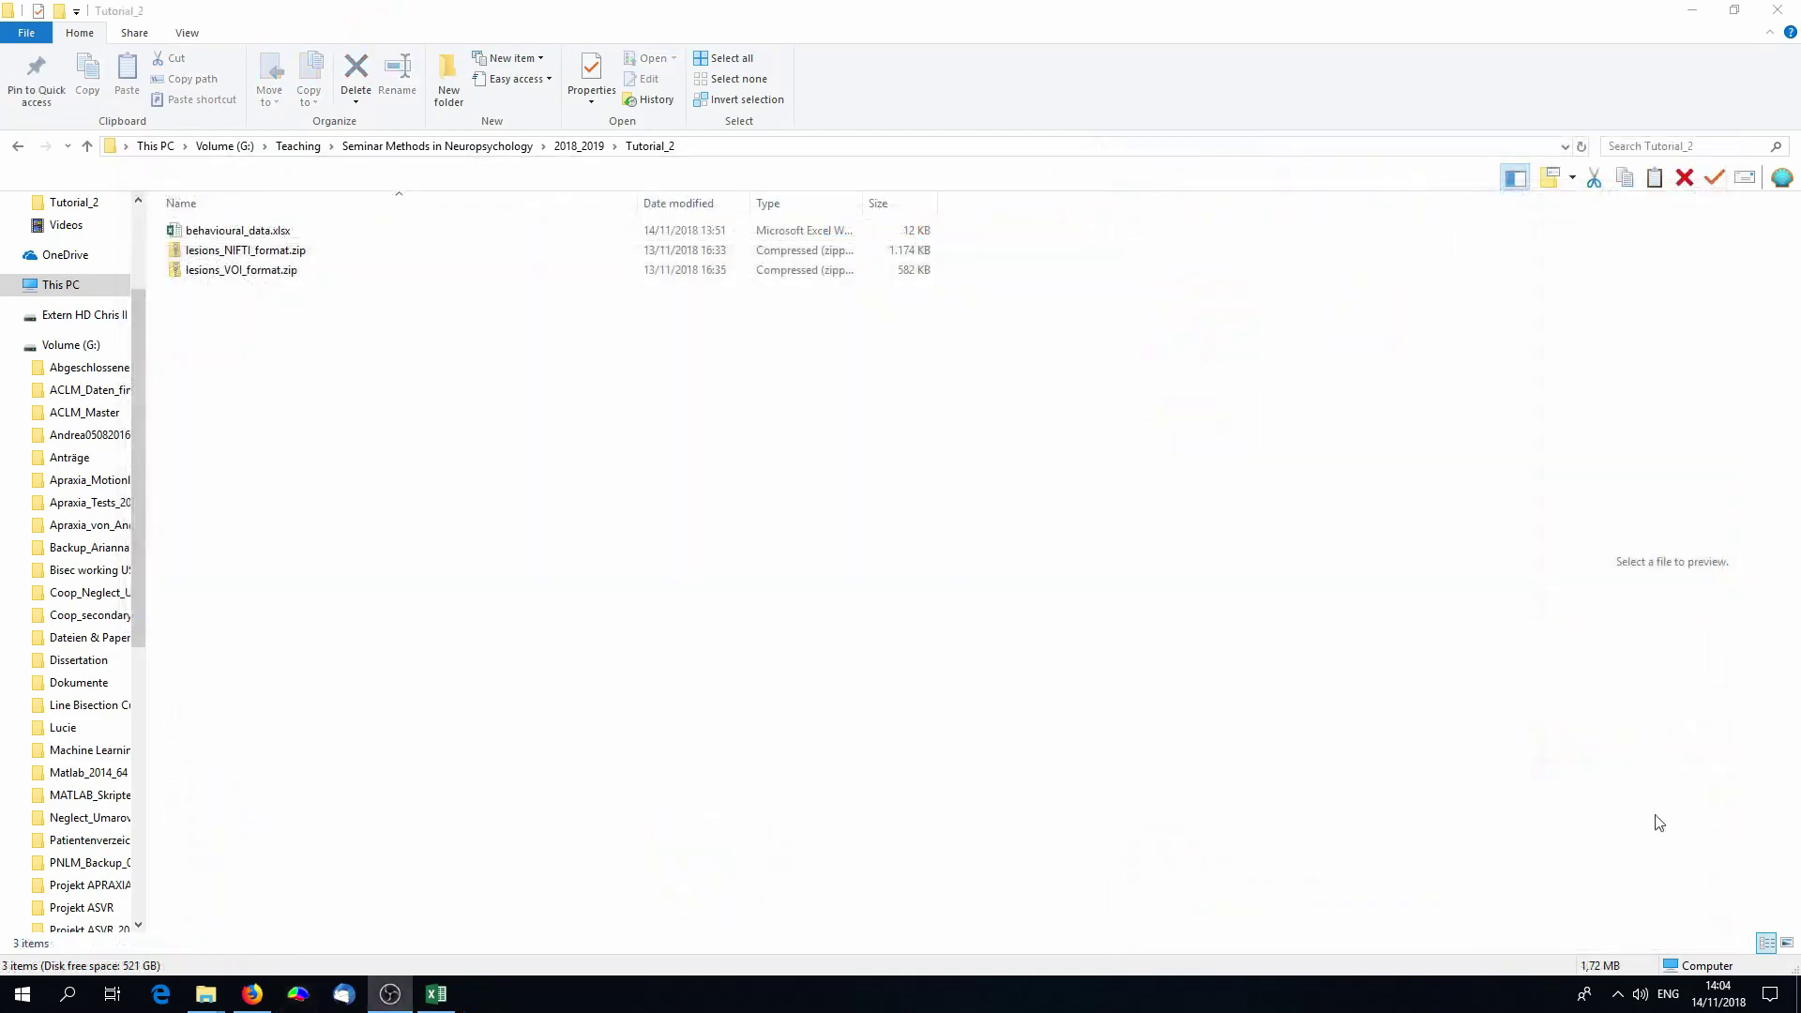
Step: Open behavioural_data.xlsx from Tutorial_2 in Excel and select cell B65 of the scores
left_click_drag(473, 428, 178, 208)
left_click(228, 251)
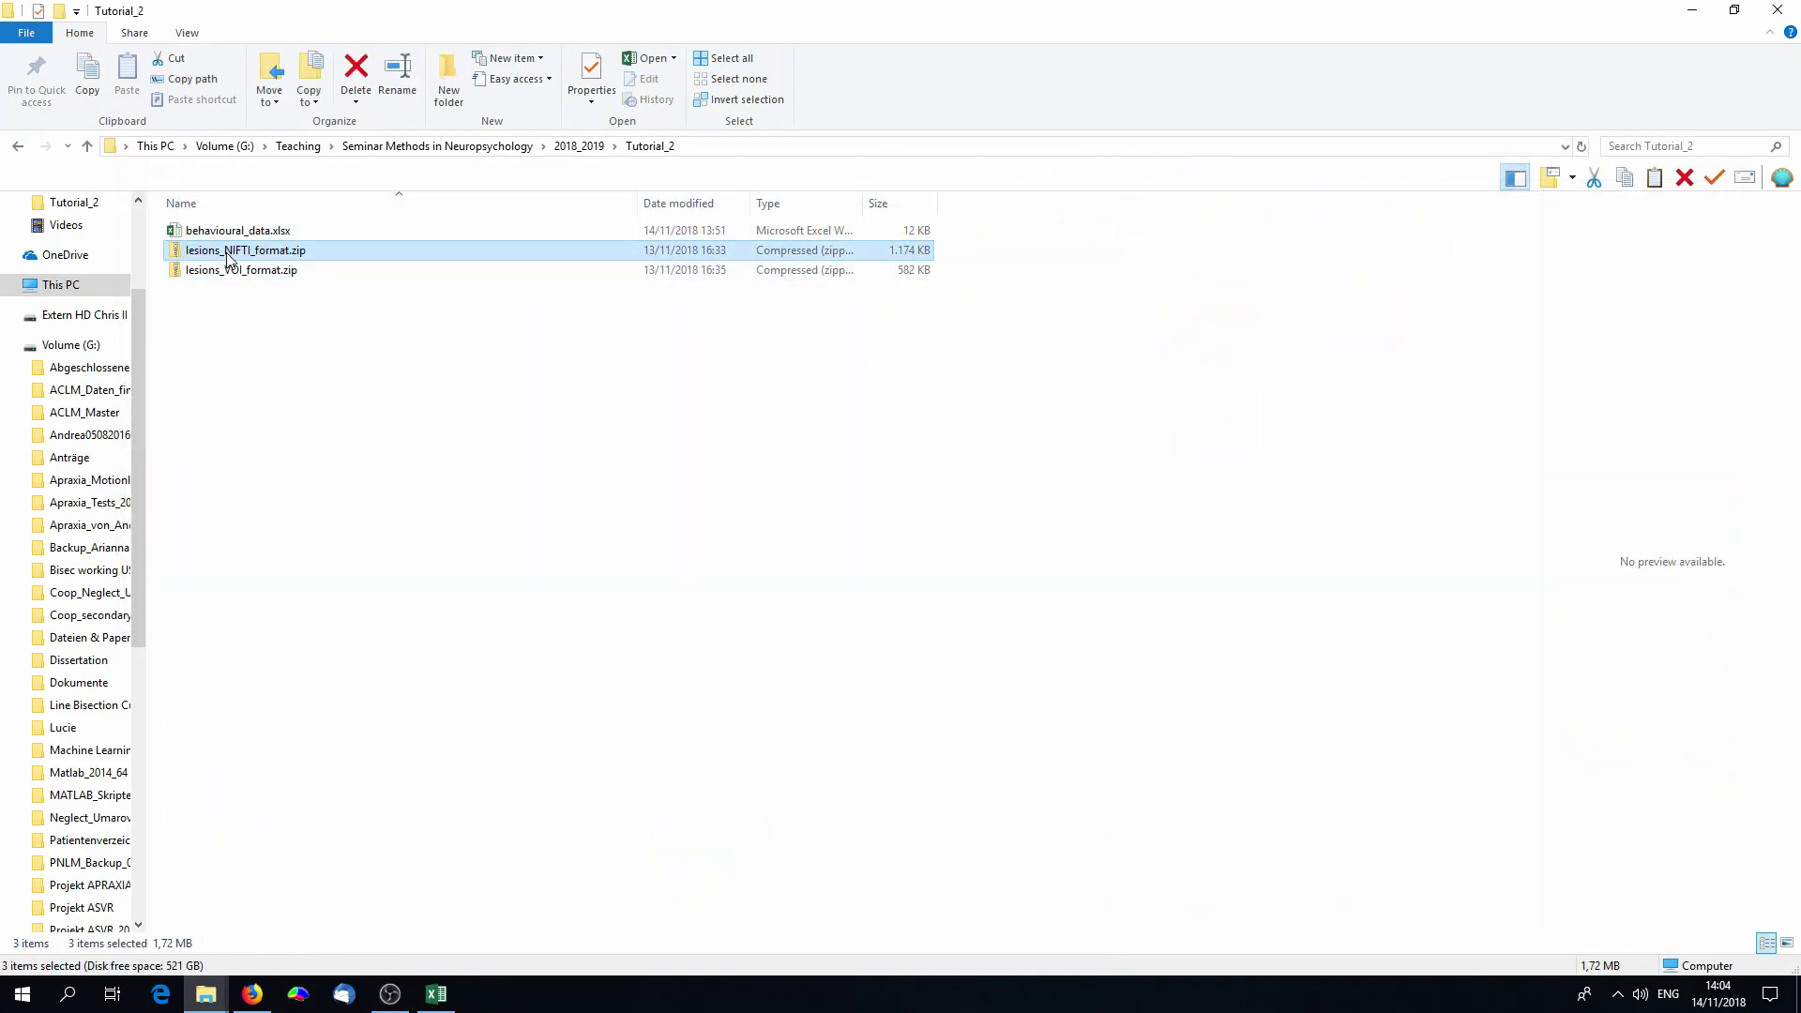
left_click(230, 272)
left_click(235, 239)
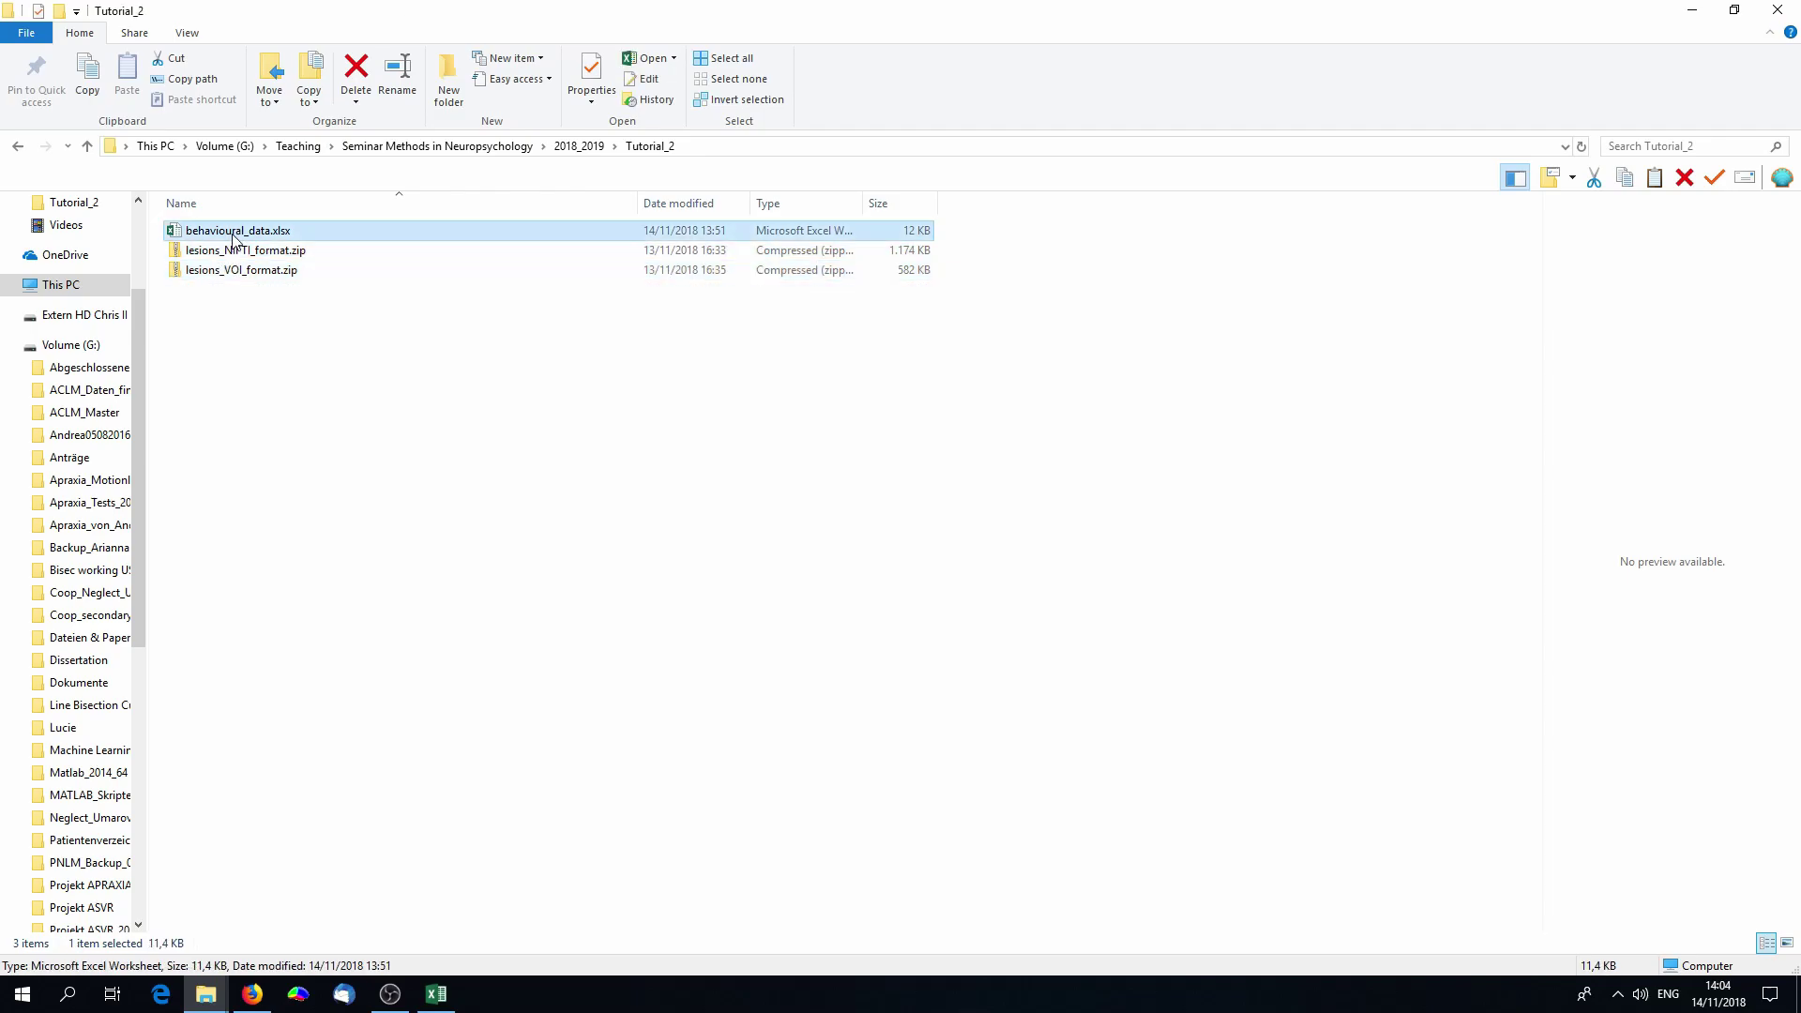
double_click(235, 239)
left_click(1283, 473)
key("Right")
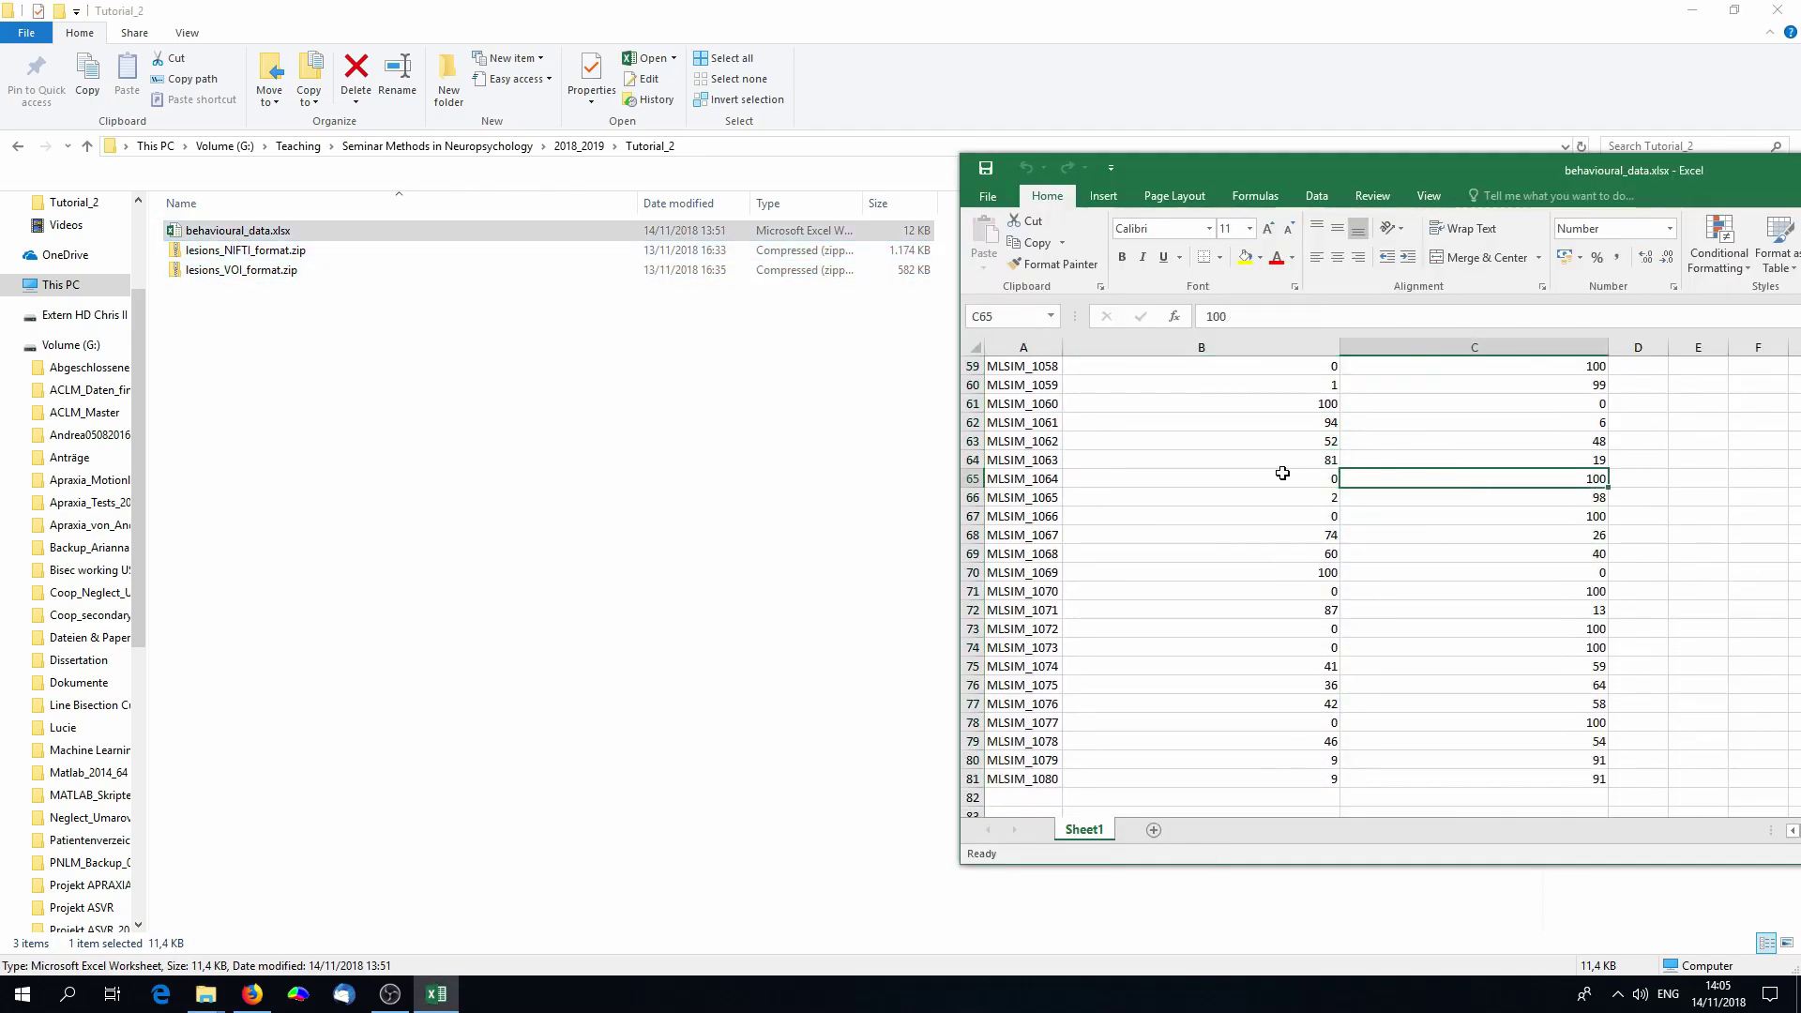
left_click(1200, 475)
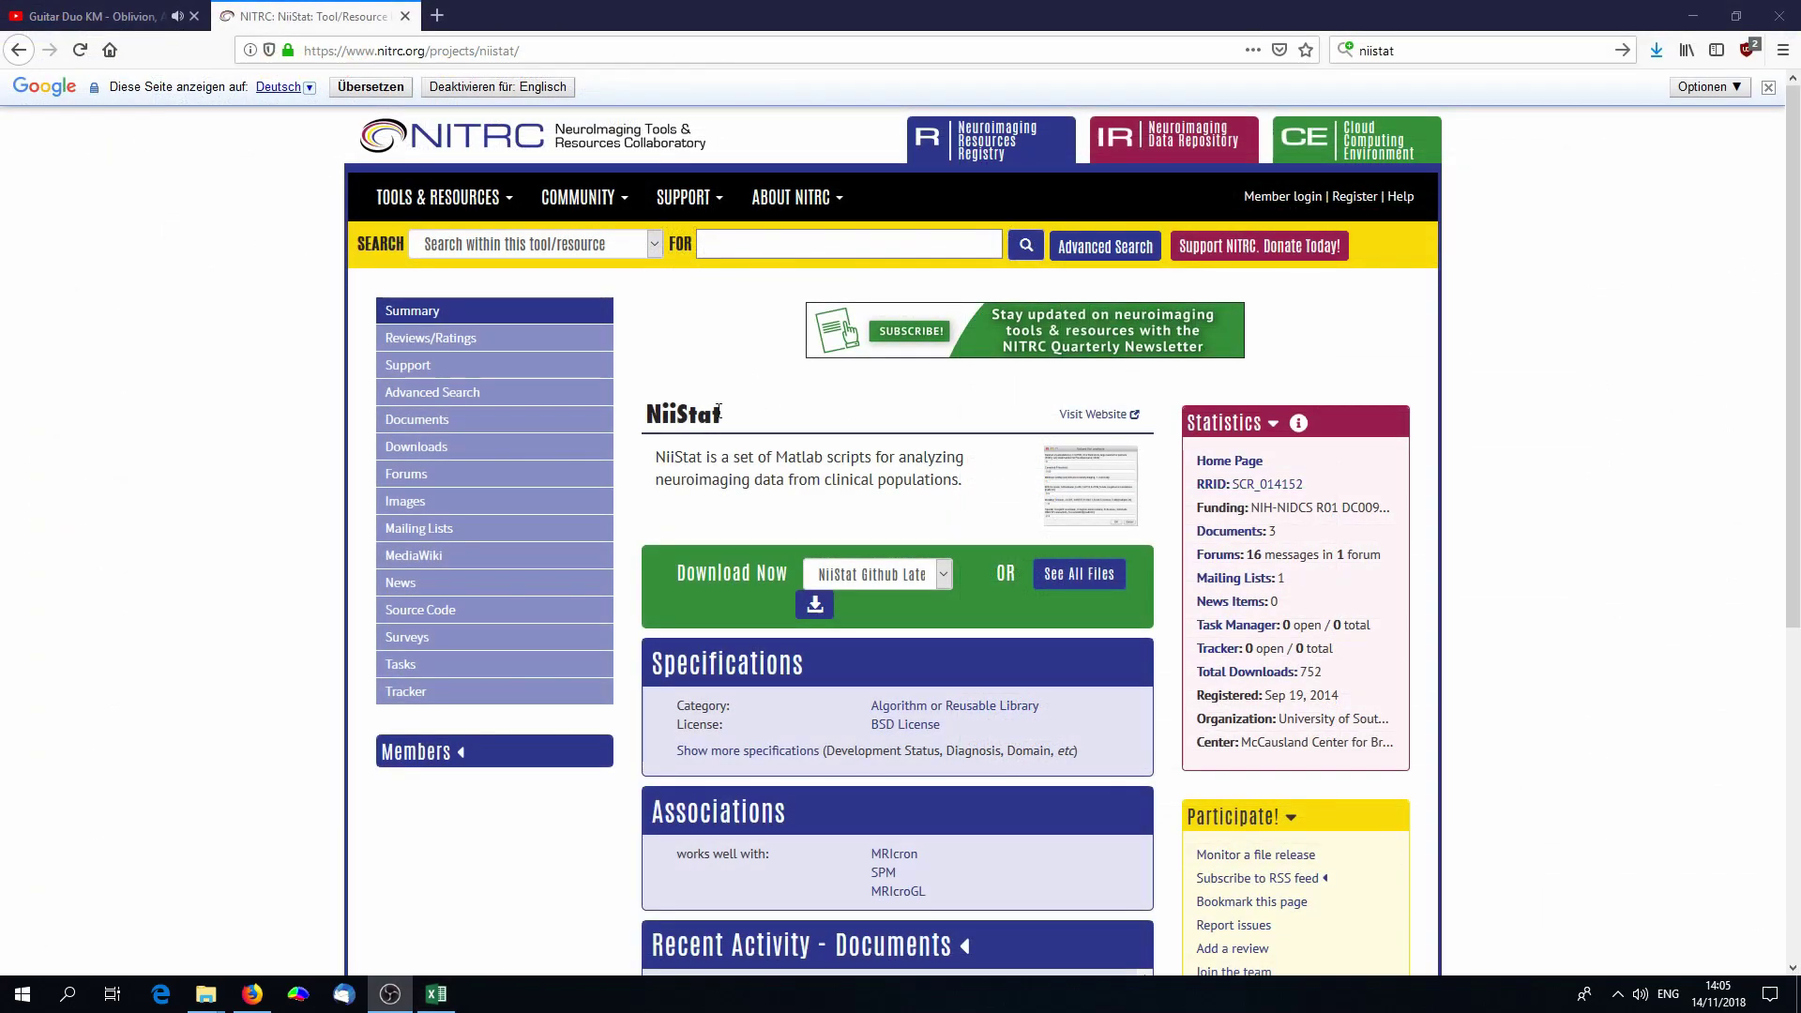
Step: Look over the NiiStat project page and its download versions list without choosing one
scroll(719, 410, "down", 3)
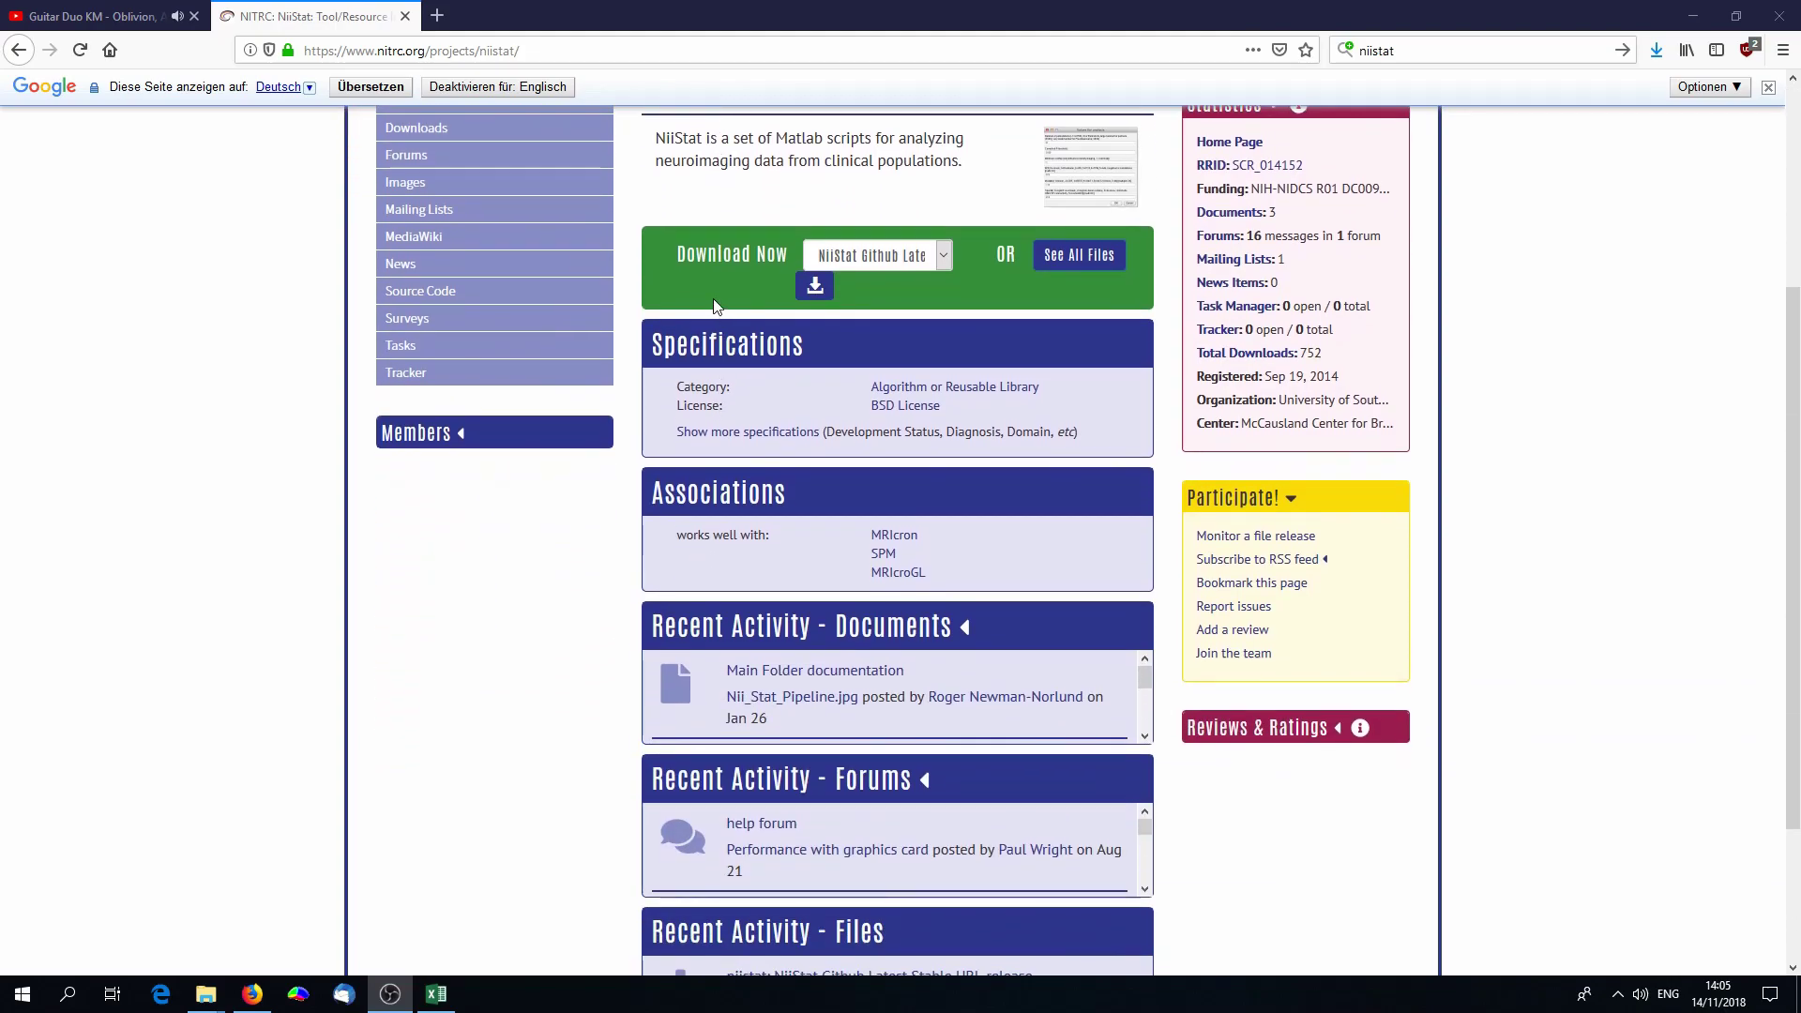
scroll(769, 350, "up", 2)
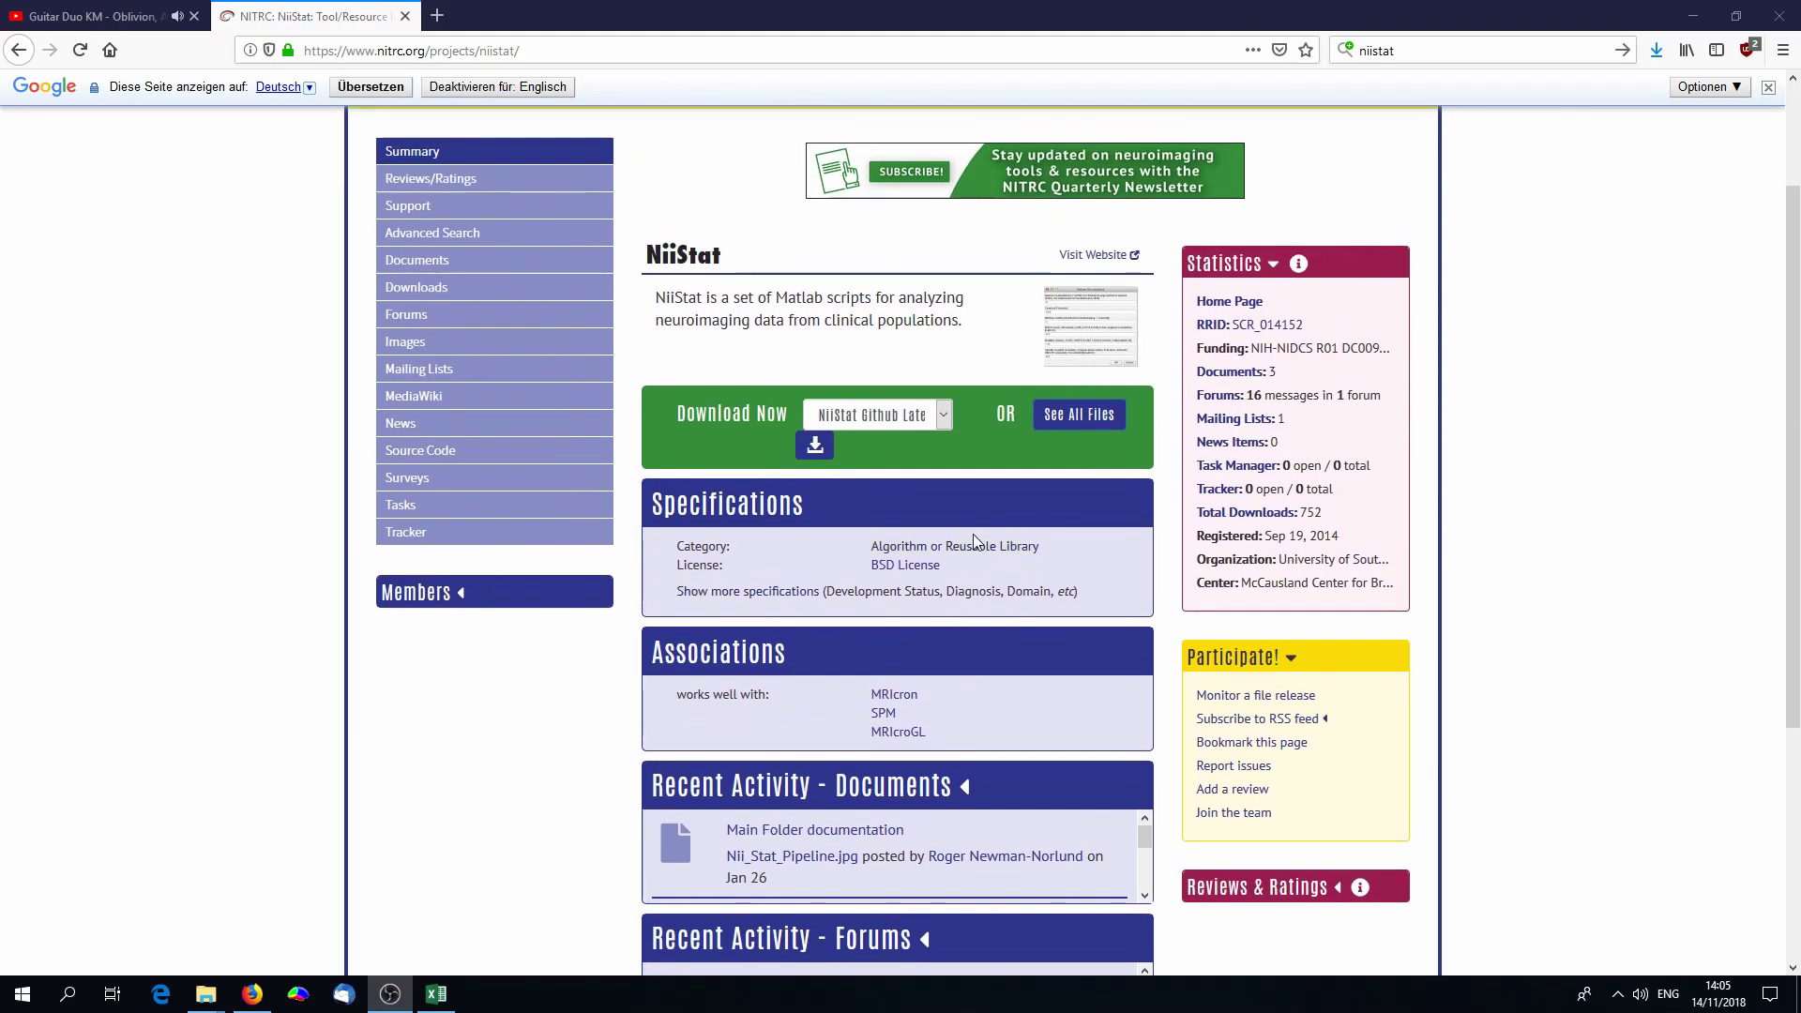
left_click(910, 412)
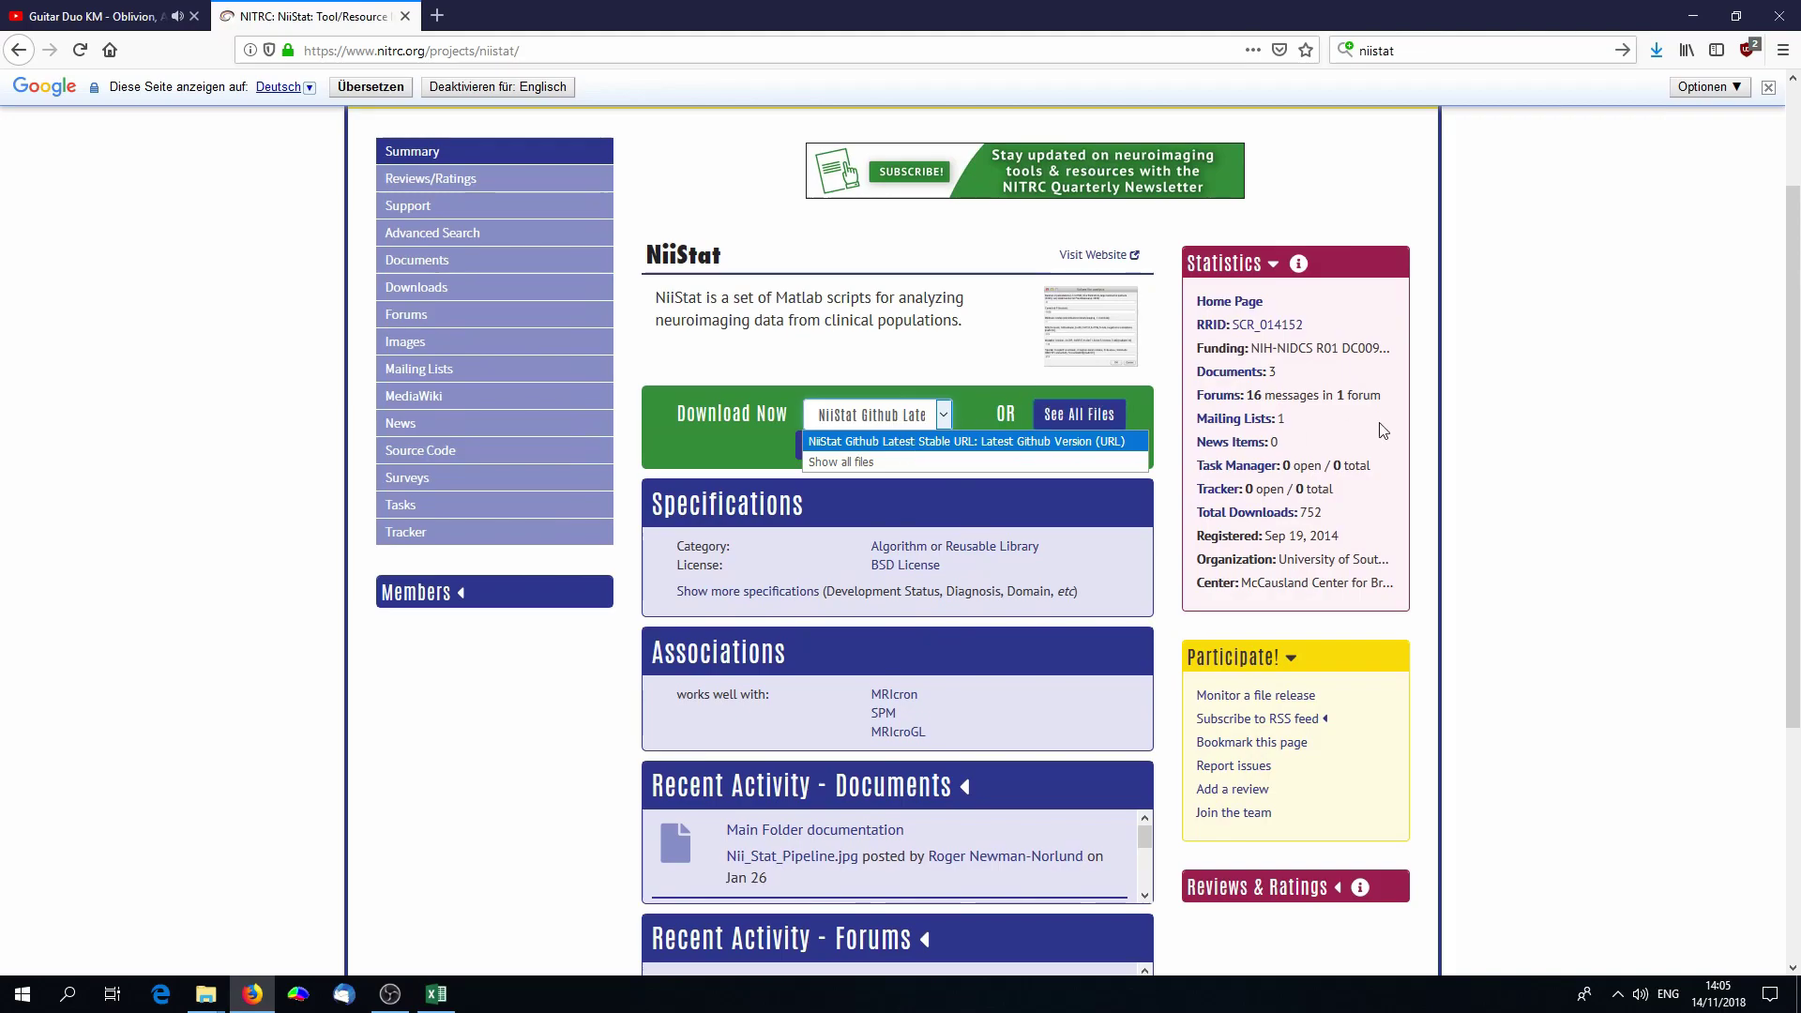
left_click(1159, 378)
scroll(1144, 379, "down", 3)
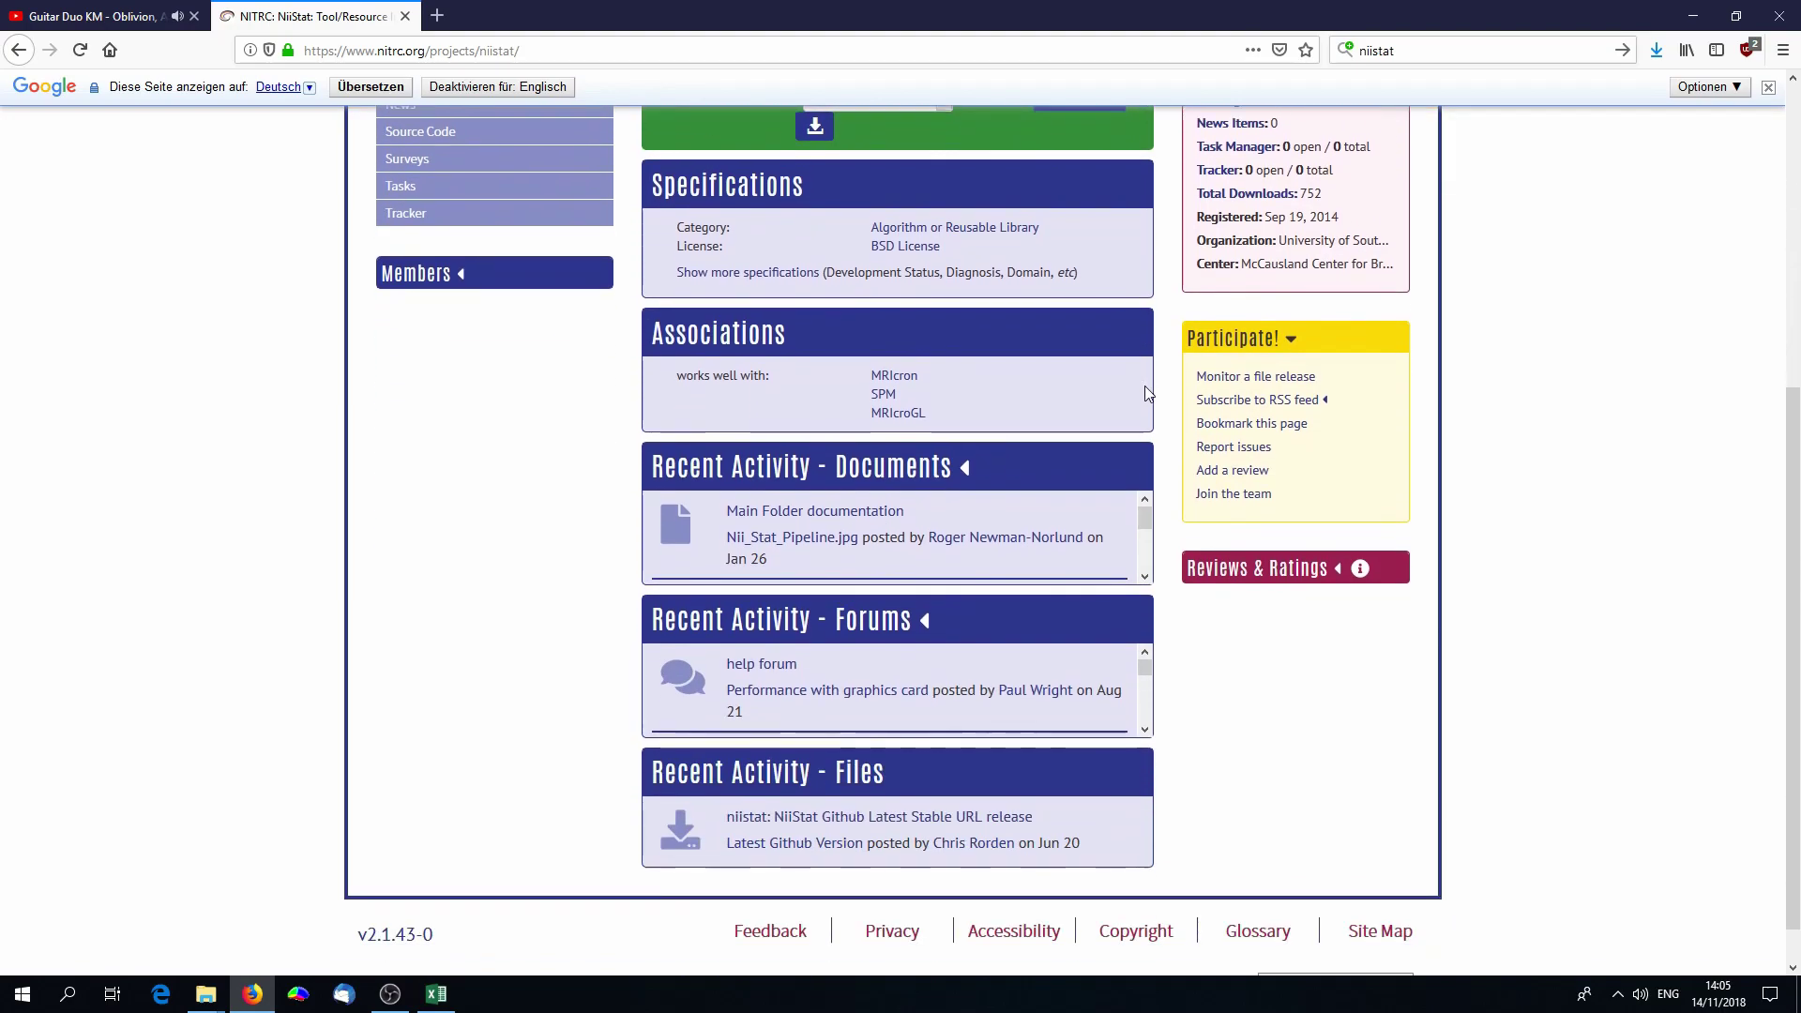
scroll(1144, 386, "up", 1)
scroll(1145, 386, "up", 2)
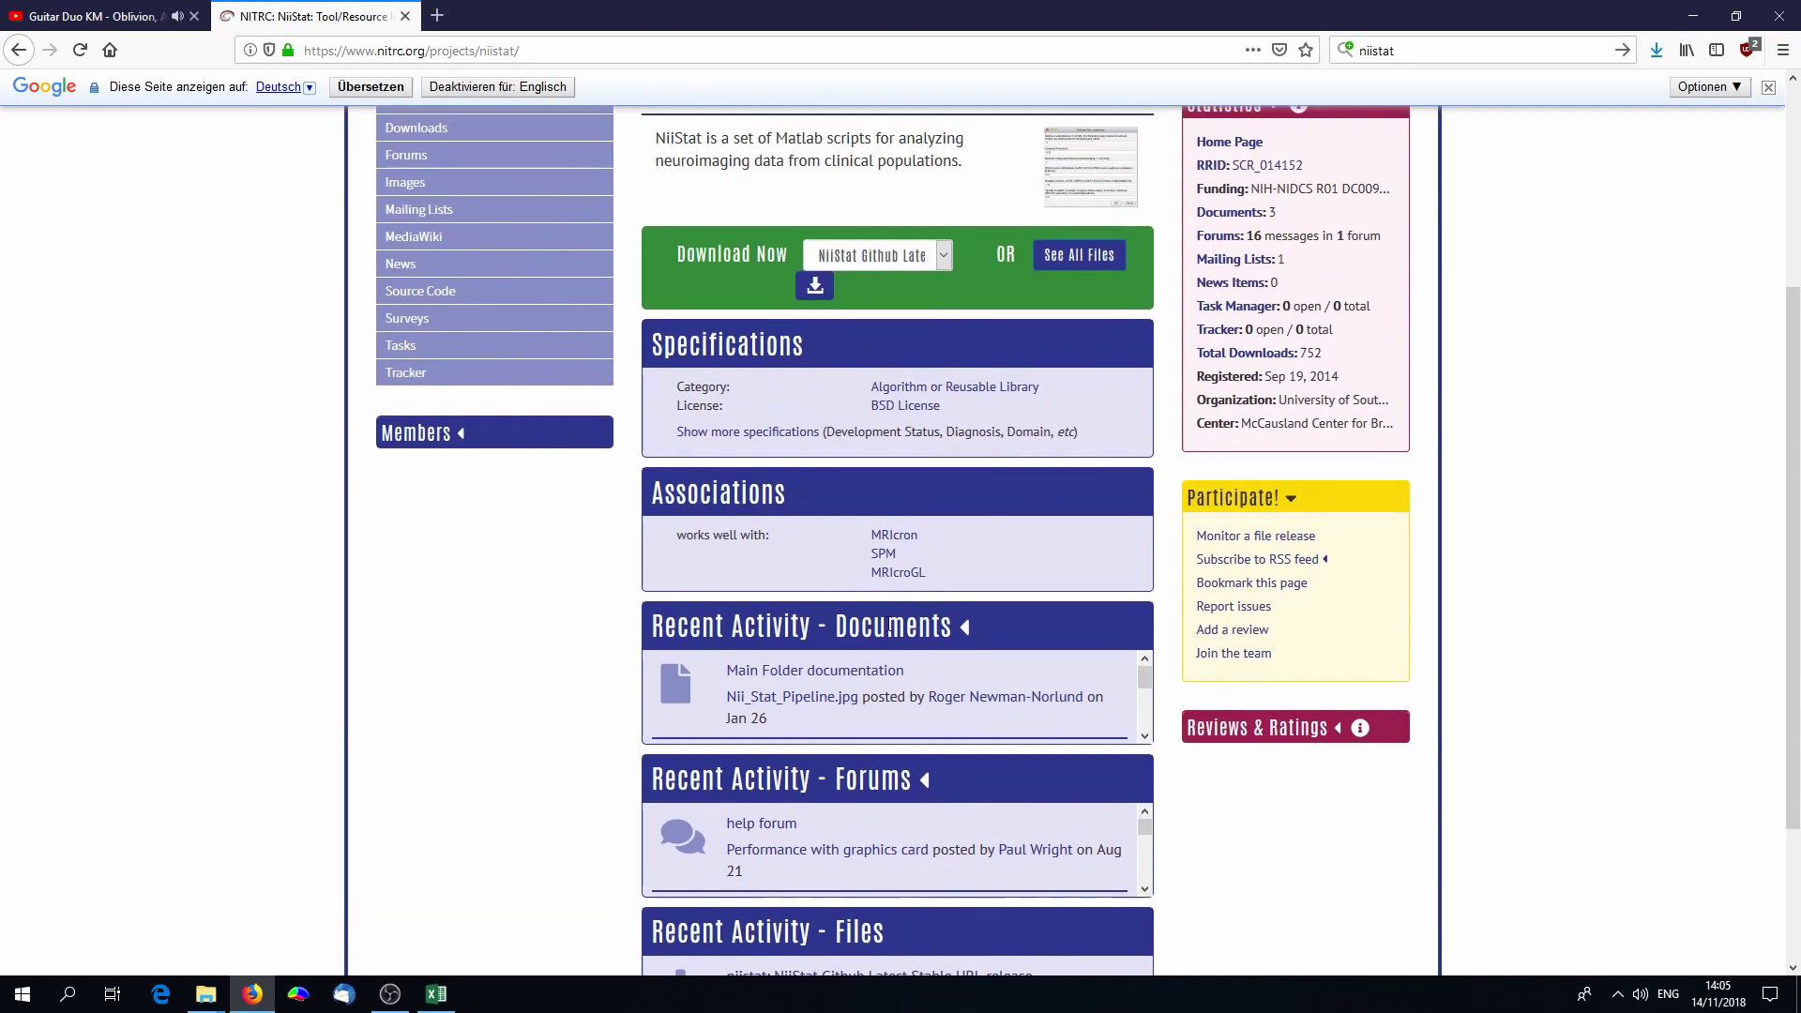
Step: Open the NiiStat Introduction document and scroll to 'Number of permutations'
left_click(831, 672)
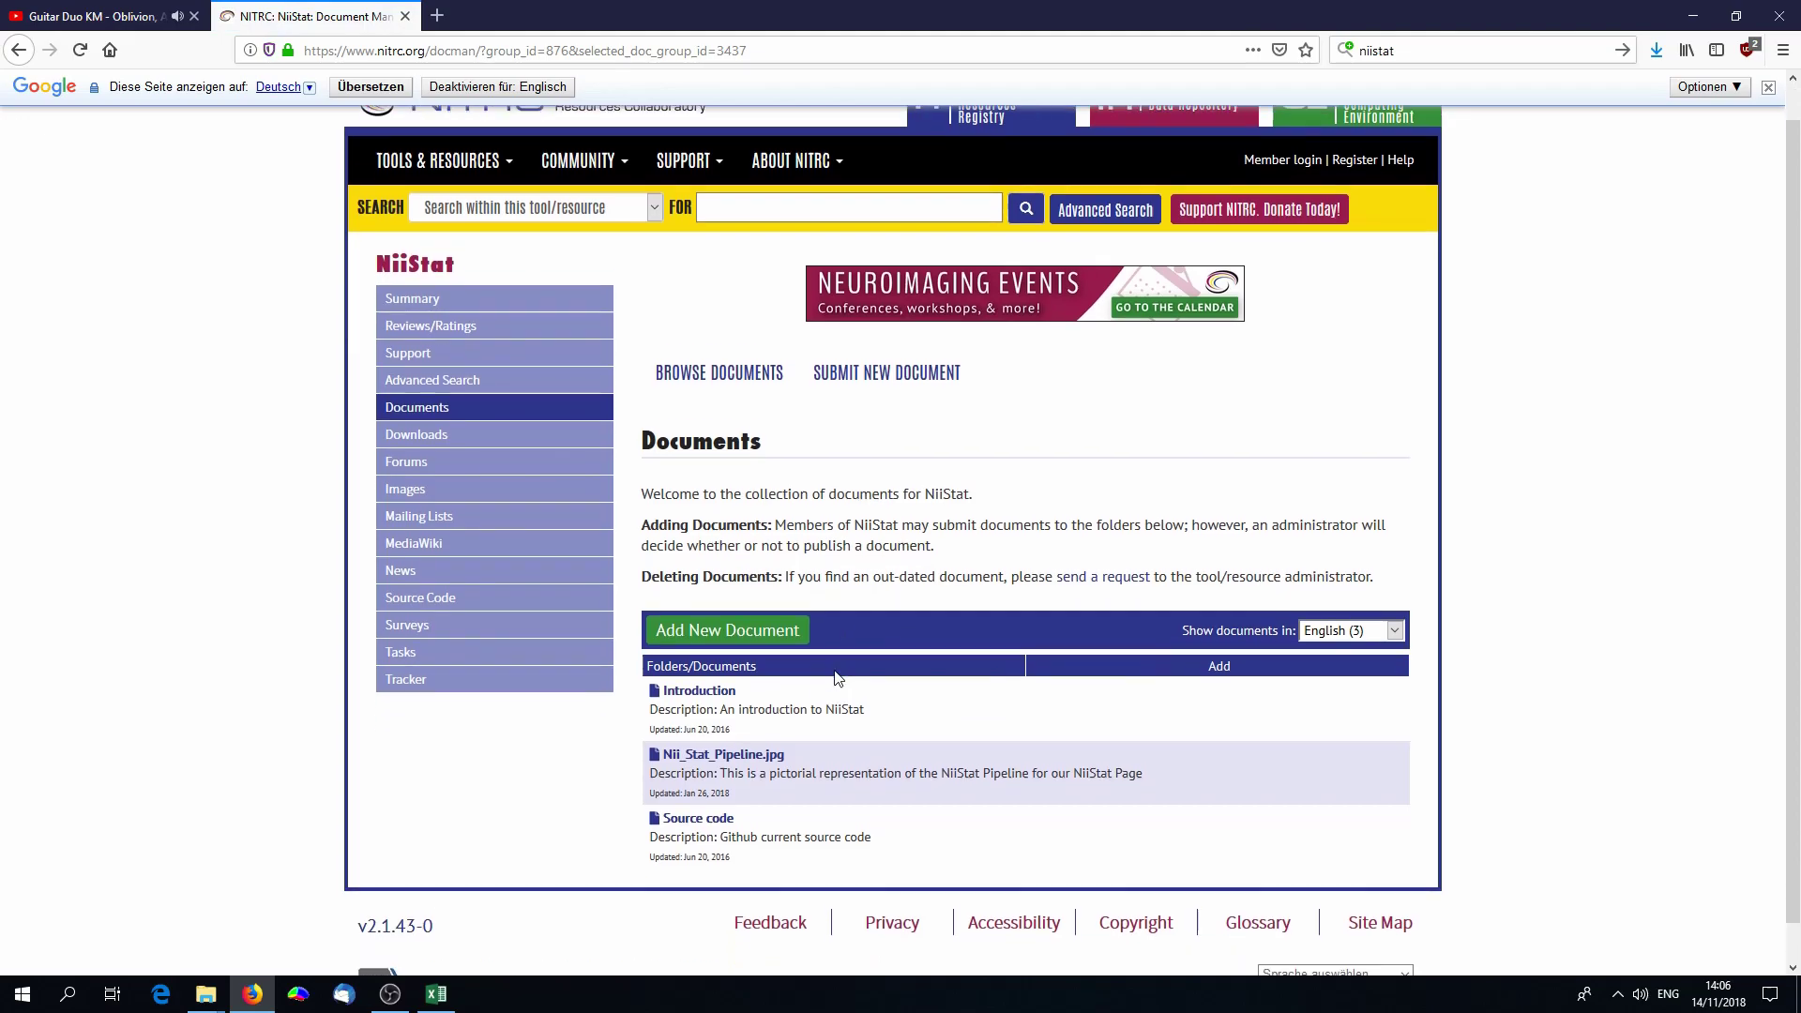
scroll(838, 678, "down", 1)
left_click(719, 660)
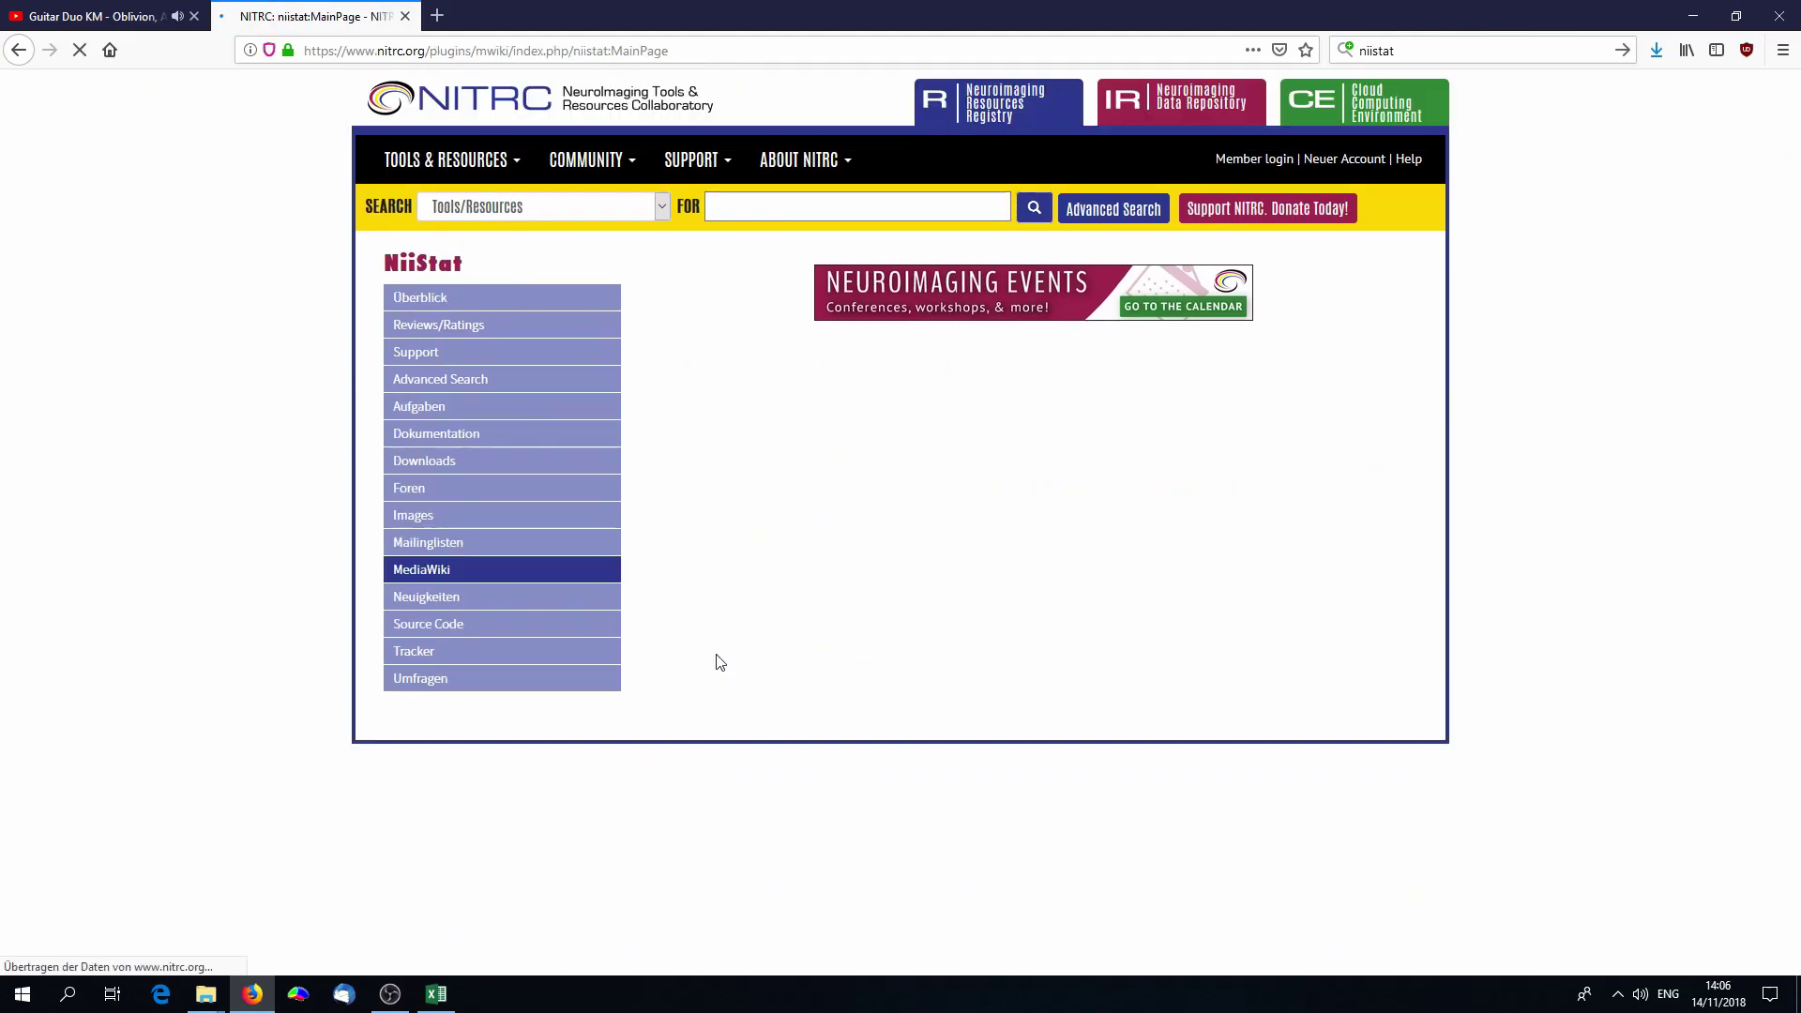
scroll(1009, 648, "down", 20)
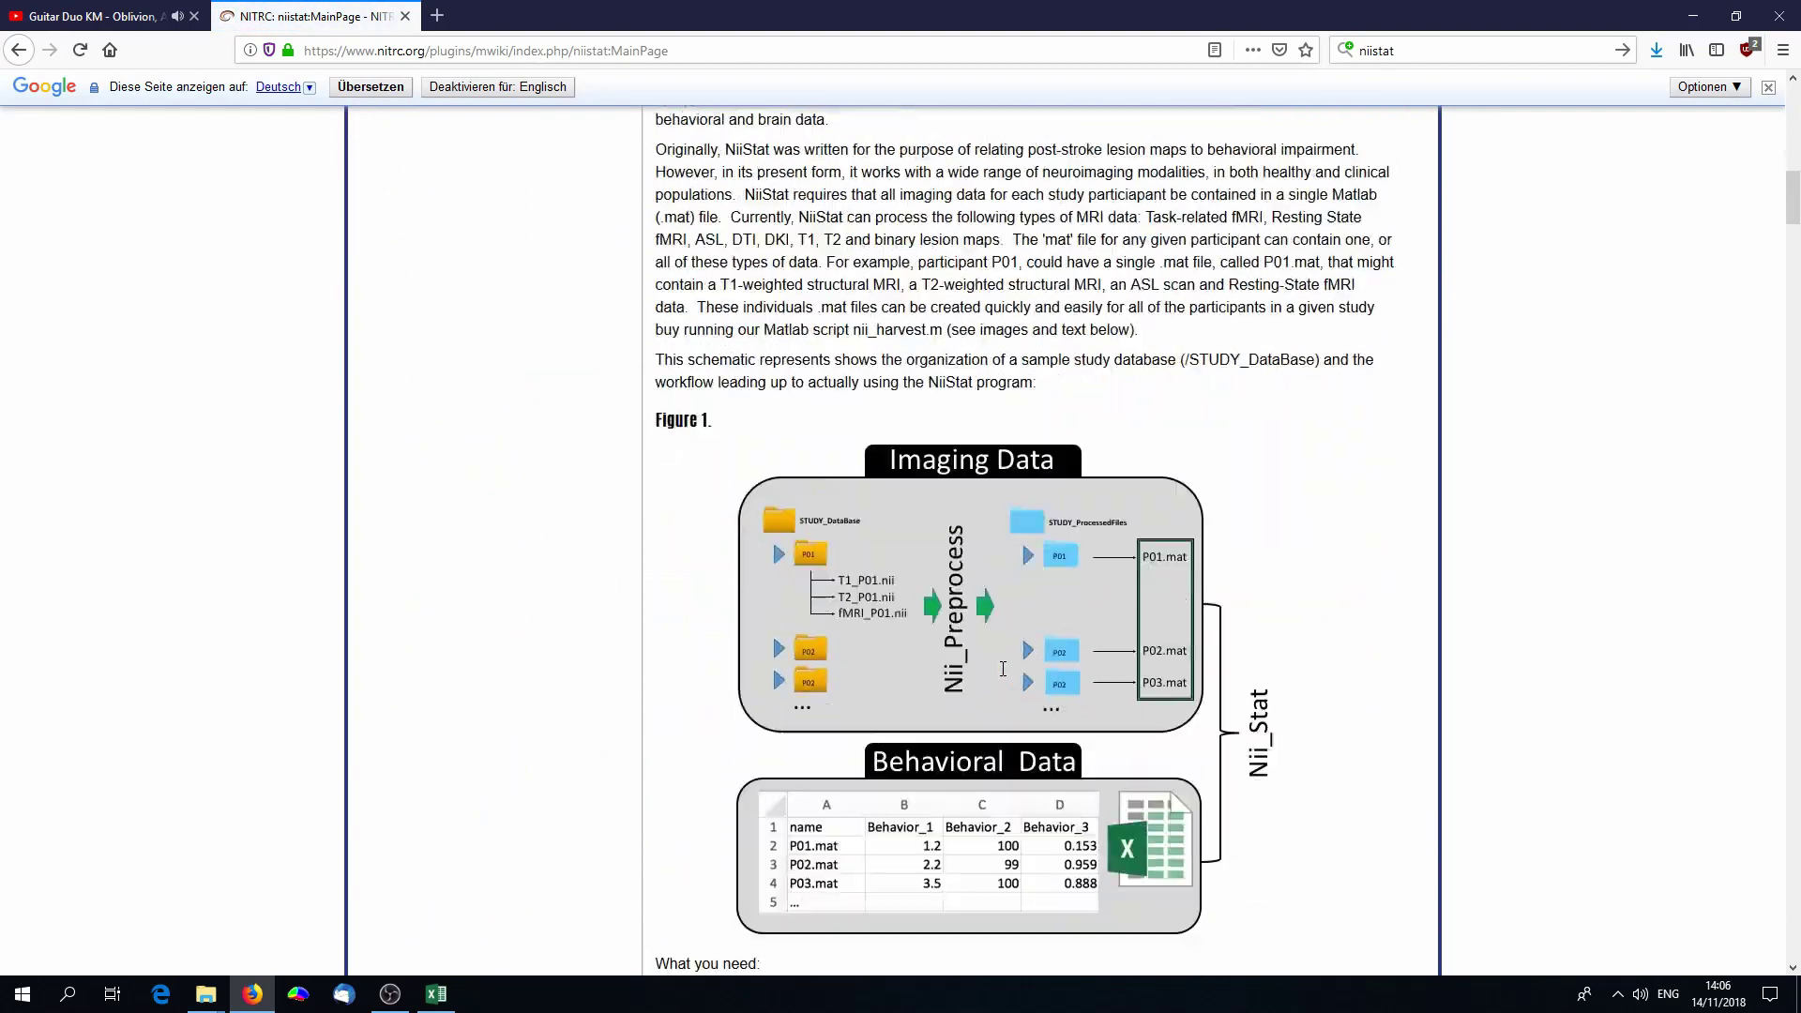
scroll(1002, 676, "down", 20)
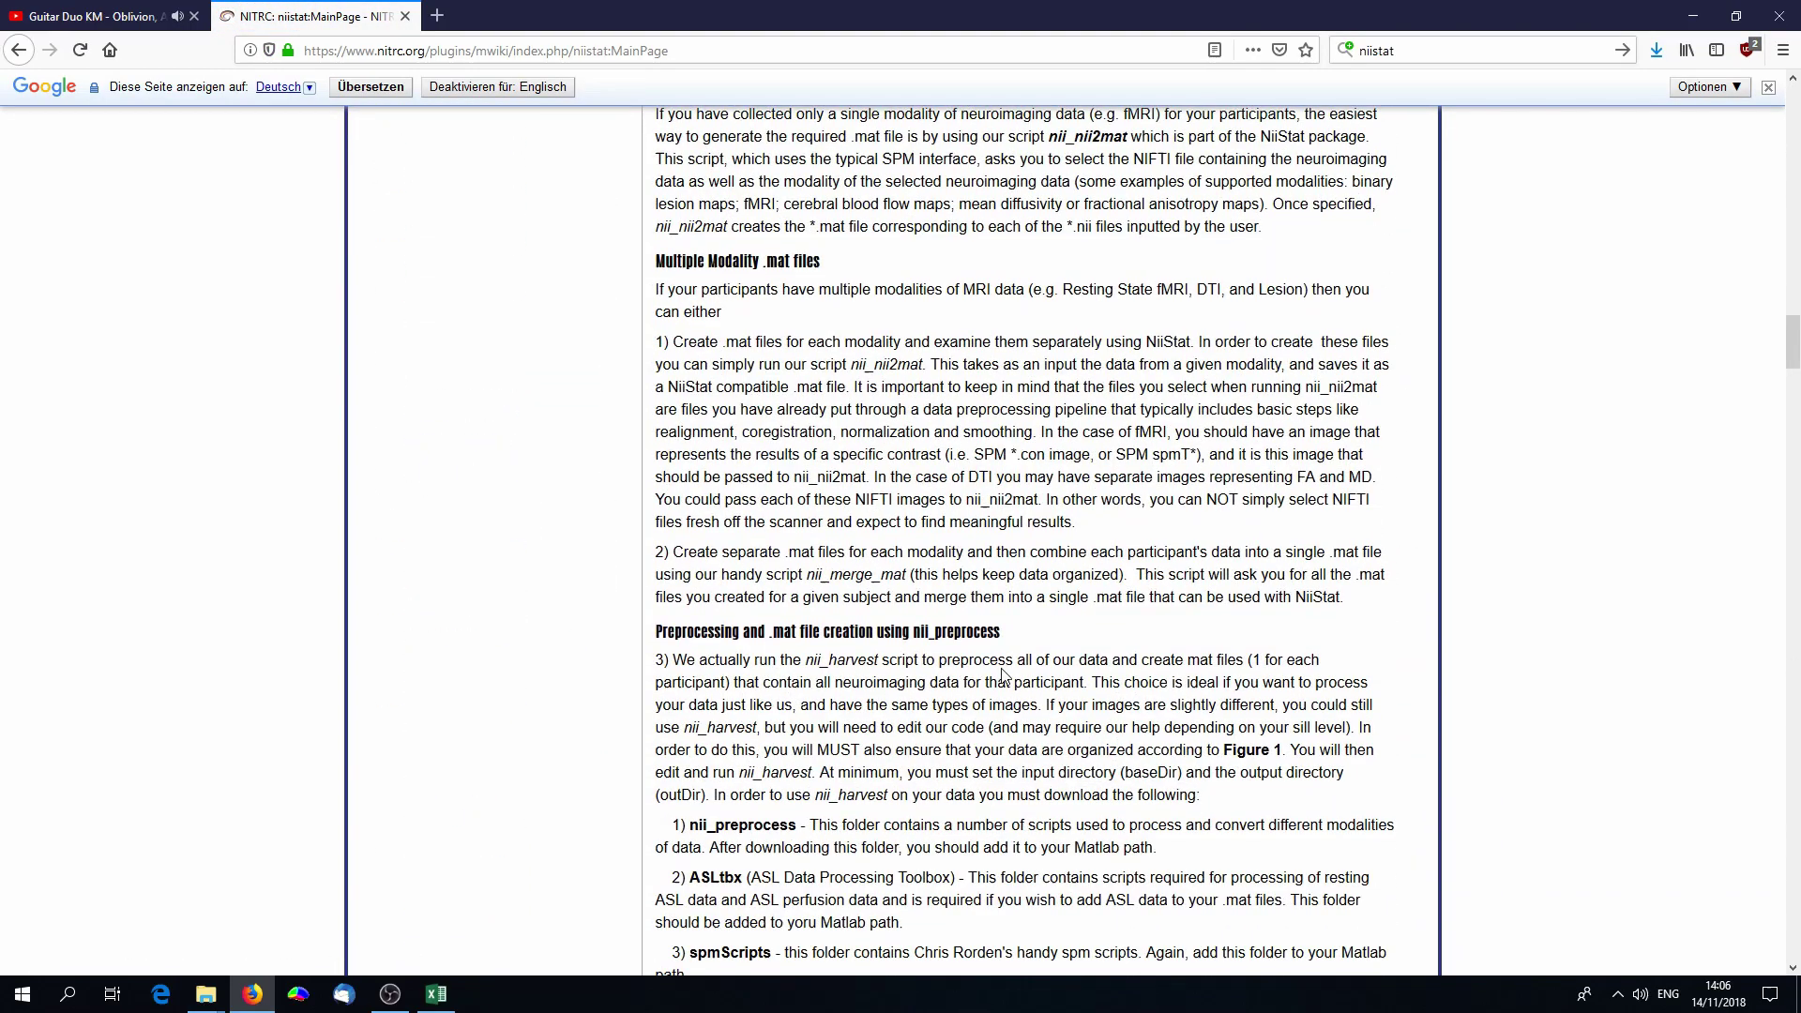
scroll(1003, 679, "down", 20)
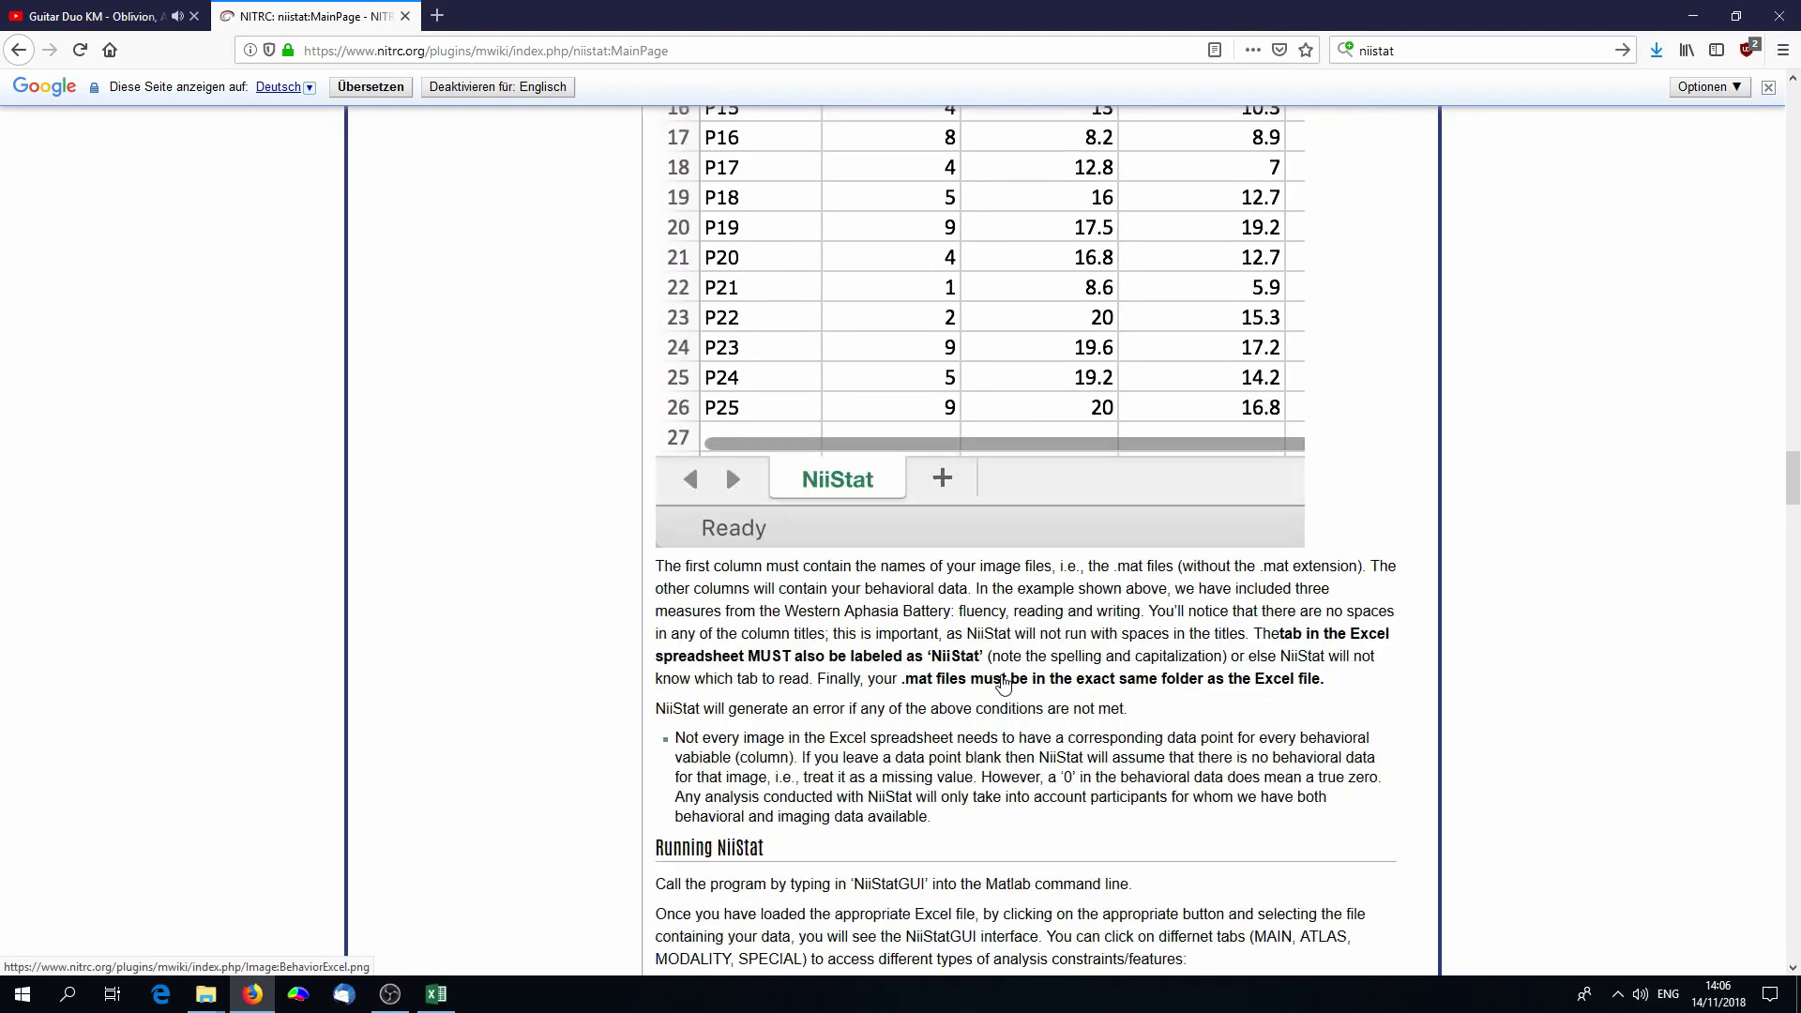
scroll(1560, 723, "down", 8)
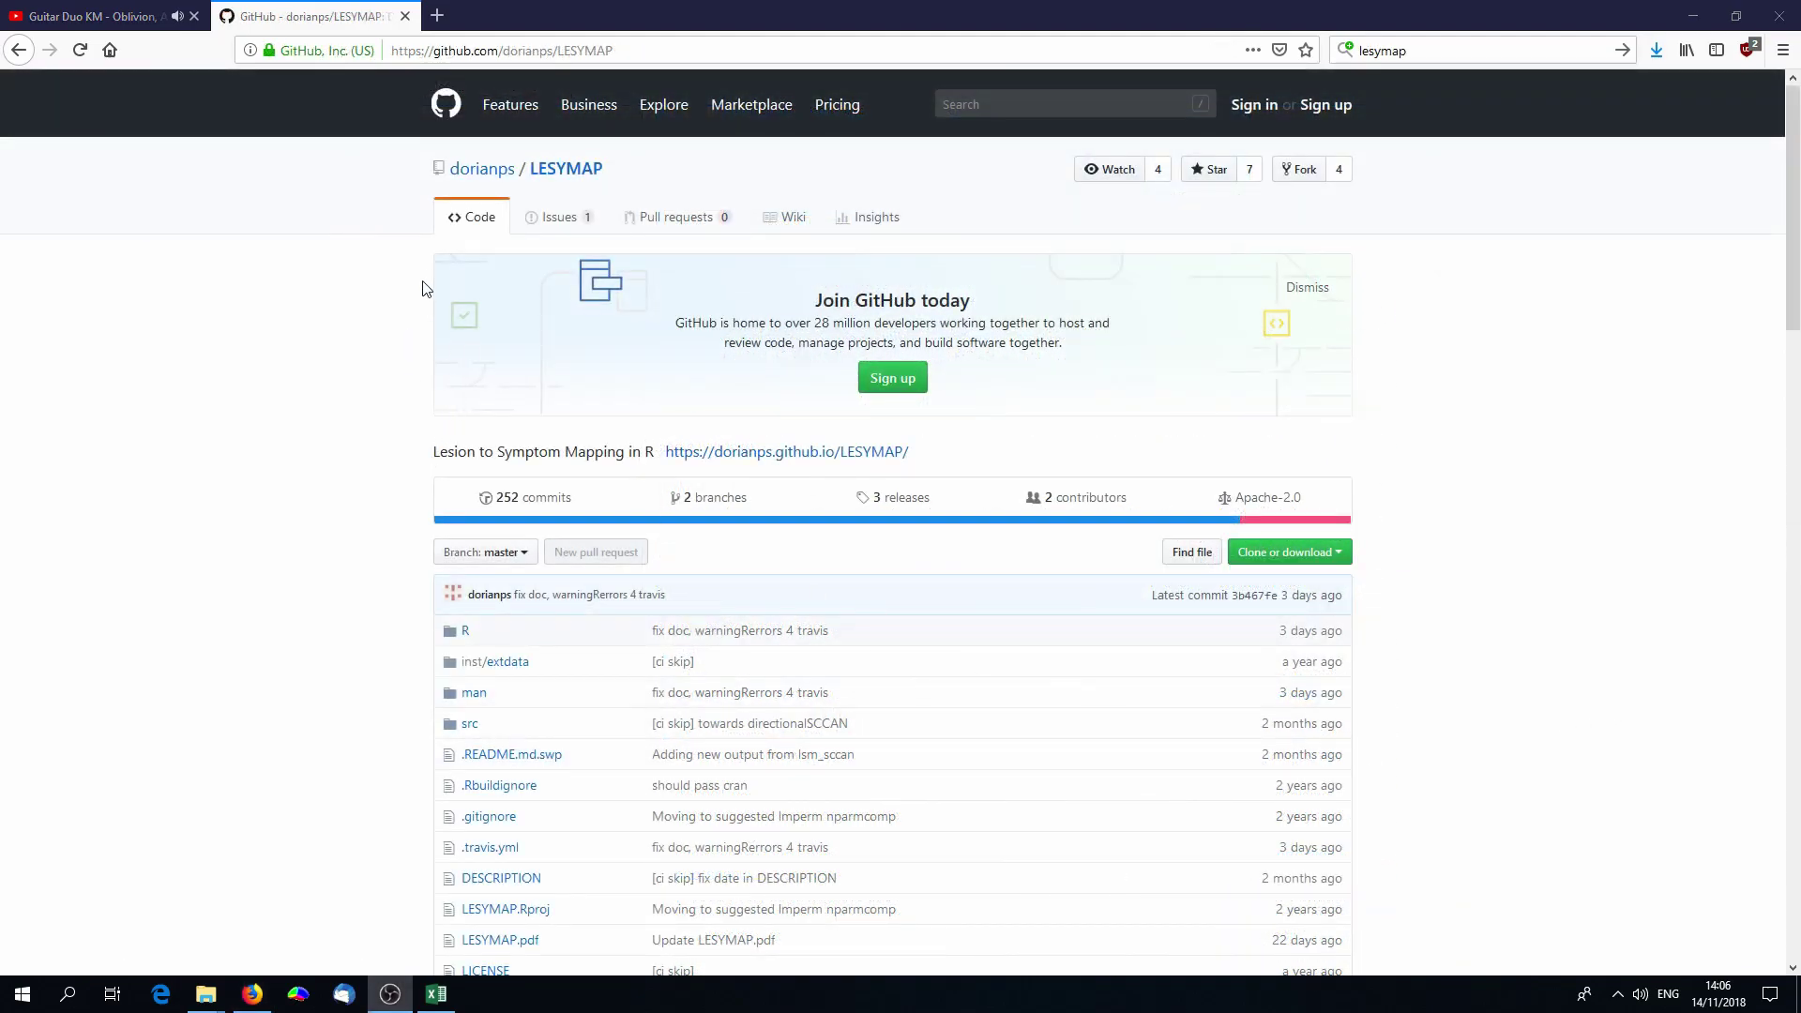
Step: Read through the LESYMAP repository README
left_click_drag(607, 172, 526, 172)
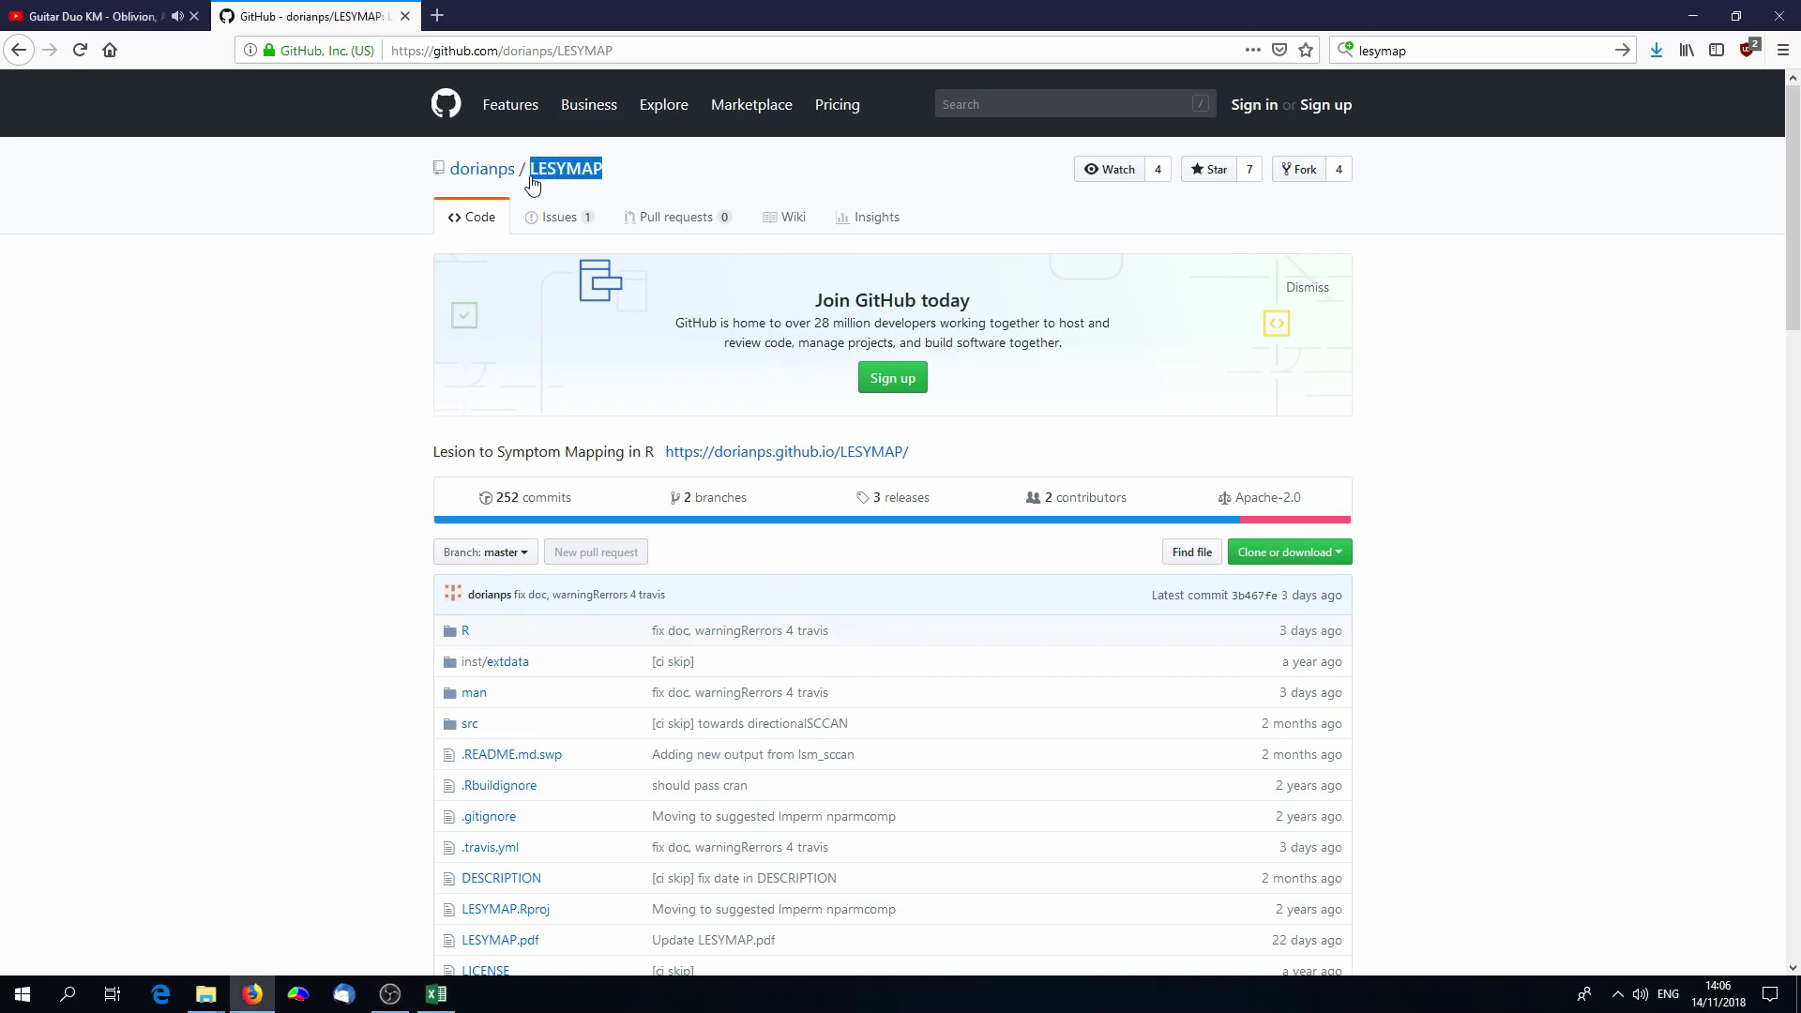
left_click(1632, 451)
scroll(1477, 447, "down", 5)
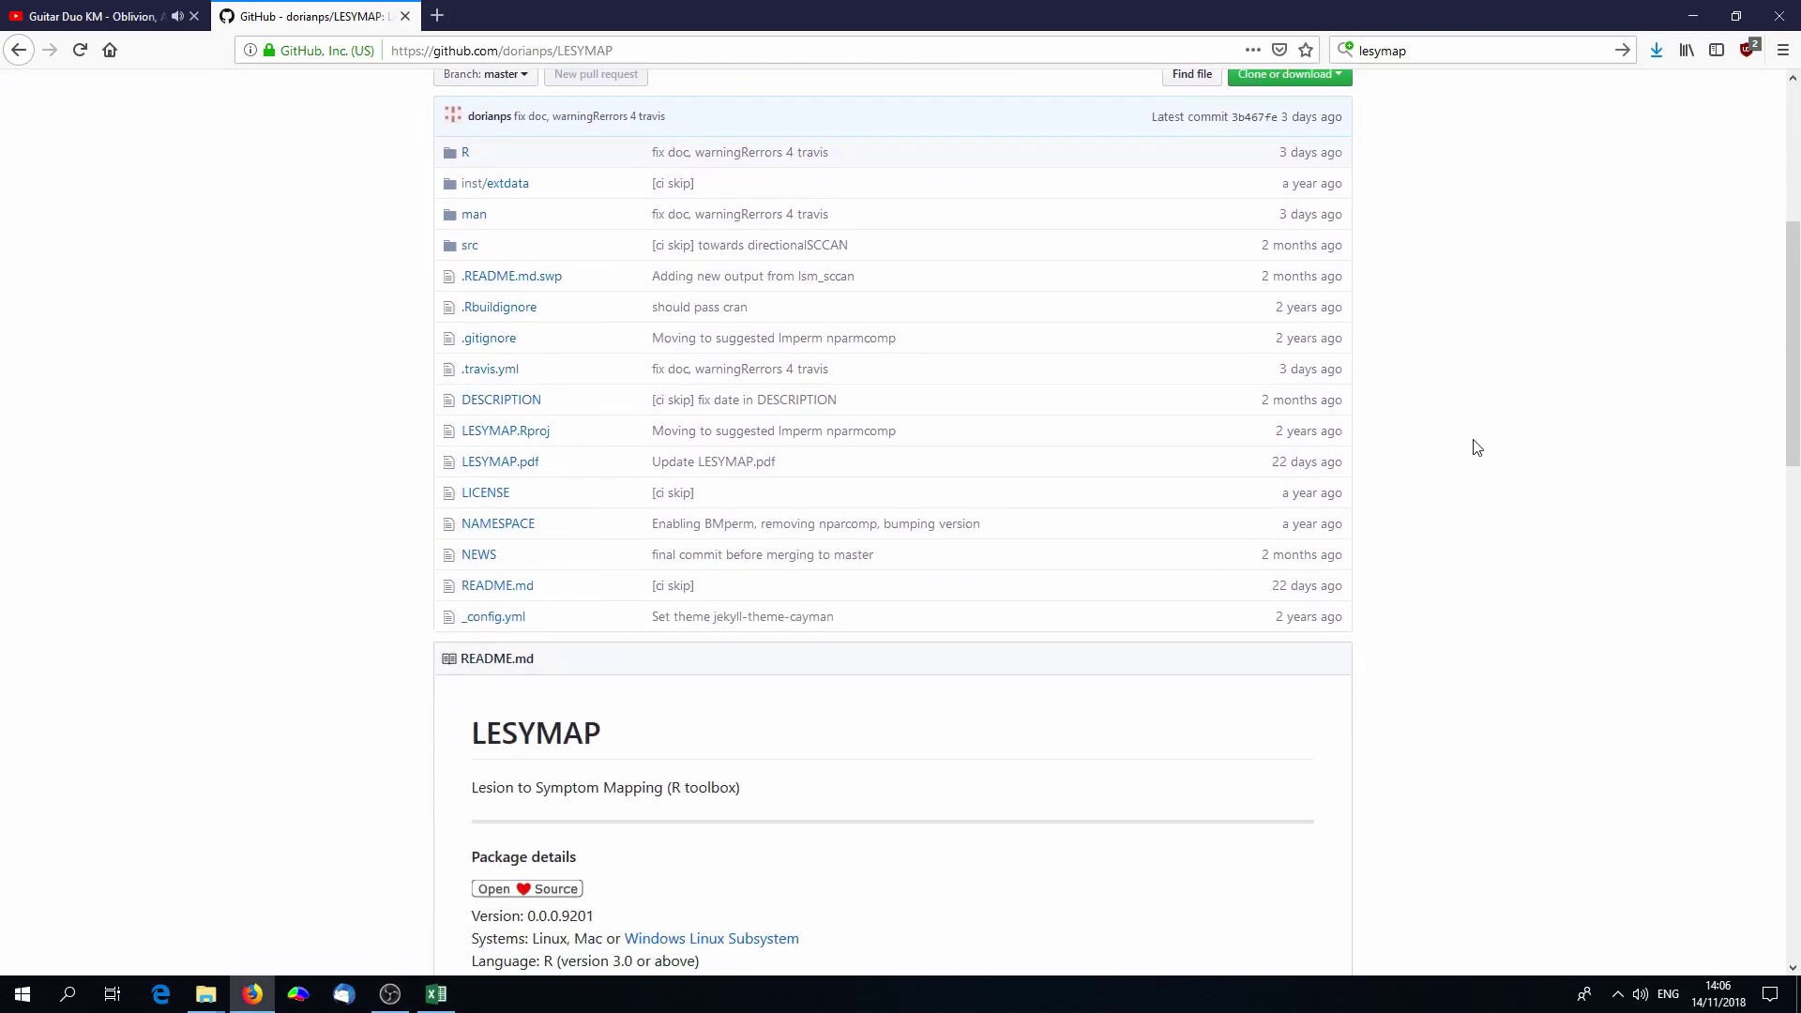
scroll(551, 515, "down", 3)
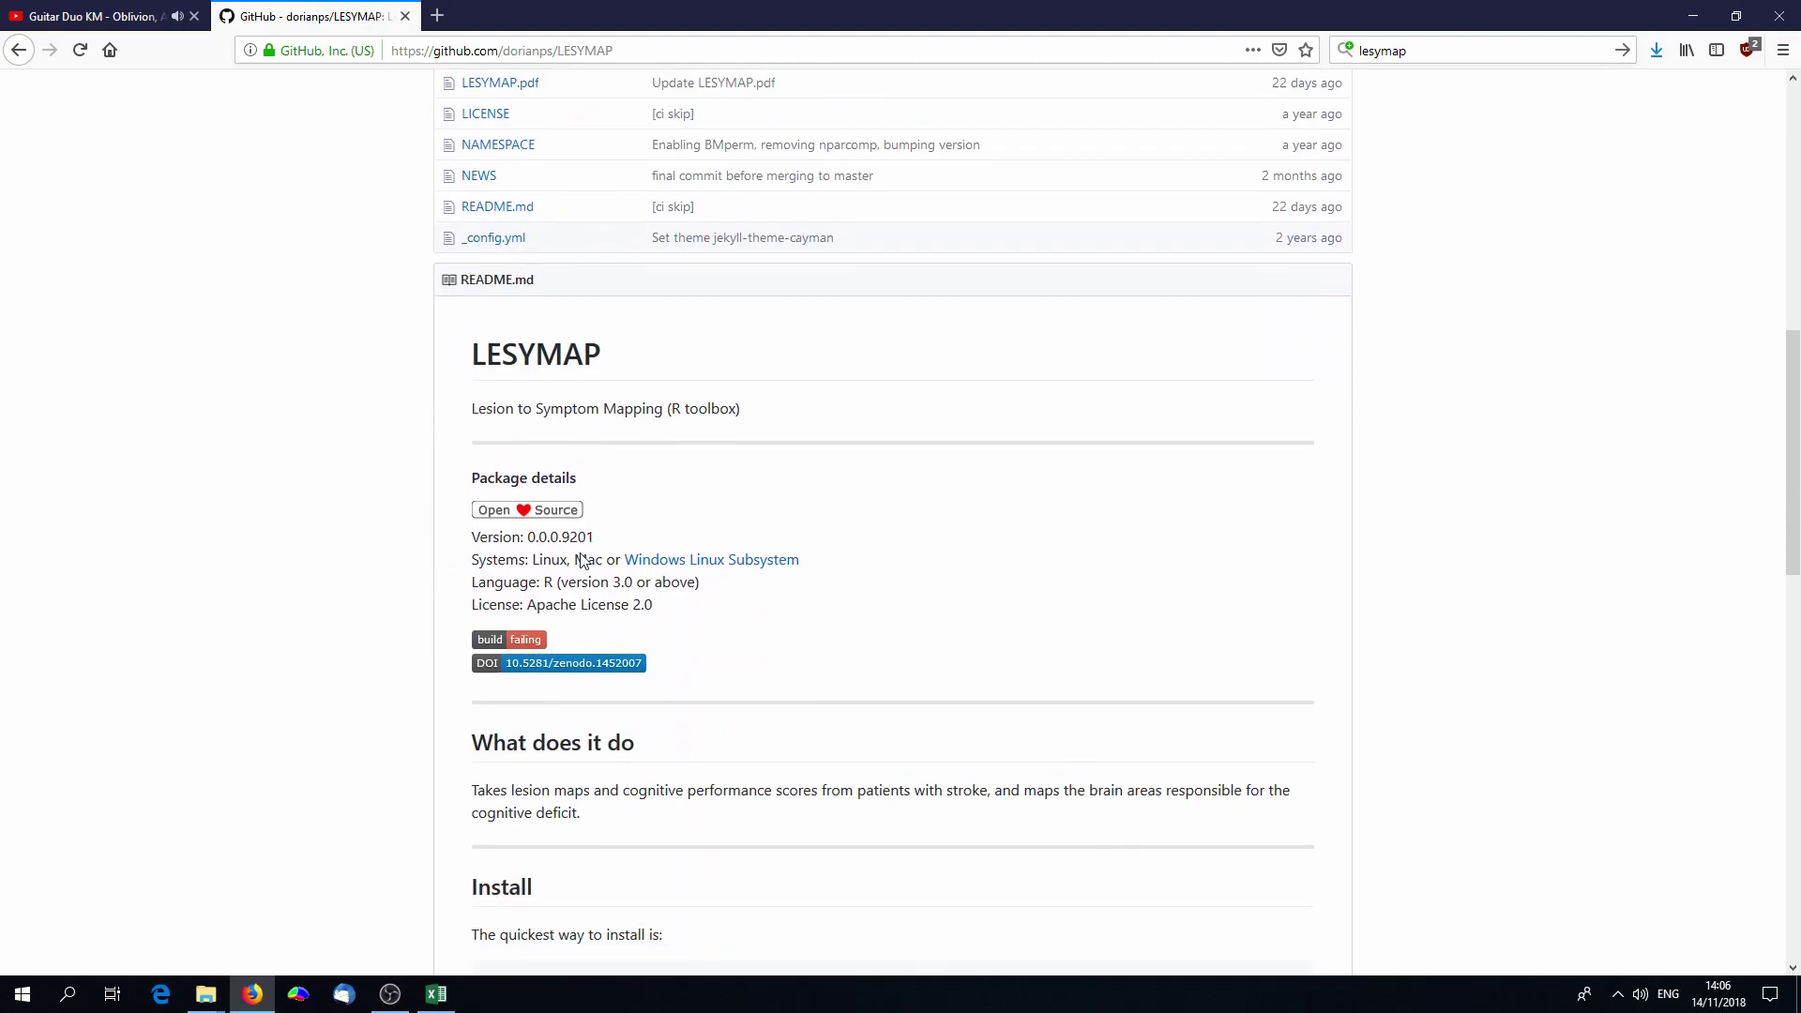
scroll(582, 560, "up", 3)
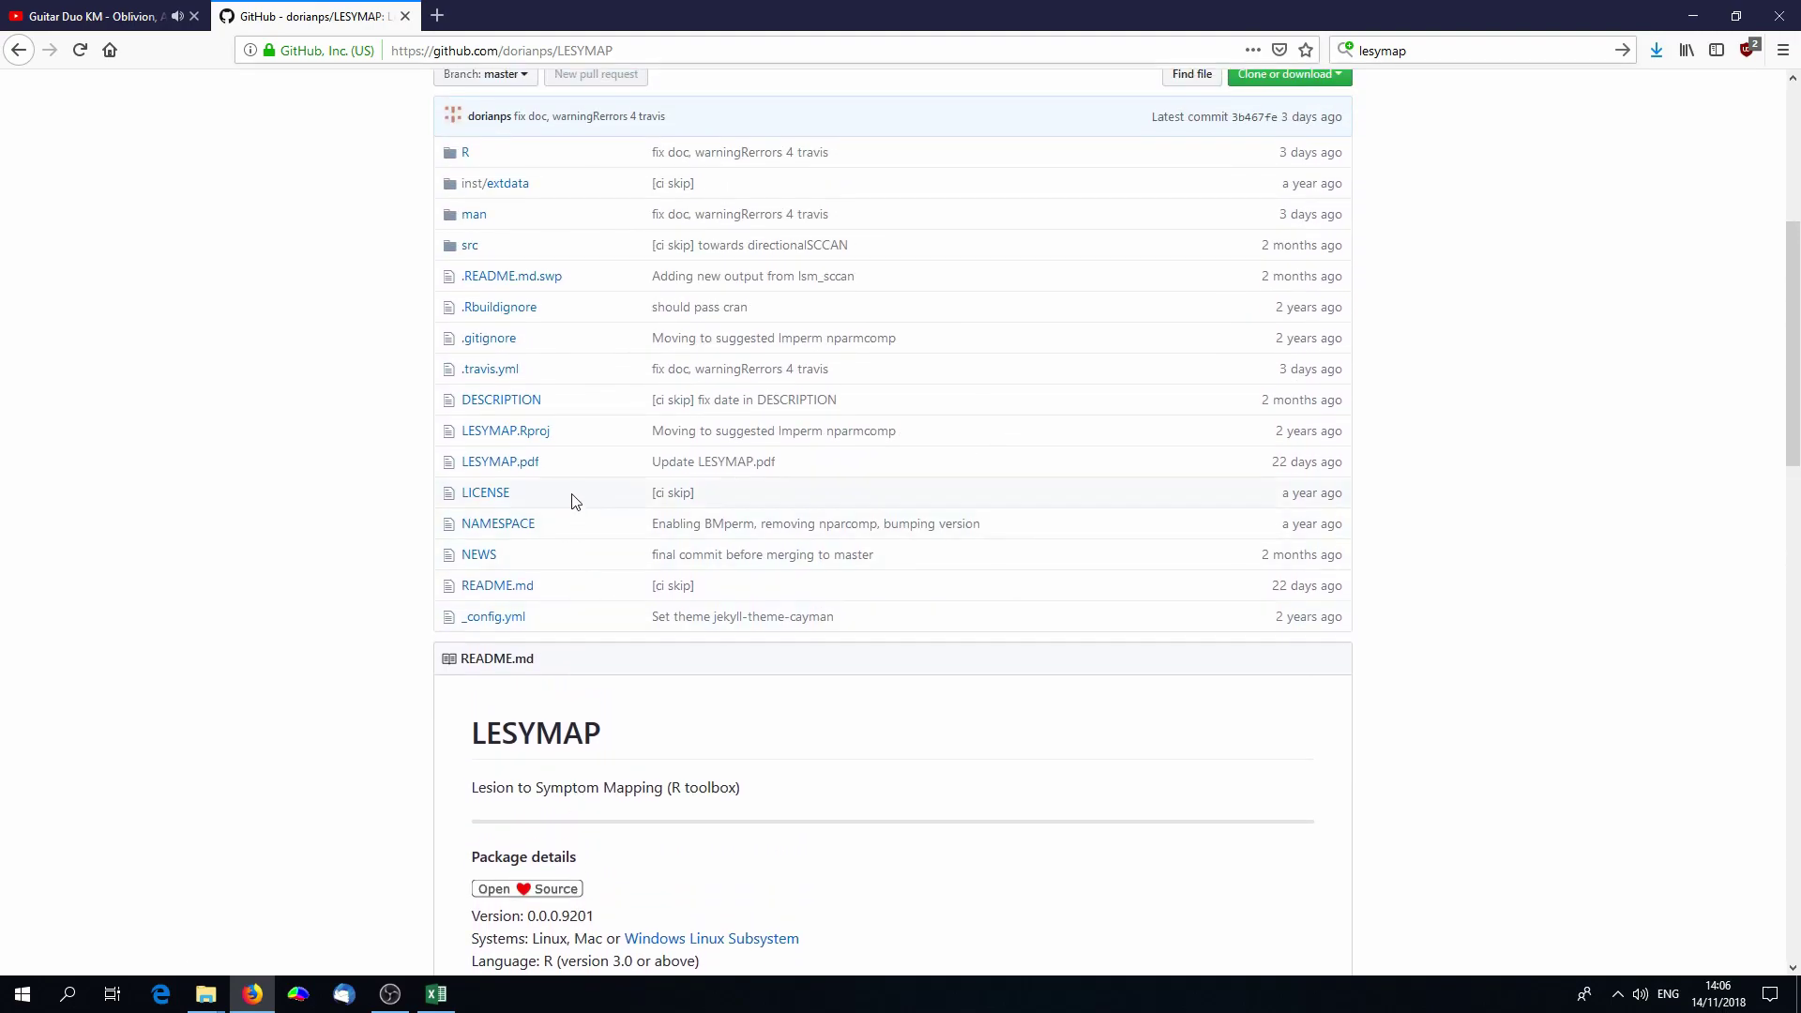
scroll(578, 511, "down", 6)
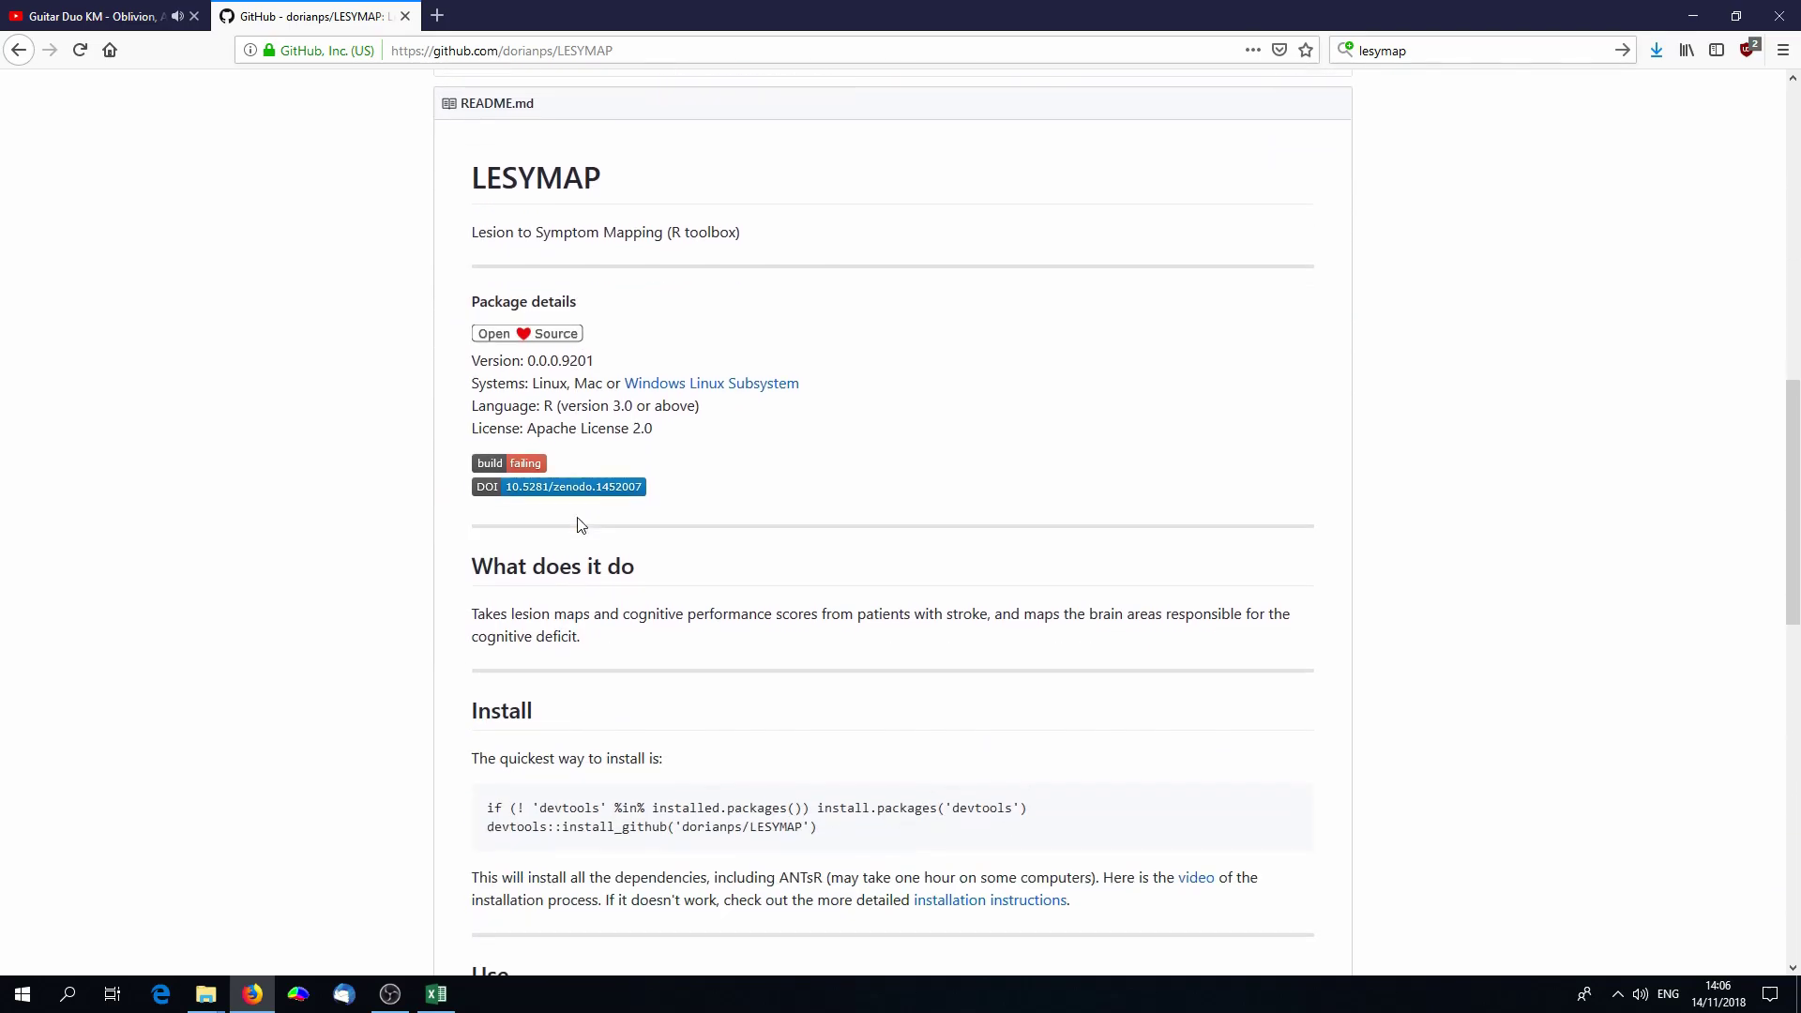
scroll(617, 584, "down", 10)
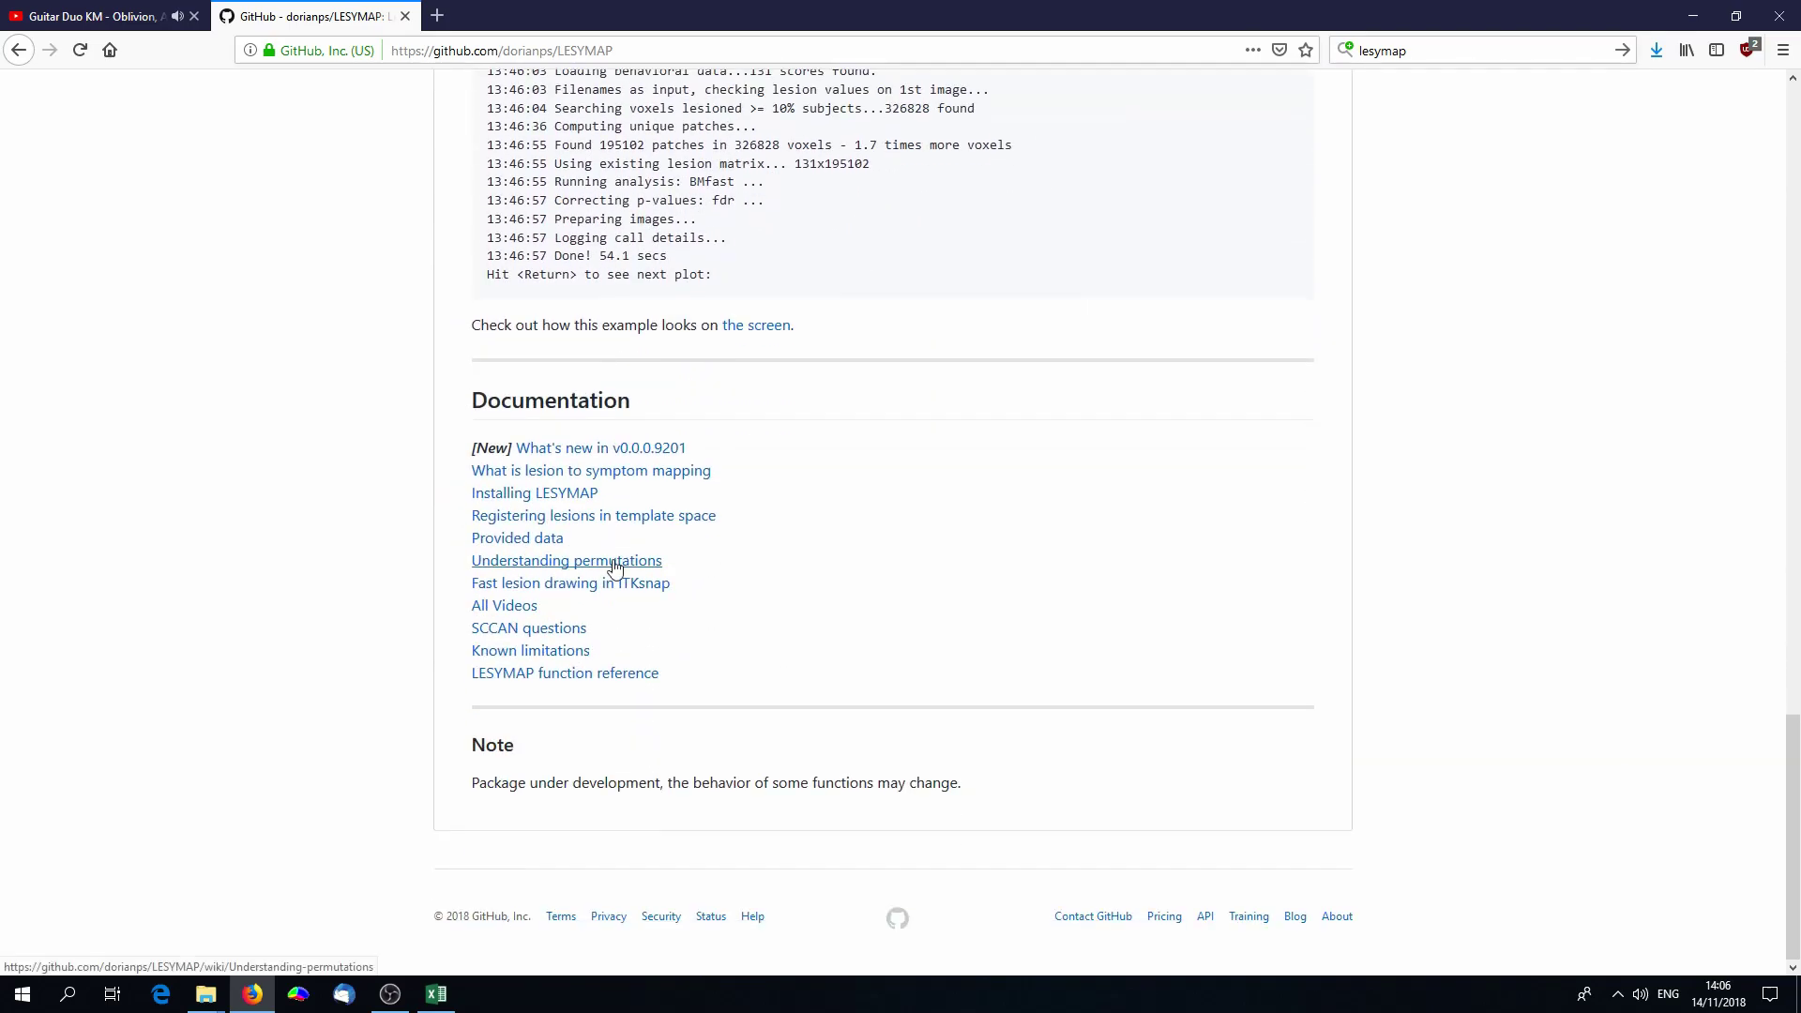
Step: View the Installing LESYMAP wiki page, return, then go forward to the svrlsmgui repository
left_click(577, 504)
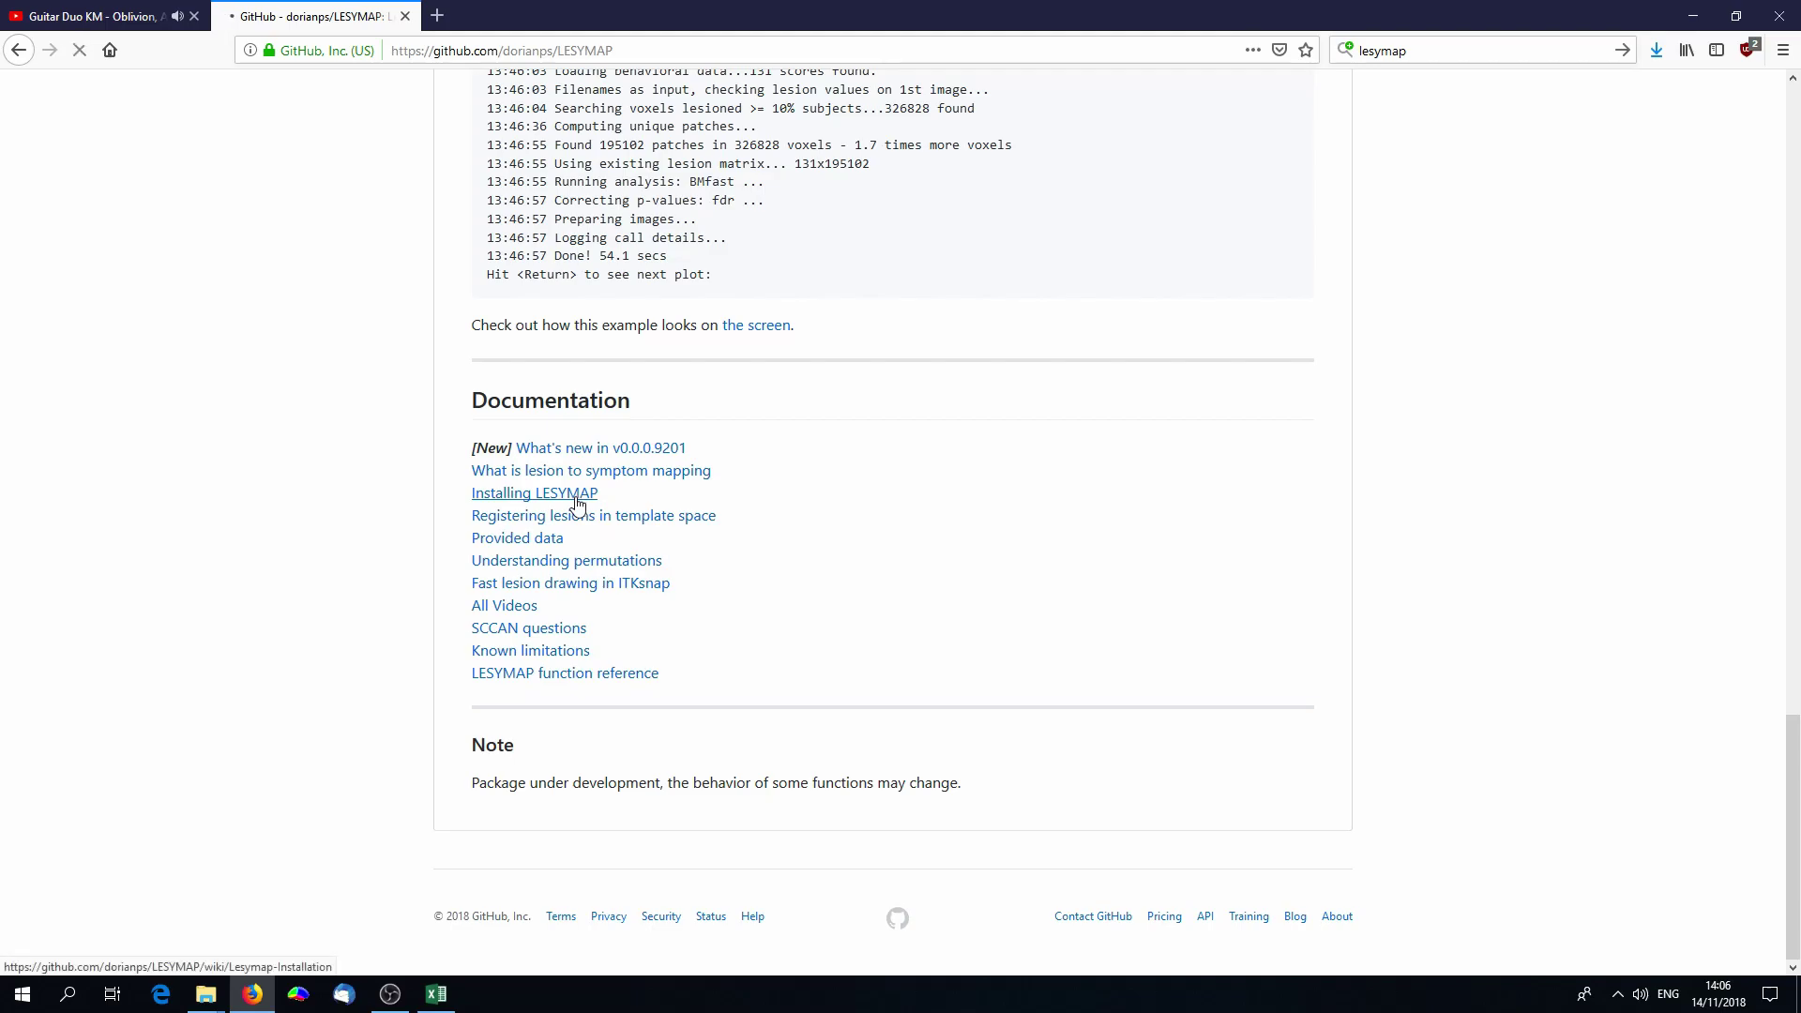
scroll(581, 505, "down", 7)
scroll(586, 507, "down", 15)
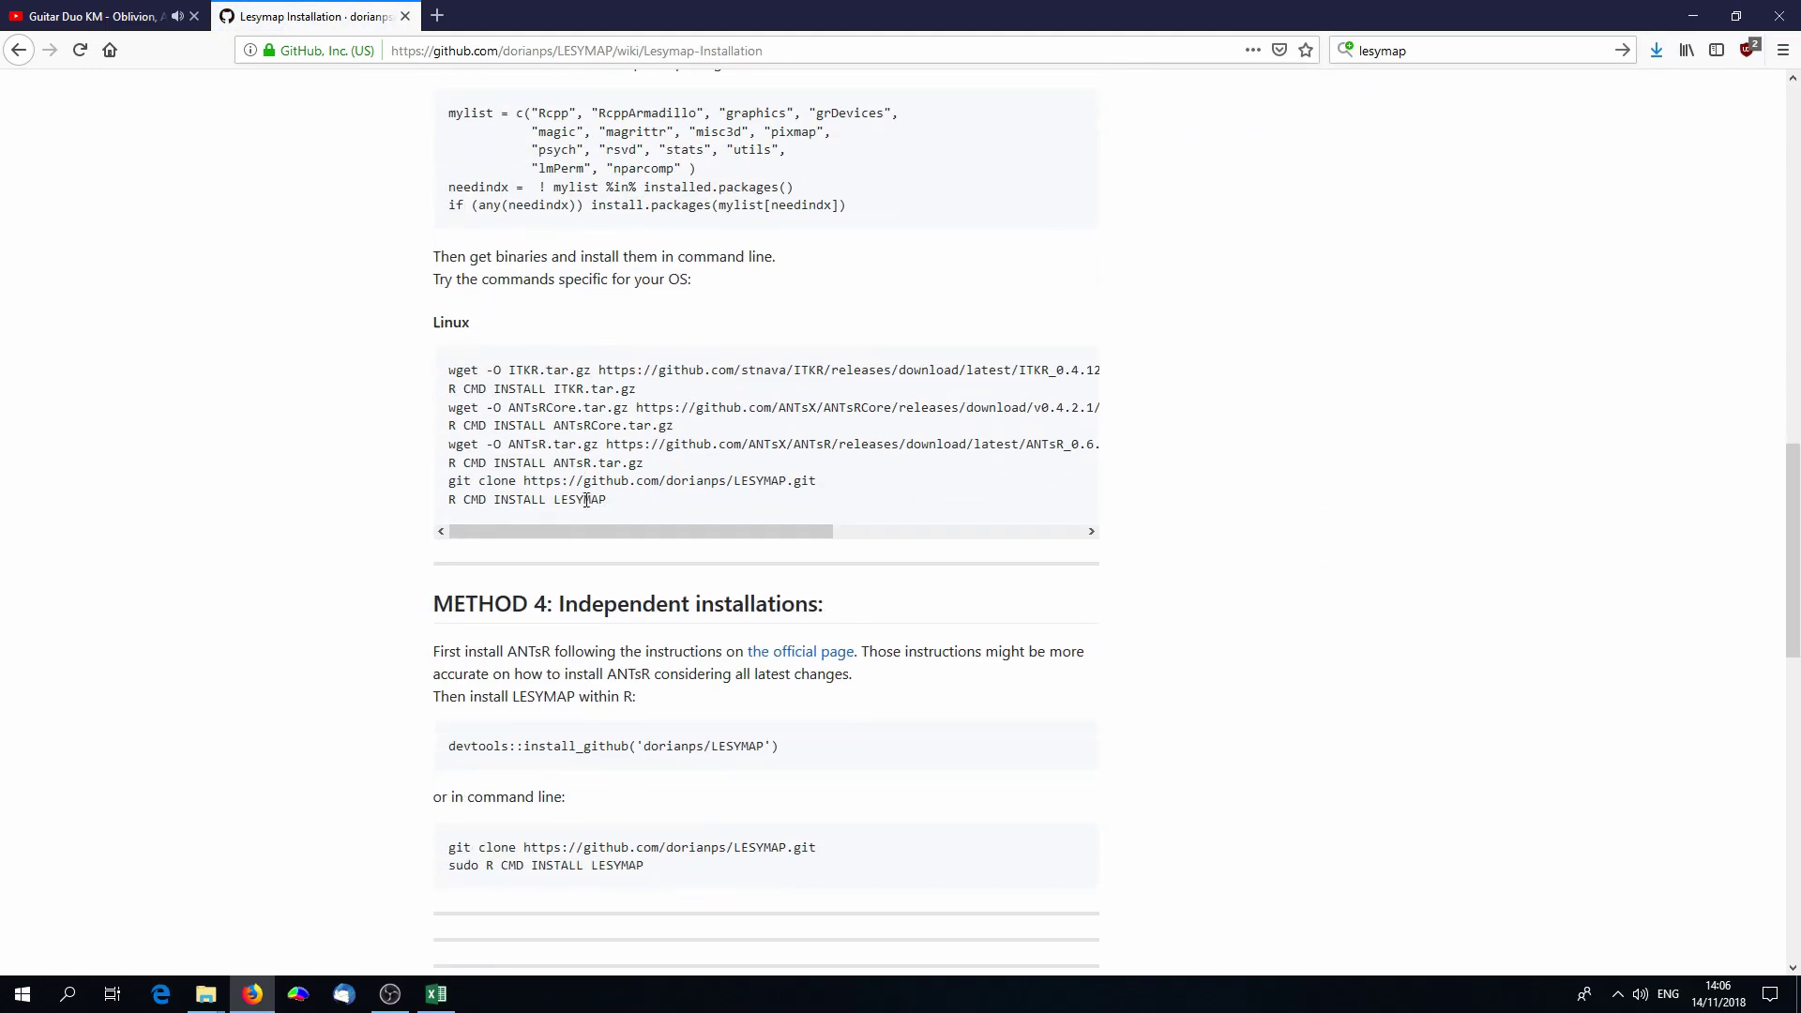
scroll(586, 505, "up", 20)
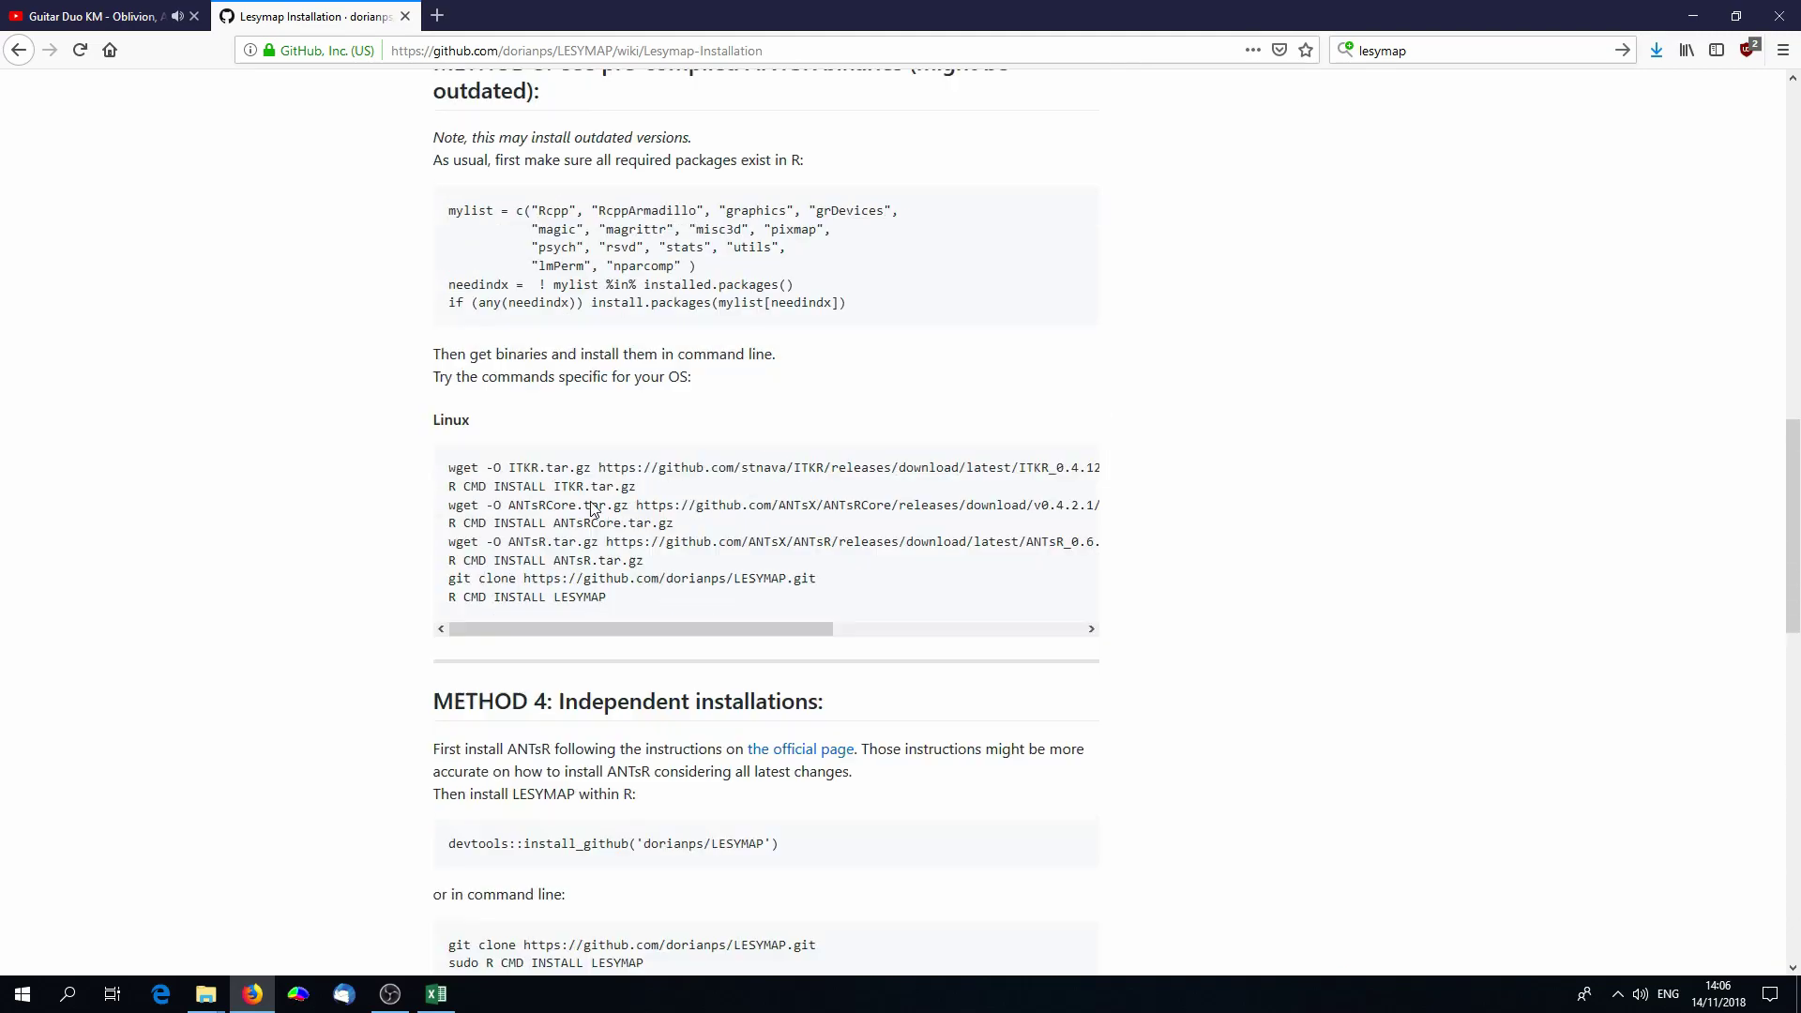
left_click(19, 50)
key("alt+Right")
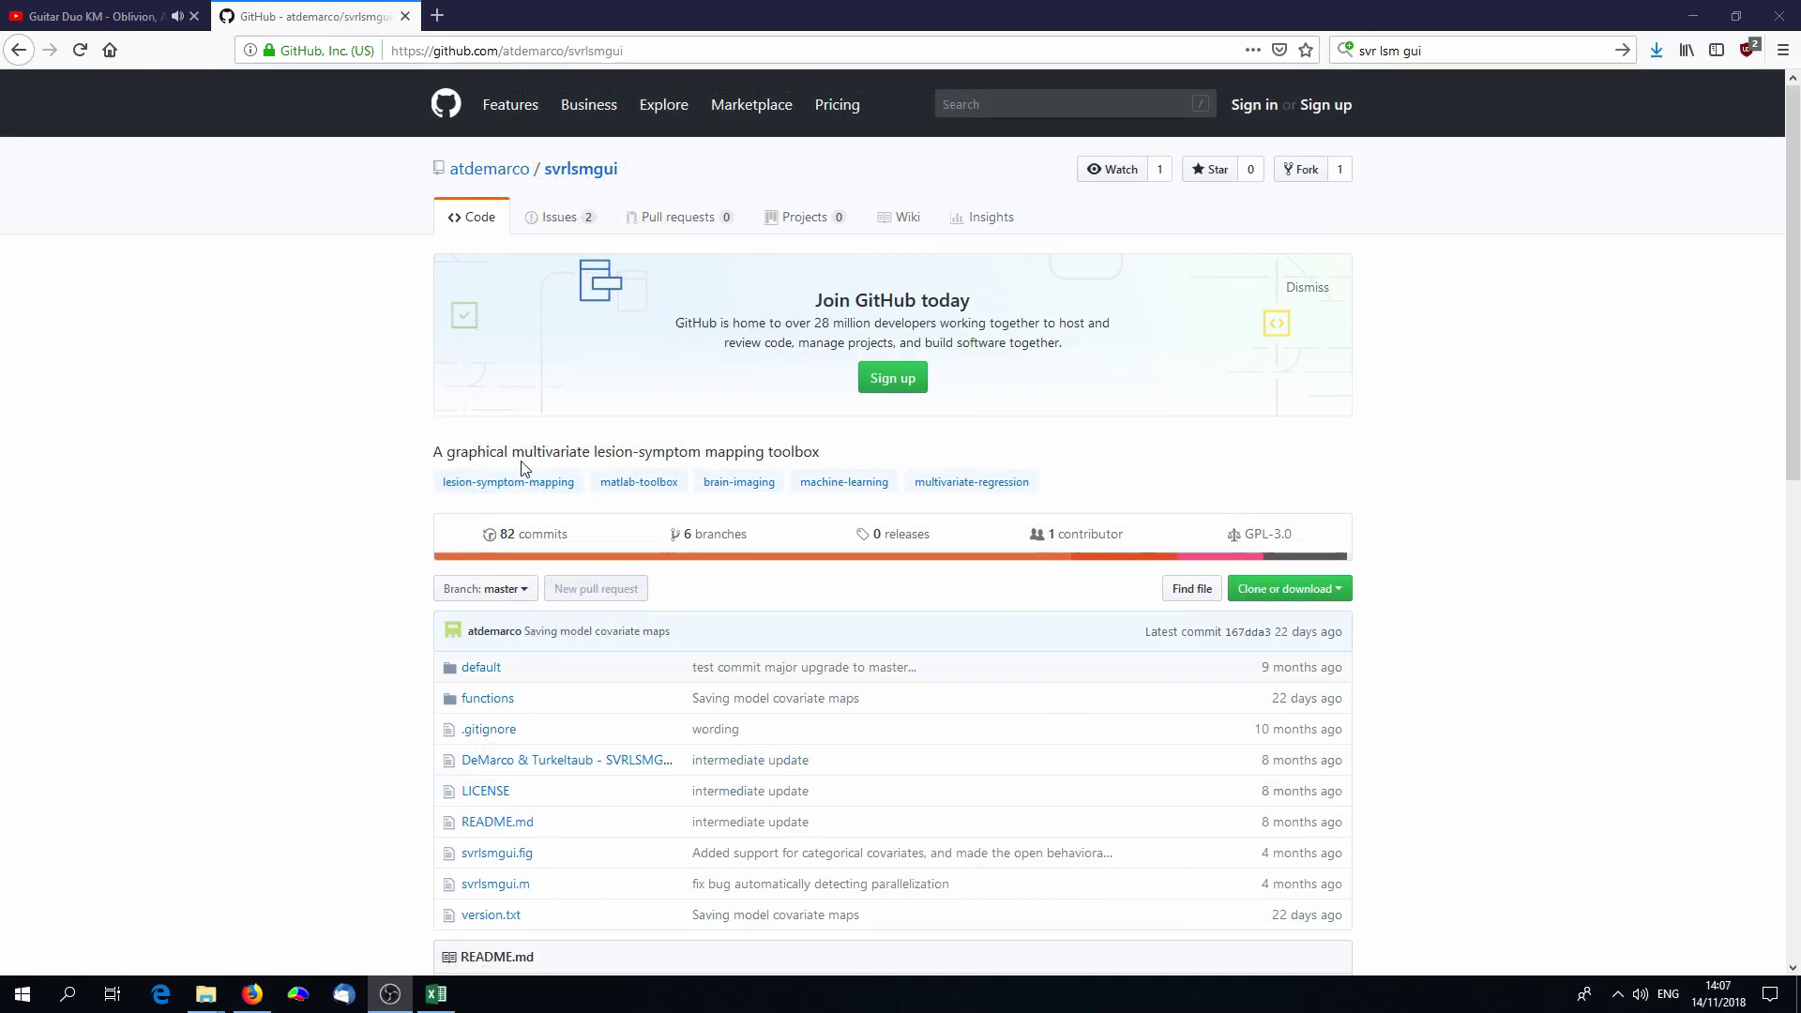
scroll(513, 476, "down", 3)
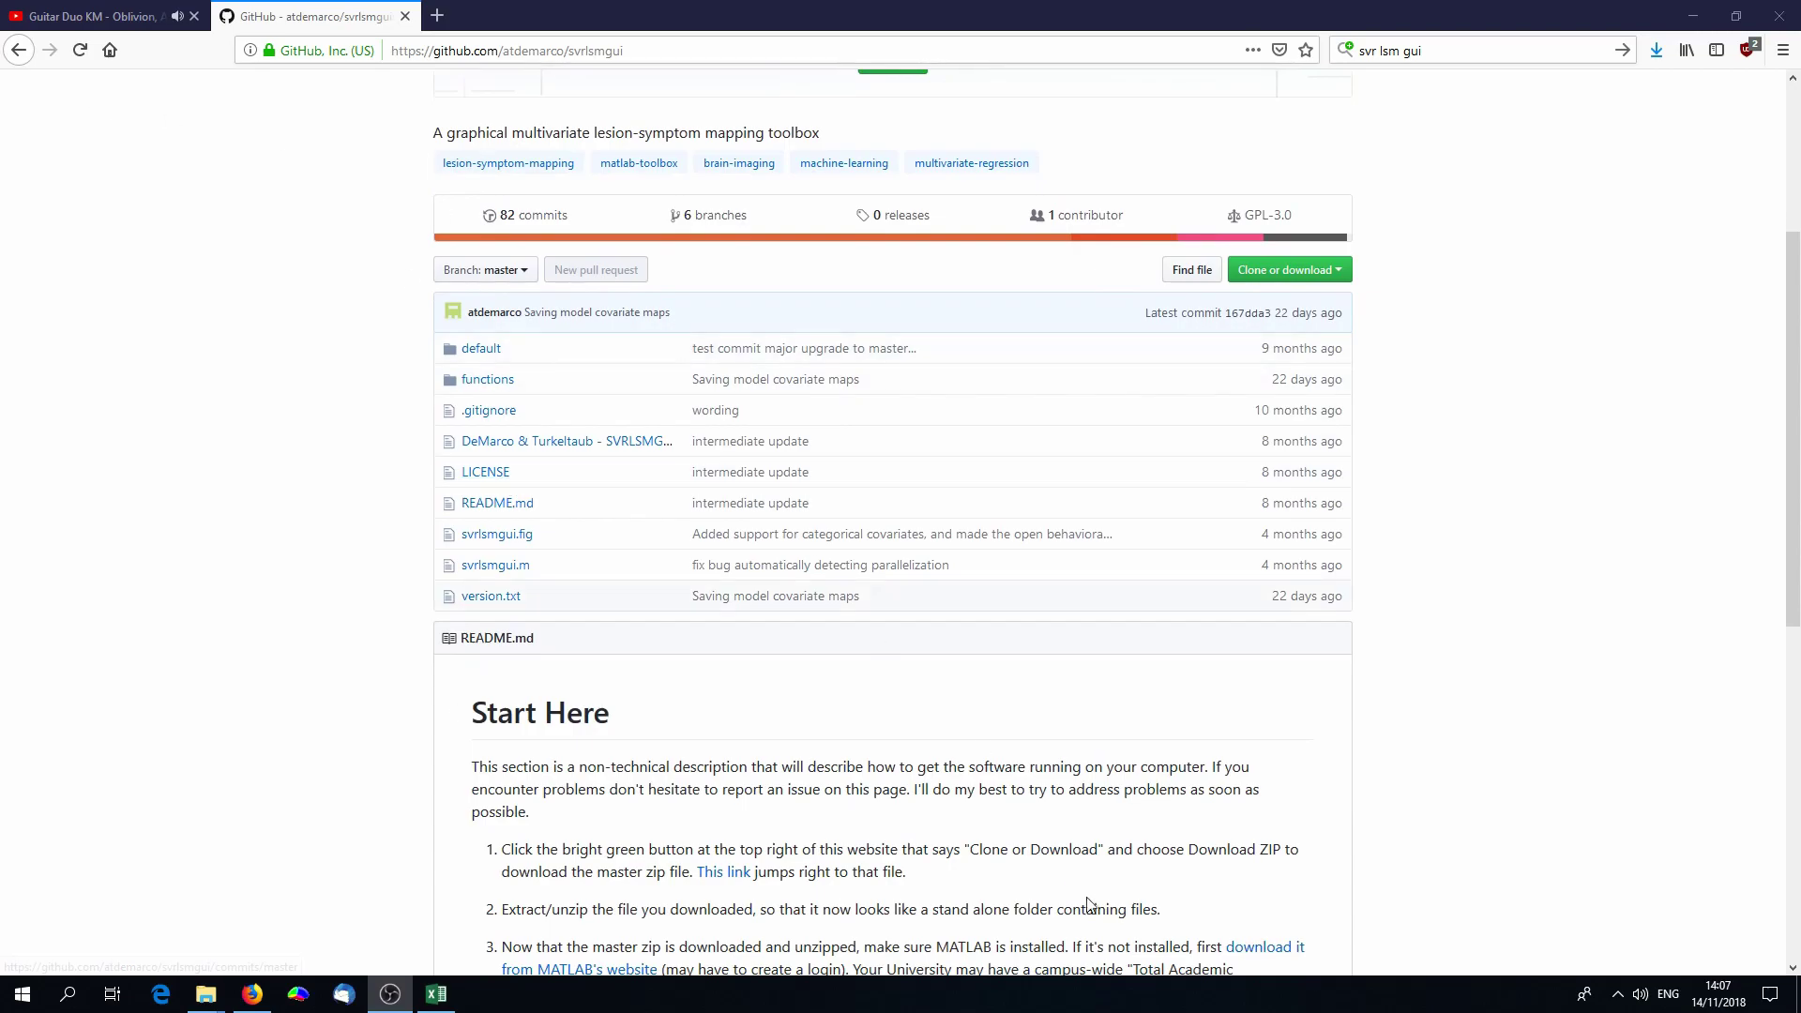
scroll(1088, 898, "down", 3)
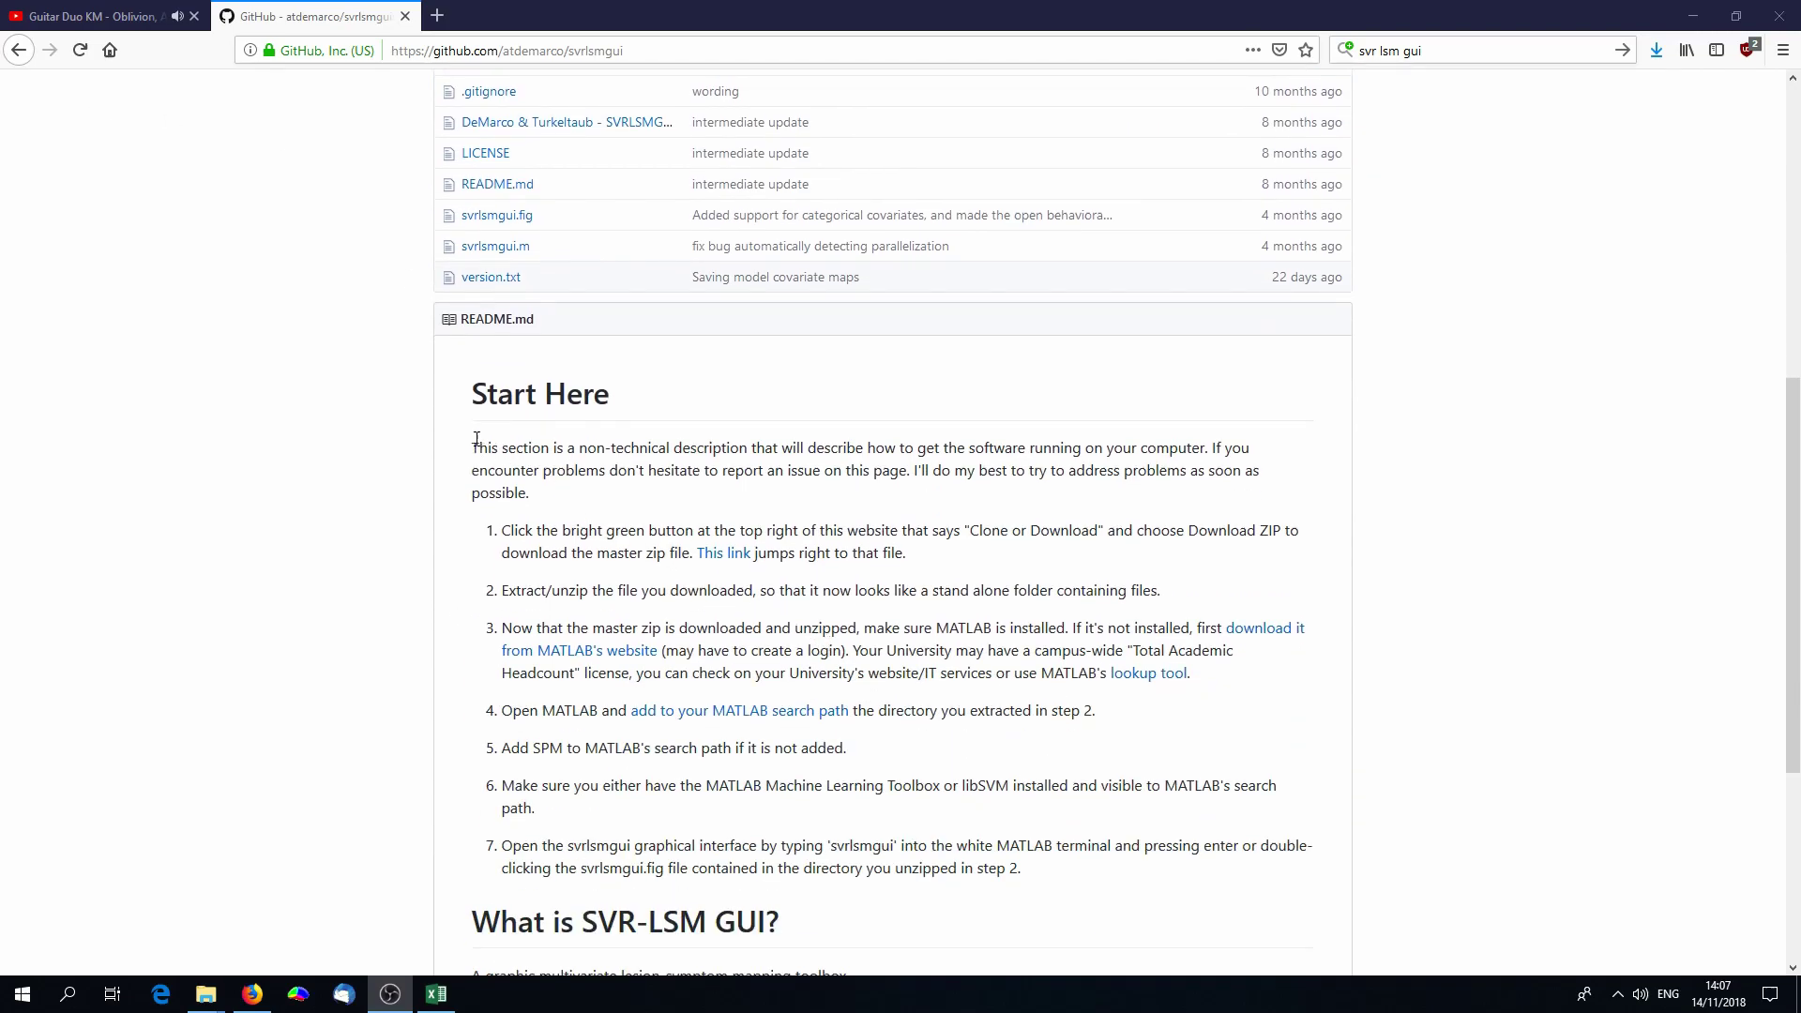
left_click_drag(462, 394, 1257, 938)
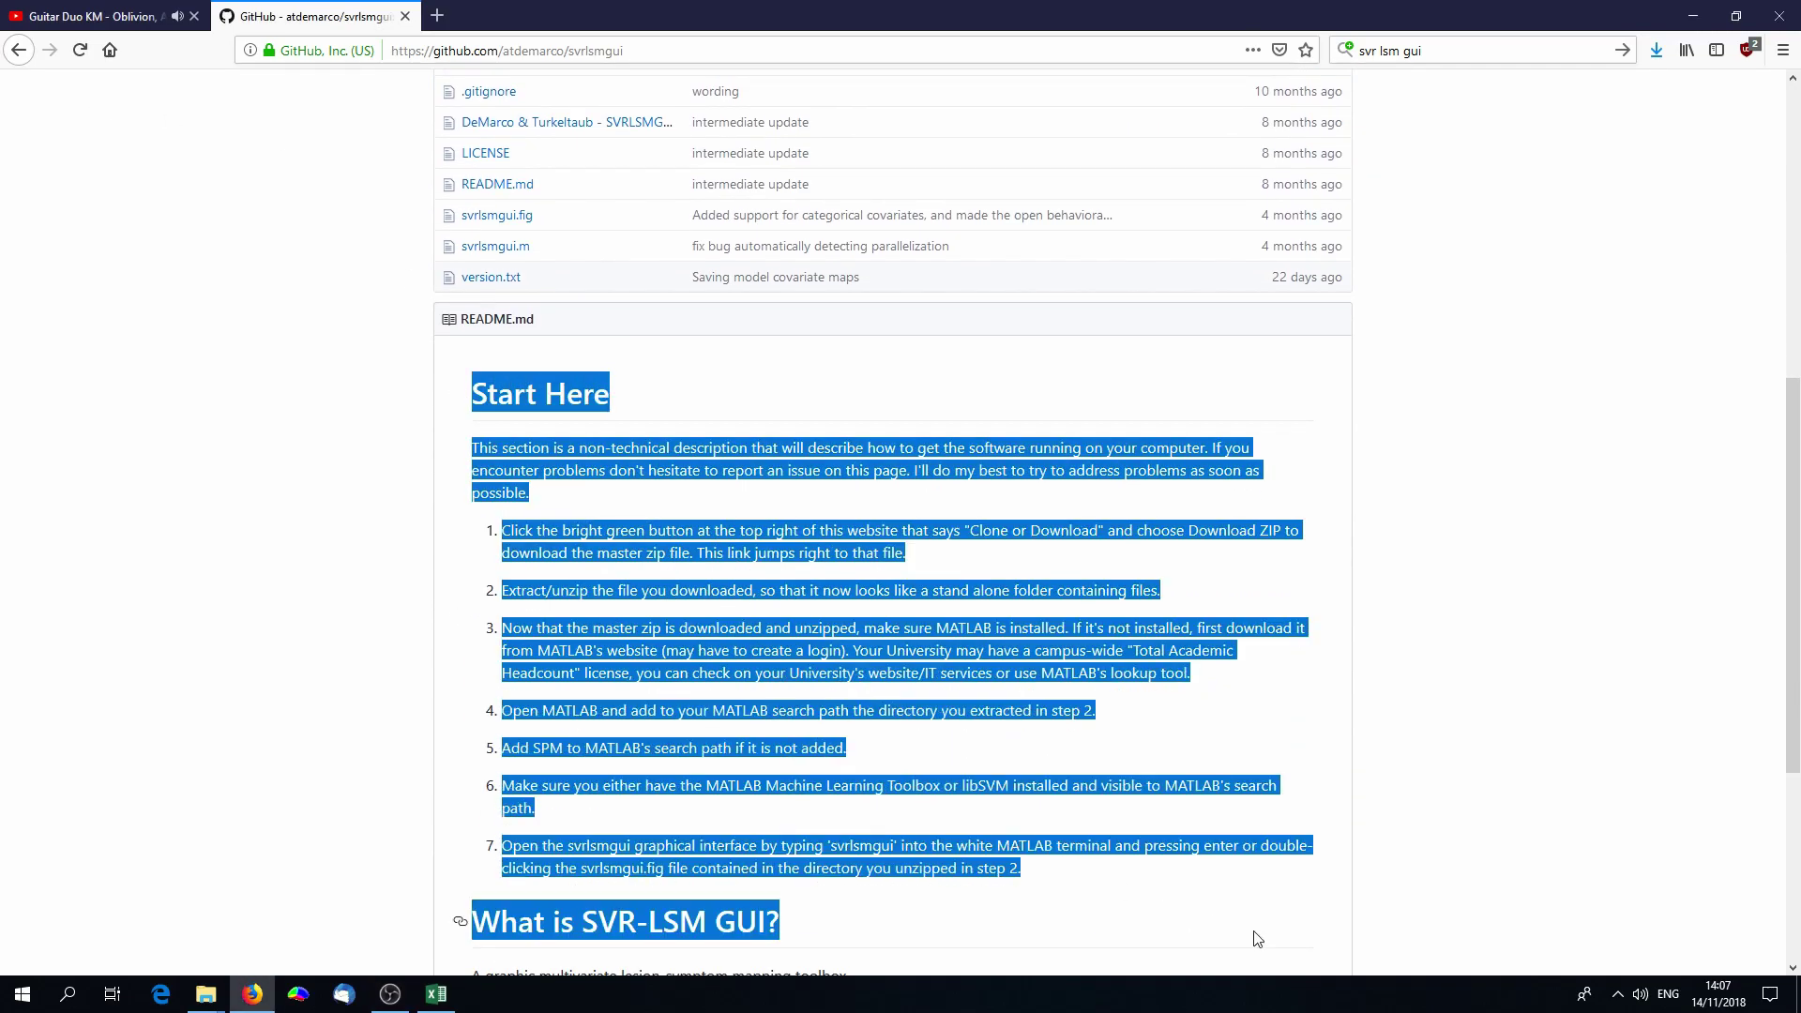
left_click(1609, 688)
scroll(1407, 684, "down", 4)
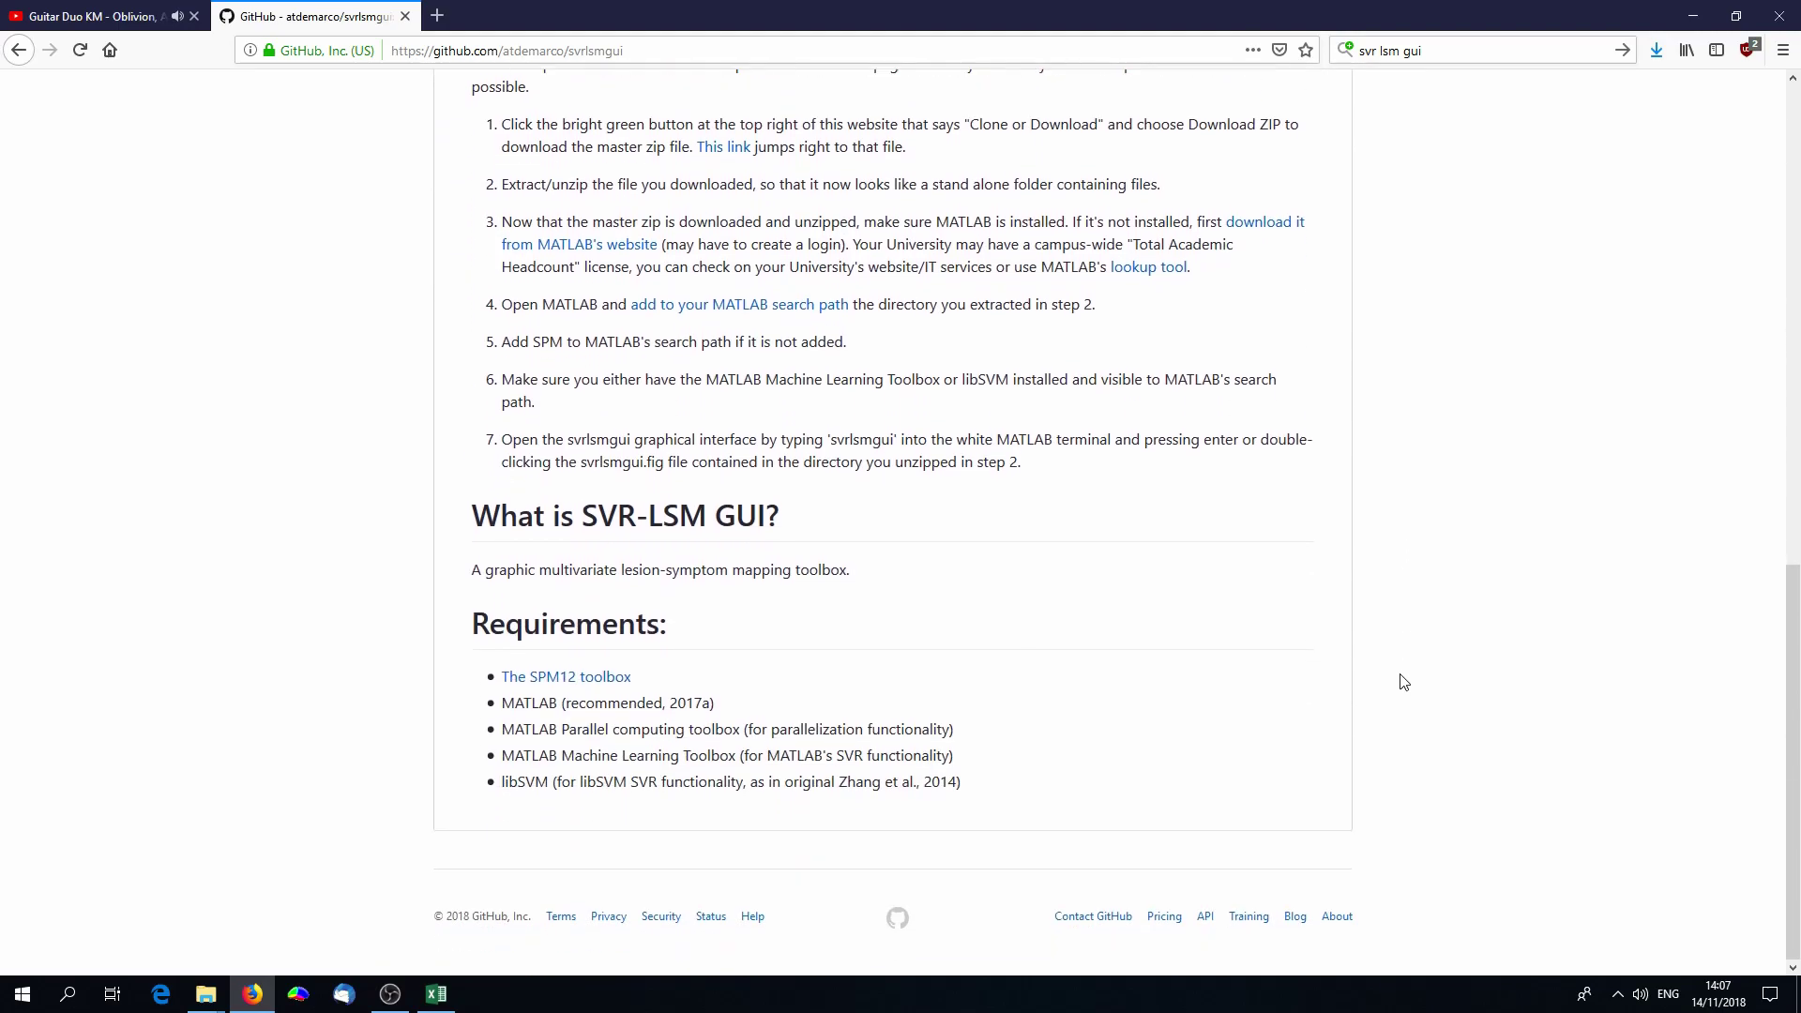
left_click_drag(469, 675, 981, 806)
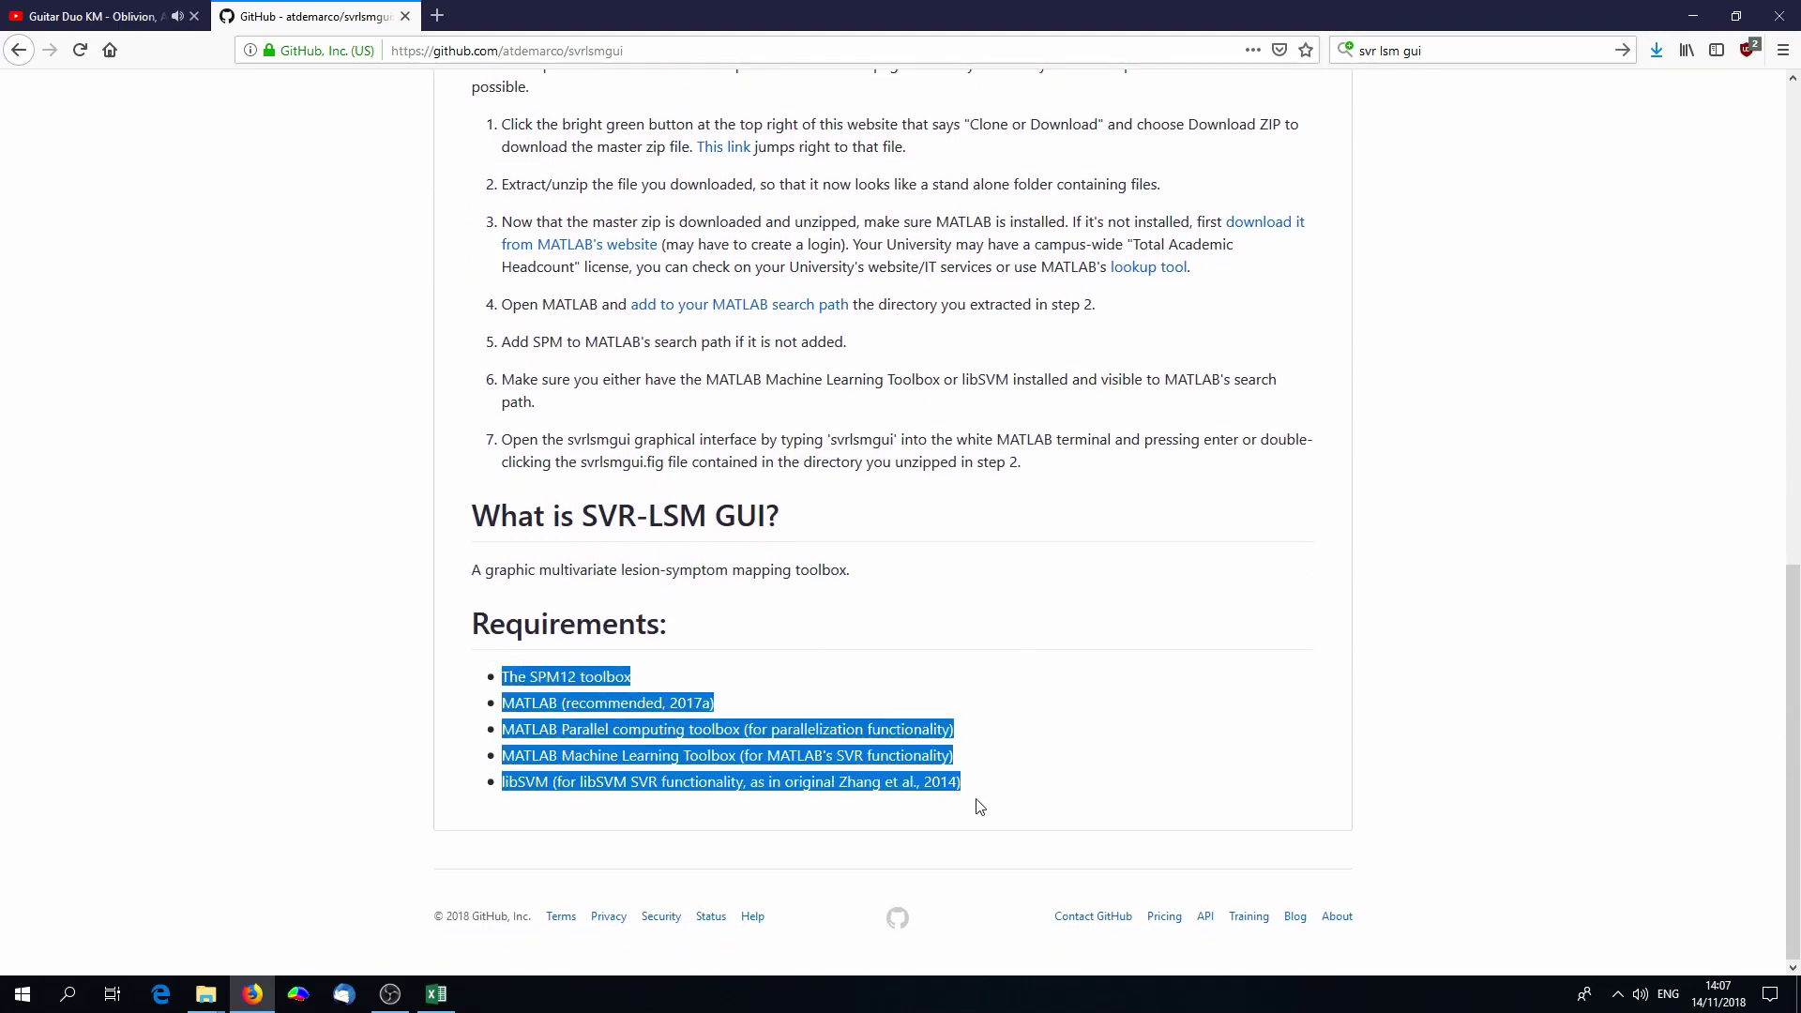
left_click(1074, 755)
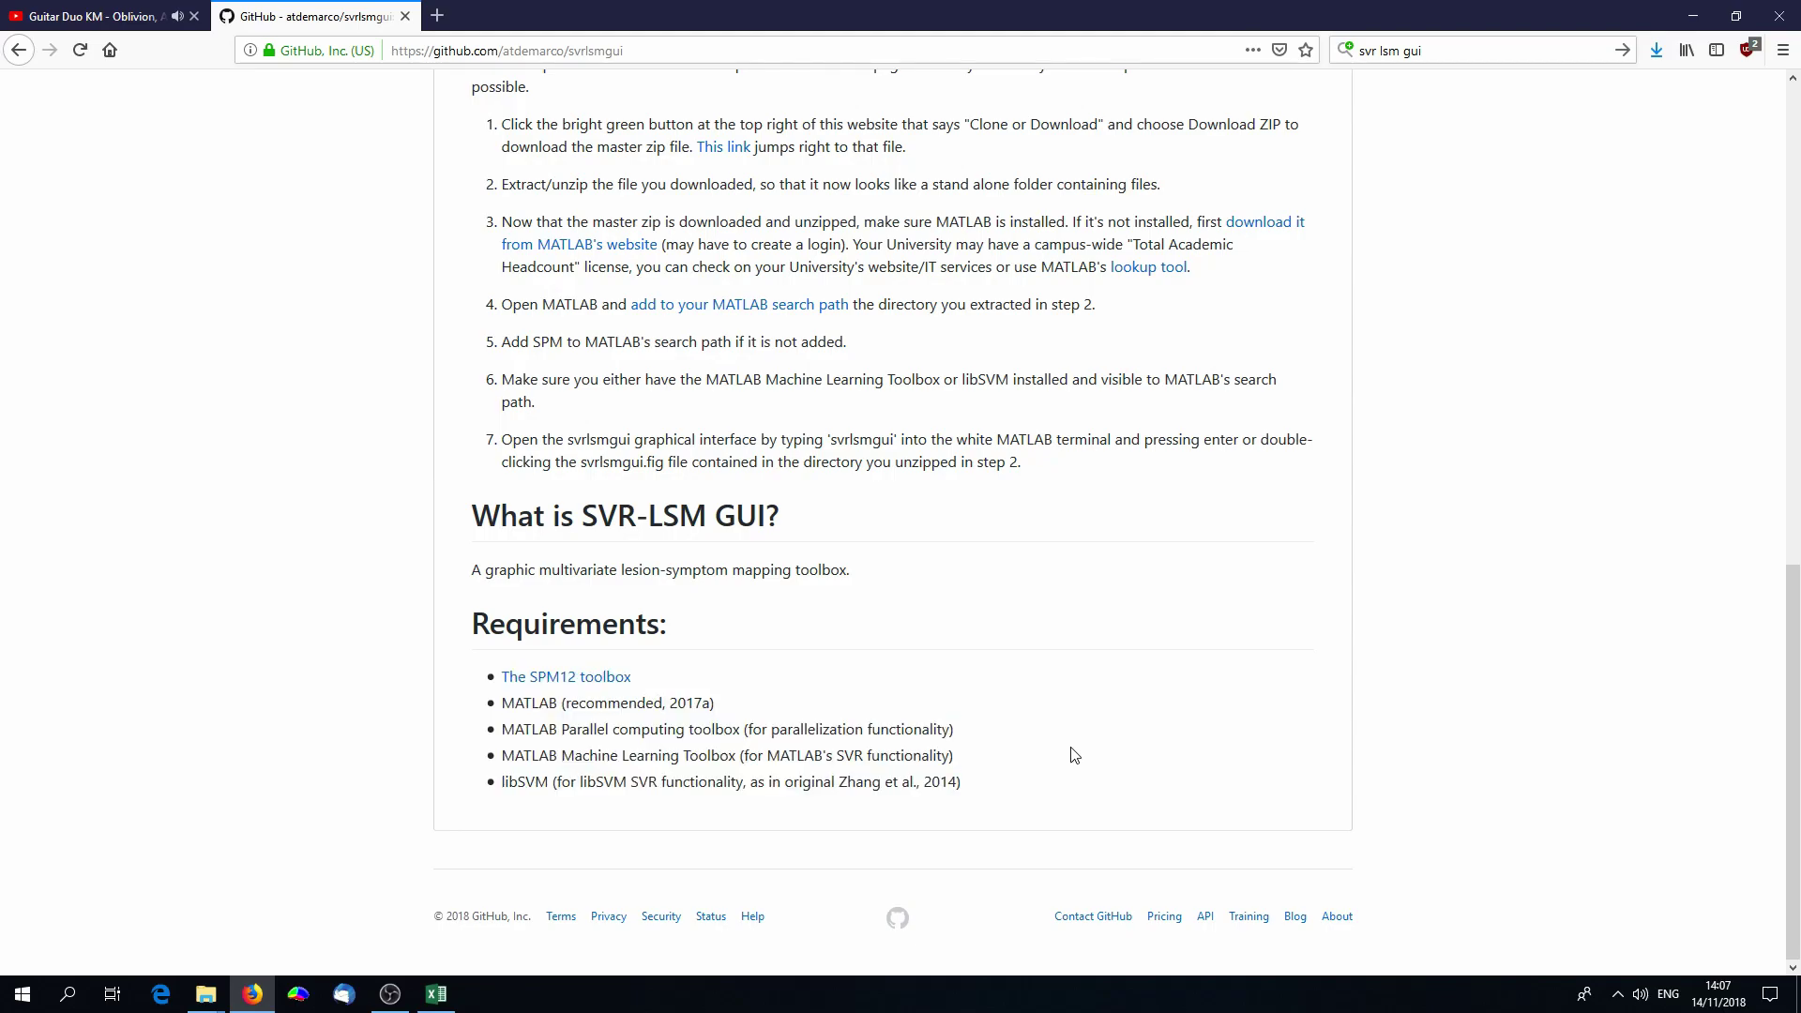
scroll(1067, 713, "up", 2)
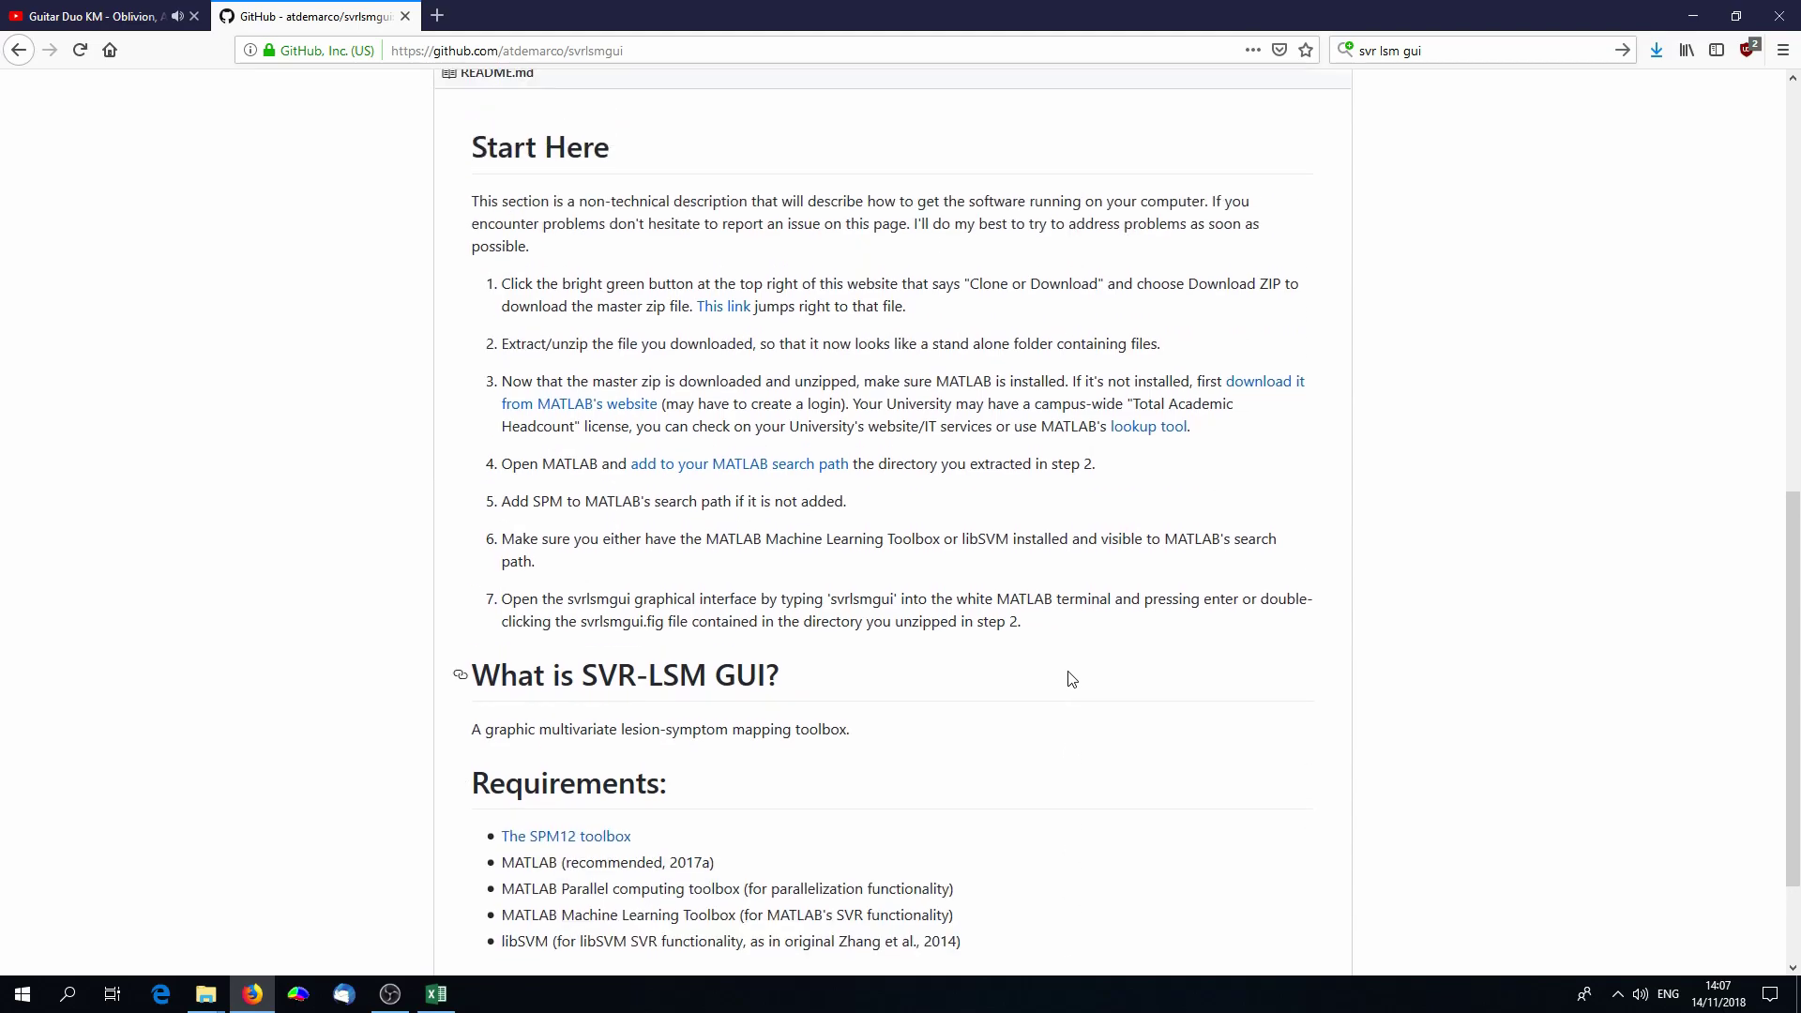